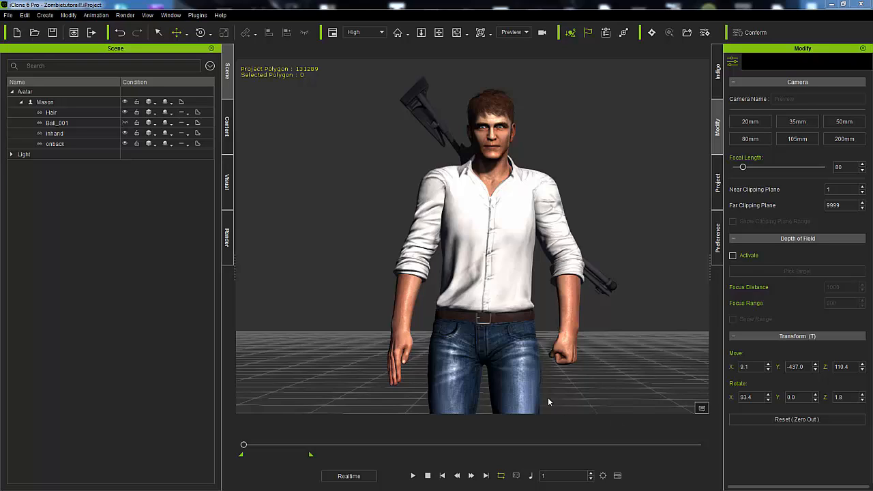
Play back the avatar's animation in the open project.
{"action": "left_click", "coordinate": [412, 477]}
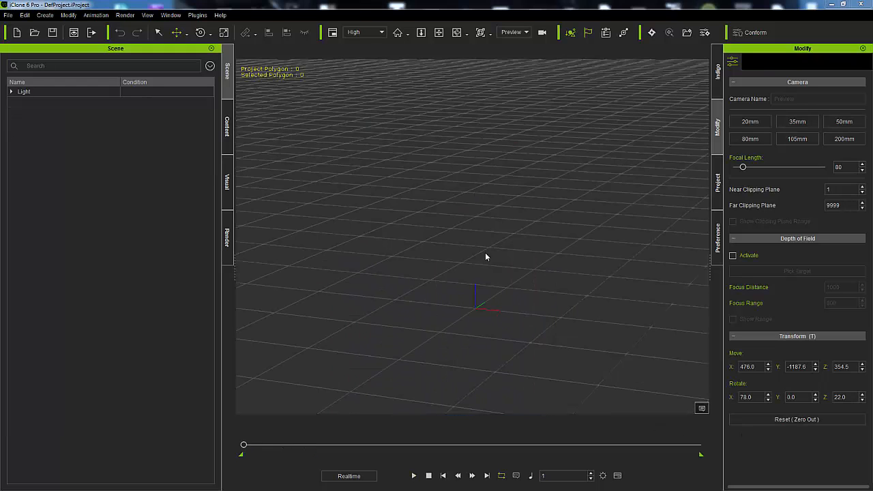
{"action": "scroll", "coordinate": [533, 240], "scroll_direction": "down", "scroll_amount": 5}
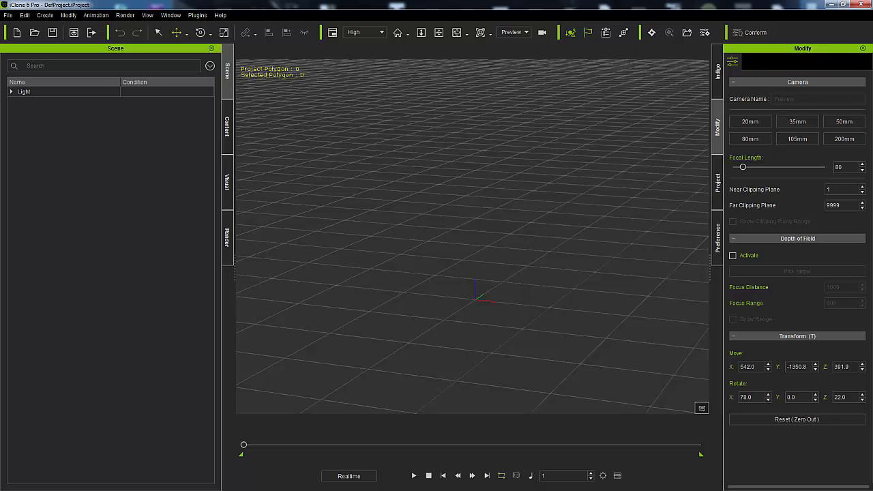
Switch to the Mixamo store in the browser and search its animations for "rifle".
{"action": "key", "text": "alt+Tab"}
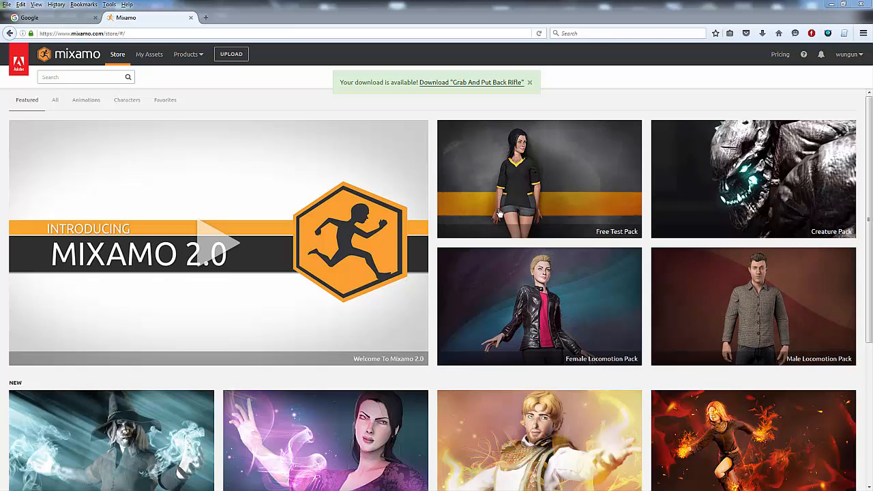
{"action": "left_click", "coordinate": [86, 100]}
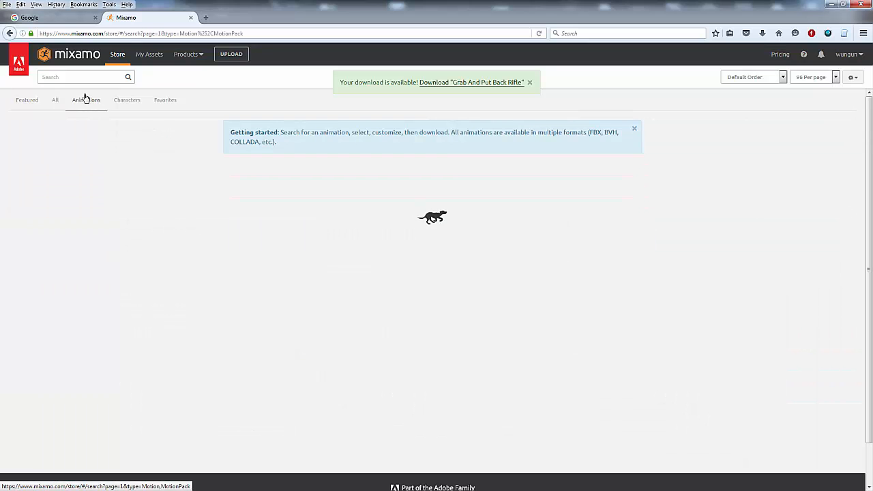
{"action": "left_click", "coordinate": [80, 76]}
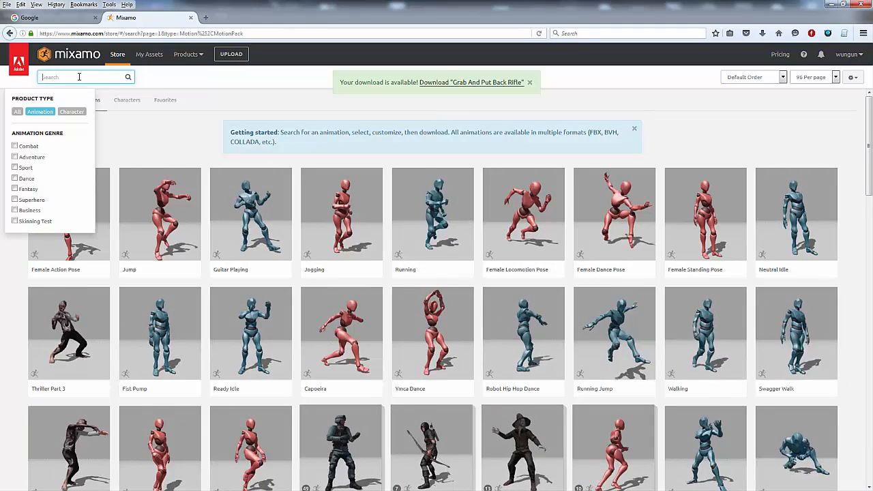
{"action": "type", "text": "rifle"}
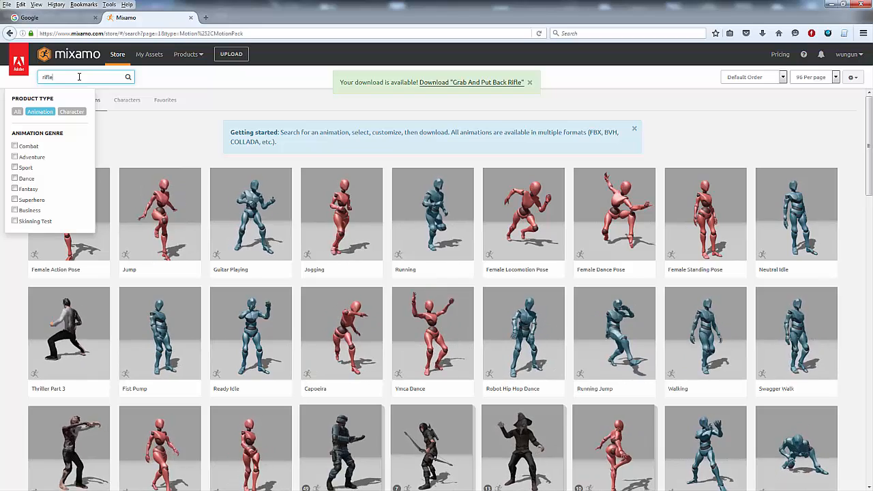
{"action": "key", "text": "Return"}
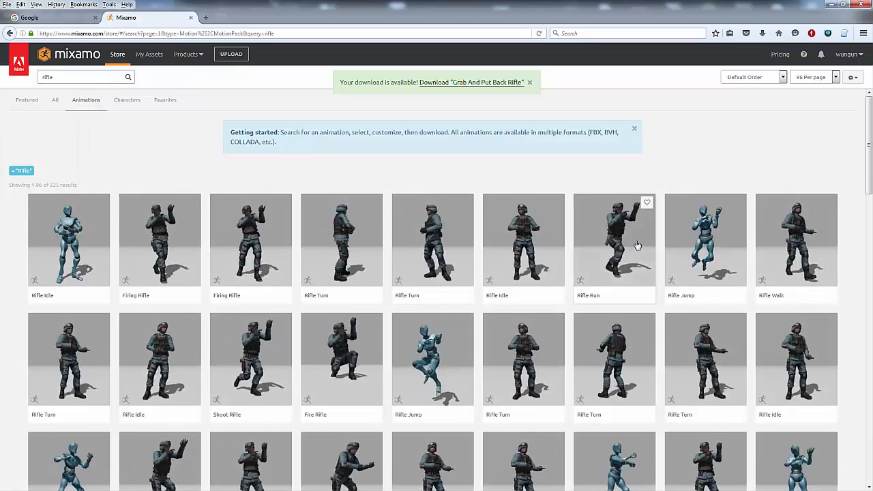
Browse the rifle animations and open Grab And Put Back Rifle in the preview.
{"action": "scroll", "coordinate": [285, 218], "scroll_direction": "down", "scroll_amount": 3}
{"action": "scroll", "coordinate": [284, 218], "scroll_direction": "down", "scroll_amount": 12}
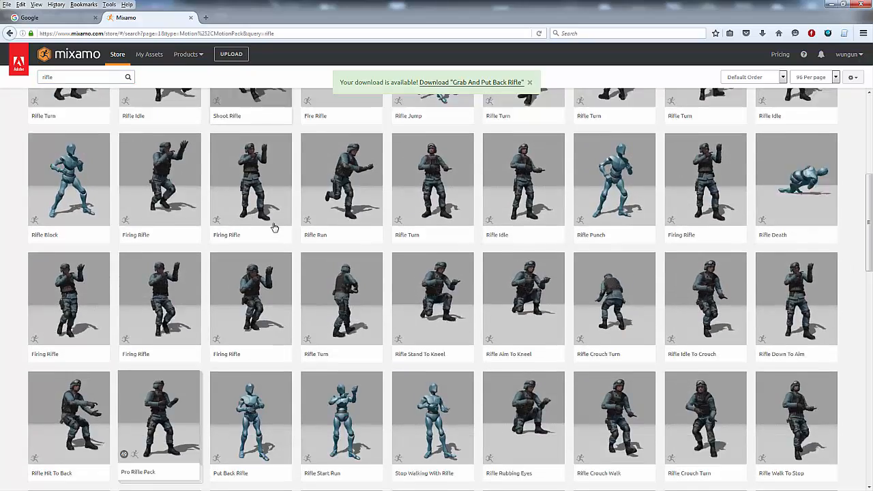
{"action": "scroll", "coordinate": [273, 227], "scroll_direction": "down", "scroll_amount": 6}
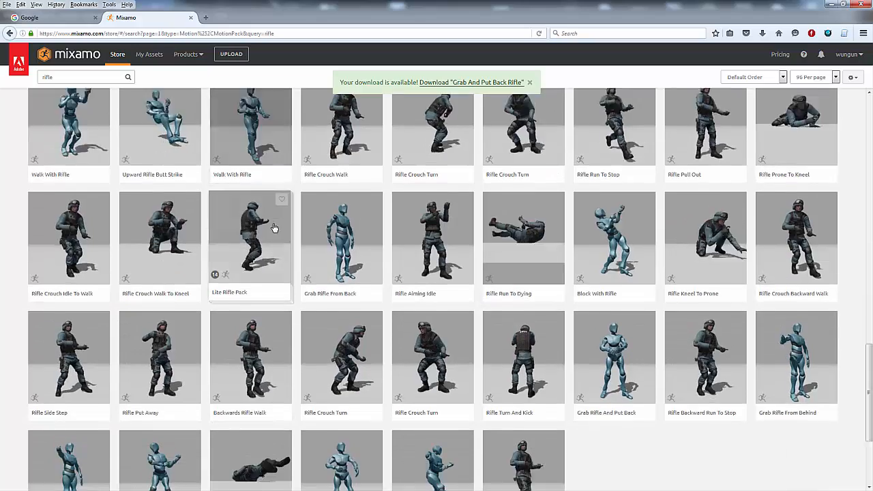
{"action": "mouse_move", "coordinate": [47, 379]}
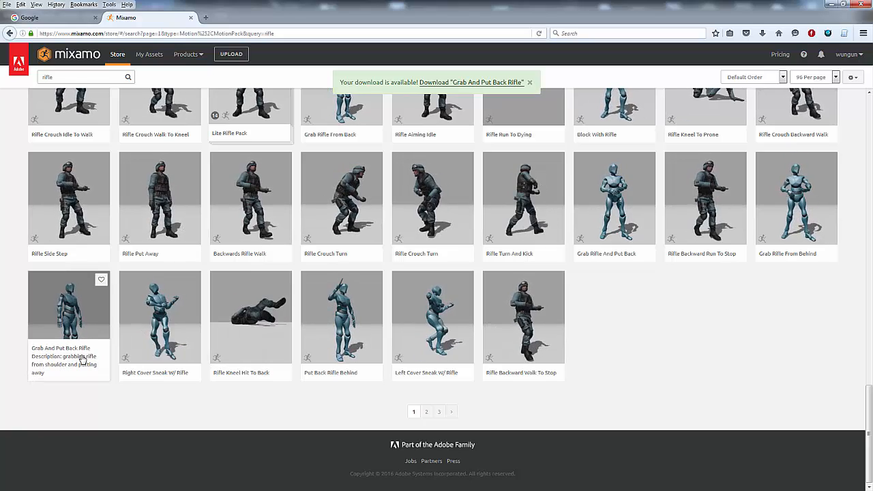
{"action": "mouse_move", "coordinate": [803, 239]}
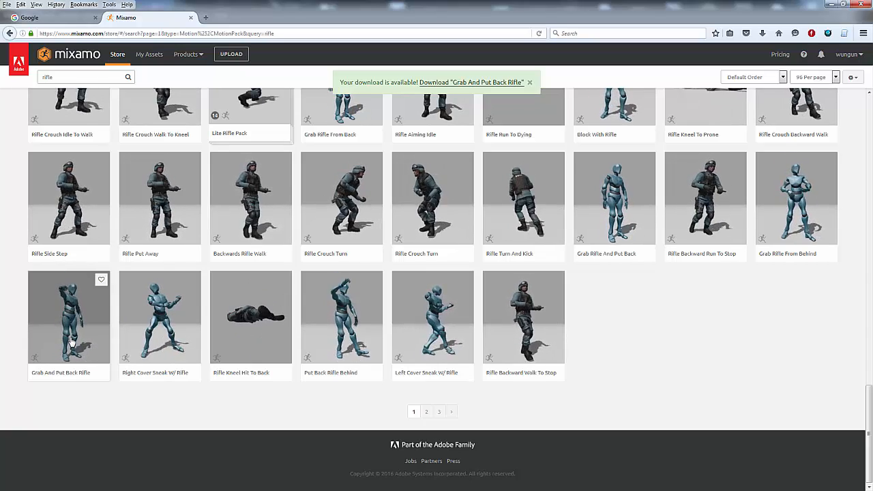
{"action": "left_click", "coordinate": [71, 342]}
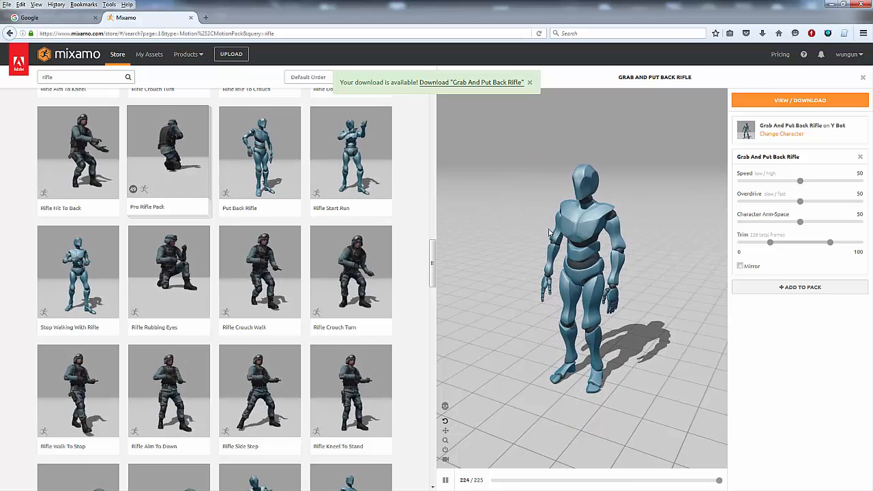
Find the Grab And Put Back Rifle (Y Bot) FBX animation among your Mixamo assets and download it.
{"action": "left_click", "coordinate": [184, 54]}
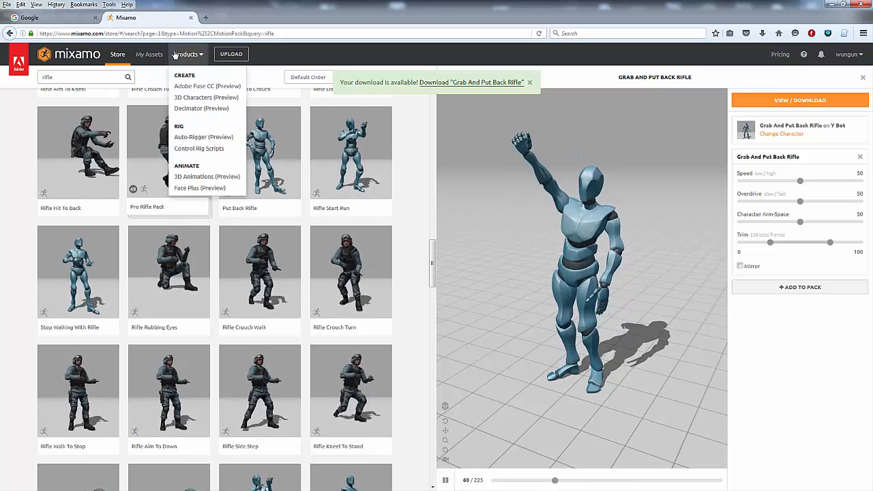
{"action": "left_click", "coordinate": [148, 58]}
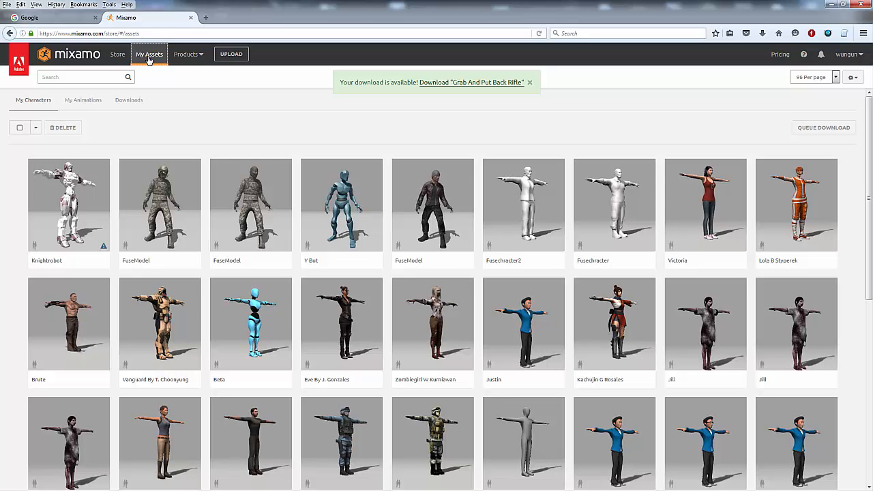
{"action": "left_click", "coordinate": [90, 104]}
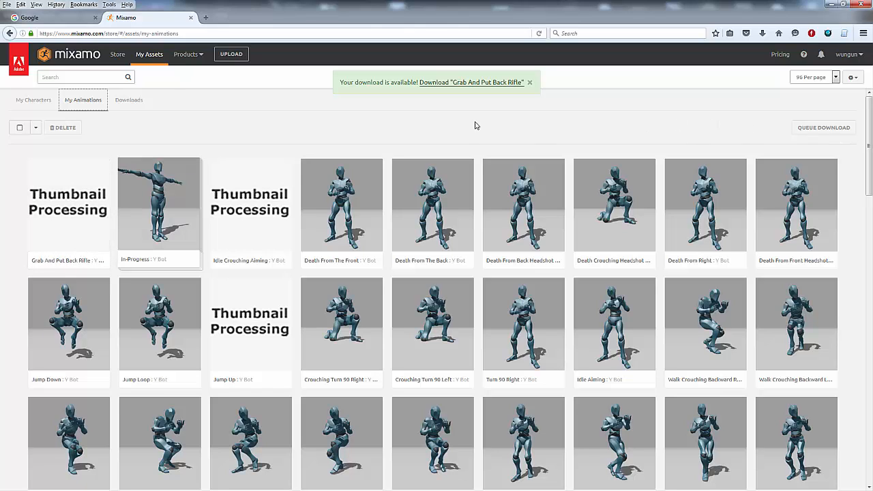
{"action": "left_click", "coordinate": [136, 100]}
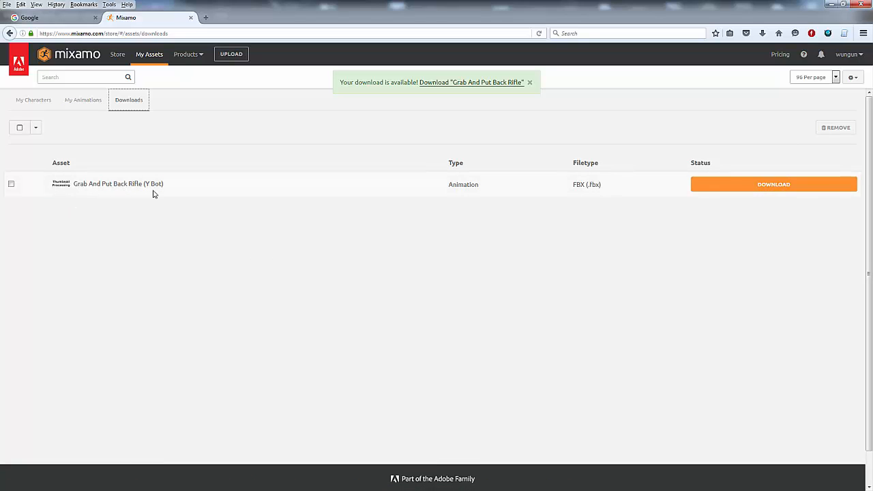
{"action": "left_click", "coordinate": [741, 185]}
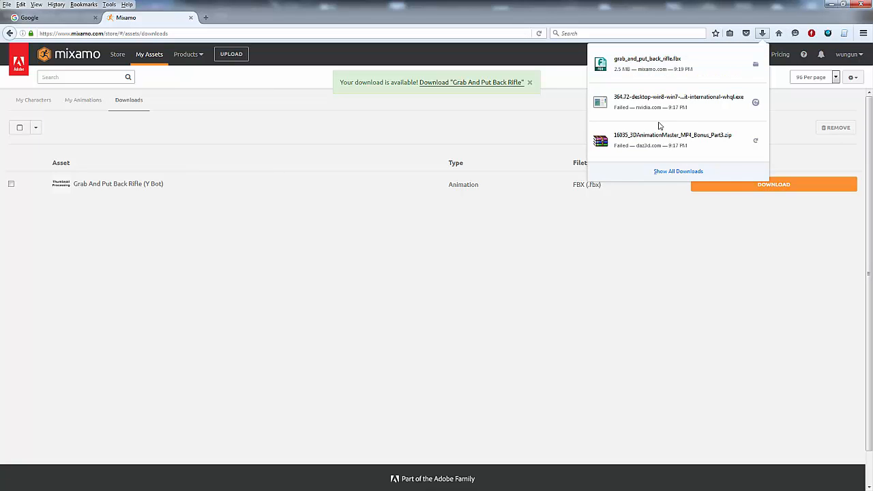
Import the downloaded grab_and_put_back_rifle.fbx into iClone 3DXchange 6 with Import Animation and Smooth Curve enabled.
{"action": "left_click", "coordinate": [665, 172]}
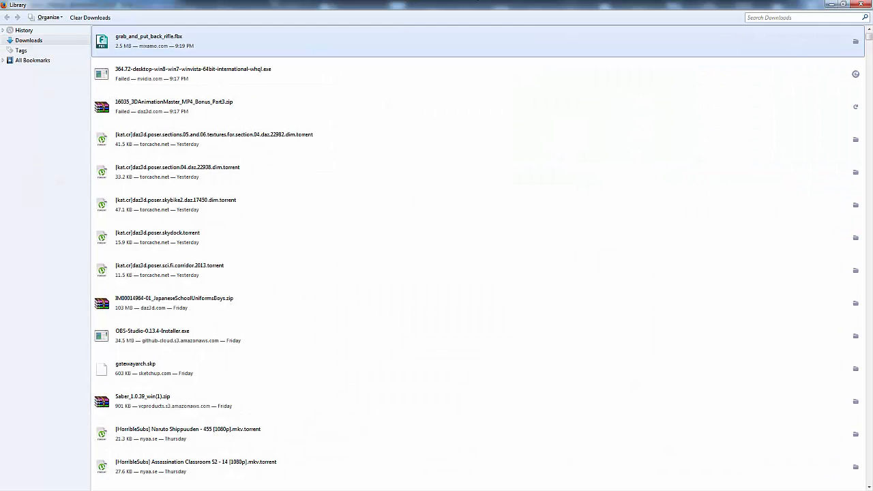
{"action": "double_click", "coordinate": [422, 3]}
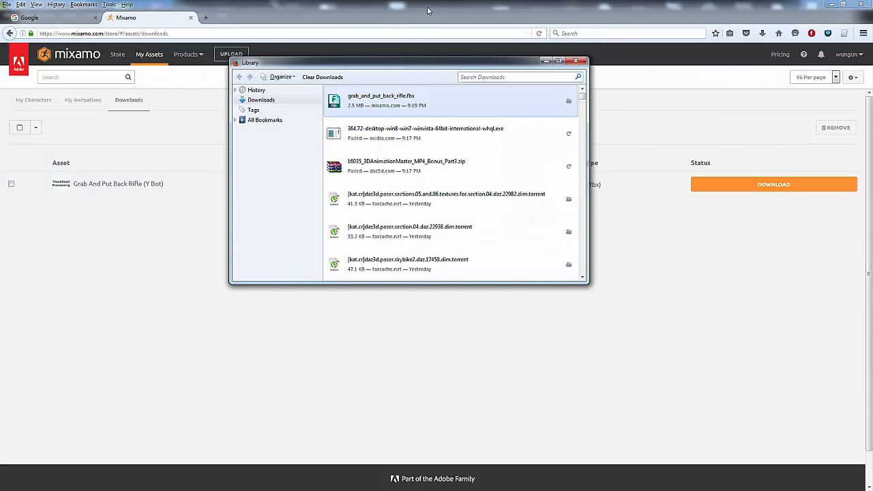
{"action": "left_click_drag", "start_coordinate": [423, 67], "coordinate": [872, 116]}
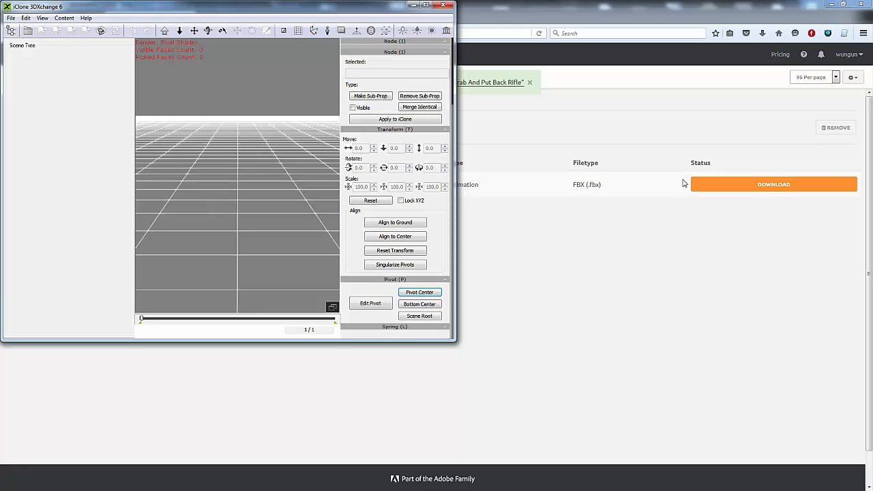
{"action": "double_click", "coordinate": [352, 8]}
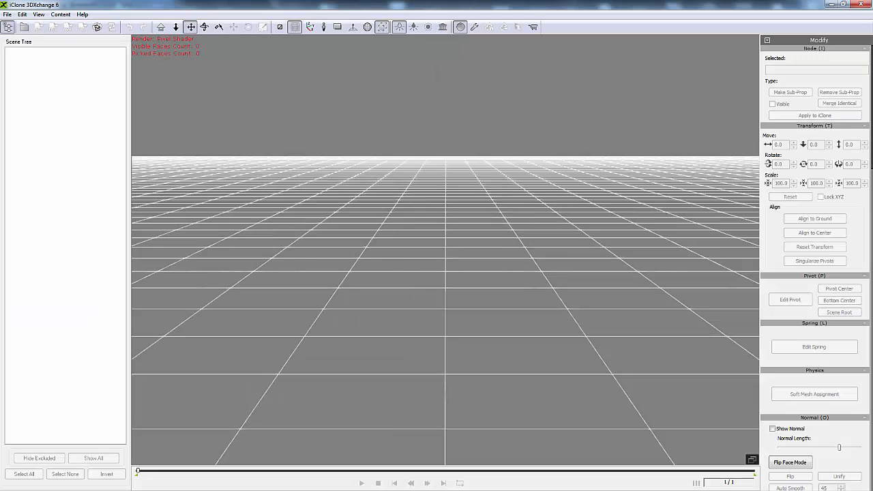
{"action": "left_click_drag", "start_coordinate": [872, 113], "coordinate": [516, 158]}
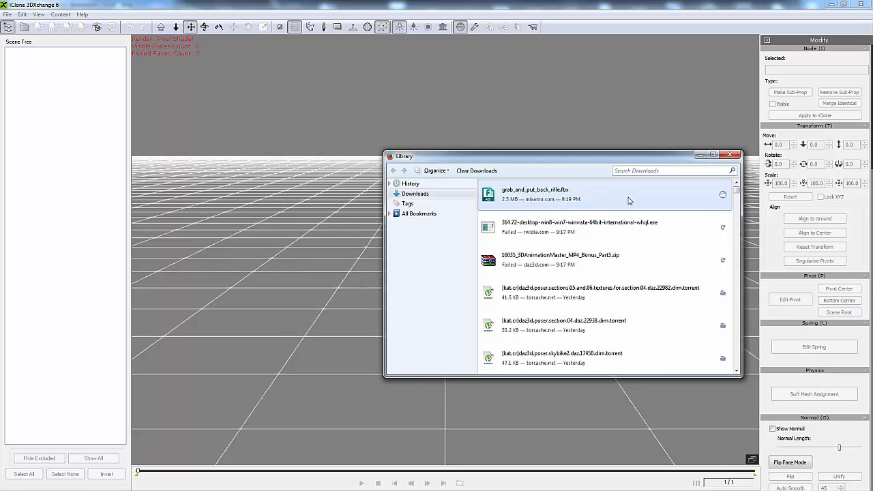
{"action": "left_click_drag", "start_coordinate": [631, 199], "coordinate": [318, 198]}
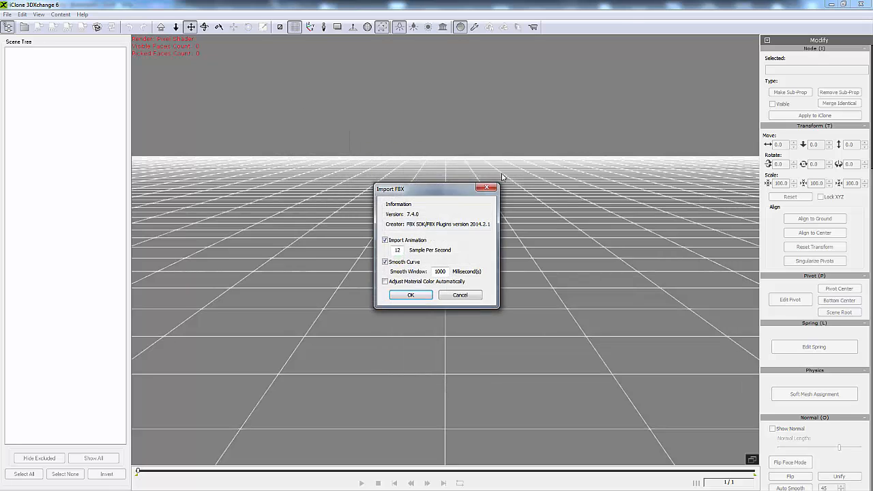
{"action": "left_click", "coordinate": [408, 296]}
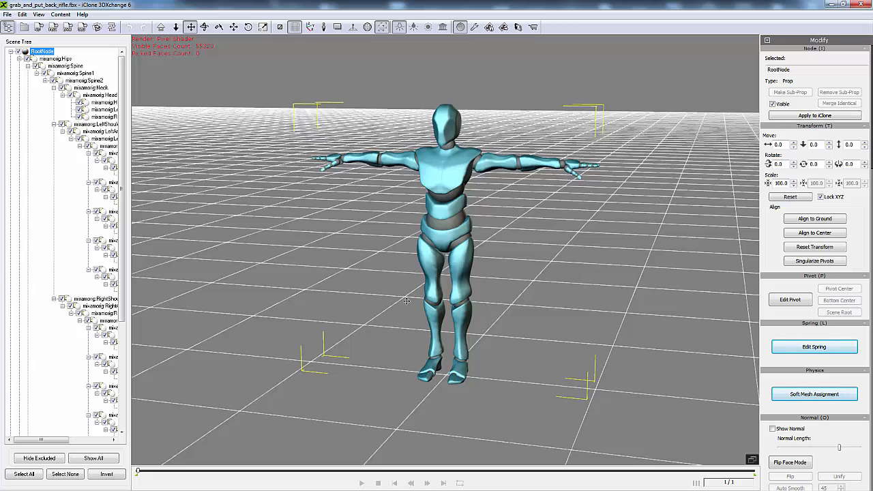
Start a non-standard character conversion for the imported model and map its bones with the Maya Human-IK preset.
{"action": "scroll", "coordinate": [772, 318], "scroll_direction": "down", "scroll_amount": 3}
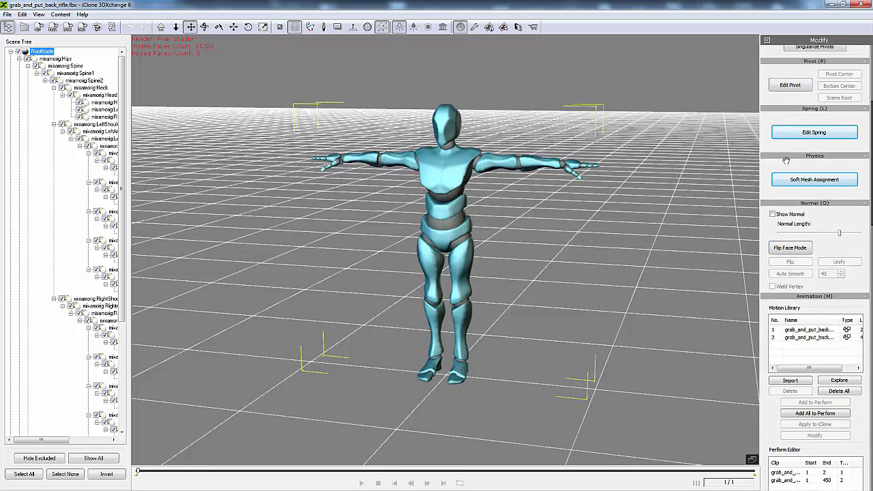
{"action": "scroll", "coordinate": [807, 269], "scroll_direction": "down", "scroll_amount": 2}
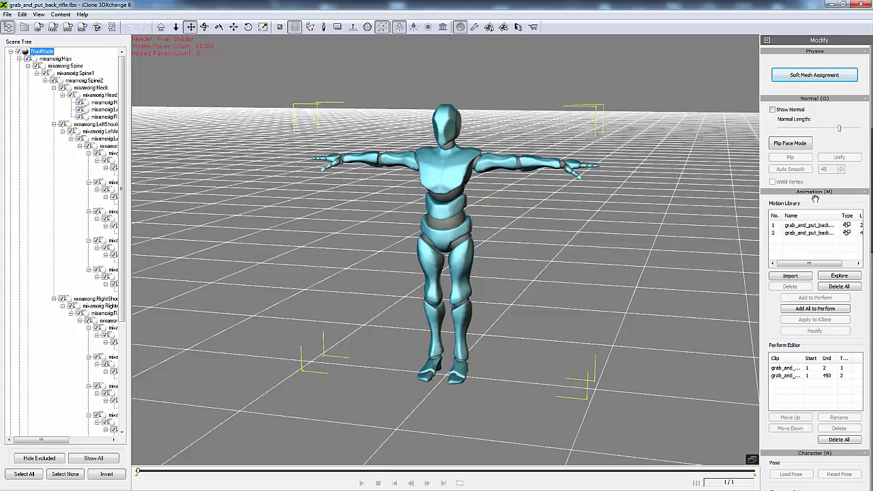
{"action": "left_click_drag", "start_coordinate": [833, 104], "coordinate": [820, 234]}
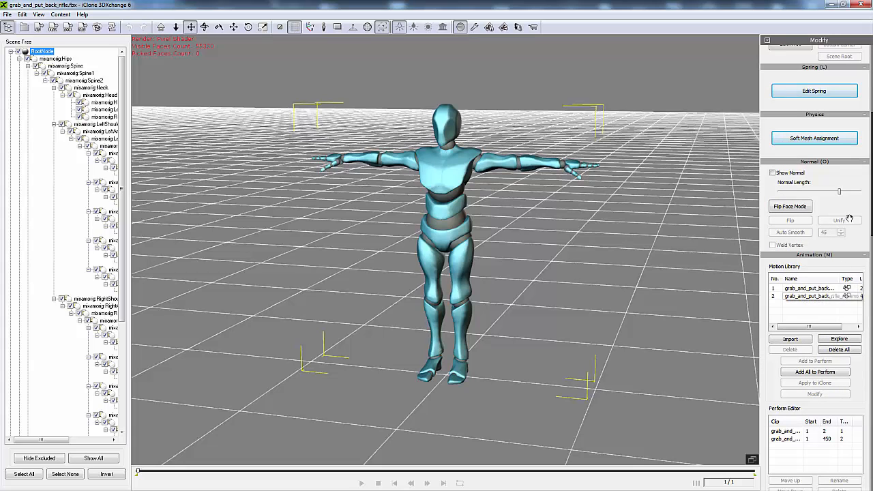
{"action": "scroll", "coordinate": [843, 266], "scroll_direction": "down", "scroll_amount": 3}
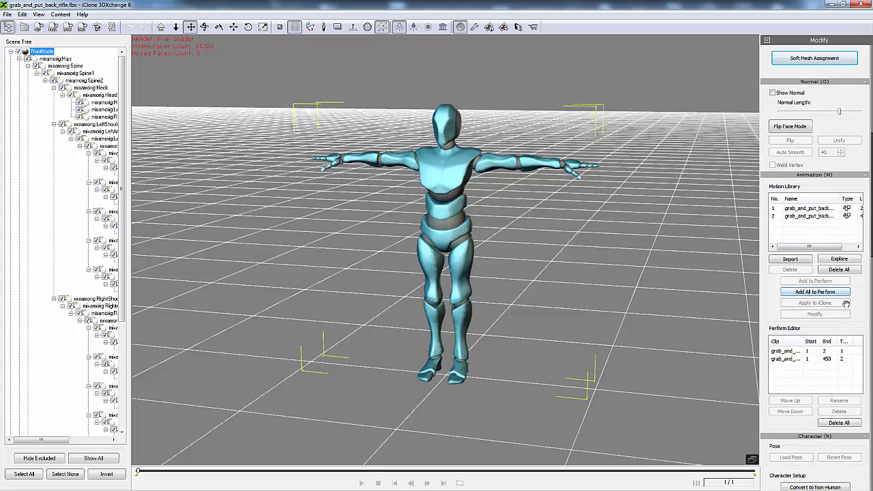
{"action": "scroll", "coordinate": [852, 301], "scroll_direction": "down", "scroll_amount": 6}
{"action": "scroll", "coordinate": [842, 128], "scroll_direction": "down", "scroll_amount": 2}
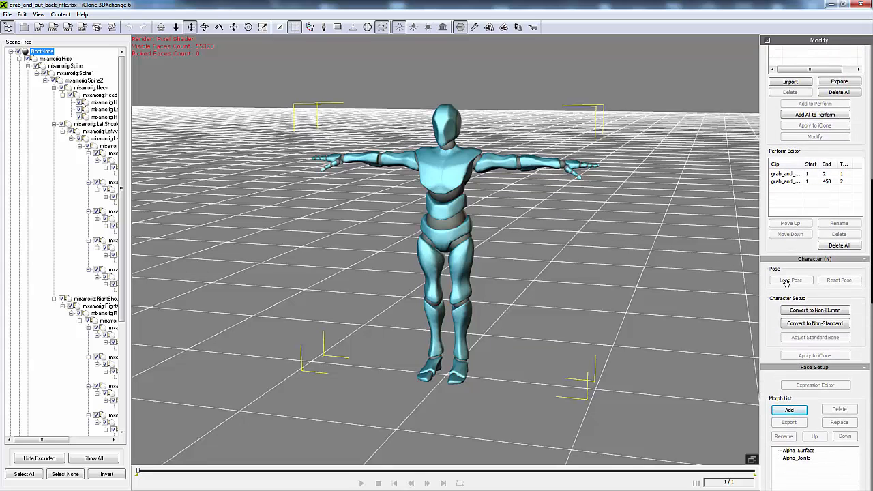
{"action": "left_click", "coordinate": [803, 322]}
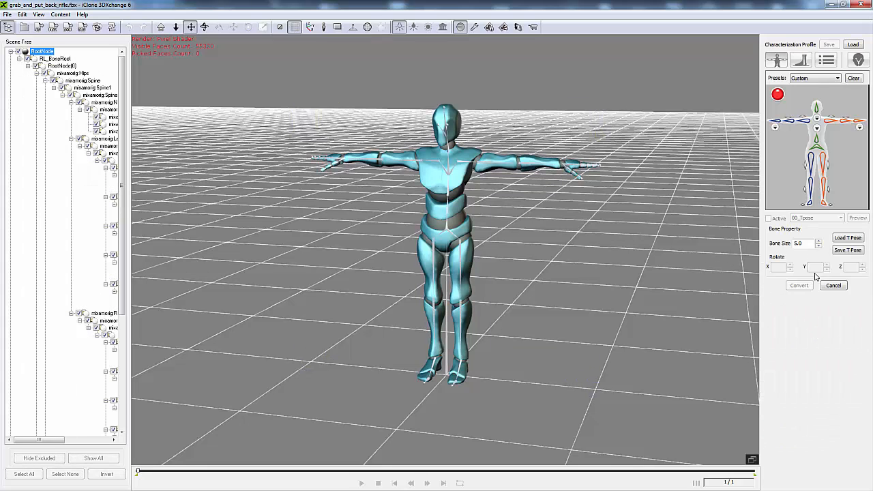
{"action": "left_click", "coordinate": [816, 78]}
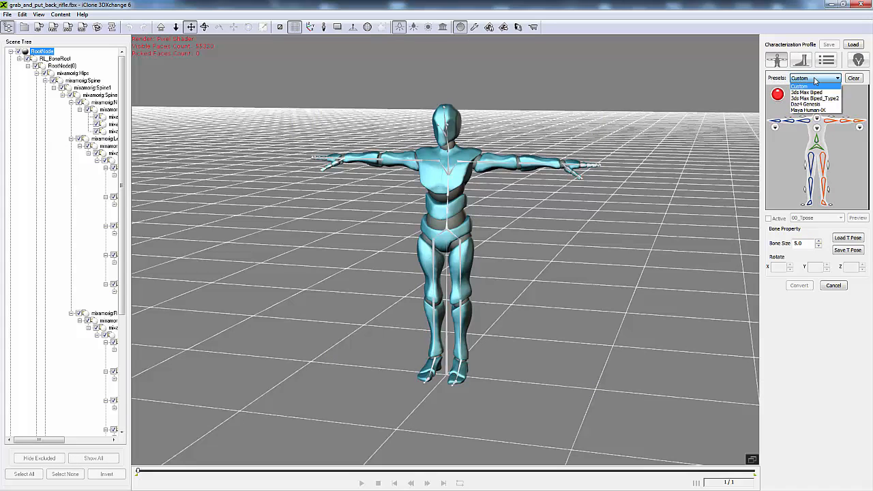
{"action": "left_click", "coordinate": [813, 110]}
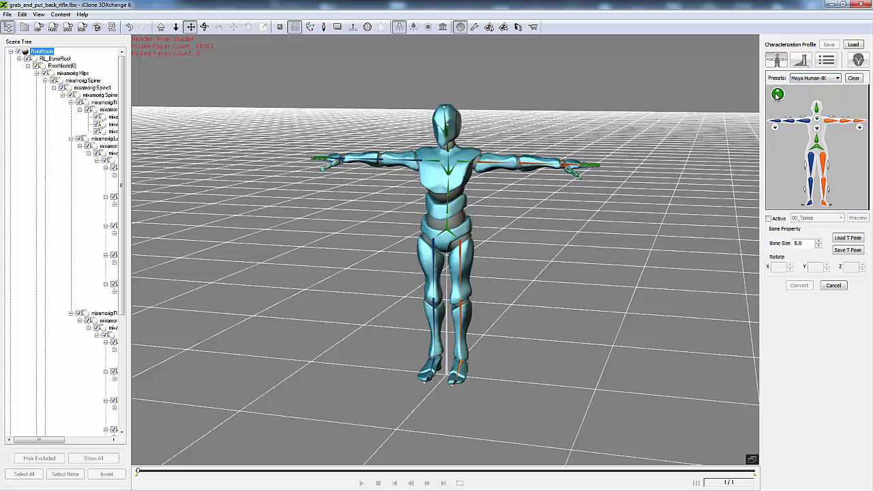
Activate the bone mapping, convert the model to a non-standard character and acknowledge the motion library update.
{"action": "left_click", "coordinate": [769, 219]}
{"action": "left_click", "coordinate": [800, 286]}
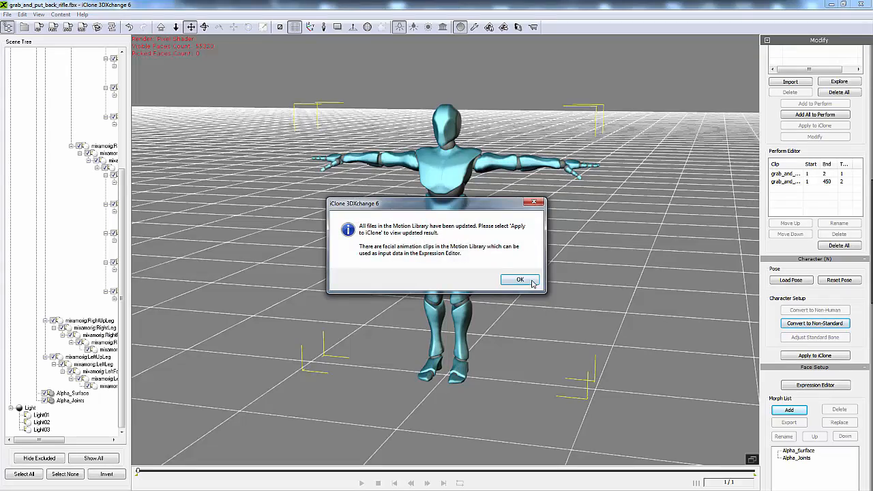
{"action": "left_click", "coordinate": [523, 280]}
Compare the two clips in the Perform Editor and delete the two-frame one, keeping the 450-frame rifle motion.
{"action": "right_click_drag", "start_coordinate": [526, 305], "coordinate": [568, 259]}
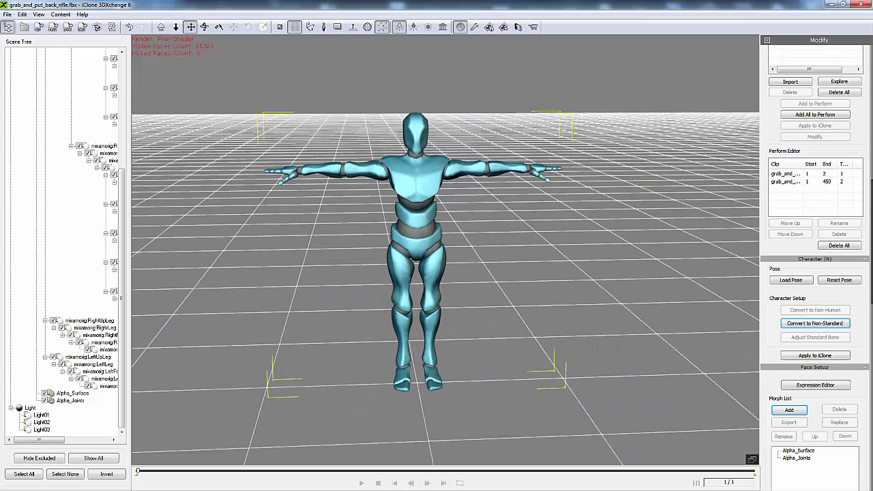
{"action": "scroll", "coordinate": [778, 283], "scroll_direction": "down", "scroll_amount": 1}
{"action": "scroll", "coordinate": [778, 283], "scroll_direction": "up", "scroll_amount": 6}
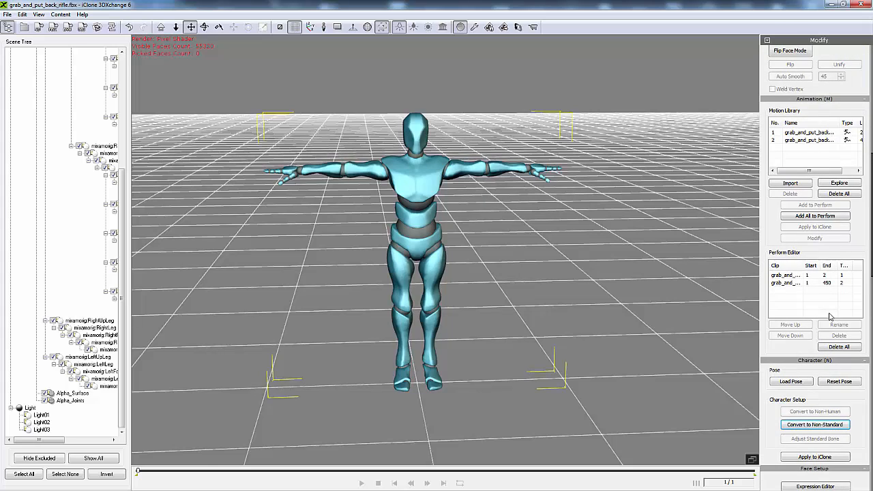
{"action": "left_click", "coordinate": [790, 277]}
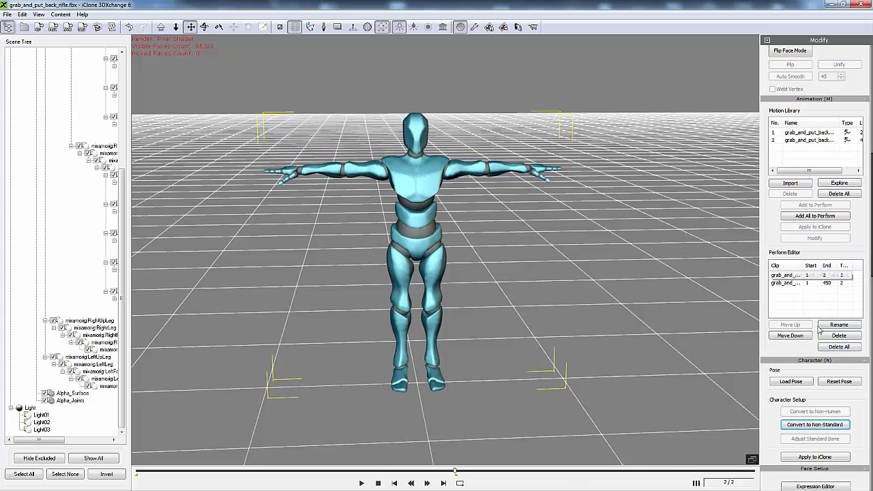
{"action": "left_click", "coordinate": [807, 283]}
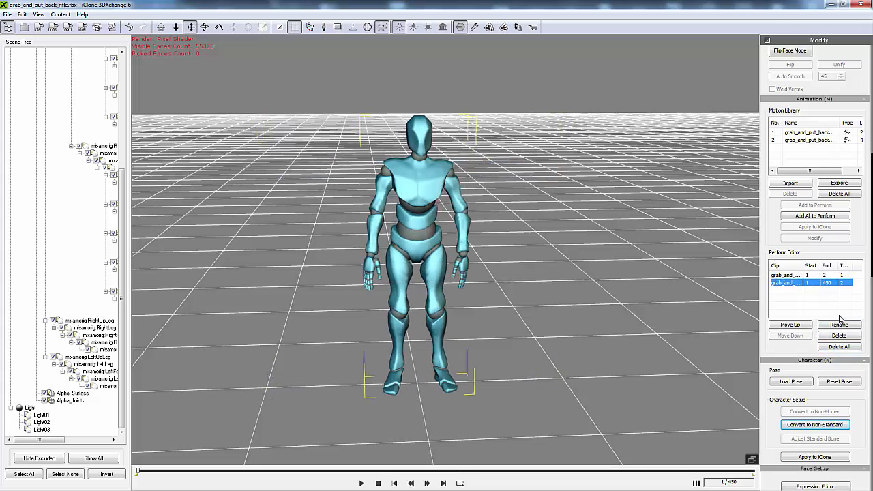
{"action": "left_click", "coordinate": [796, 276]}
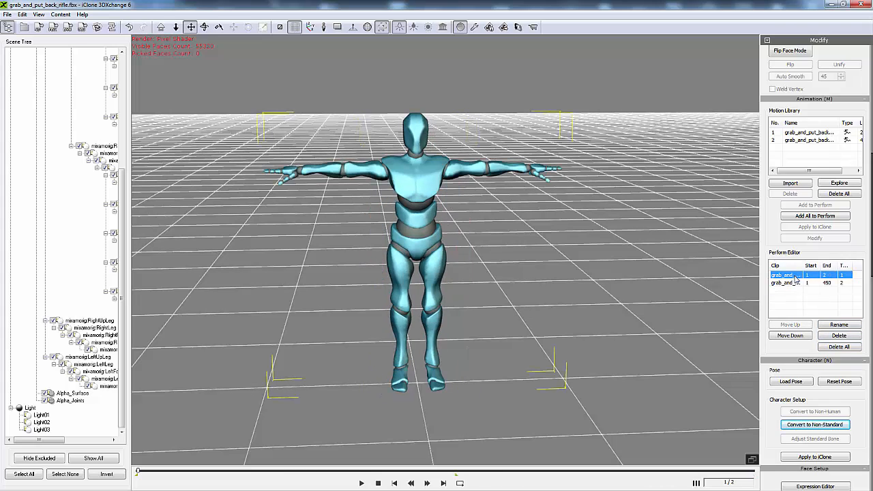
{"action": "left_click", "coordinate": [839, 336]}
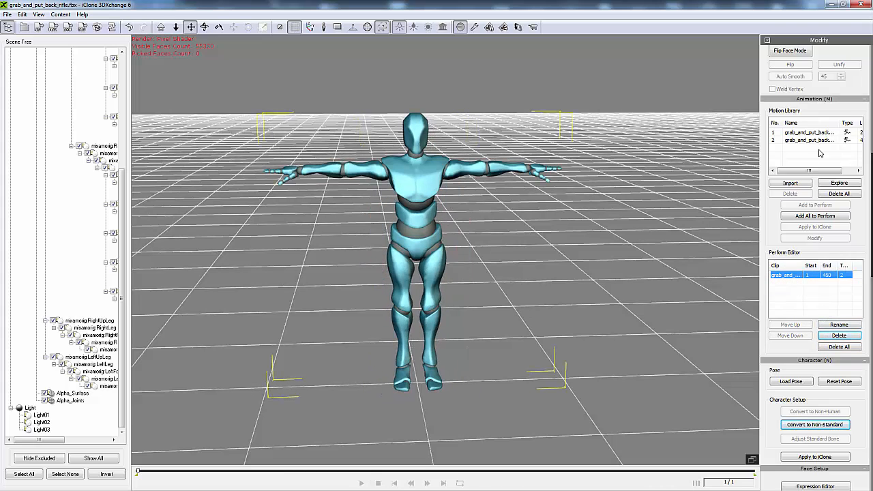
Review the iClone content export settings for an animation-only iMotion export, including the geometry option and destination folder, and leave without exporting.
{"action": "mouse_move", "coordinate": [640, 256]}
{"action": "right_mouse_down"}
{"action": "mouse_move", "coordinate": [506, 246]}
{"action": "mouse_move", "coordinate": [638, 245]}
{"action": "right_mouse_up"}
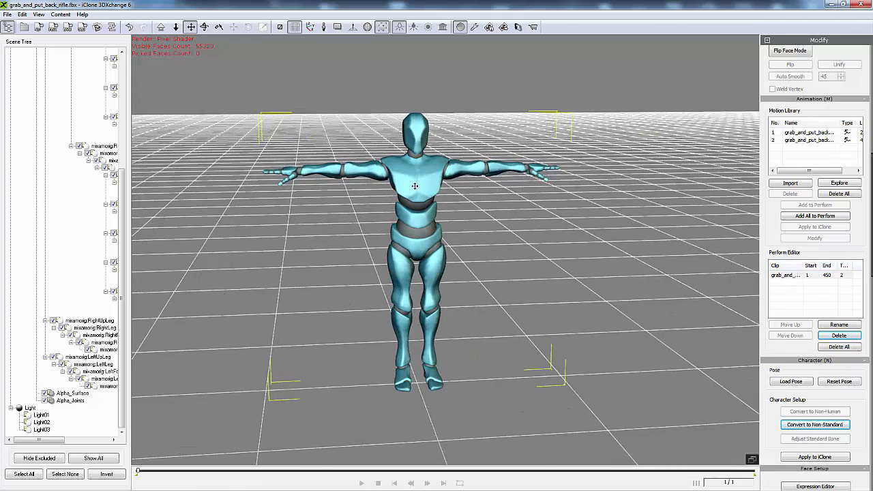
{"action": "right_click_drag", "start_coordinate": [556, 190], "coordinate": [657, 217]}
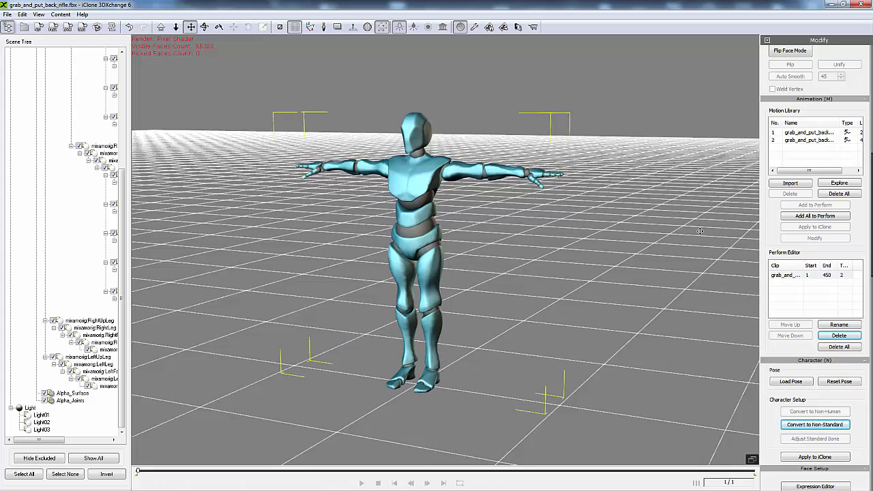
{"action": "double_click", "coordinate": [782, 275]}
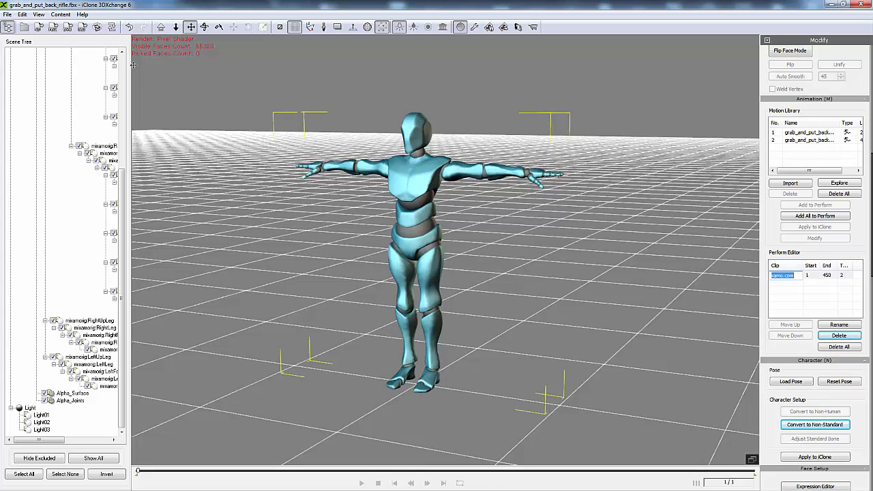
{"action": "left_click", "coordinate": [39, 28]}
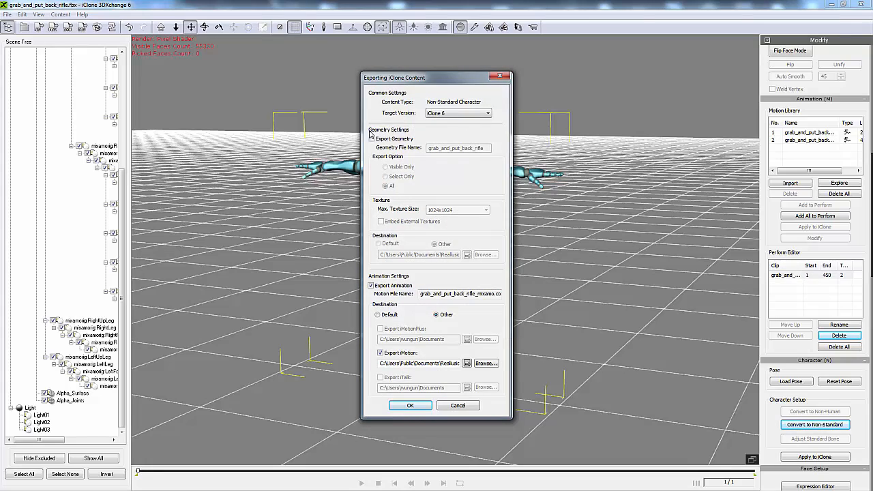
{"action": "left_click", "coordinate": [371, 140]}
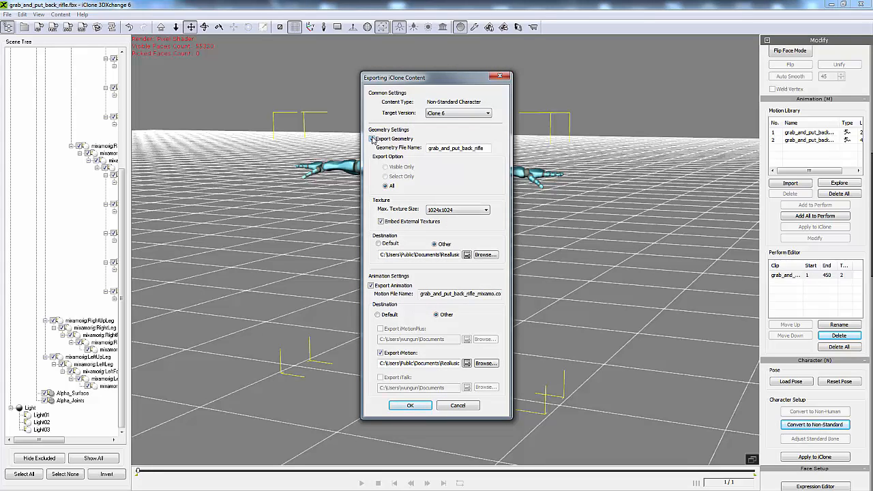
{"action": "left_click", "coordinate": [372, 139]}
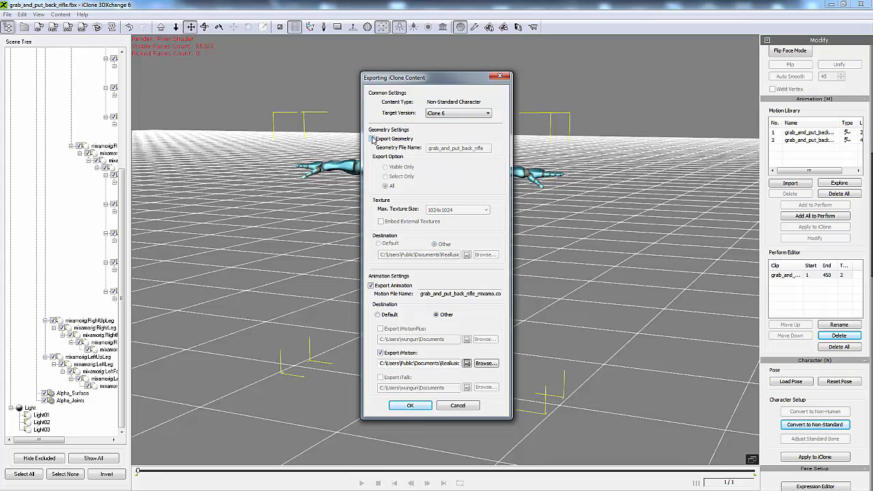
{"action": "left_click", "coordinate": [485, 363]}
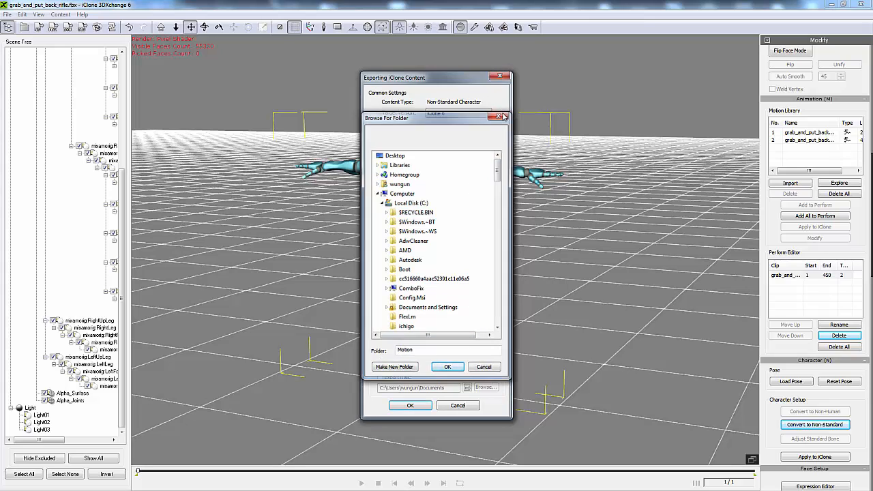
{"action": "left_click", "coordinate": [498, 114]}
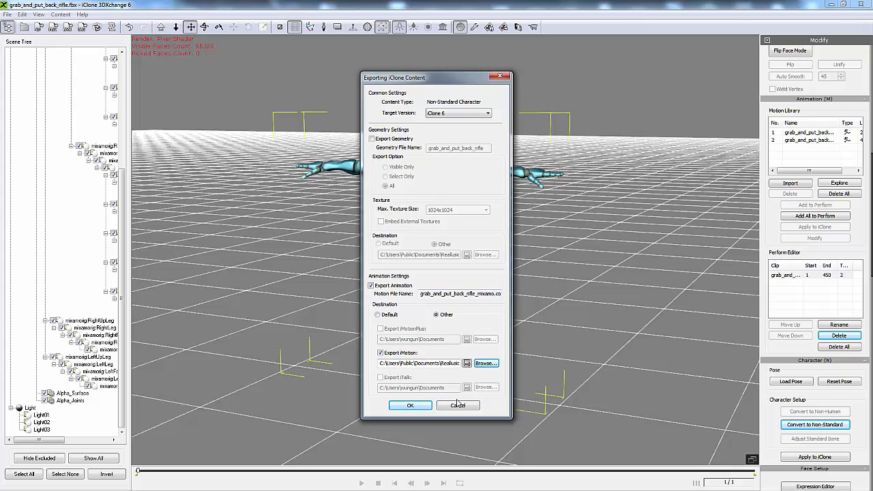
{"action": "left_click", "coordinate": [499, 76]}
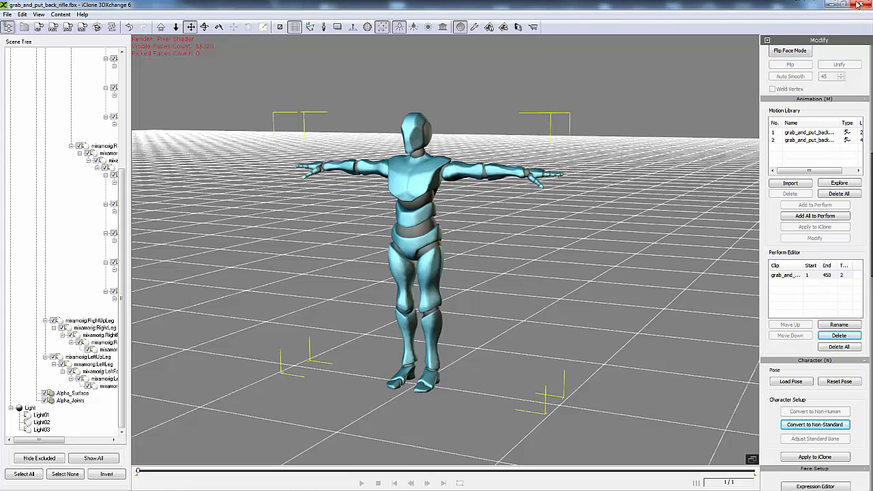
Close 3DXchange, put the browser windows out of the way and switch to the empty iClone 6 project.
{"action": "left_click", "coordinate": [861, 6]}
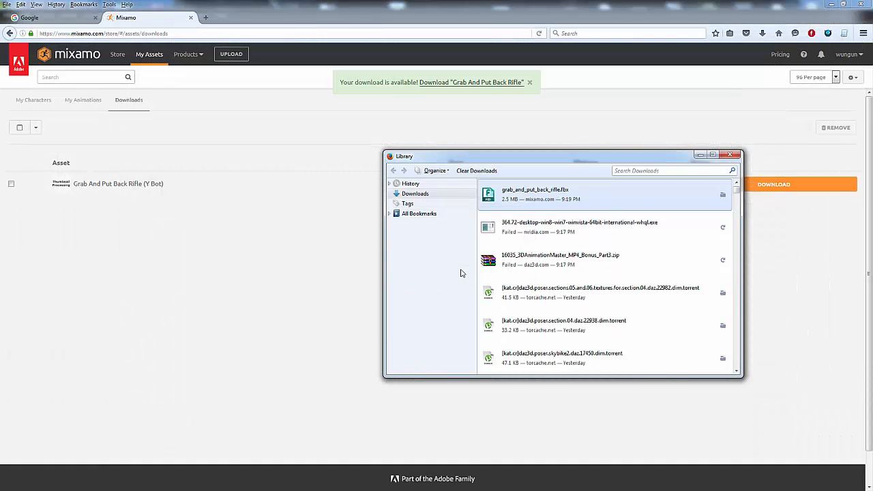
{"action": "left_click", "coordinate": [832, 4]}
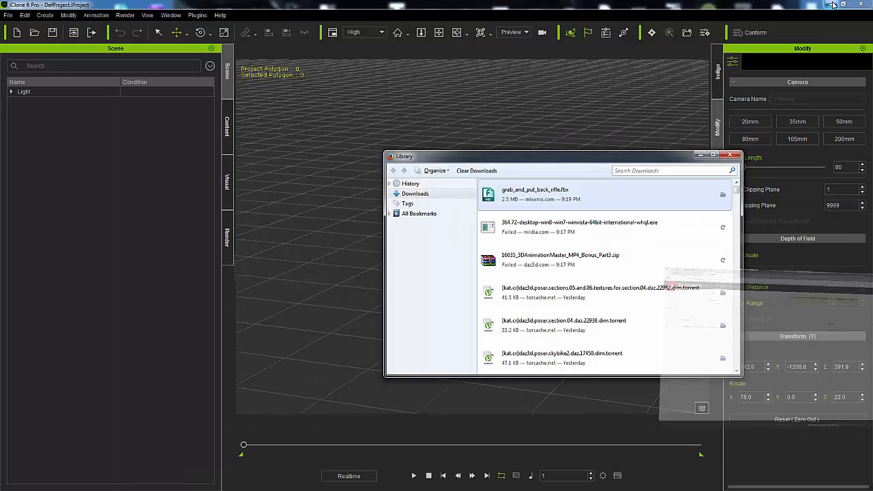
{"action": "left_click", "coordinate": [697, 5]}
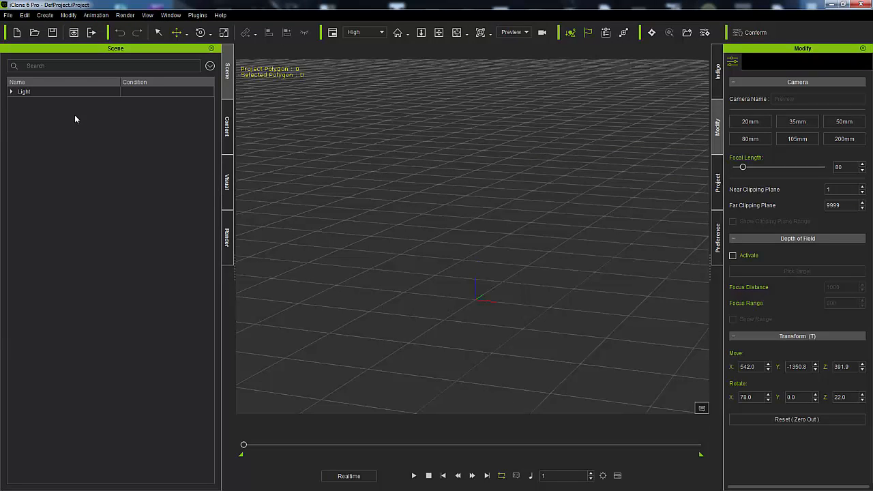
Load the Mason avatar from the 01_G6 Character content into the scene.
{"action": "left_click", "coordinate": [228, 124]}
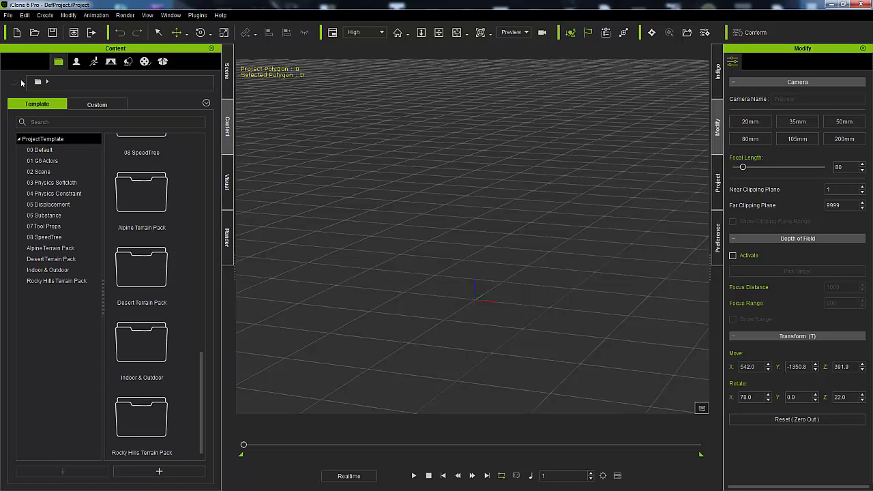
{"action": "left_click", "coordinate": [77, 61]}
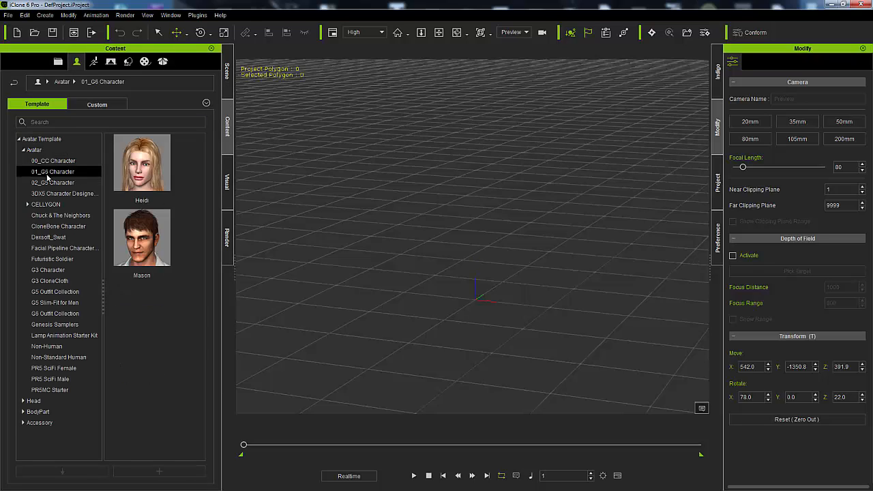
{"action": "left_click", "coordinate": [140, 228]}
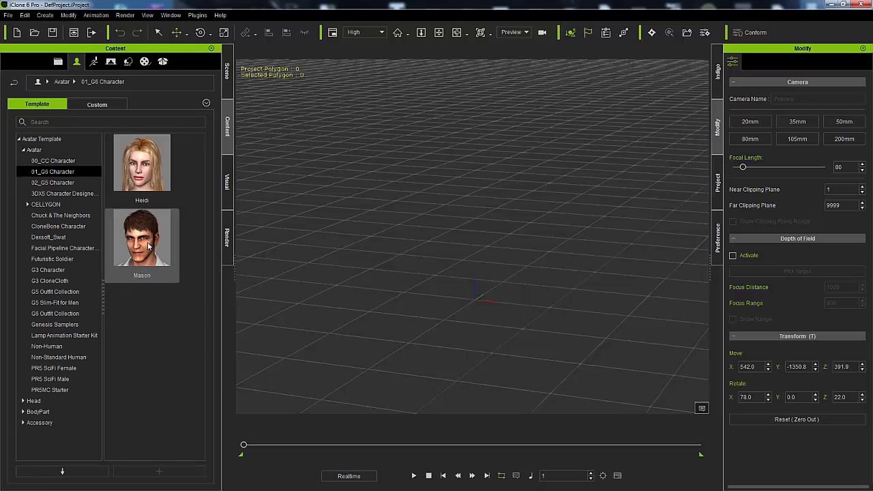
{"action": "double_click", "coordinate": [144, 241]}
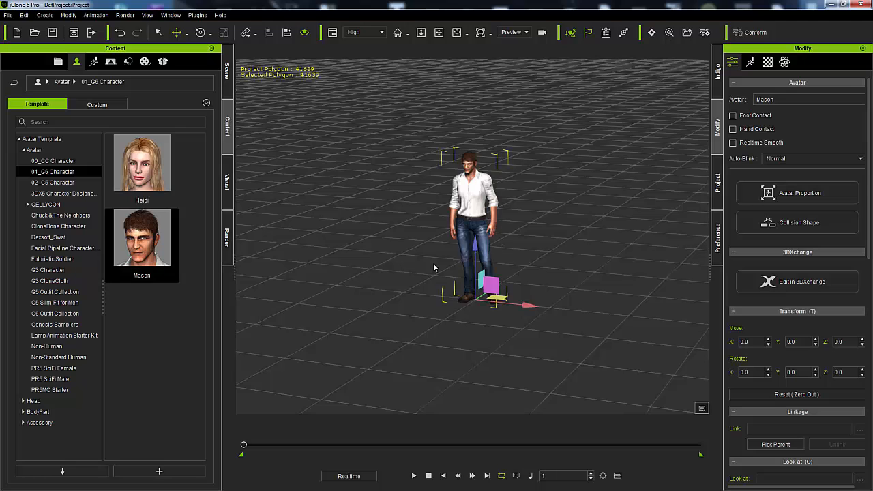
Show the timeline without the playback bar, enlarge it and remove the Project and Switcher tracks from it.
{"action": "key", "text": "F3"}
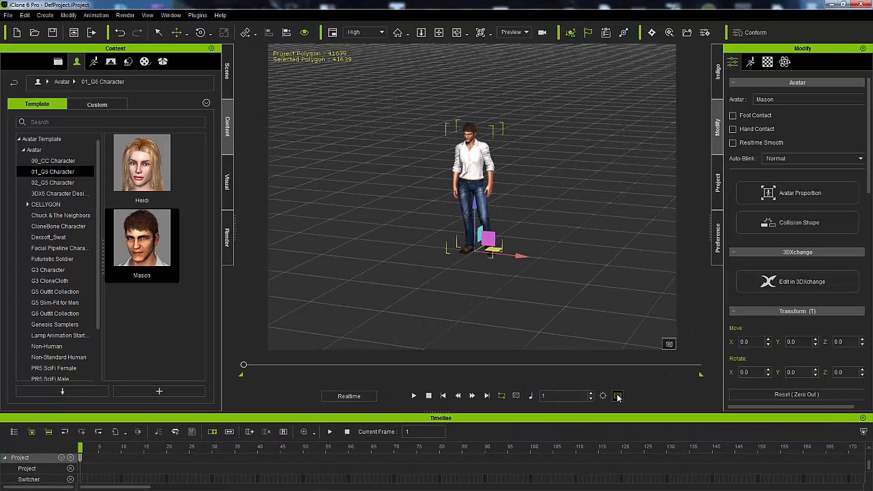
{"action": "left_click", "coordinate": [863, 432]}
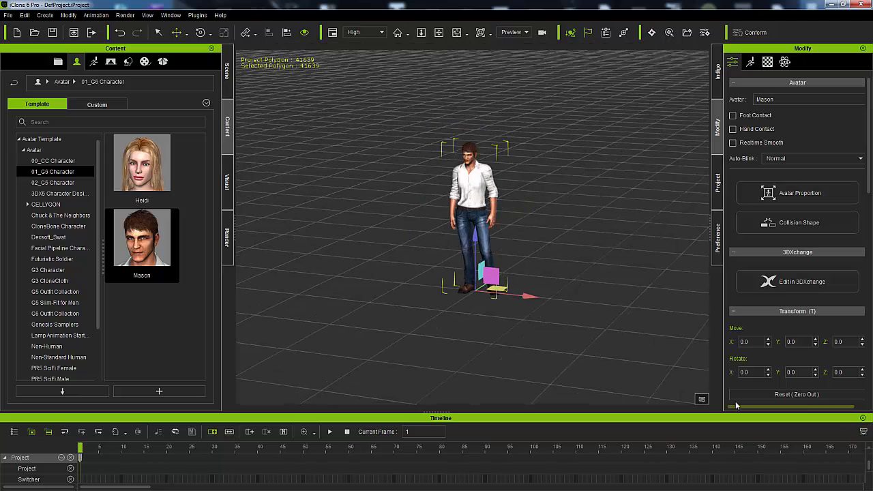
{"action": "left_click_drag", "start_coordinate": [441, 414], "coordinate": [440, 354]}
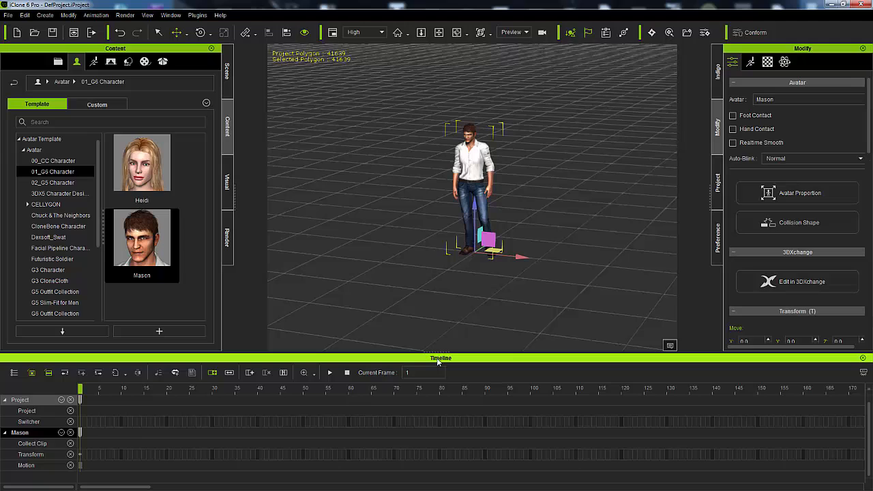
{"action": "left_click", "coordinate": [70, 410]}
{"action": "left_click", "coordinate": [70, 411]}
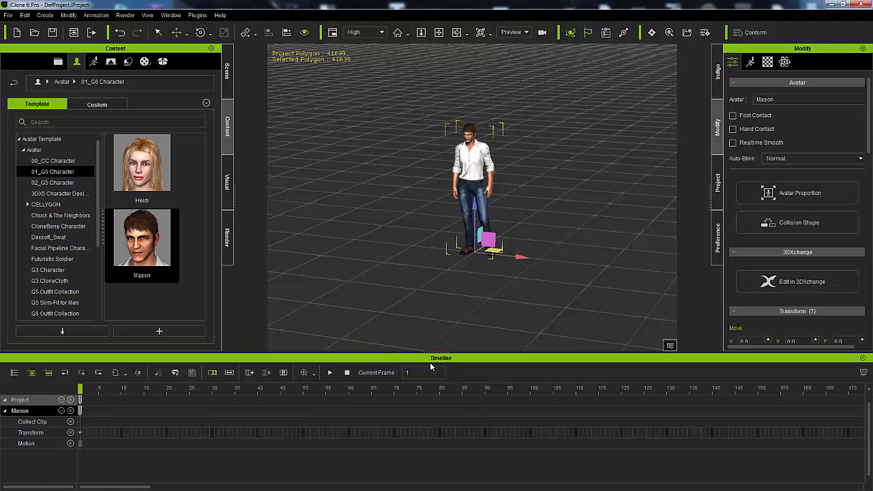
Narrow both side panels to widen the viewport and set the render frame size to HD 720p (1280x720).
{"action": "left_click_drag", "start_coordinate": [236, 202], "coordinate": [104, 201]}
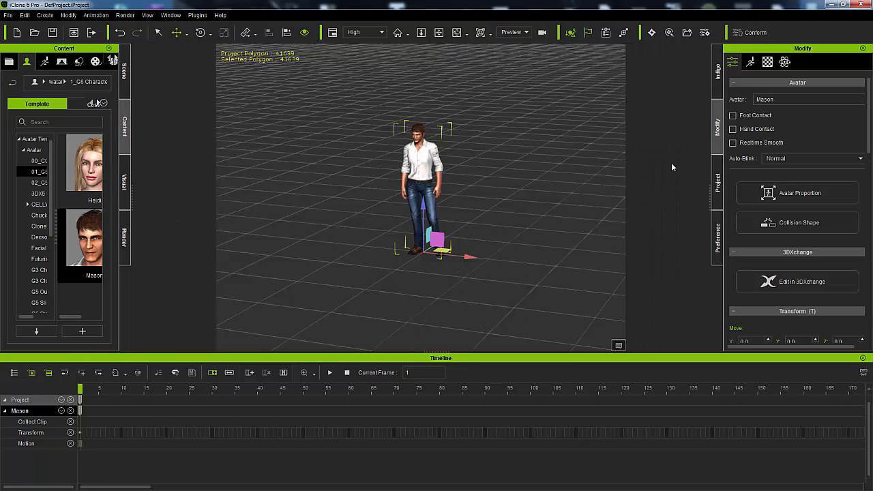
{"action": "left_click_drag", "start_coordinate": [711, 191], "coordinate": [794, 193]}
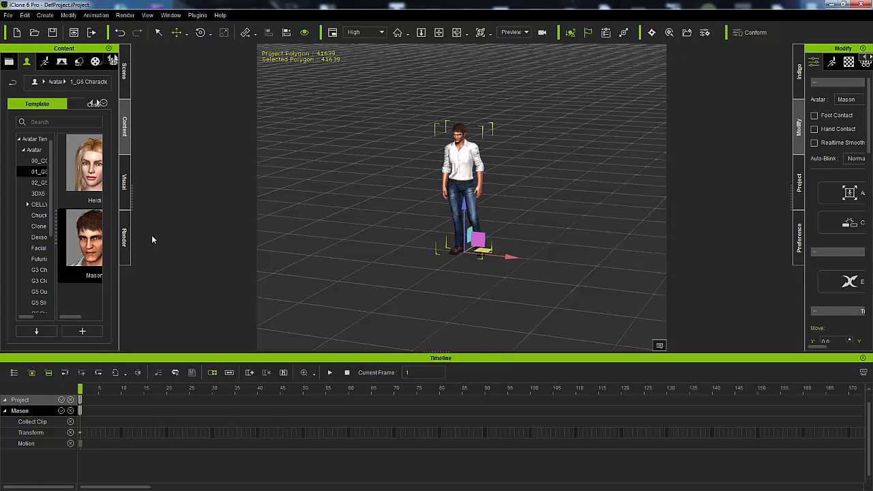
{"action": "left_click", "coordinate": [124, 238]}
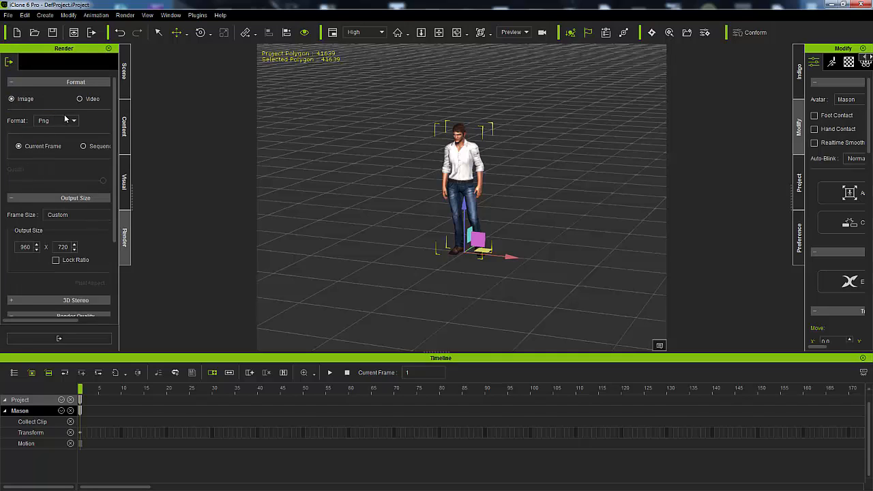
{"action": "left_click", "coordinate": [73, 216]}
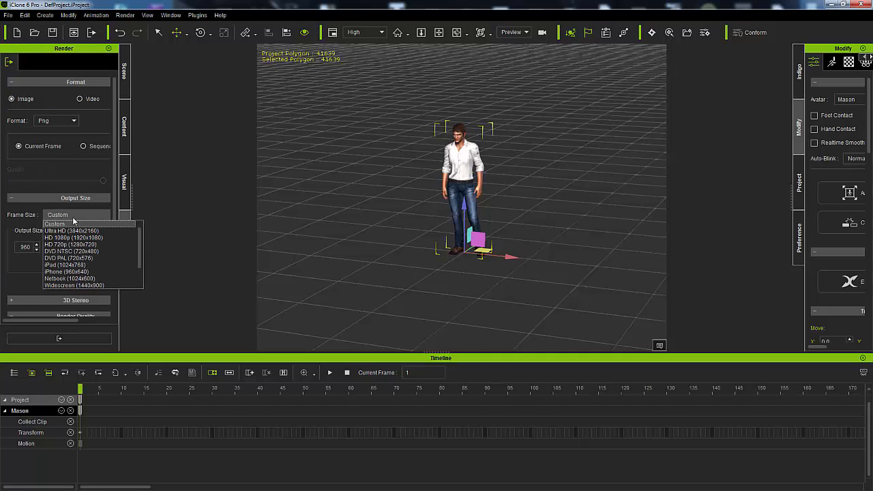
{"action": "left_click", "coordinate": [77, 245]}
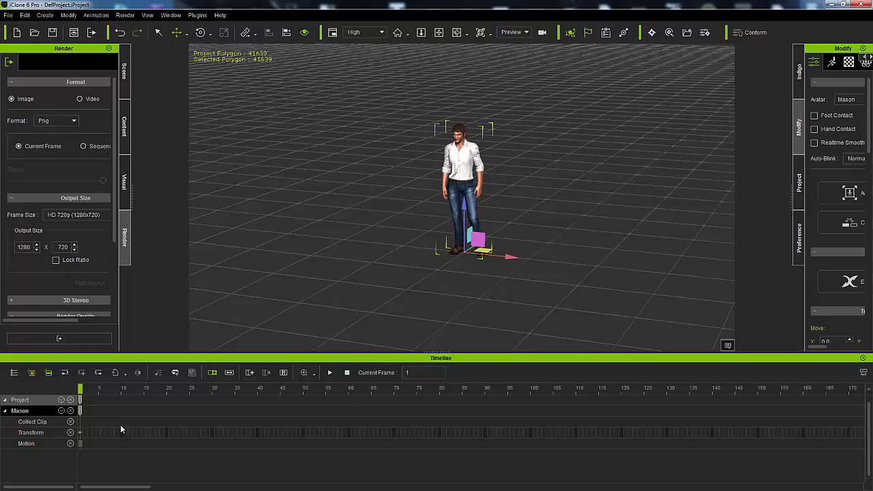
Delete the default clip at frame 1 of Mason's Motion track and frame the avatar closely from the front.
{"action": "left_click", "coordinate": [81, 443]}
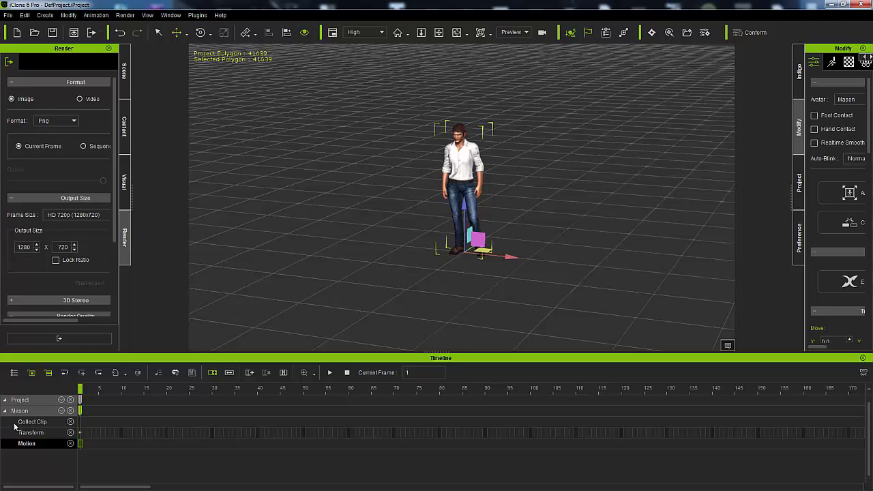
{"action": "right_click", "coordinate": [81, 444]}
{"action": "left_click", "coordinate": [114, 299]}
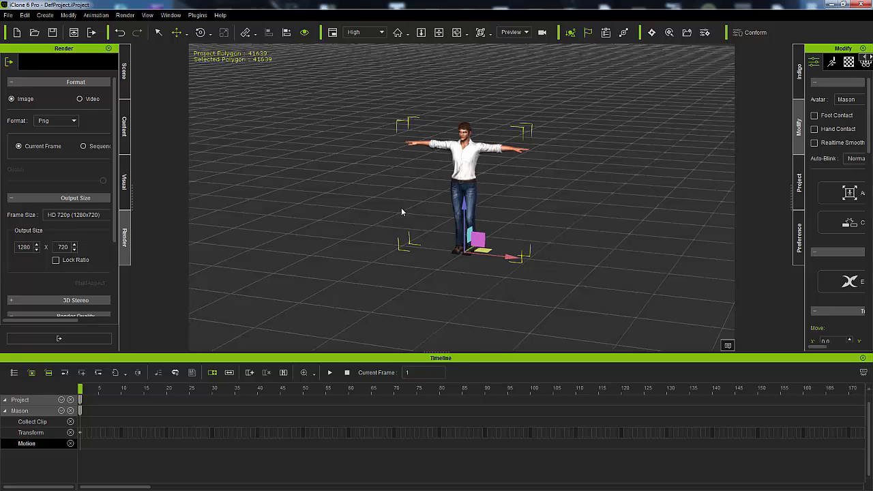
{"action": "right_click_drag", "start_coordinate": [448, 219], "coordinate": [513, 176]}
{"action": "scroll", "coordinate": [513, 176], "scroll_direction": "up", "scroll_amount": 2}
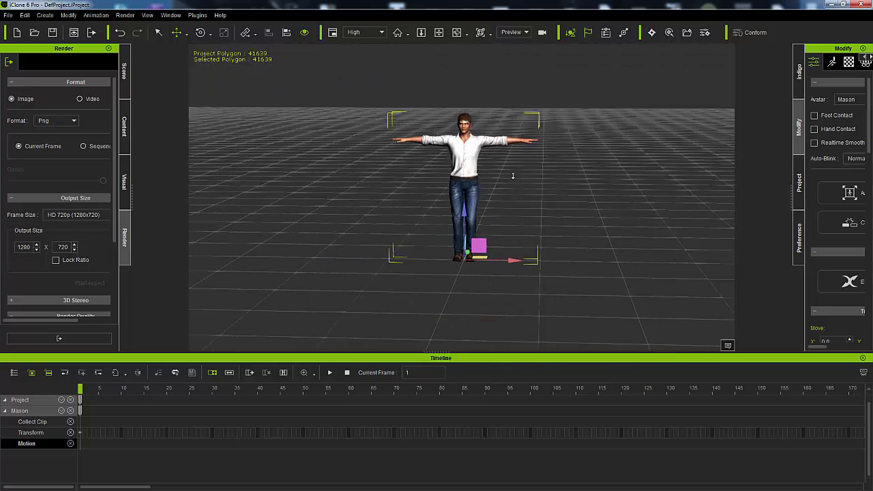
{"action": "scroll", "coordinate": [513, 176], "scroll_direction": "up", "scroll_amount": 4}
{"action": "right_click_drag", "start_coordinate": [522, 228], "coordinate": [521, 219]}
{"action": "scroll", "coordinate": [525, 236], "scroll_direction": "up", "scroll_amount": 4}
{"action": "scroll", "coordinate": [536, 226], "scroll_direction": "down", "scroll_amount": 5}
{"action": "middle_click_drag", "start_coordinate": [536, 226], "coordinate": [530, 183]}
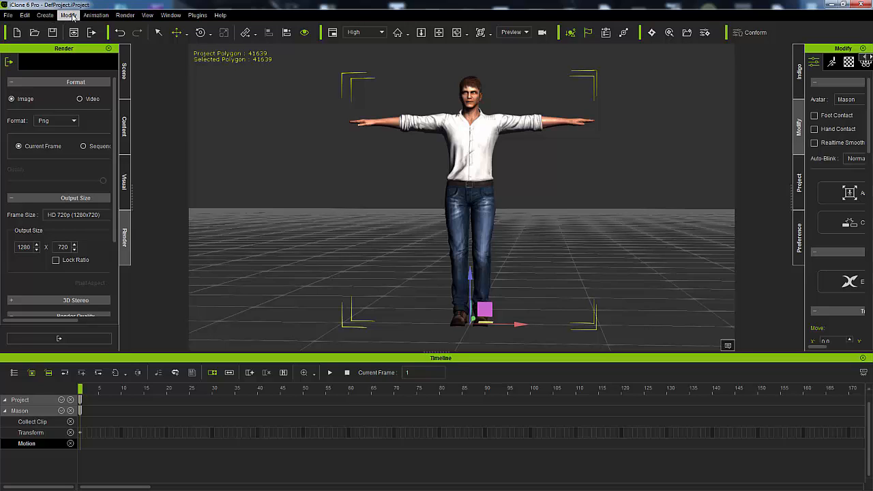
Create a Box primitive, flatten it vertically into a thin plate under Mason's feet, and set it as a dummy.
{"action": "left_click", "coordinate": [48, 15]}
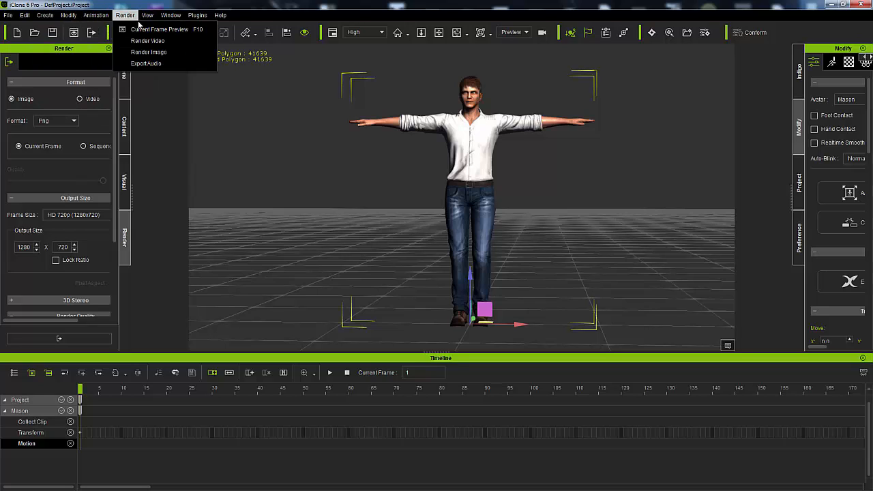
{"action": "mouse_move", "coordinate": [56, 29]}
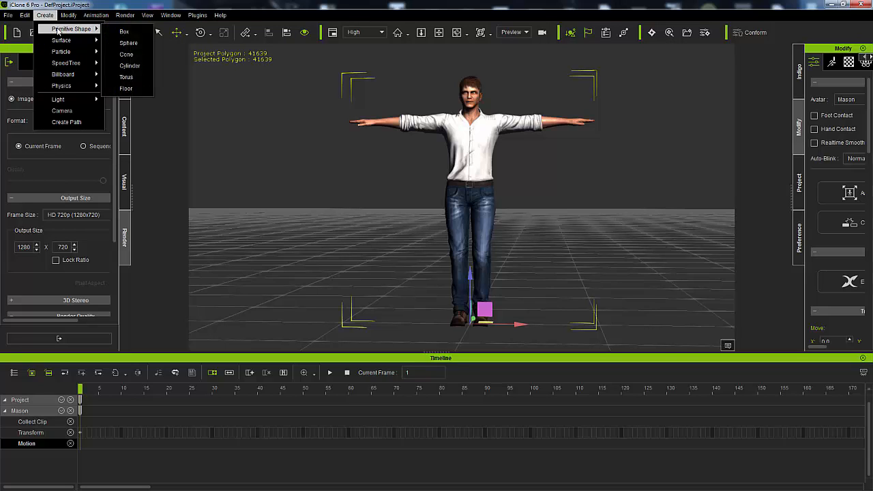
{"action": "left_click", "coordinate": [123, 32]}
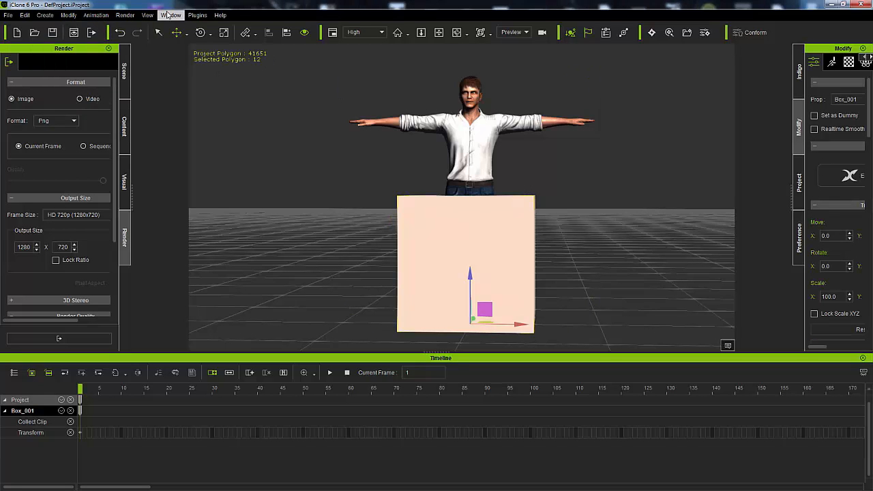
{"action": "left_click", "coordinate": [223, 33]}
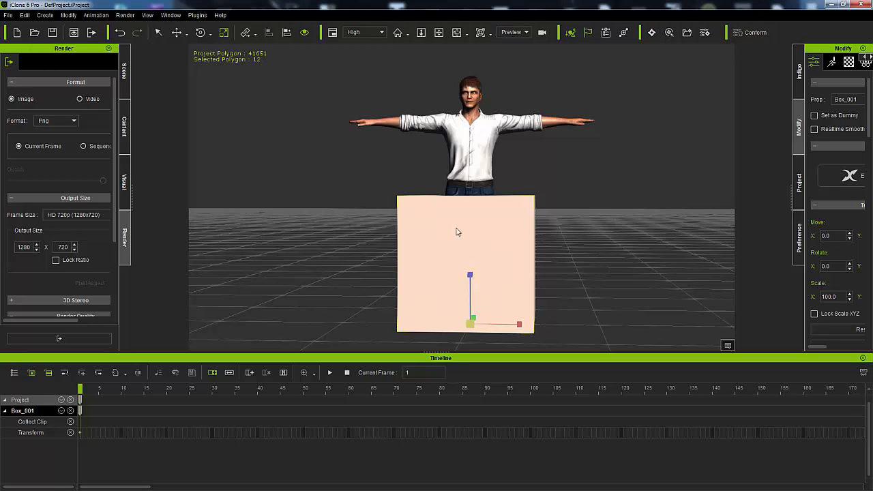
{"action": "mouse_move", "coordinate": [470, 278]}
{"action": "left_mouse_down"}
{"action": "mouse_move", "coordinate": [460, 440]}
{"action": "mouse_move", "coordinate": [453, 276]}
{"action": "mouse_move", "coordinate": [469, 301]}
{"action": "mouse_move", "coordinate": [475, 435]}
{"action": "mouse_move", "coordinate": [468, 268]}
{"action": "mouse_move", "coordinate": [463, 481]}
{"action": "mouse_move", "coordinate": [467, 277]}
{"action": "left_mouse_up"}
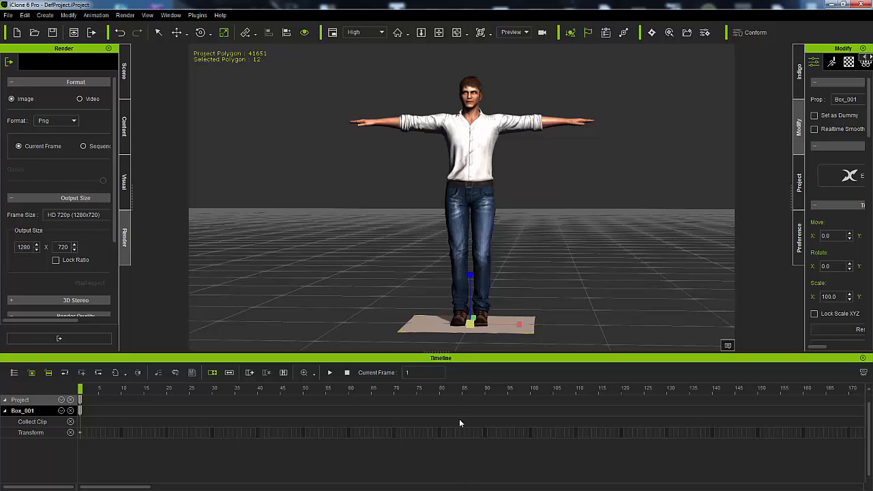
{"action": "left_click", "coordinate": [815, 116]}
Link the Mason avatar to the flattened box under his feet, then clear the selection.
{"action": "left_click", "coordinate": [478, 164]}
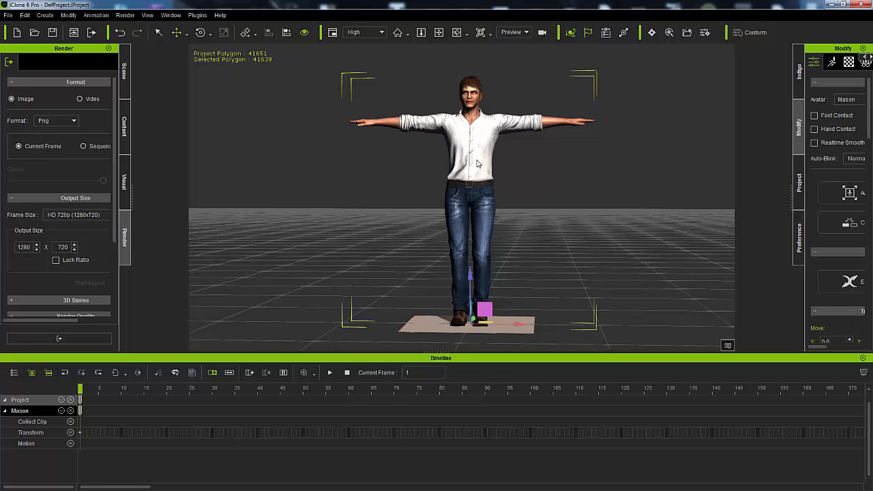
{"action": "right_click", "coordinate": [478, 163]}
{"action": "mouse_move", "coordinate": [525, 197]}
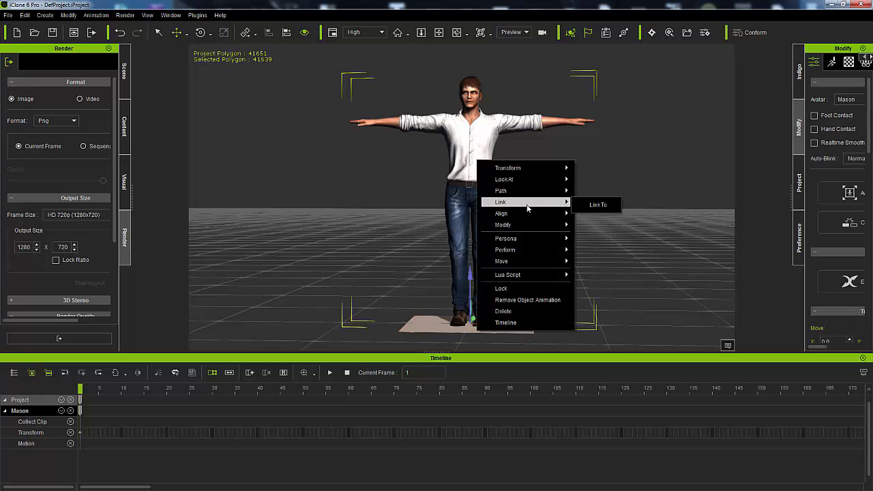
{"action": "left_click", "coordinate": [594, 202]}
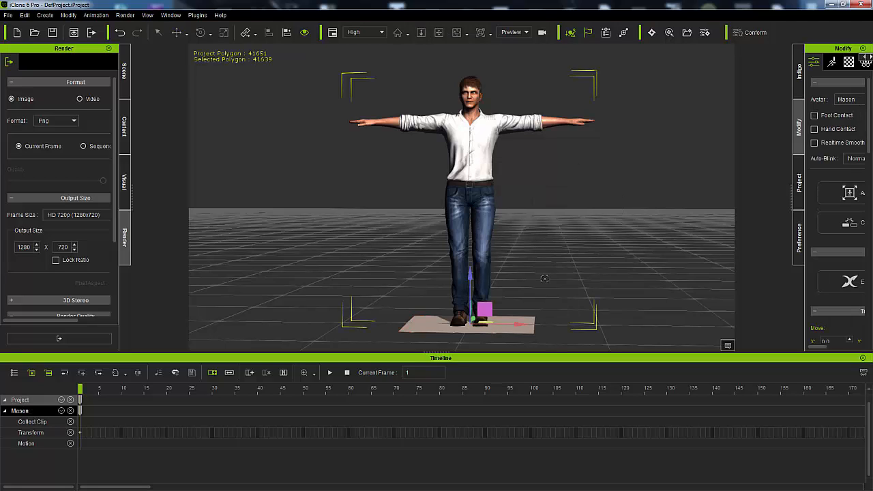
{"action": "left_click", "coordinate": [519, 328]}
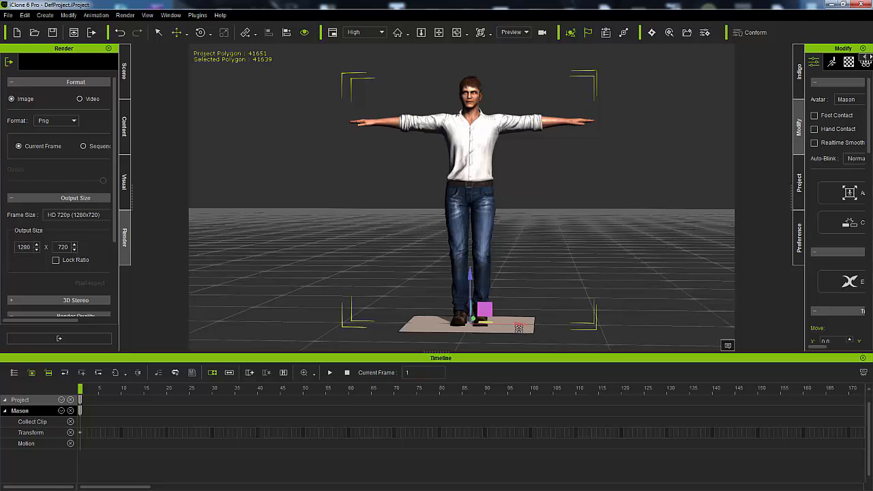
{"action": "left_click", "coordinate": [594, 153]}
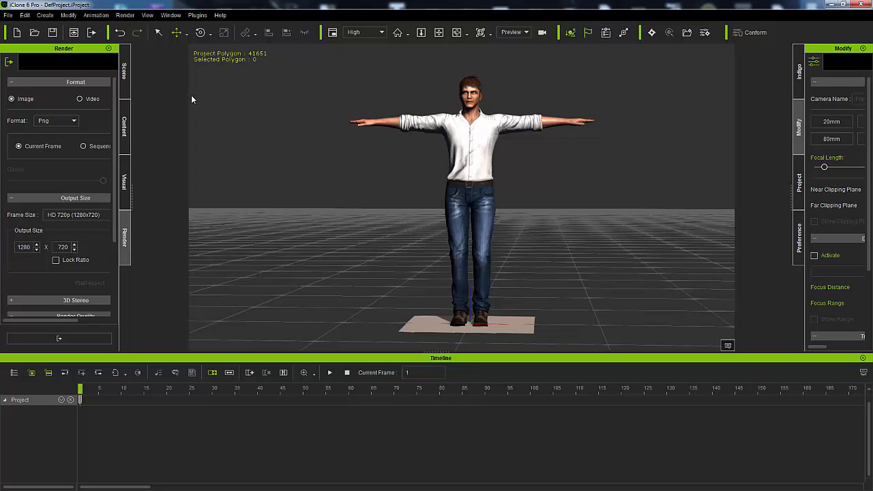
Show the custom Prop content library, widen and heighten its panel, and reduce the timeline's height.
{"action": "left_click", "coordinate": [124, 129]}
{"action": "left_click", "coordinate": [78, 64]}
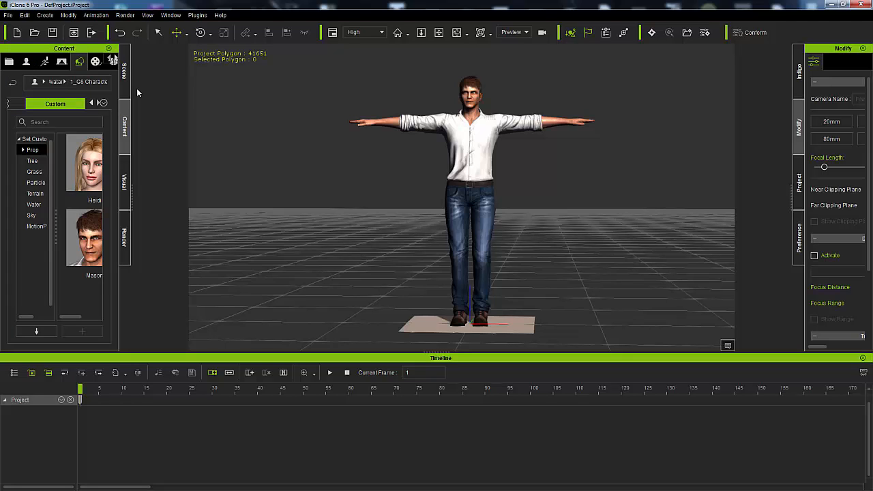
{"action": "left_click_drag", "start_coordinate": [132, 184], "coordinate": [207, 182]}
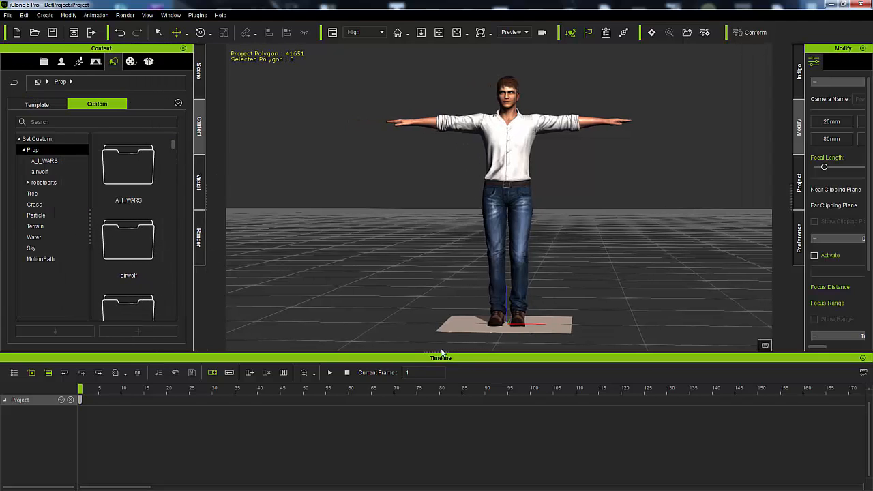
{"action": "left_click_drag", "start_coordinate": [444, 353], "coordinate": [442, 442]}
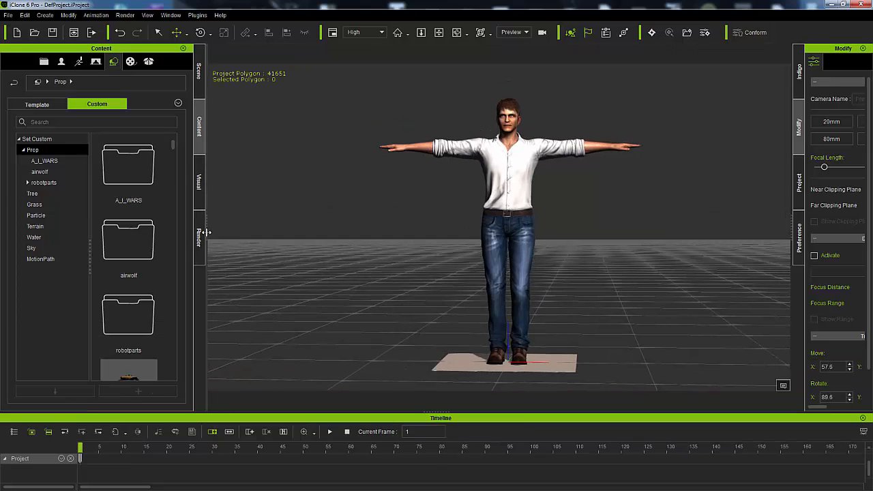
{"action": "left_click_drag", "start_coordinate": [198, 230], "coordinate": [234, 228]}
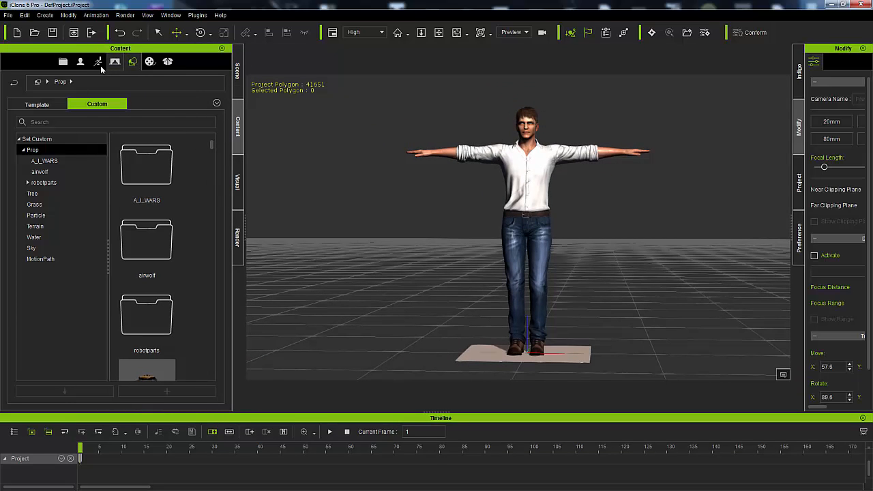
Find the shootty shotgun in the custom Prop library and load it into the scene.
{"action": "left_click", "coordinate": [40, 152]}
{"action": "scroll", "coordinate": [142, 217], "scroll_direction": "down", "scroll_amount": 10}
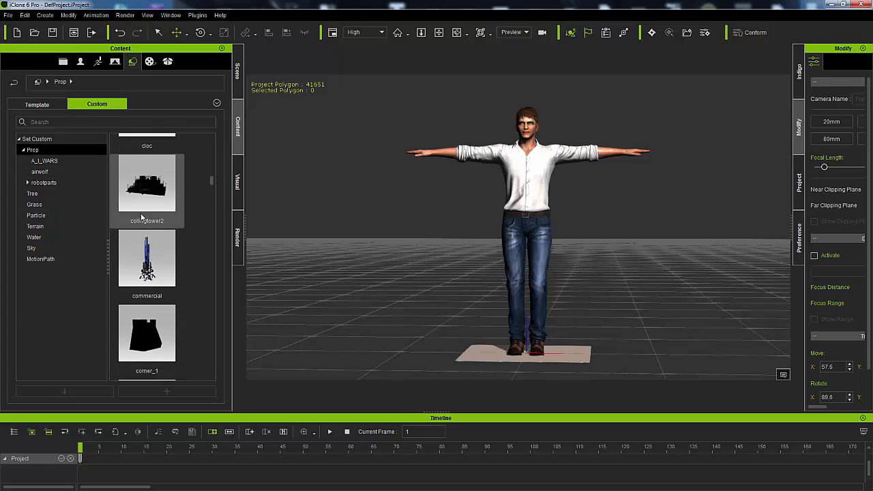
{"action": "scroll", "coordinate": [142, 217], "scroll_direction": "down", "scroll_amount": 10}
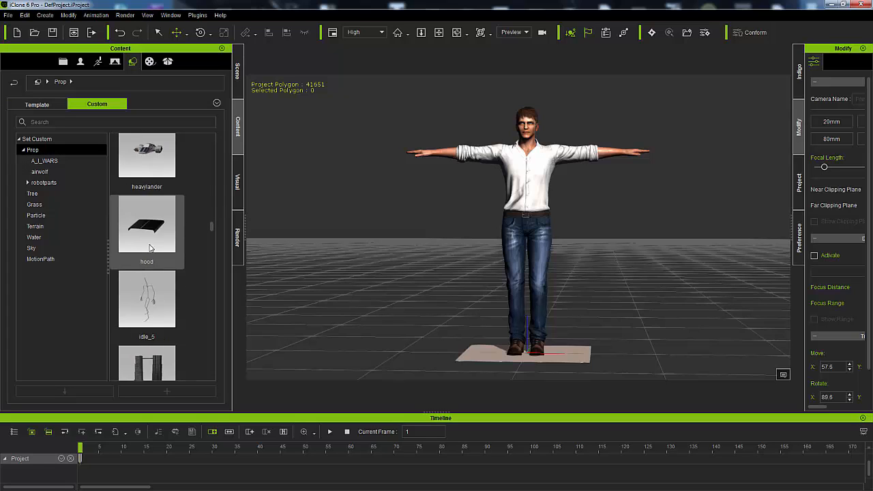
{"action": "scroll", "coordinate": [151, 253], "scroll_direction": "down", "scroll_amount": 5}
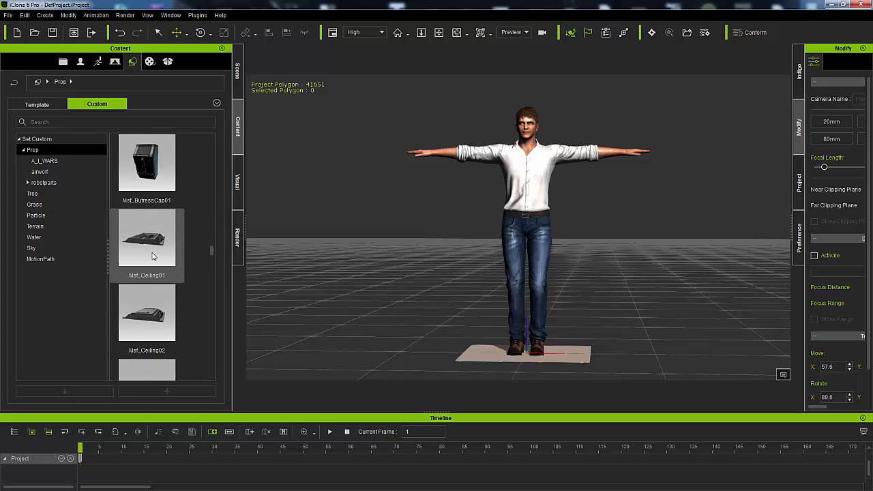
{"action": "scroll", "coordinate": [153, 256], "scroll_direction": "down", "scroll_amount": 5}
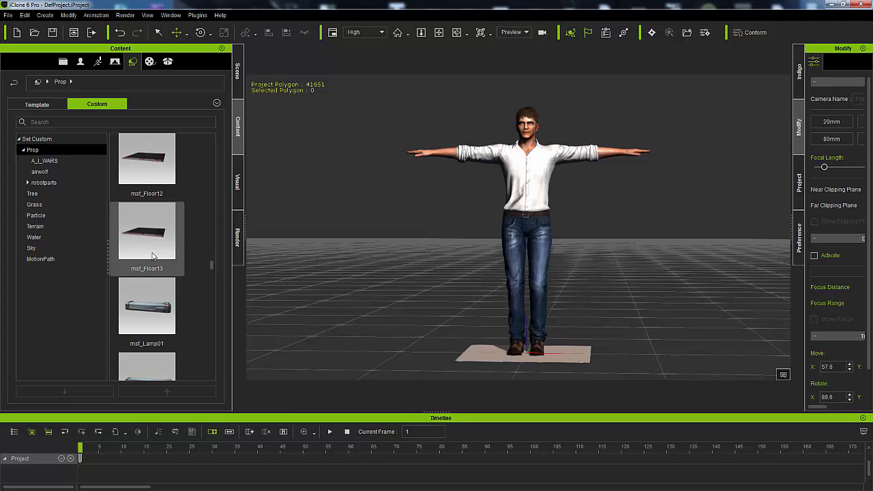
{"action": "scroll", "coordinate": [153, 256], "scroll_direction": "down", "scroll_amount": 10}
{"action": "scroll", "coordinate": [152, 256], "scroll_direction": "down", "scroll_amount": 5}
{"action": "scroll", "coordinate": [161, 254], "scroll_direction": "down", "scroll_amount": 3}
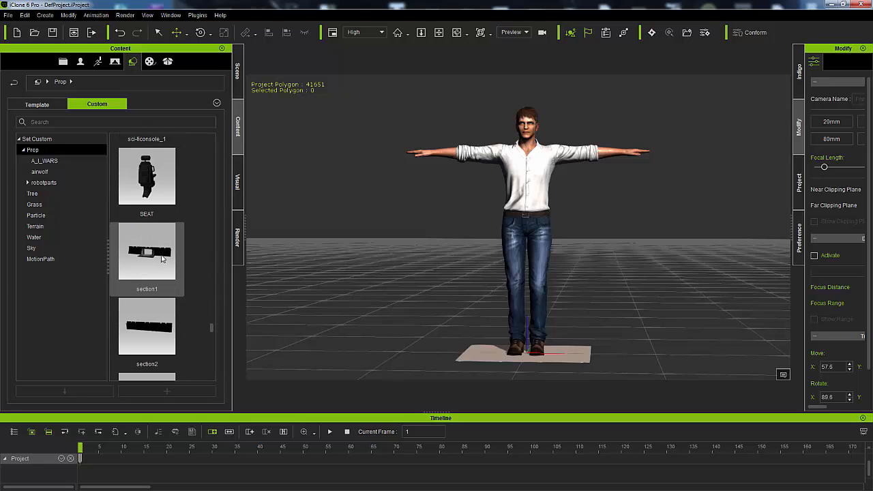
{"action": "scroll", "coordinate": [160, 252], "scroll_direction": "down", "scroll_amount": 6}
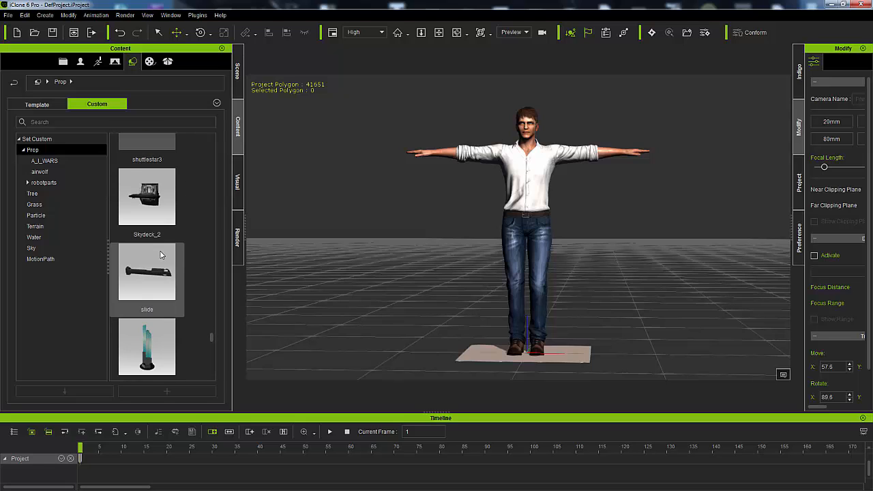
{"action": "scroll", "coordinate": [161, 254], "scroll_direction": "down", "scroll_amount": 8}
{"action": "scroll", "coordinate": [160, 256], "scroll_direction": "down", "scroll_amount": 6}
{"action": "scroll", "coordinate": [161, 256], "scroll_direction": "up", "scroll_amount": 12}
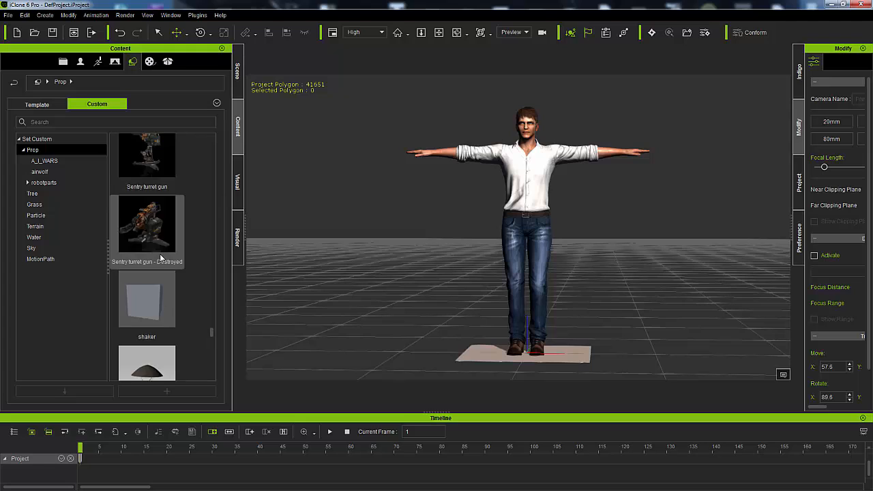
{"action": "left_click", "coordinate": [140, 221]}
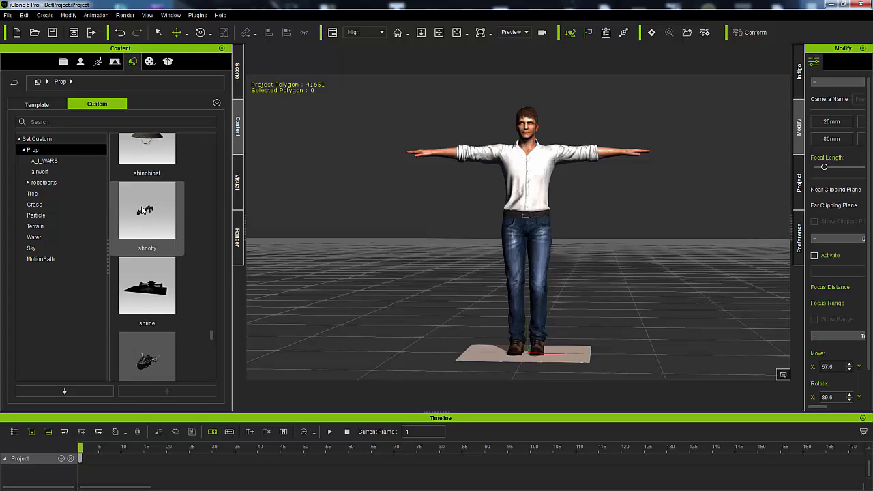
{"action": "double_click", "coordinate": [142, 211]}
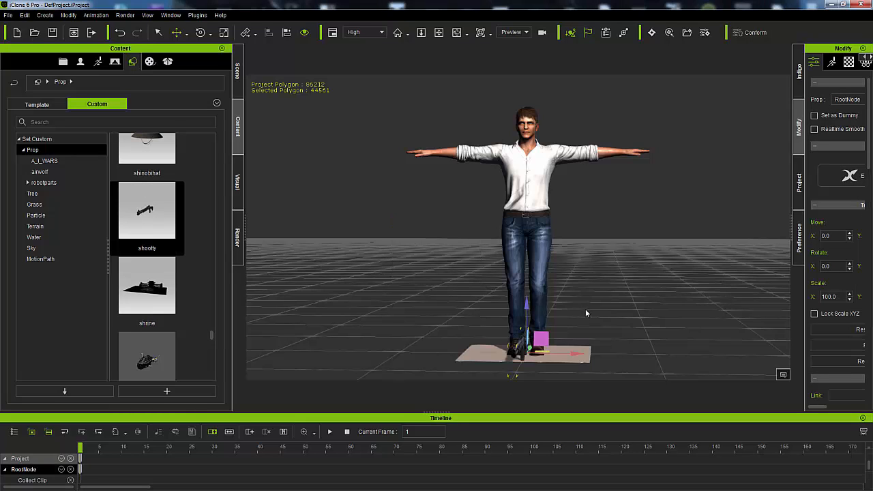
Raise the shotgun to about Z 114.7 and move it out to Mason's right at about X -99.6.
{"action": "left_click_drag", "start_coordinate": [532, 312], "coordinate": [532, 168]}
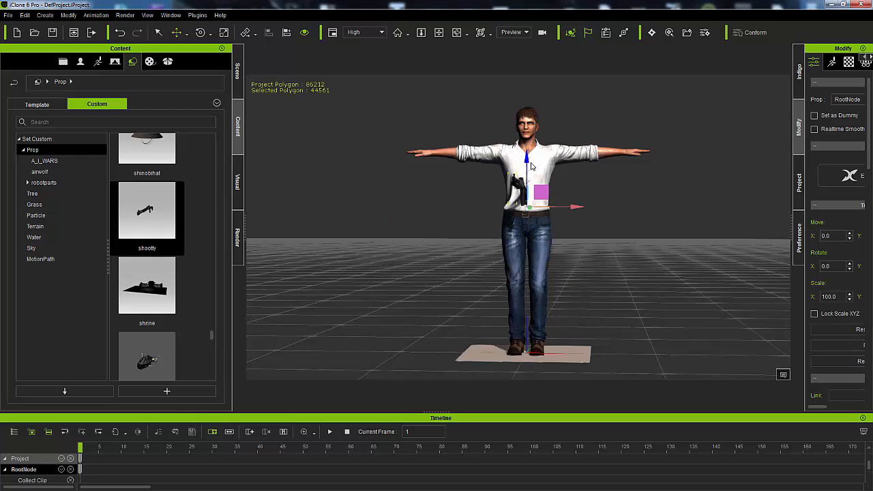
{"action": "left_click_drag", "start_coordinate": [571, 207], "coordinate": [446, 207]}
Examine the shotgun and its pivot position up close from the side and from above.
{"action": "right_click_drag", "start_coordinate": [460, 222], "coordinate": [723, 200]}
{"action": "right_click_drag", "start_coordinate": [431, 230], "coordinate": [174, 220]}
{"action": "scroll", "coordinate": [447, 231], "scroll_direction": "up", "scroll_amount": 5}
{"action": "middle_click_drag", "start_coordinate": [303, 185], "coordinate": [508, 232]}
{"action": "right_click_drag", "start_coordinate": [509, 232], "coordinate": [313, 246]}
{"action": "scroll", "coordinate": [404, 241], "scroll_direction": "up", "scroll_amount": 4}
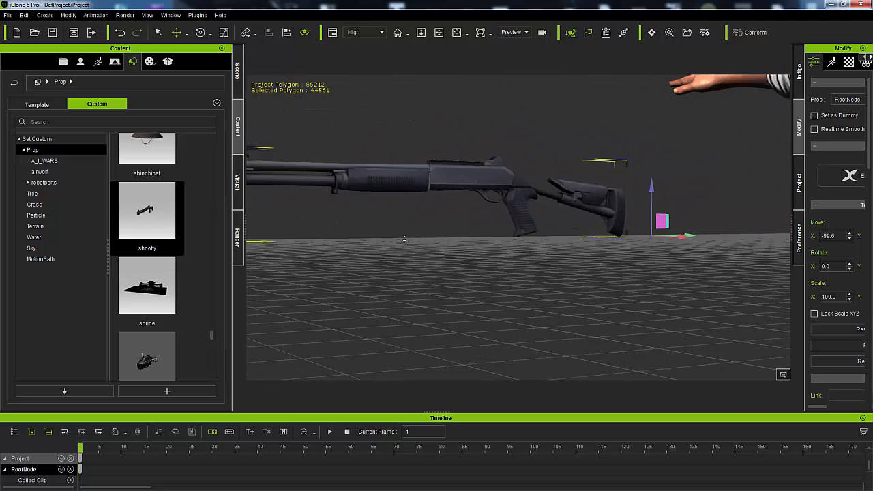
{"action": "scroll", "coordinate": [404, 242], "scroll_direction": "down", "scroll_amount": 2}
{"action": "right_click_drag", "start_coordinate": [385, 244], "coordinate": [473, 302]}
{"action": "scroll", "coordinate": [537, 230], "scroll_direction": "down", "scroll_amount": 3}
{"action": "right_click_drag", "start_coordinate": [538, 230], "coordinate": [547, 311]}
{"action": "right_click_drag", "start_coordinate": [640, 251], "coordinate": [592, 226]}
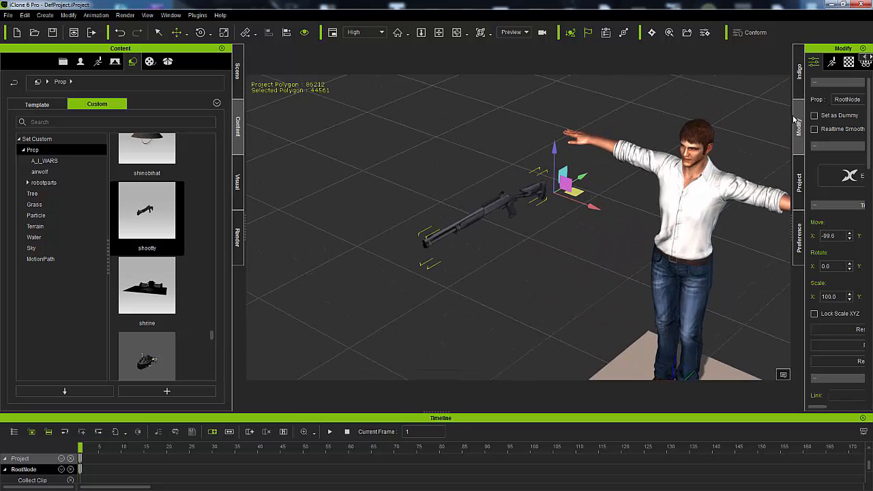
Set the shotgun's pivot to the centre point with the Middle quick set, using a temporarily widened settings panel.
{"action": "left_click_drag", "start_coordinate": [791, 122], "coordinate": [631, 140]}
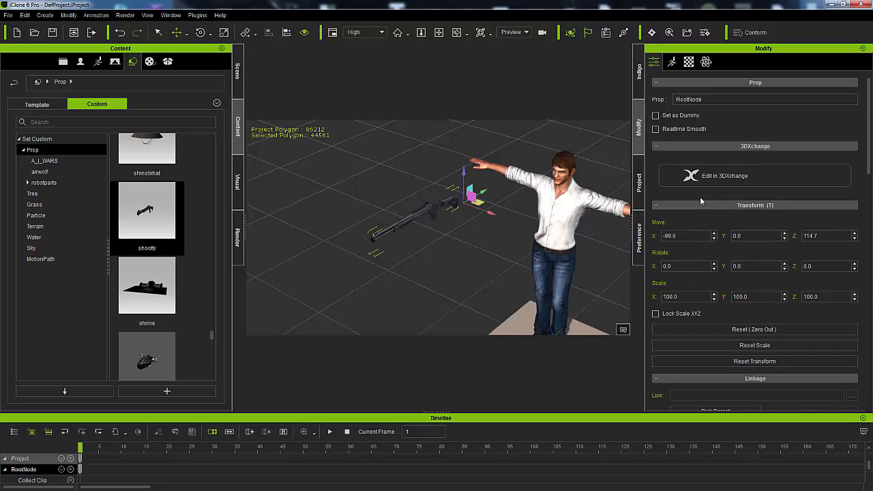
{"action": "scroll", "coordinate": [718, 269], "scroll_direction": "down", "scroll_amount": 3}
{"action": "scroll", "coordinate": [717, 271], "scroll_direction": "down", "scroll_amount": 8}
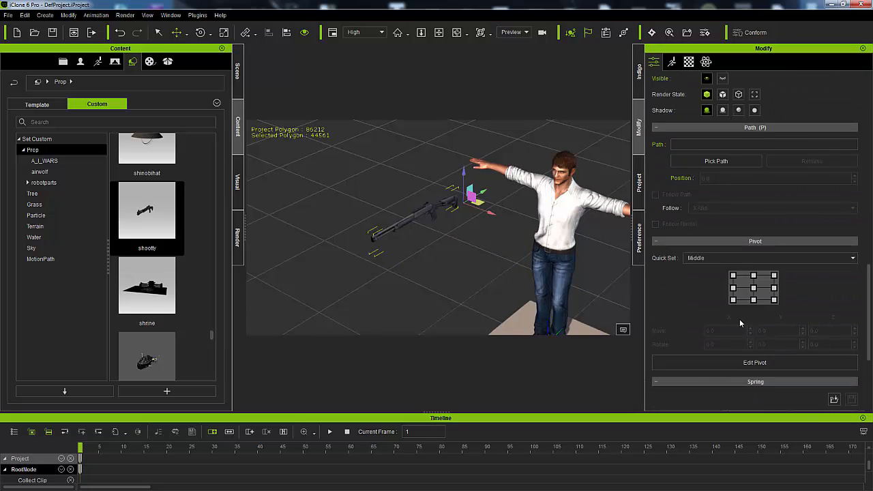
{"action": "left_click", "coordinate": [754, 288]}
{"action": "right_click_drag", "start_coordinate": [455, 241], "coordinate": [461, 246]}
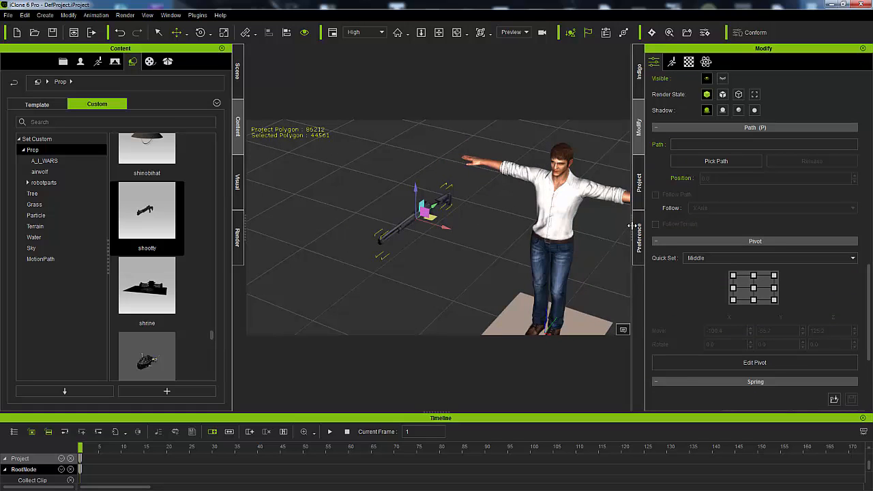
{"action": "left_click_drag", "start_coordinate": [632, 230], "coordinate": [781, 230]}
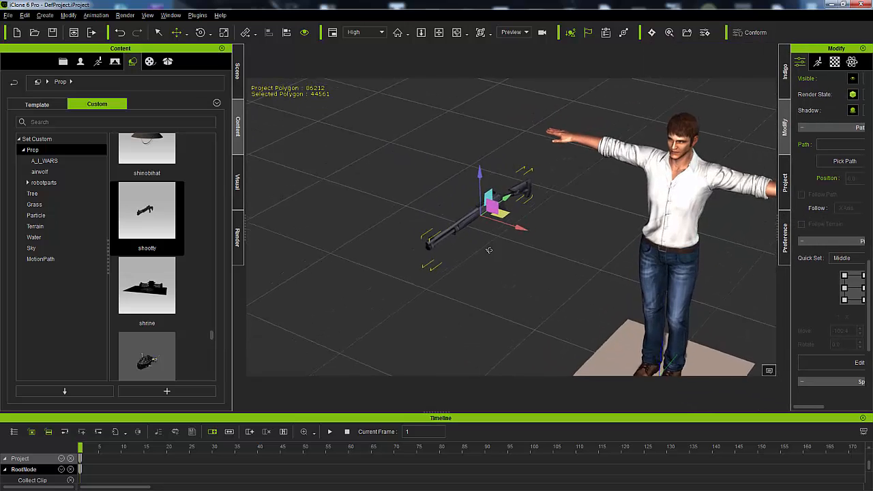
Rotate the shotgun about its pivot so the barrel points sideways away from Mason's right side, and switch to the Move tool.
{"action": "key", "text": "e"}
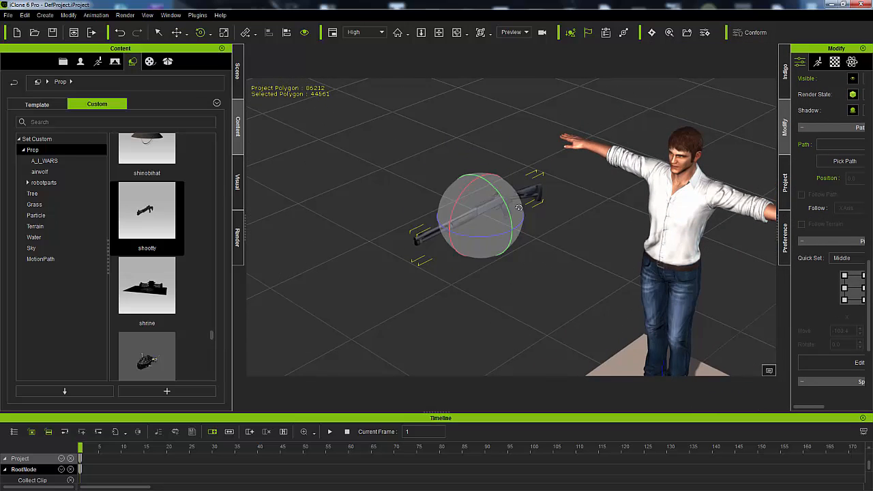
{"action": "left_click_drag", "start_coordinate": [518, 225], "coordinate": [454, 228]}
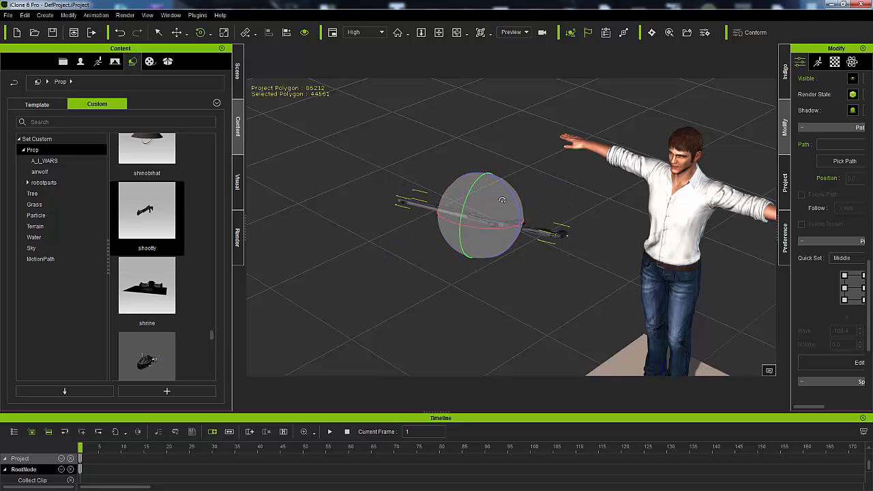
{"action": "left_click_drag", "start_coordinate": [511, 197], "coordinate": [465, 206]}
{"action": "left_click_drag", "start_coordinate": [516, 240], "coordinate": [502, 240]}
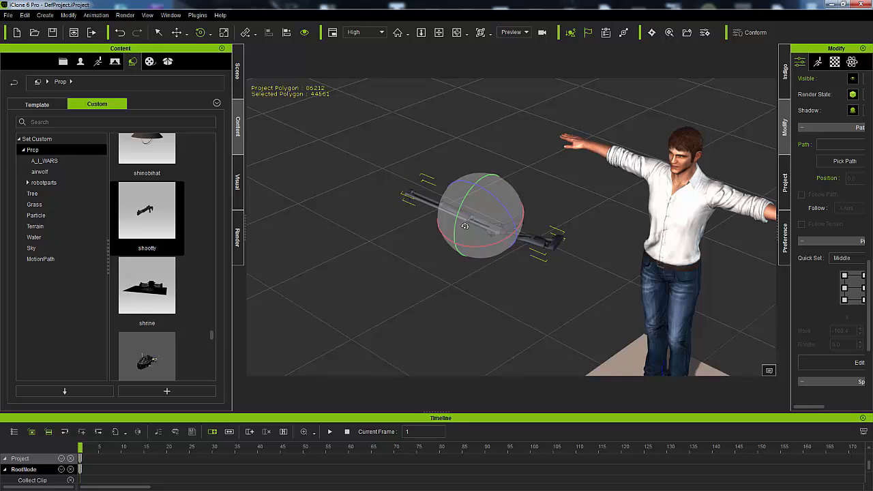
{"action": "left_click_drag", "start_coordinate": [455, 227], "coordinate": [455, 223]}
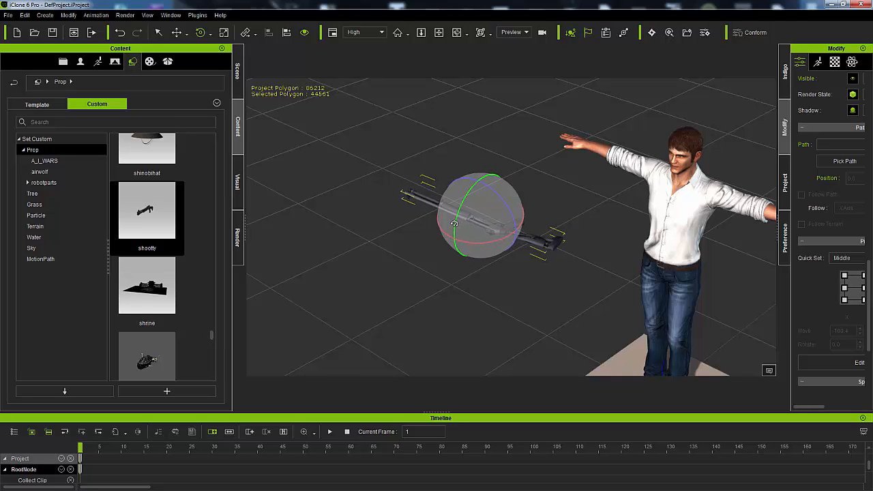
{"action": "right_click_drag", "start_coordinate": [453, 240], "coordinate": [612, 230]}
{"action": "right_click_drag", "start_coordinate": [382, 217], "coordinate": [531, 257]}
{"action": "left_click", "coordinate": [177, 32]}
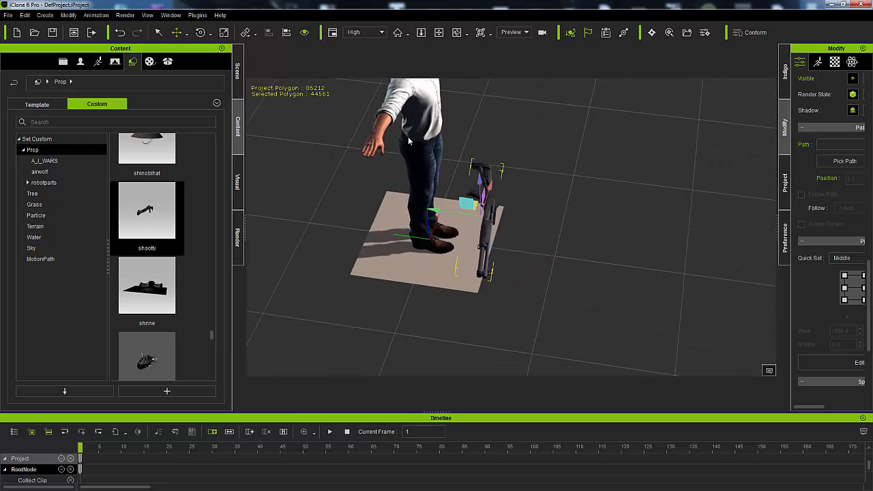
Move the shotgun forward and up so its grip sits just under Mason's outstretched right hand.
{"action": "left_click_drag", "start_coordinate": [435, 209], "coordinate": [351, 186]}
{"action": "right_click_drag", "start_coordinate": [442, 185], "coordinate": [324, 175]}
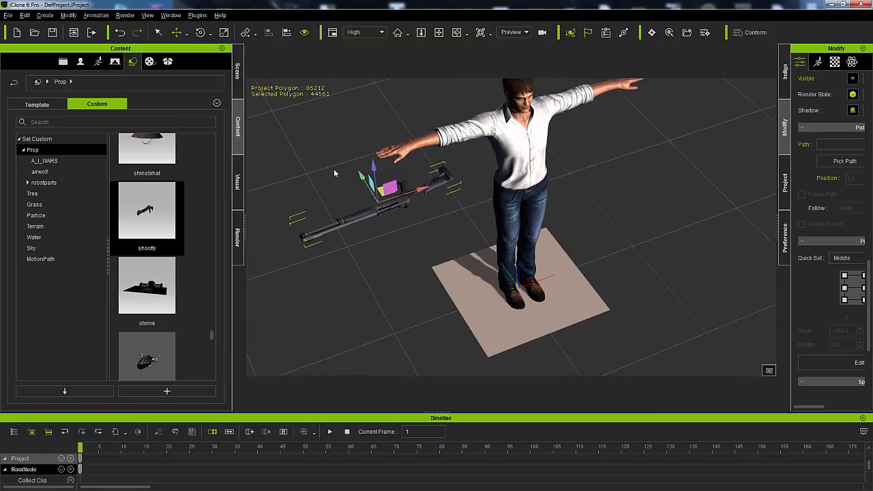
{"action": "left_click_drag", "start_coordinate": [369, 169], "coordinate": [377, 138]}
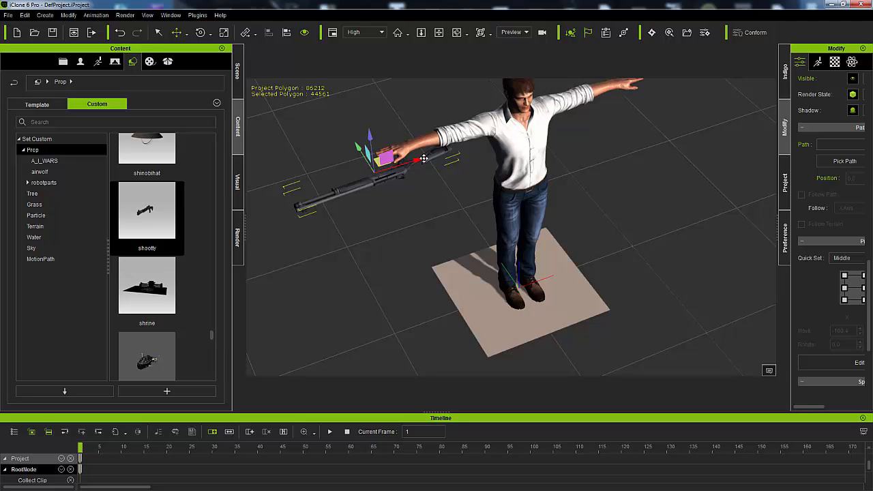
{"action": "left_click_drag", "start_coordinate": [417, 159], "coordinate": [411, 162]}
{"action": "right_click_drag", "start_coordinate": [404, 240], "coordinate": [390, 257]}
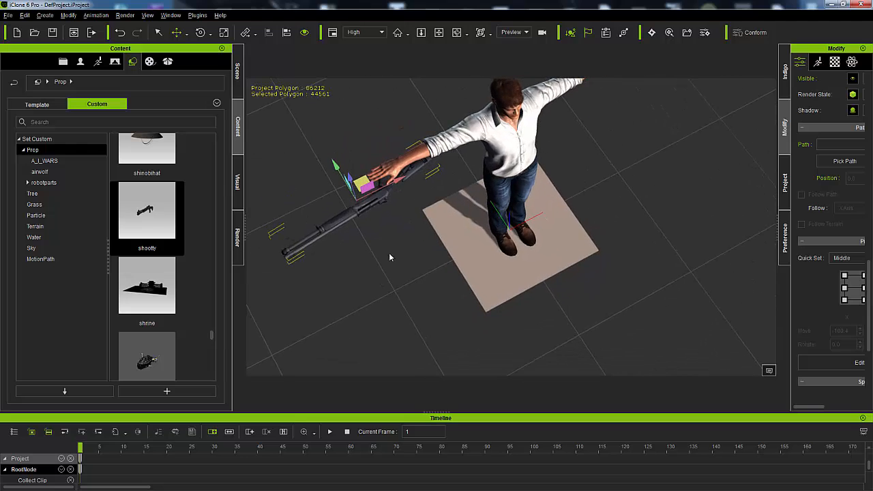
Create a primitive sphere and scale it down uniformly to a small ball at Mason's feet.
{"action": "left_click", "coordinate": [44, 15]}
{"action": "mouse_move", "coordinate": [55, 30]}
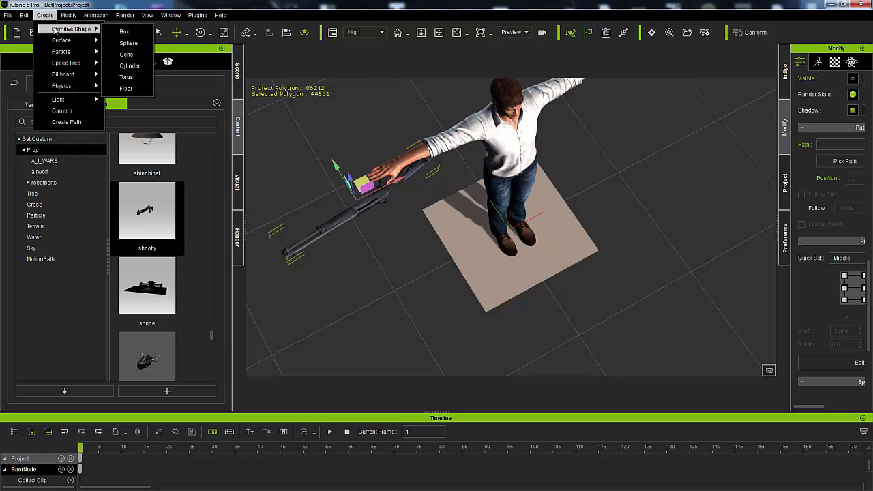
{"action": "left_click", "coordinate": [128, 43]}
{"action": "right_click_drag", "start_coordinate": [600, 248], "coordinate": [582, 119]}
{"action": "right_click_drag", "start_coordinate": [553, 198], "coordinate": [556, 295]}
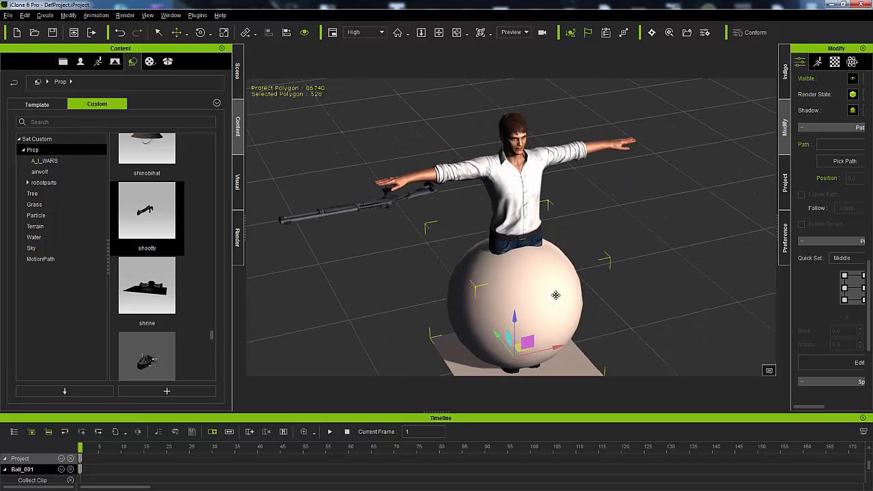
{"action": "right_click_drag", "start_coordinate": [627, 339], "coordinate": [544, 293]}
{"action": "left_click", "coordinate": [224, 32]}
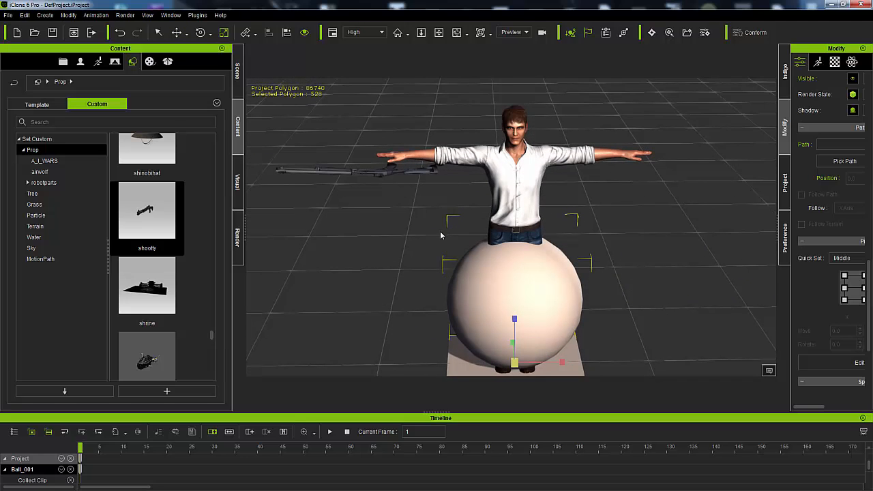
{"action": "right_click_drag", "start_coordinate": [579, 346], "coordinate": [546, 286]}
{"action": "left_click_drag", "start_coordinate": [501, 312], "coordinate": [423, 391]}
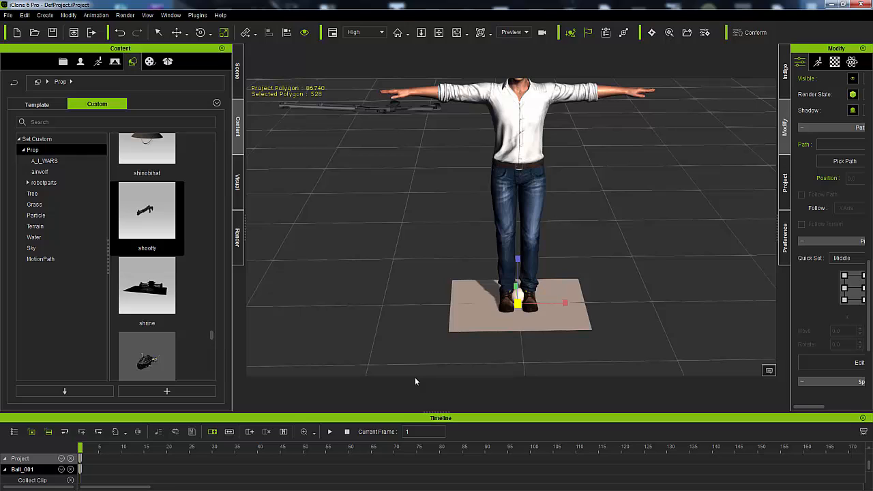
Move the ball up from Mason's feet to his right hand, just above the shotgun's grip.
{"action": "left_click", "coordinate": [176, 33]}
{"action": "left_click_drag", "start_coordinate": [533, 292], "coordinate": [409, 124]}
{"action": "right_click_drag", "start_coordinate": [441, 237], "coordinate": [569, 225]}
{"action": "middle_click_drag", "start_coordinate": [453, 228], "coordinate": [578, 257]}
{"action": "scroll", "coordinate": [464, 268], "scroll_direction": "up", "scroll_amount": 3}
{"action": "scroll", "coordinate": [463, 268], "scroll_direction": "up", "scroll_amount": 1}
{"action": "scroll", "coordinate": [543, 275], "scroll_direction": "up", "scroll_amount": 3}
{"action": "scroll", "coordinate": [543, 274], "scroll_direction": "up", "scroll_amount": 2}
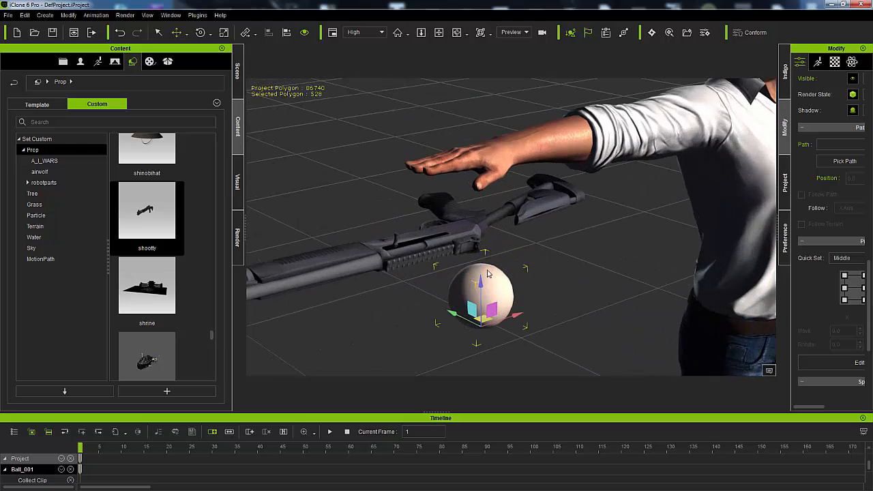
{"action": "left_click_drag", "start_coordinate": [481, 276], "coordinate": [488, 183]}
{"action": "right_click_drag", "start_coordinate": [446, 228], "coordinate": [550, 224]}
{"action": "left_click_drag", "start_coordinate": [439, 224], "coordinate": [410, 223]}
{"action": "right_click_drag", "start_coordinate": [533, 242], "coordinate": [490, 194]}
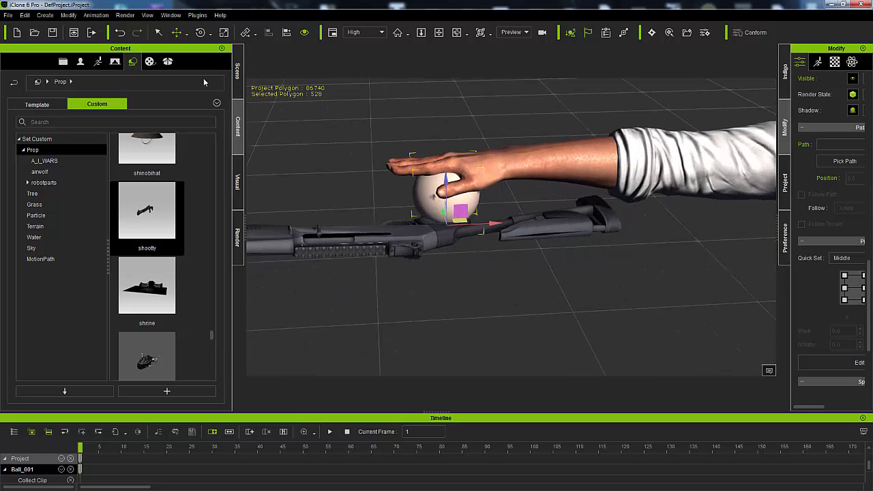
Shrink the ball to a small marker and raise it onto the back of Mason's right hand.
{"action": "left_click", "coordinate": [225, 34]}
{"action": "left_click_drag", "start_coordinate": [441, 186], "coordinate": [386, 329]}
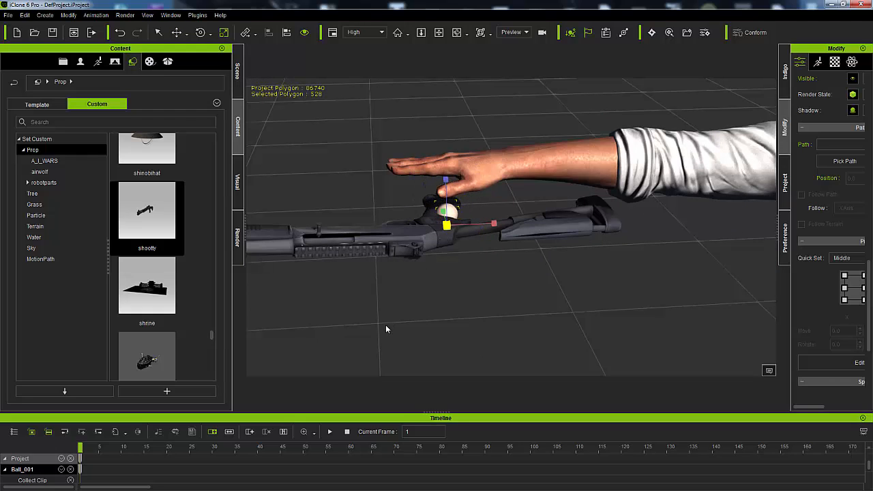
{"action": "left_click", "coordinate": [176, 32]}
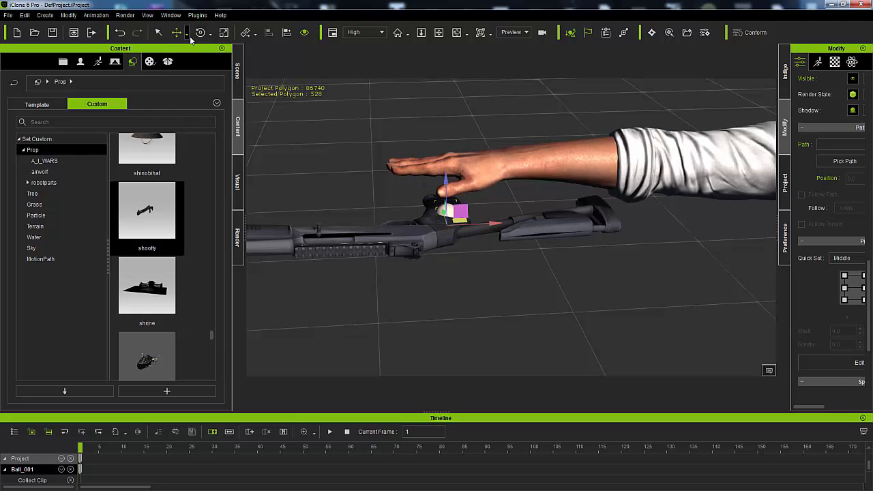
{"action": "left_click_drag", "start_coordinate": [445, 189], "coordinate": [453, 128]}
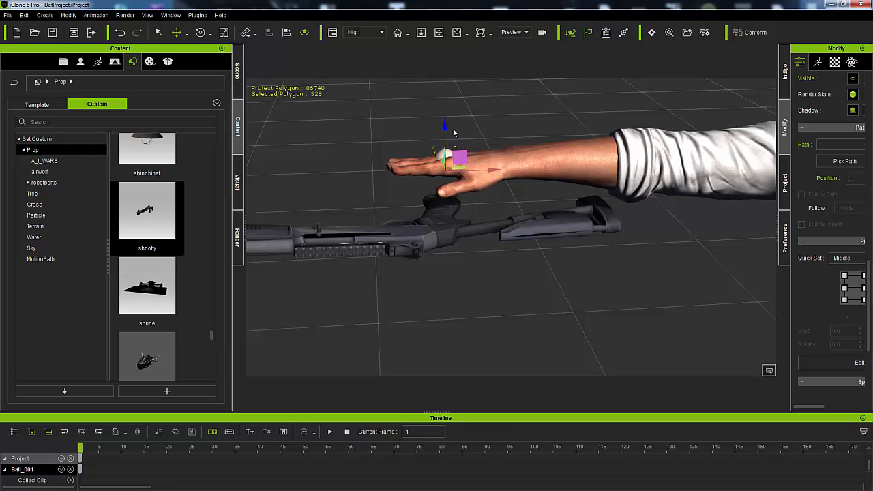
{"action": "right_click_drag", "start_coordinate": [426, 141], "coordinate": [505, 205]}
{"action": "mouse_move", "coordinate": [423, 156]}
{"action": "left_mouse_down"}
{"action": "mouse_move", "coordinate": [416, 150]}
{"action": "mouse_move", "coordinate": [430, 148]}
{"action": "left_mouse_up"}
Examine the ball's placement on the back of Mason's right hand from several angles and distances.
{"action": "right_click_drag", "start_coordinate": [463, 183], "coordinate": [422, 170]}
{"action": "right_click_drag", "start_coordinate": [470, 226], "coordinate": [453, 53]}
{"action": "right_click_drag", "start_coordinate": [471, 135], "coordinate": [468, 117]}
{"action": "right_click_drag", "start_coordinate": [467, 222], "coordinate": [463, 155]}
{"action": "right_click_drag", "start_coordinate": [459, 243], "coordinate": [603, 241]}
{"action": "mouse_move", "coordinate": [348, 236]}
{"action": "right_mouse_down"}
{"action": "mouse_move", "coordinate": [437, 234]}
{"action": "mouse_move", "coordinate": [607, 198]}
{"action": "right_mouse_up"}
{"action": "mouse_move", "coordinate": [382, 216]}
{"action": "right_mouse_down"}
{"action": "mouse_move", "coordinate": [457, 213]}
{"action": "mouse_move", "coordinate": [430, 189]}
{"action": "right_mouse_up"}
{"action": "right_click_drag", "start_coordinate": [482, 232], "coordinate": [459, 215]}
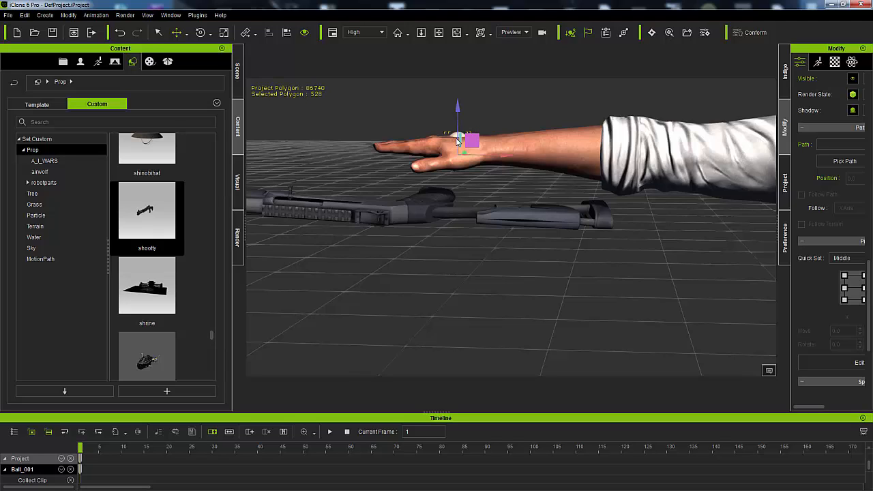
{"action": "scroll", "coordinate": [516, 216], "scroll_direction": "down", "scroll_amount": 3}
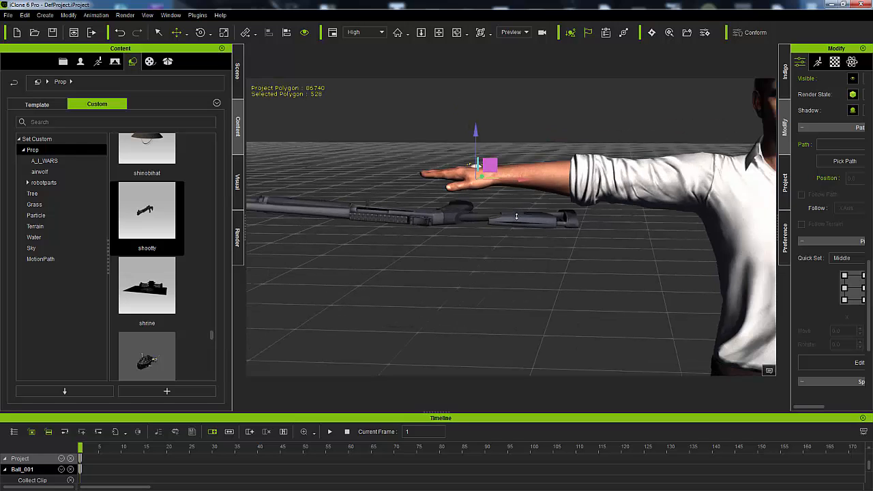
{"action": "scroll", "coordinate": [537, 218], "scroll_direction": "up", "scroll_amount": 1}
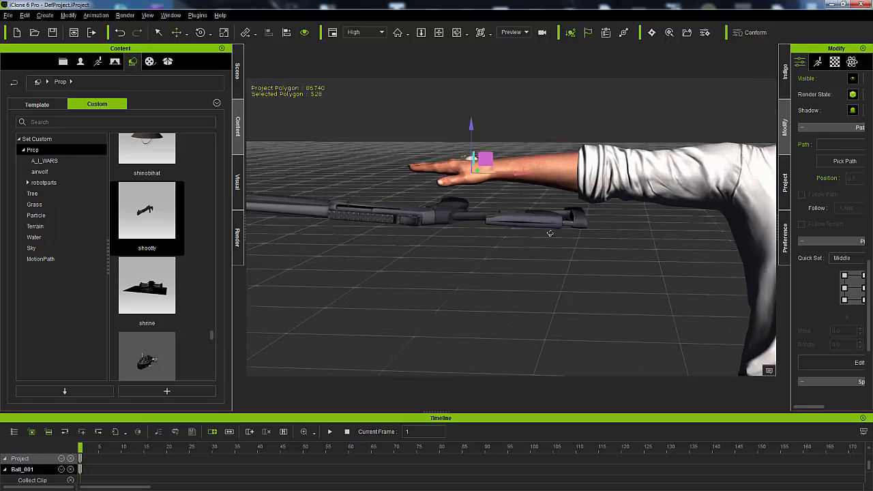
{"action": "right_click_drag", "start_coordinate": [550, 233], "coordinate": [621, 123]}
{"action": "scroll", "coordinate": [525, 223], "scroll_direction": "up", "scroll_amount": 5}
{"action": "scroll", "coordinate": [621, 186], "scroll_direction": "down", "scroll_amount": 6}
{"action": "scroll", "coordinate": [491, 245], "scroll_direction": "down", "scroll_amount": 1}
{"action": "right_click_drag", "start_coordinate": [490, 245], "coordinate": [442, 134]}
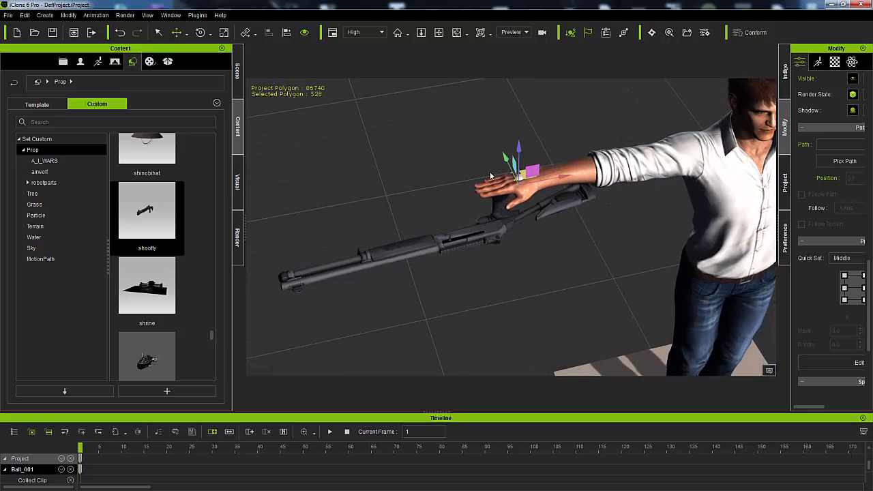
Attach the ball to Mason's right hand and check its attachment target in a widened settings panel.
{"action": "right_click", "coordinate": [442, 134]}
{"action": "mouse_move", "coordinate": [506, 194]}
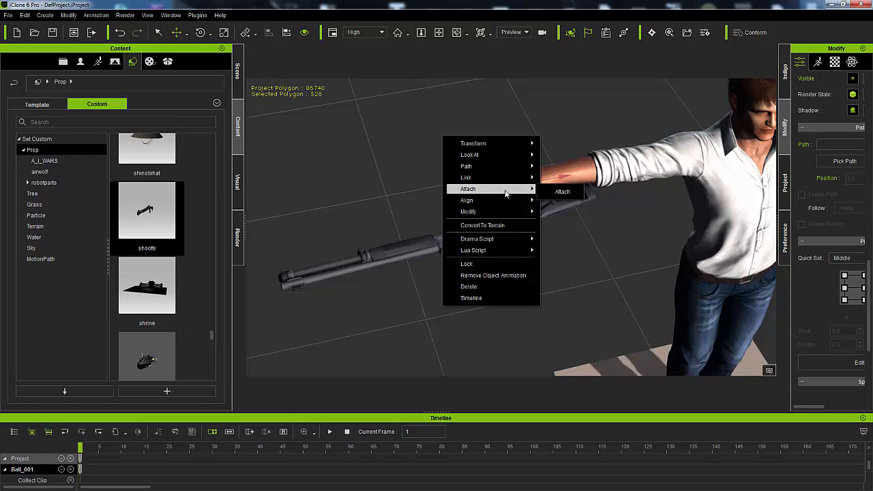
{"action": "left_click", "coordinate": [561, 192]}
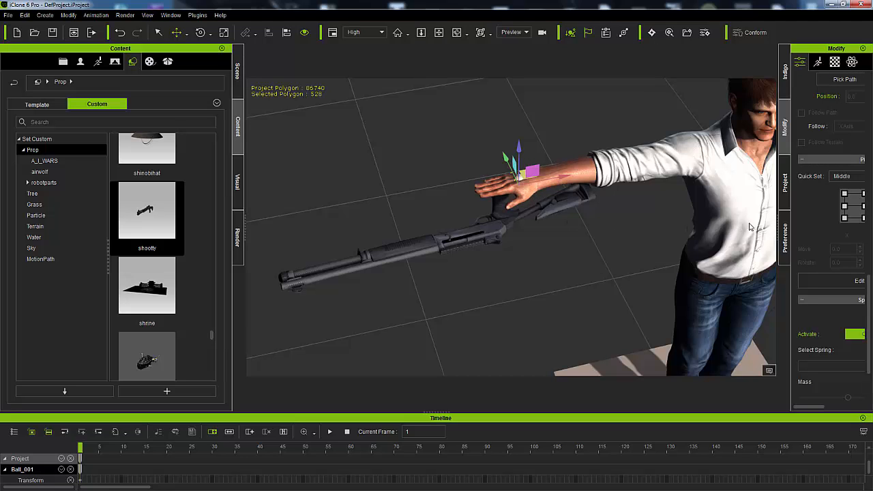
{"action": "left_click_drag", "start_coordinate": [779, 239], "coordinate": [660, 235]}
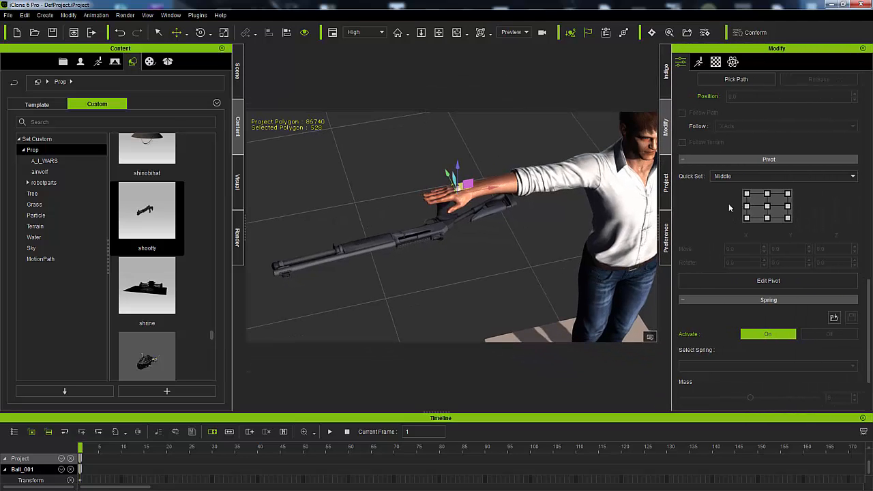
{"action": "scroll", "coordinate": [749, 198], "scroll_direction": "up", "scroll_amount": 2}
{"action": "scroll", "coordinate": [777, 193], "scroll_direction": "up", "scroll_amount": 1}
{"action": "scroll", "coordinate": [776, 202], "scroll_direction": "up", "scroll_amount": 8}
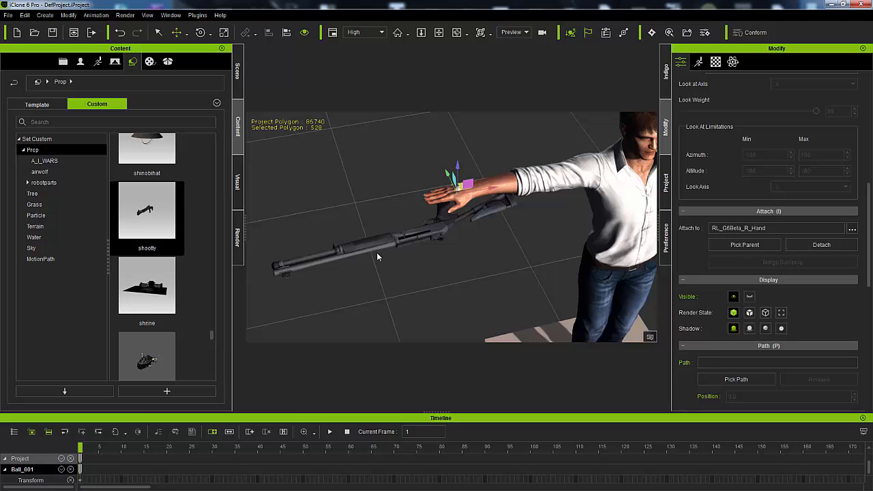
Attach the shotgun to Ball_001, picking the ball from the scene list as the parent.
{"action": "left_click", "coordinate": [404, 243]}
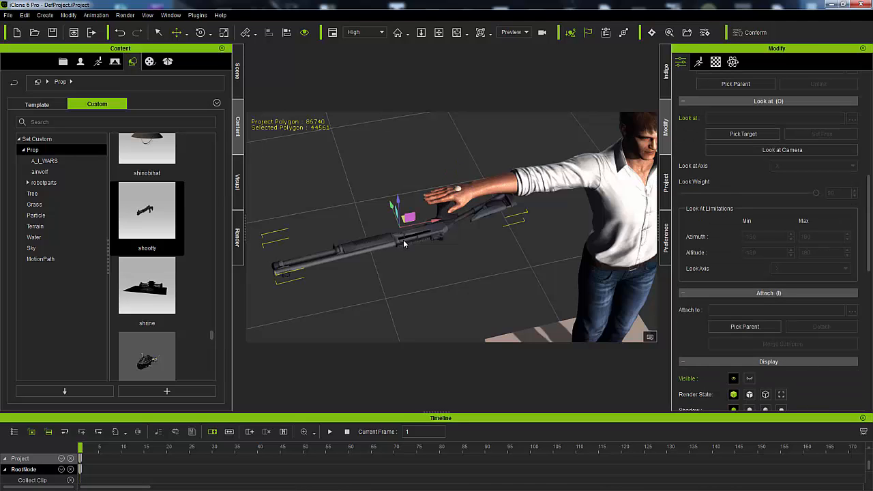
{"action": "scroll", "coordinate": [481, 243], "scroll_direction": "up", "scroll_amount": 3}
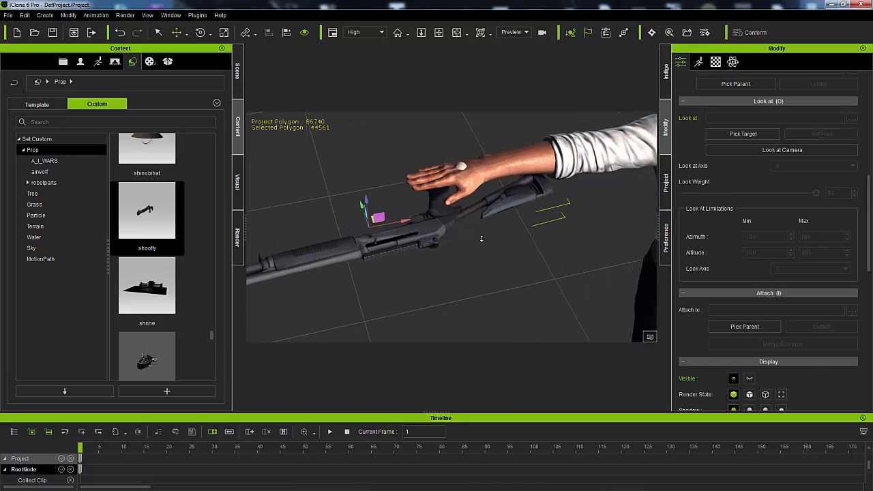
{"action": "left_click", "coordinate": [243, 83]}
{"action": "right_click", "coordinate": [426, 242]}
{"action": "mouse_move", "coordinate": [468, 280]}
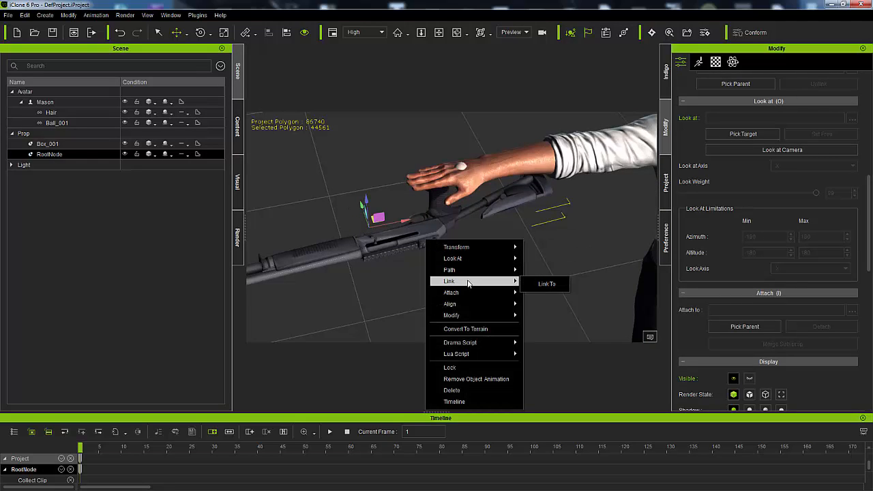
{"action": "left_click", "coordinate": [546, 297]}
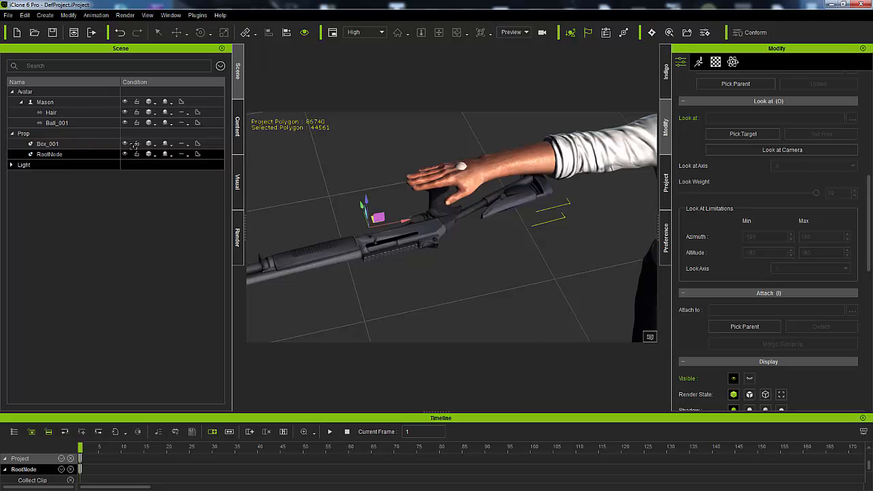
{"action": "left_click", "coordinate": [62, 123]}
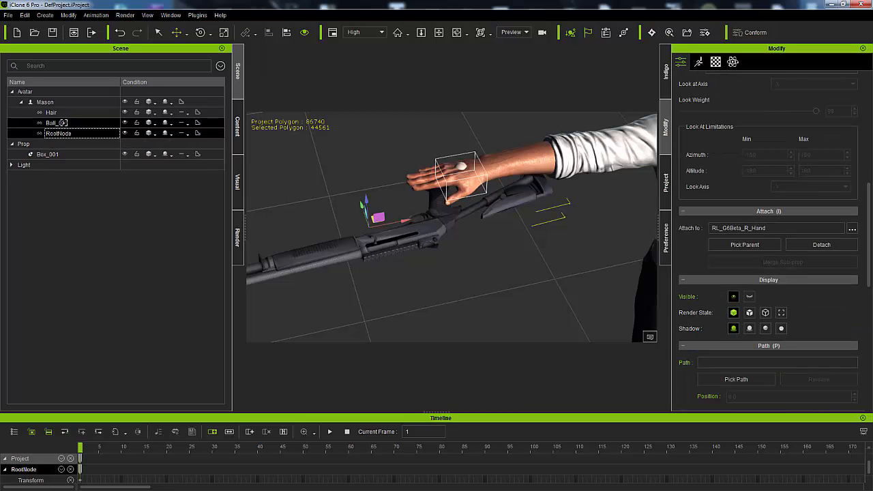
Raise the attached shotgun and nudge it so its grip fits against Mason's right palm.
{"action": "right_click_drag", "start_coordinate": [502, 244], "coordinate": [494, 208]}
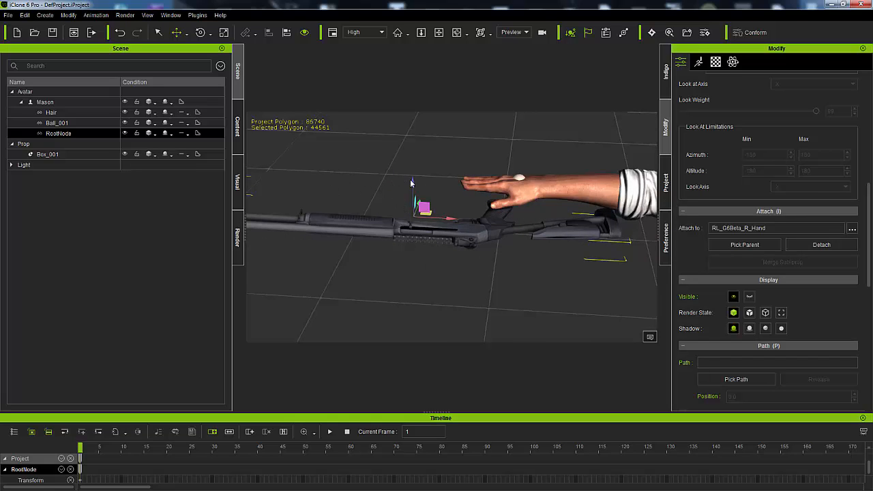
{"action": "left_click_drag", "start_coordinate": [413, 179], "coordinate": [416, 155]}
{"action": "right_click_drag", "start_coordinate": [556, 194], "coordinate": [390, 317]}
{"action": "left_click_drag", "start_coordinate": [389, 317], "coordinate": [483, 320]}
{"action": "right_click_drag", "start_coordinate": [483, 317], "coordinate": [450, 197]}
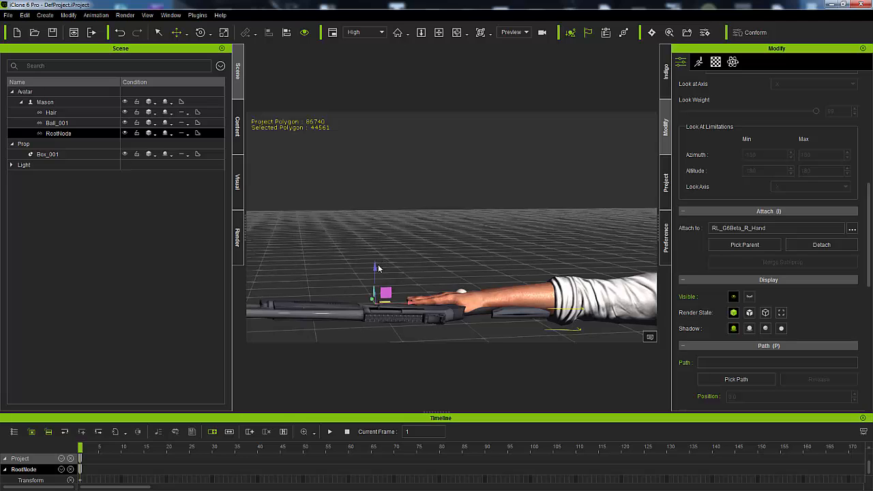
{"action": "left_click_drag", "start_coordinate": [376, 267], "coordinate": [382, 266]}
{"action": "right_click_drag", "start_coordinate": [382, 266], "coordinate": [380, 300]}
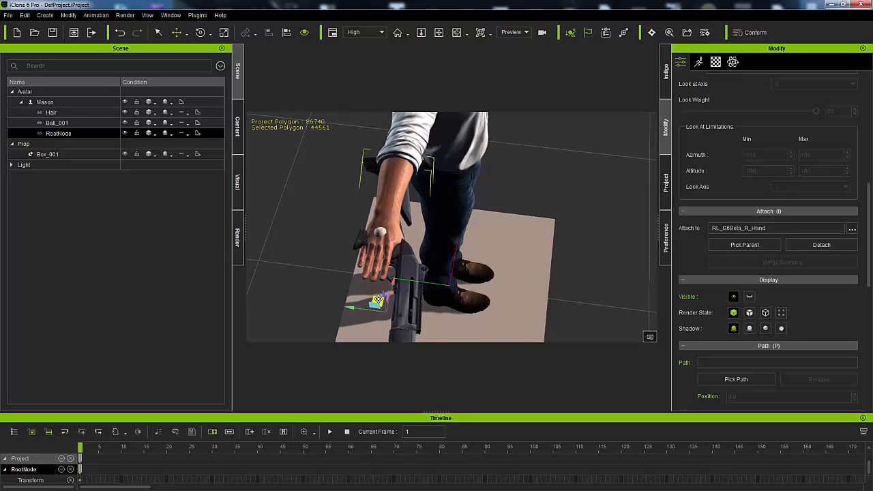
{"action": "left_click_drag", "start_coordinate": [378, 300], "coordinate": [384, 301]}
{"action": "right_click_drag", "start_coordinate": [385, 302], "coordinate": [452, 239]}
{"action": "middle_click_drag", "start_coordinate": [476, 293], "coordinate": [395, 223]}
{"action": "scroll", "coordinate": [413, 255], "scroll_direction": "down", "scroll_amount": 2}
{"action": "scroll", "coordinate": [412, 255], "scroll_direction": "up", "scroll_amount": 3}
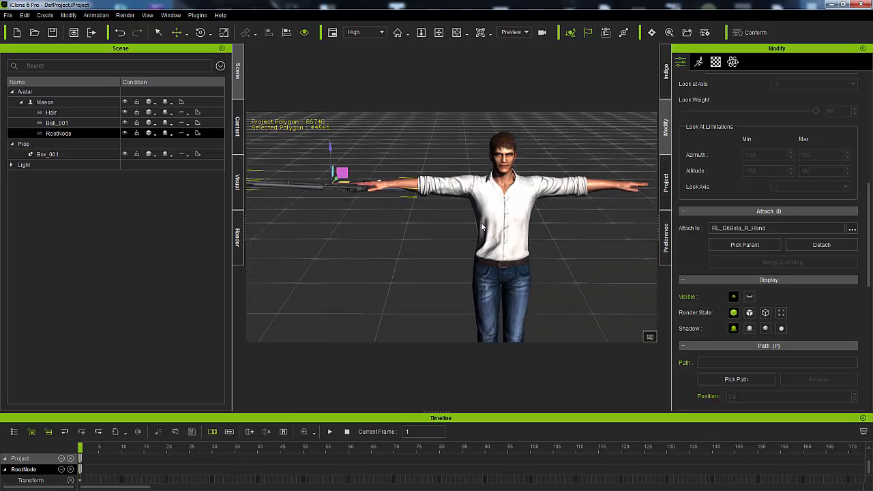
Test the shotgun's attachment by raising Mason's right hand in Edit Motion Layer, undo the move and close the editor.
{"action": "left_click", "coordinate": [484, 225]}
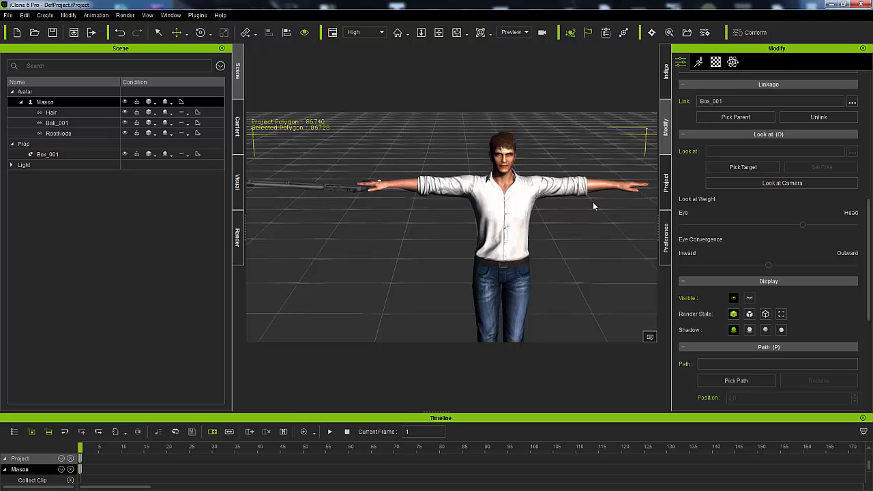
{"action": "left_click", "coordinate": [699, 64]}
{"action": "left_click", "coordinate": [745, 195]}
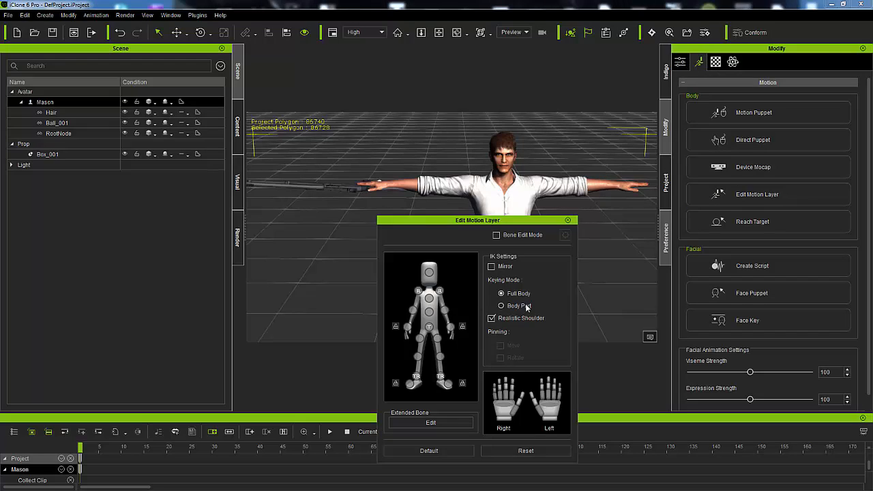
{"action": "left_click", "coordinate": [407, 328]}
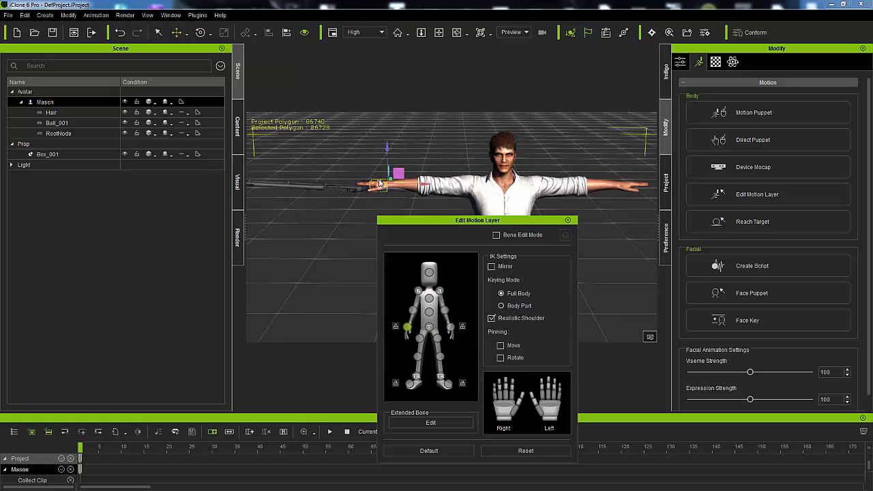
{"action": "left_click_drag", "start_coordinate": [397, 172], "coordinate": [434, 153]}
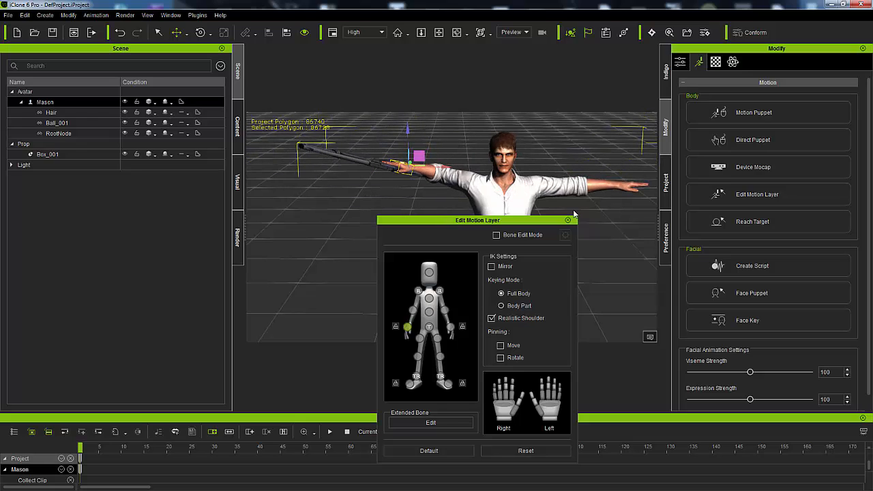
{"action": "key", "text": "ctrl+z"}
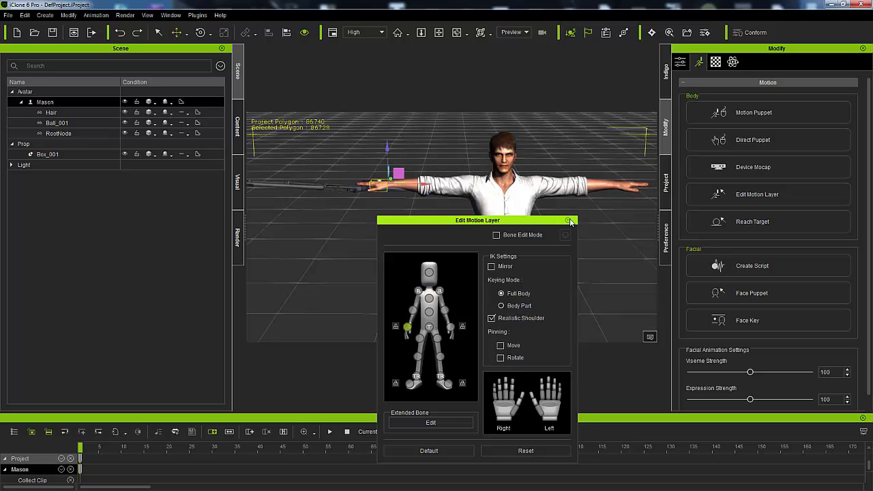
{"action": "left_click", "coordinate": [569, 221]}
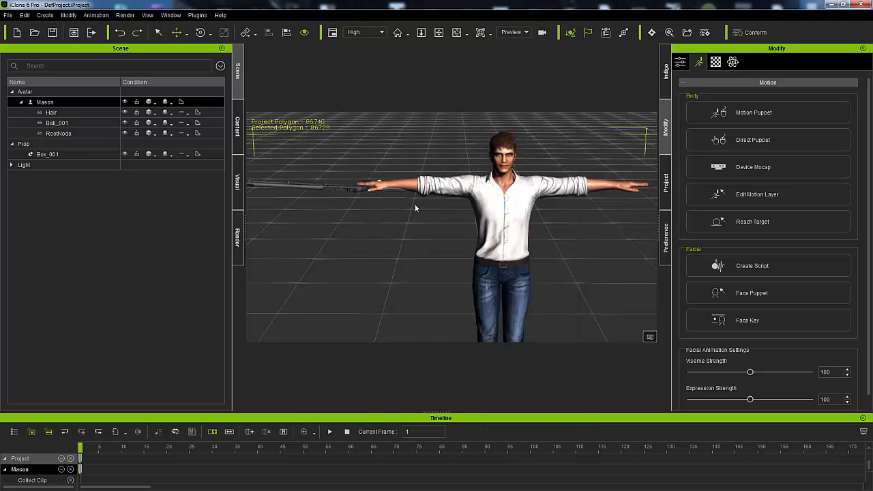
Rotate the attached shotgun slightly to refine its alignment with Mason's right hand.
{"action": "left_click", "coordinate": [107, 134]}
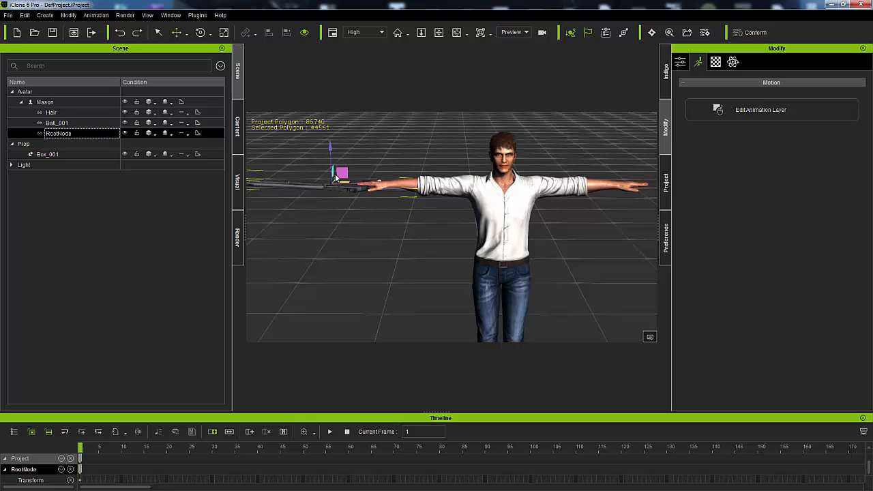
{"action": "left_click", "coordinate": [200, 33]}
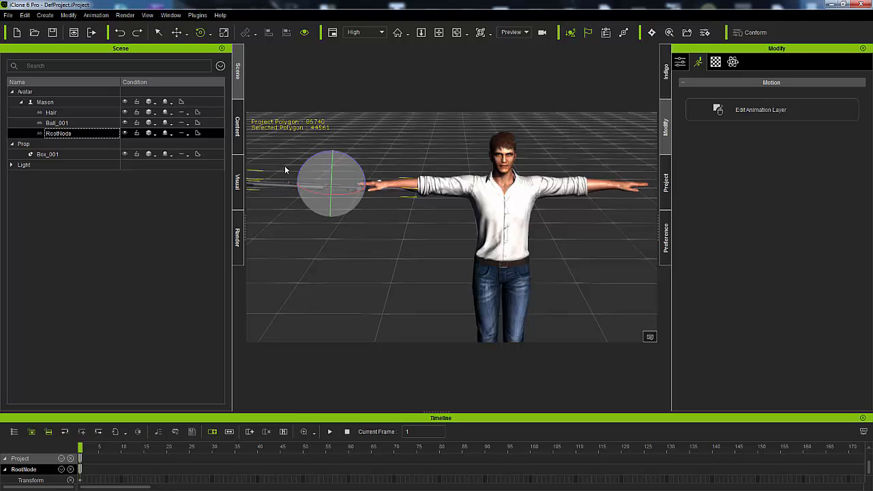
{"action": "left_click_drag", "start_coordinate": [348, 195], "coordinate": [329, 180]}
{"action": "right_click_drag", "start_coordinate": [331, 242], "coordinate": [338, 329]}
{"action": "right_click_drag", "start_coordinate": [389, 191], "coordinate": [435, 201]}
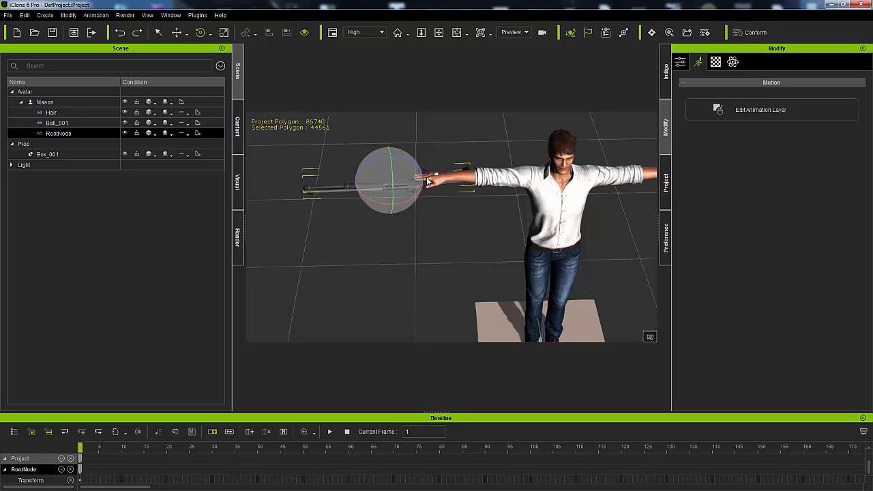
{"action": "right_click_drag", "start_coordinate": [460, 276], "coordinate": [405, 197]}
Open the custom Motion folder of the animation library to browse its saved motions.
{"action": "left_click", "coordinate": [237, 127]}
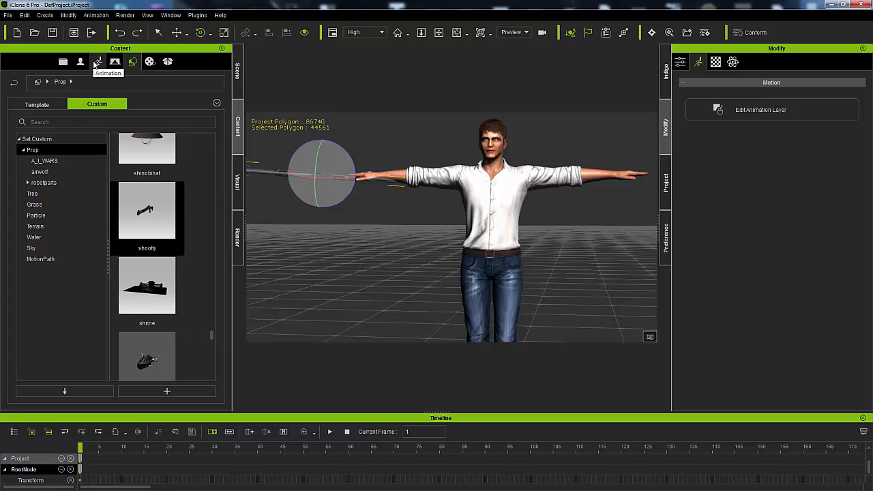
{"action": "left_click", "coordinate": [98, 62]}
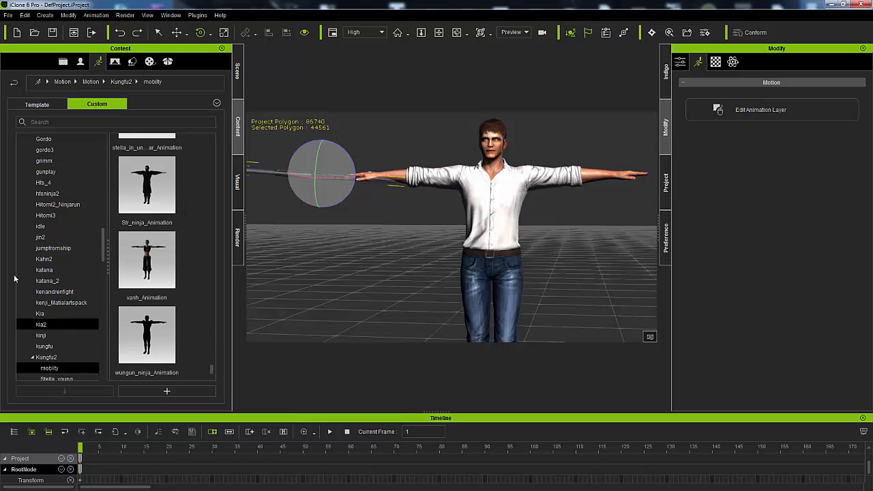
{"action": "scroll", "coordinate": [25, 215], "scroll_direction": "up", "scroll_amount": 10}
{"action": "scroll", "coordinate": [24, 214], "scroll_direction": "up", "scroll_amount": 5}
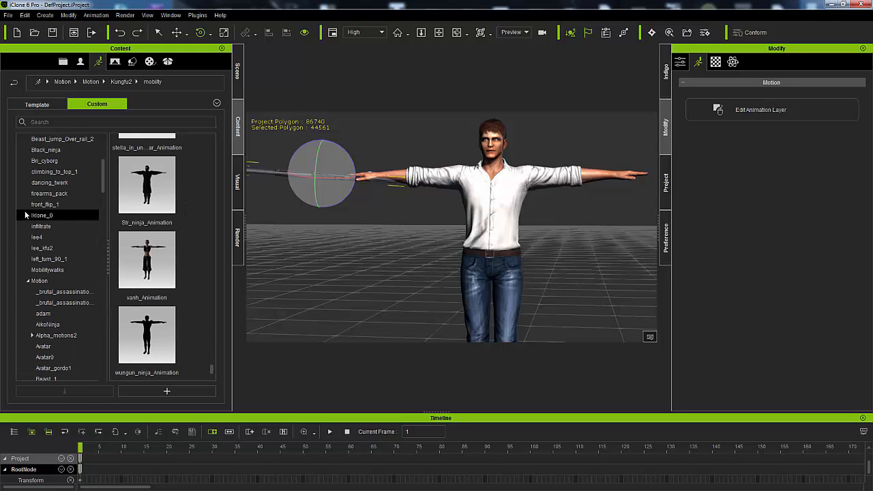
{"action": "left_click", "coordinate": [29, 173]}
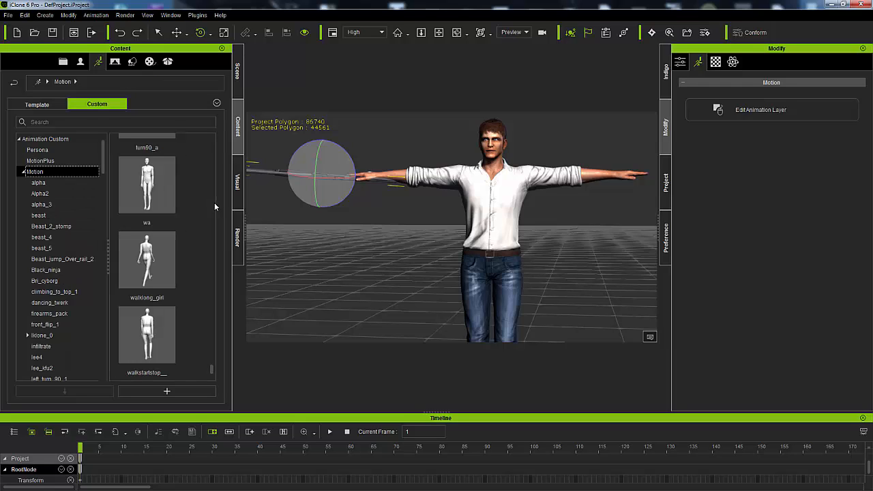
{"action": "left_click", "coordinate": [152, 253]}
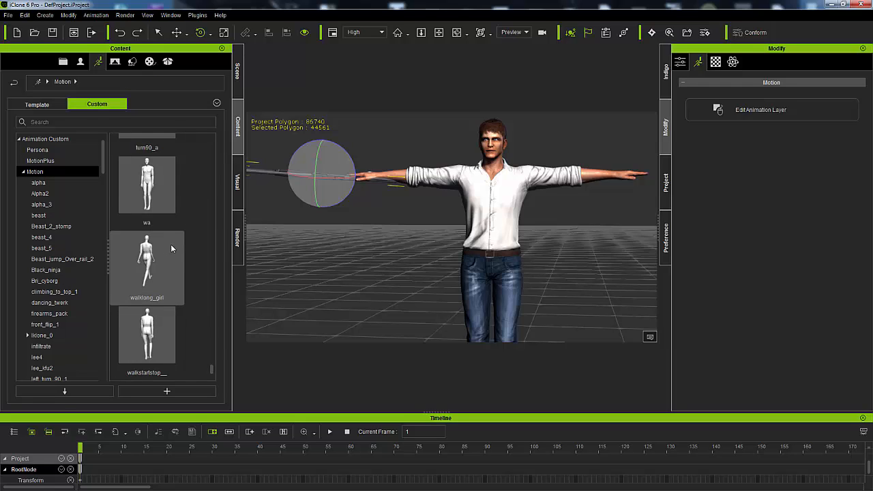
Find the converted Mixamo motion grab_and_put_back_rifle_mixamo in the custom Motion folder and apply it to Mason.
{"action": "scroll", "coordinate": [198, 255], "scroll_direction": "up", "scroll_amount": 5}
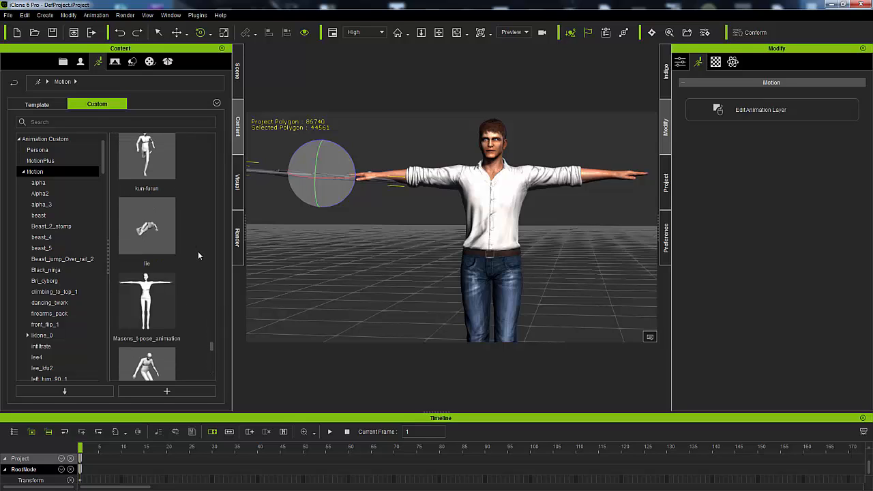
{"action": "scroll", "coordinate": [198, 256], "scroll_direction": "up", "scroll_amount": 5}
{"action": "scroll", "coordinate": [198, 256], "scroll_direction": "up", "scroll_amount": 3}
{"action": "scroll", "coordinate": [198, 256], "scroll_direction": "down", "scroll_amount": 3}
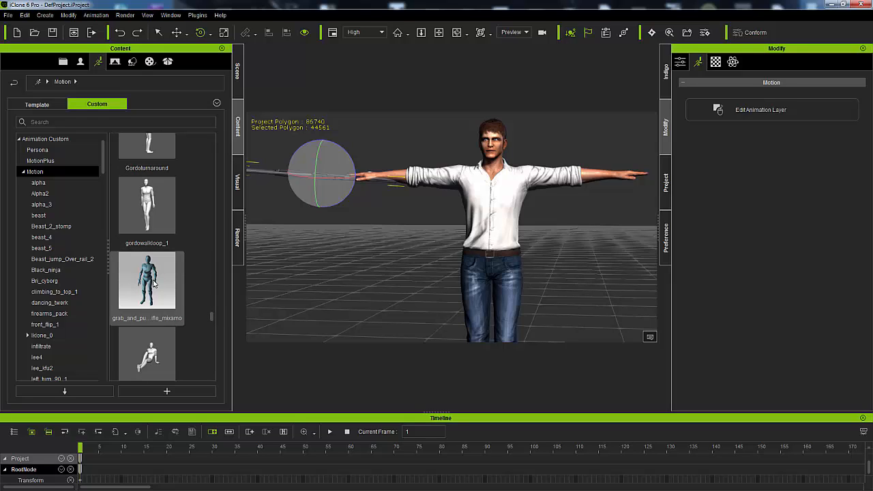
{"action": "left_click_drag", "start_coordinate": [154, 283], "coordinate": [405, 222]}
{"action": "left_click_drag", "start_coordinate": [482, 213], "coordinate": [482, 212]}
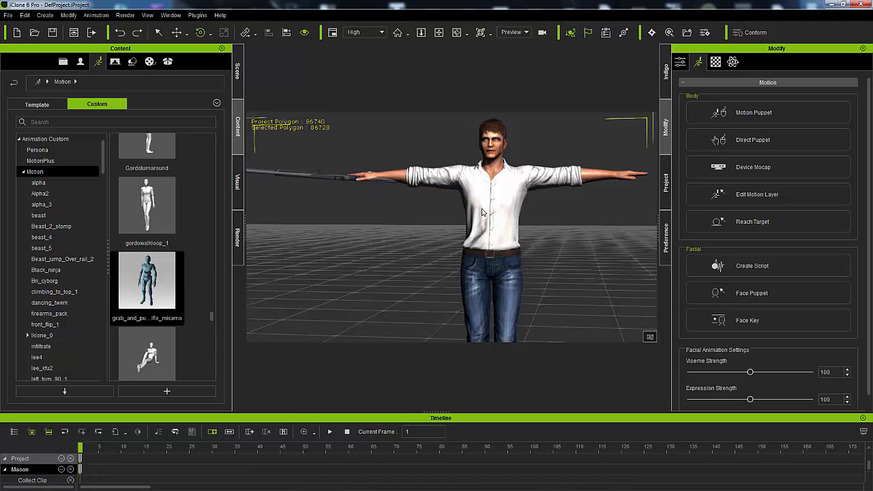
{"action": "double_click", "coordinate": [145, 283]}
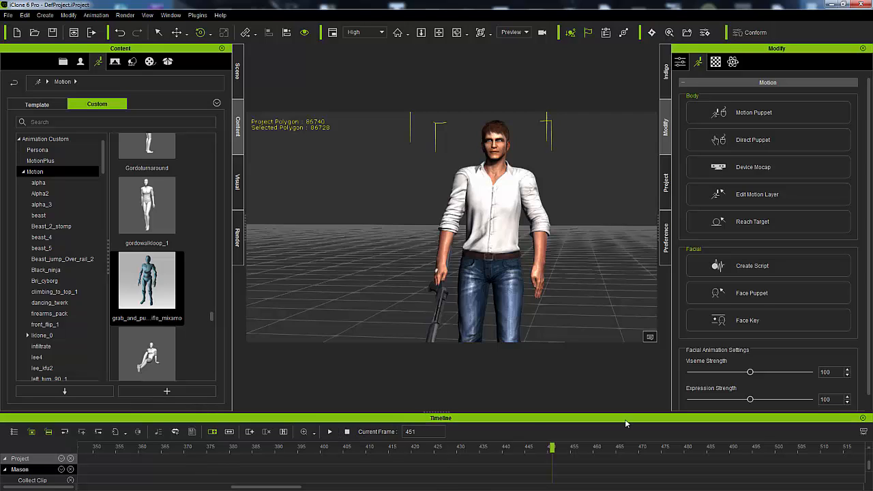
Show the full playback controls and shorten the playback range by bringing its end marker closer to the start.
{"action": "left_click", "coordinate": [865, 433]}
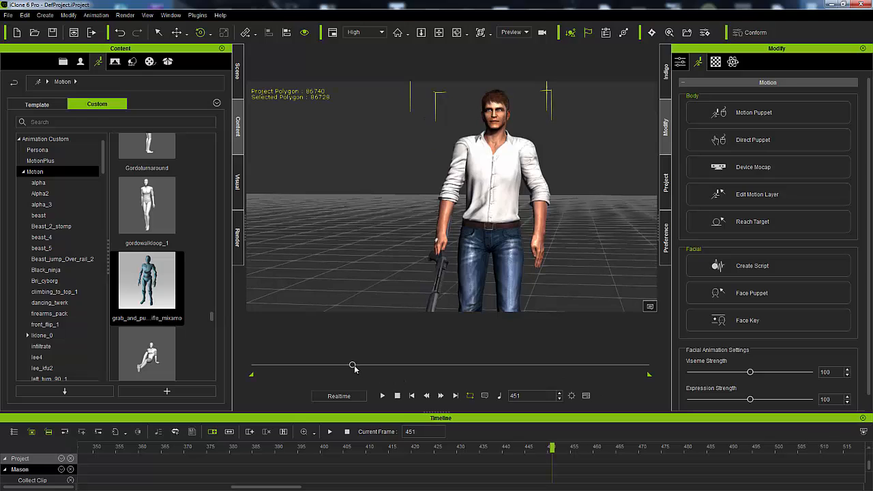
{"action": "left_click_drag", "start_coordinate": [352, 367], "coordinate": [352, 368]}
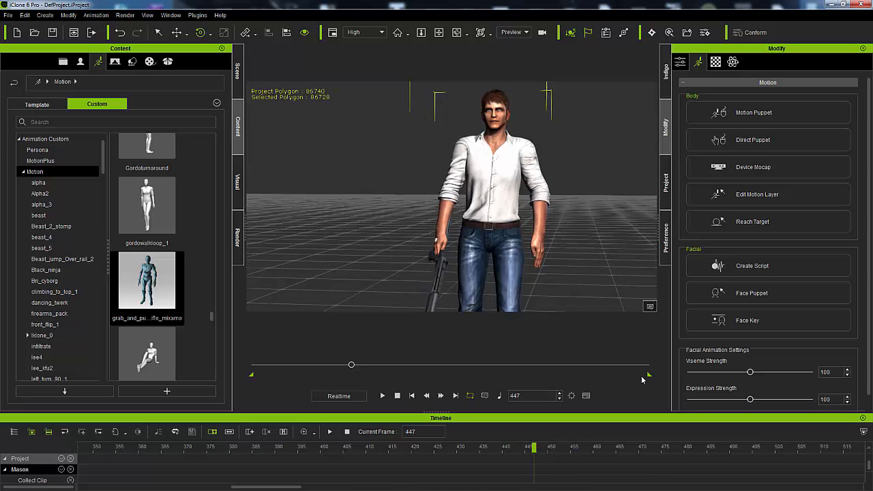
{"action": "left_click_drag", "start_coordinate": [648, 377], "coordinate": [488, 377]}
Enlarge the timeline and break Mason's rifle motion clip at frame 181.
{"action": "left_click_drag", "start_coordinate": [352, 370], "coordinate": [295, 371]}
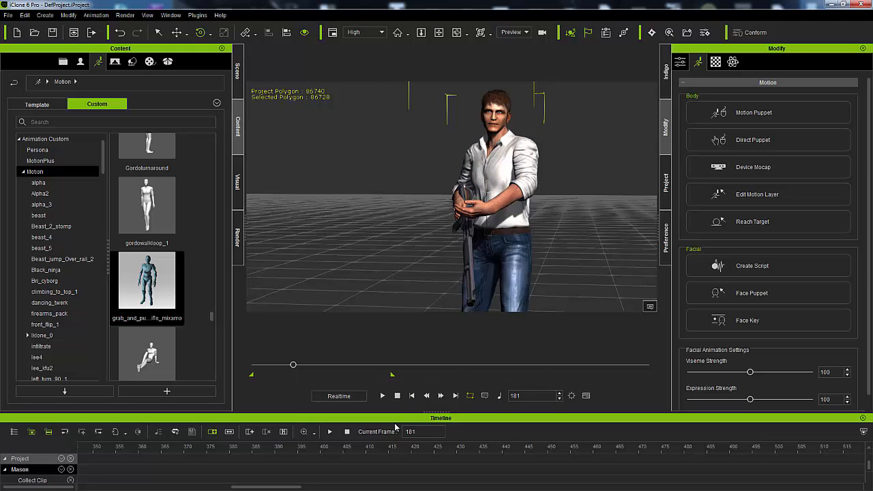
{"action": "left_click_drag", "start_coordinate": [435, 413], "coordinate": [437, 311]}
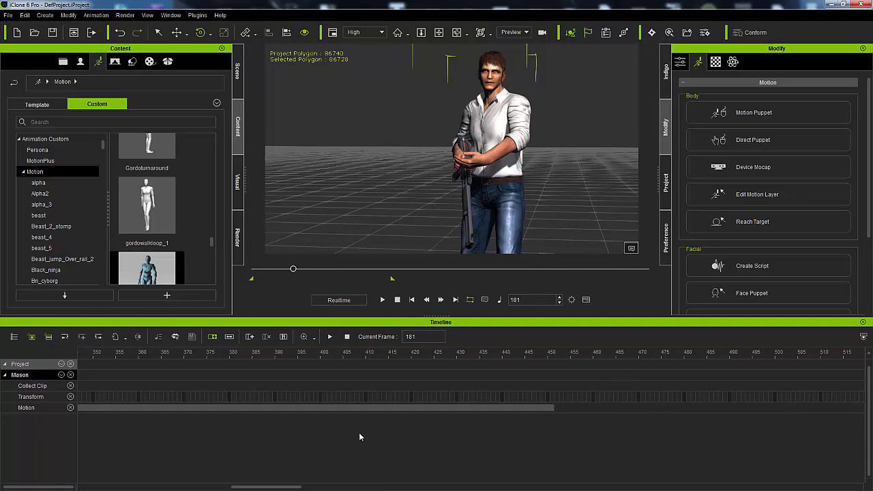
{"action": "scroll", "coordinate": [369, 435], "scroll_direction": "down", "scroll_amount": 9}
{"action": "scroll", "coordinate": [369, 435], "scroll_direction": "up", "scroll_amount": 4}
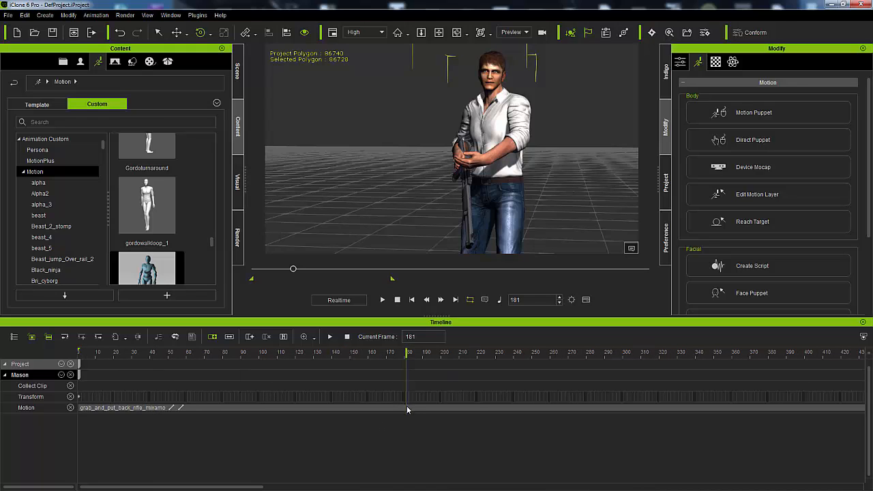
{"action": "right_click", "coordinate": [406, 408]}
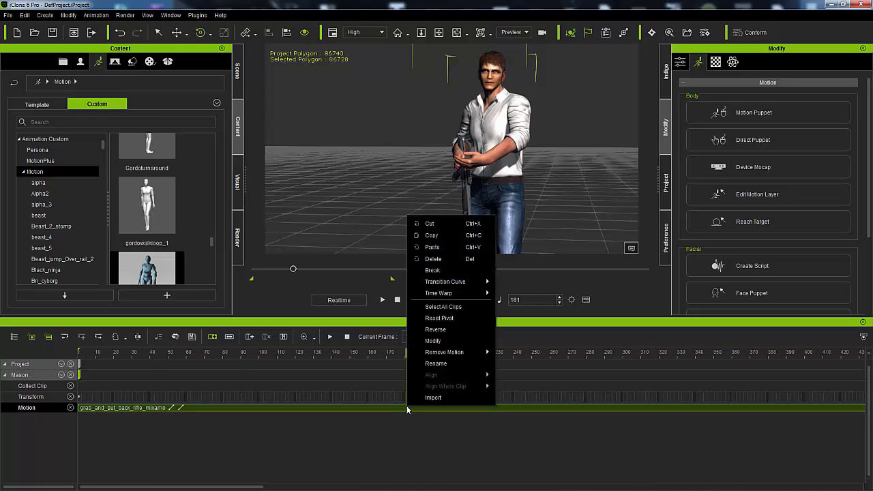
{"action": "left_click", "coordinate": [464, 271]}
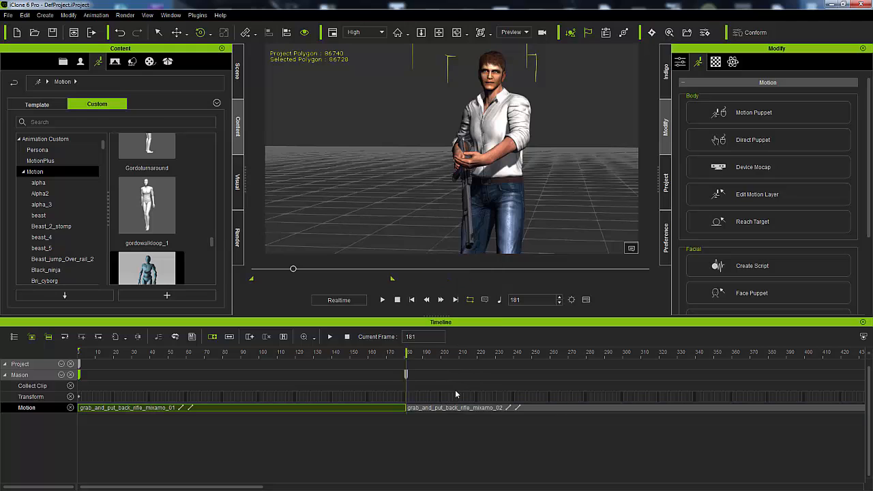
Separate and delete the second part of the broken motion clip, return to frame 1 and shrink the timeline.
{"action": "left_click_drag", "start_coordinate": [453, 409], "coordinate": [510, 409]}
{"action": "right_click", "coordinate": [536, 410]}
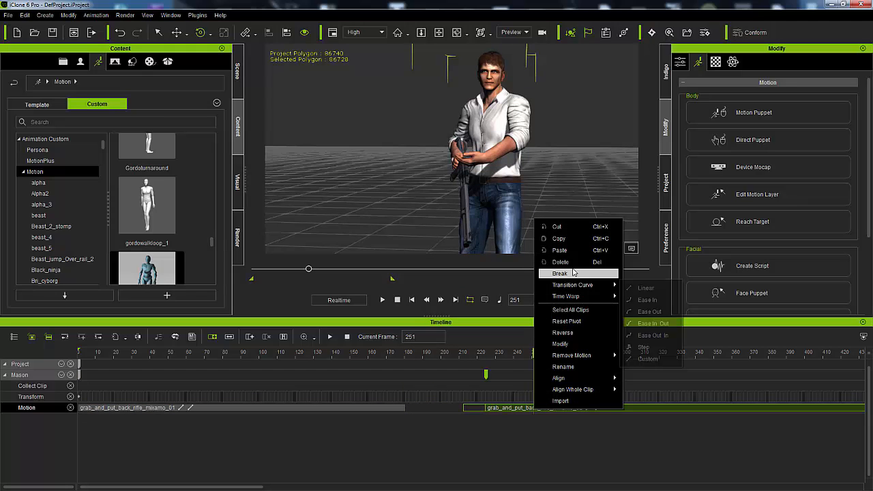
{"action": "left_click", "coordinate": [574, 263]}
{"action": "left_click_drag", "start_coordinate": [535, 355], "coordinate": [55, 398]}
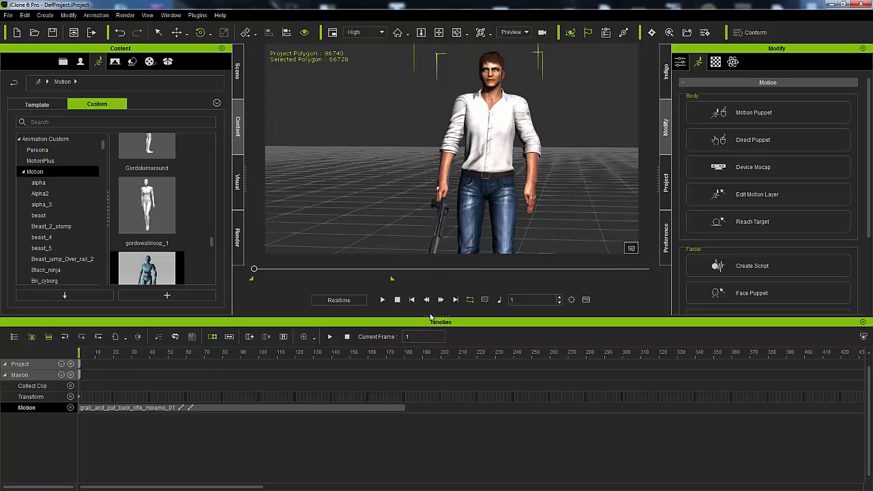
{"action": "left_click_drag", "start_coordinate": [431, 331], "coordinate": [419, 435]}
Examine up close how the shotgun sits in Mason's right hand at frame 1.
{"action": "right_click_drag", "start_coordinate": [431, 209], "coordinate": [403, 222]}
{"action": "right_click_drag", "start_coordinate": [550, 240], "coordinate": [424, 245]}
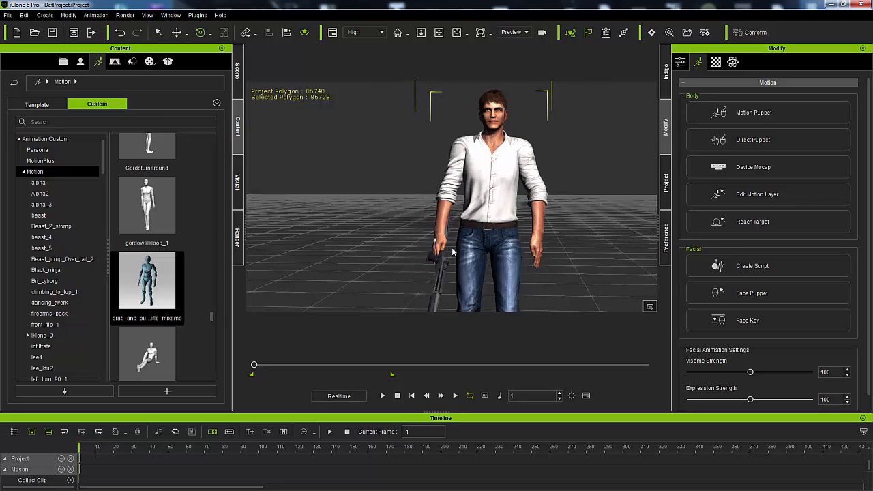
{"action": "scroll", "coordinate": [453, 248], "scroll_direction": "up", "scroll_amount": 3}
{"action": "scroll", "coordinate": [453, 249], "scroll_direction": "down", "scroll_amount": 2}
{"action": "middle_click_drag", "start_coordinate": [447, 263], "coordinate": [456, 176]}
{"action": "scroll", "coordinate": [456, 176], "scroll_direction": "up", "scroll_amount": 3}
{"action": "scroll", "coordinate": [457, 178], "scroll_direction": "down", "scroll_amount": 3}
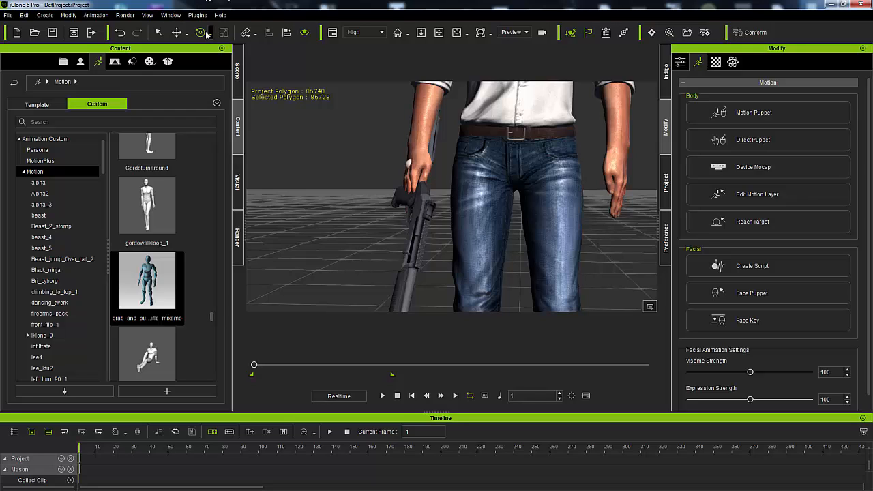
Rename the shotgun object RootNode as guninhand in the scene list.
{"action": "left_click", "coordinate": [238, 71]}
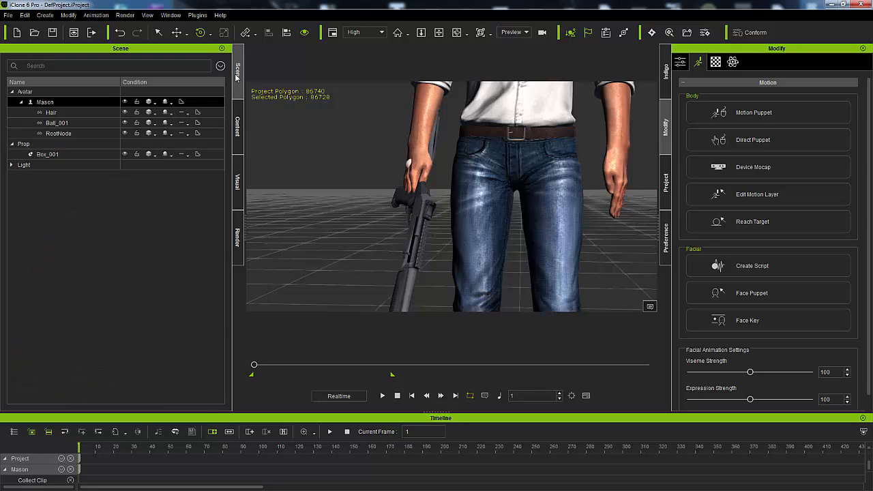
{"action": "left_click", "coordinate": [58, 123]}
{"action": "left_click", "coordinate": [58, 134]}
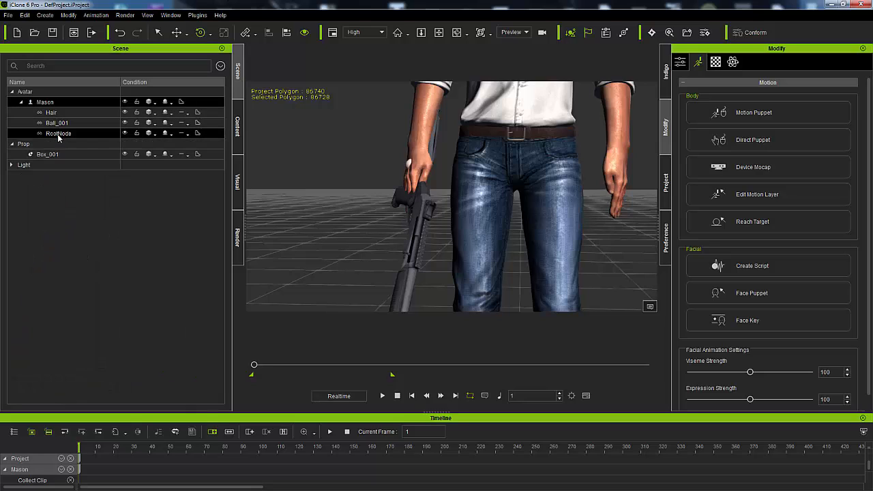
{"action": "left_click", "coordinate": [59, 135]}
{"action": "left_click", "coordinate": [60, 135]}
{"action": "key", "text": "BackSpace"}
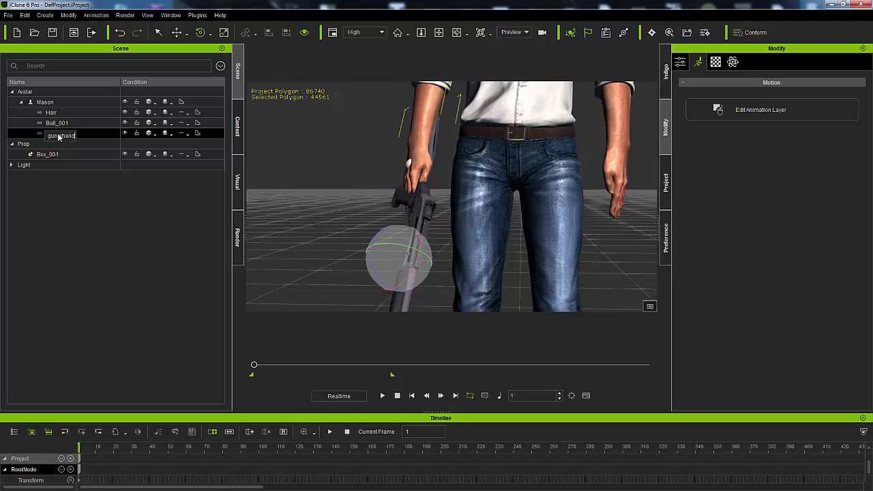
{"action": "key", "text": "Return"}
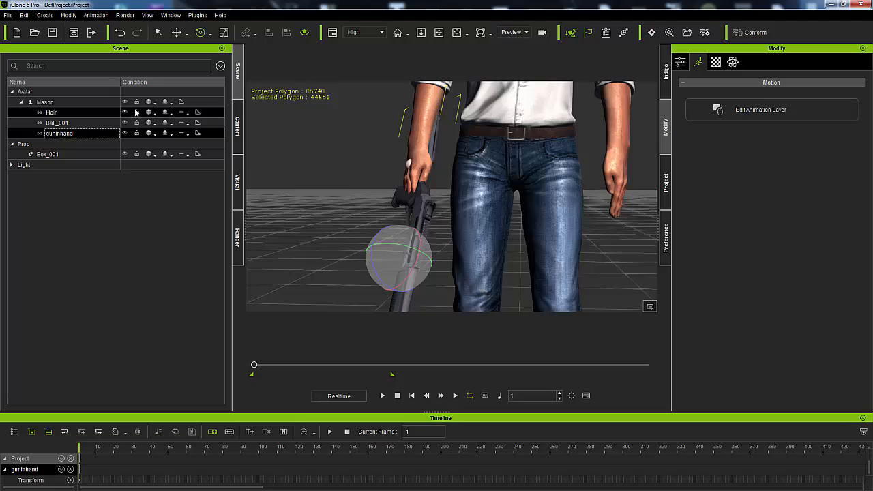
Adjust the finger pose of Mason's right hand at frame 1 with Edit Motion Layer, keeping the editor clear of the figure.
{"action": "left_click", "coordinate": [150, 210]}
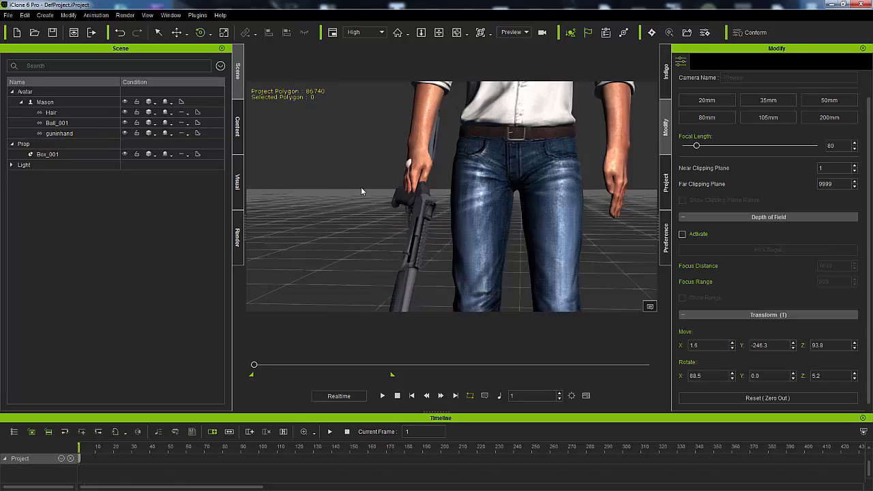
{"action": "left_click", "coordinate": [91, 133]}
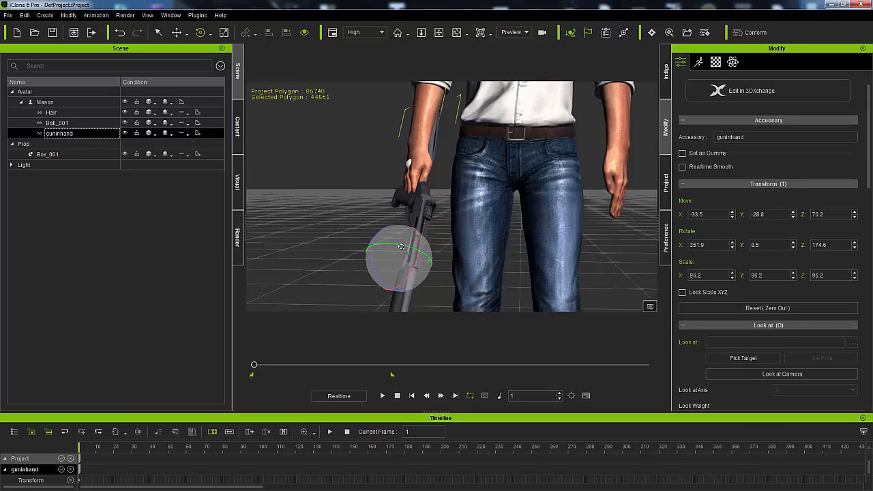
{"action": "left_click", "coordinate": [566, 130]}
{"action": "left_click", "coordinate": [698, 62]}
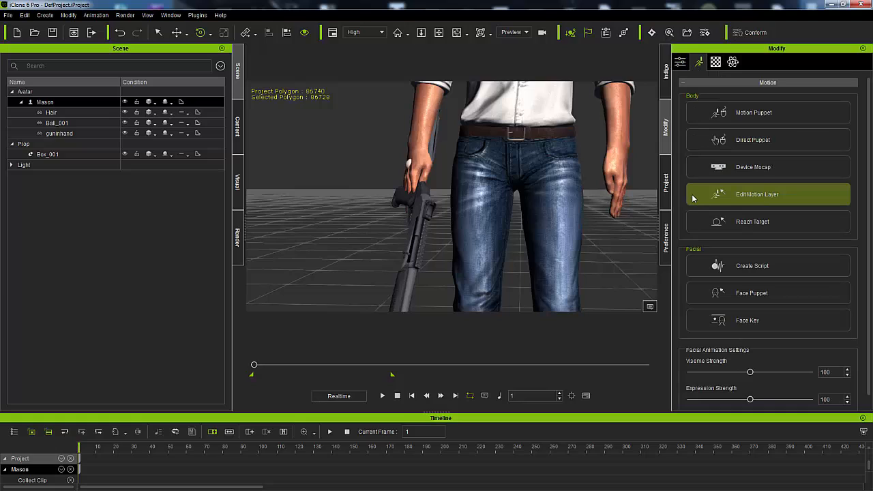
{"action": "left_click", "coordinate": [767, 198]}
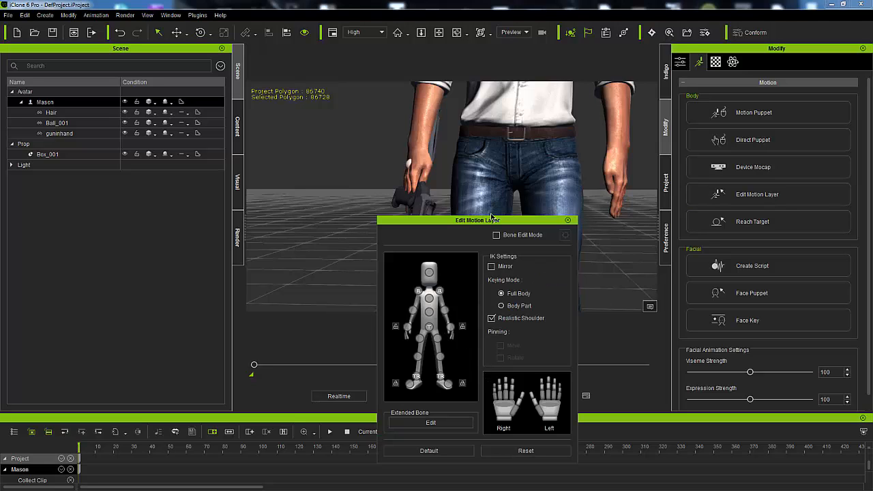
{"action": "left_click_drag", "start_coordinate": [492, 218], "coordinate": [727, 147]}
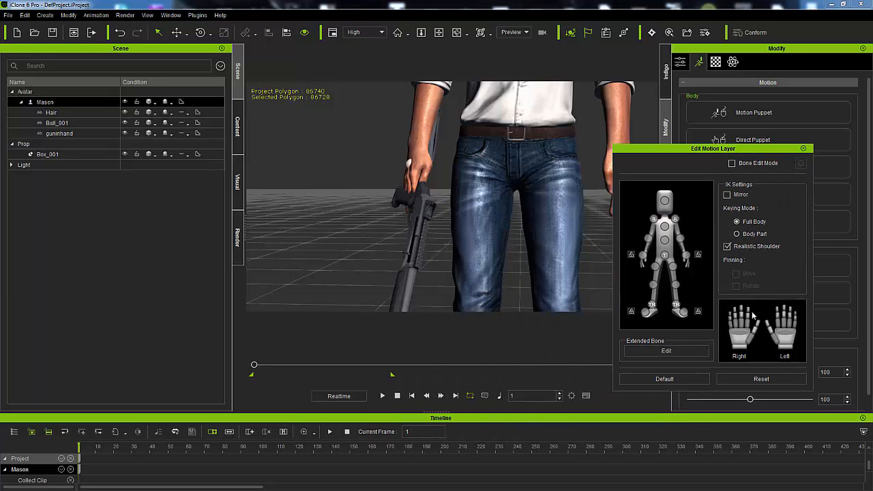
{"action": "mouse_move", "coordinate": [739, 336]}
{"action": "left_mouse_down"}
{"action": "mouse_move", "coordinate": [740, 366]}
{"action": "mouse_move", "coordinate": [742, 336]}
{"action": "left_mouse_up"}
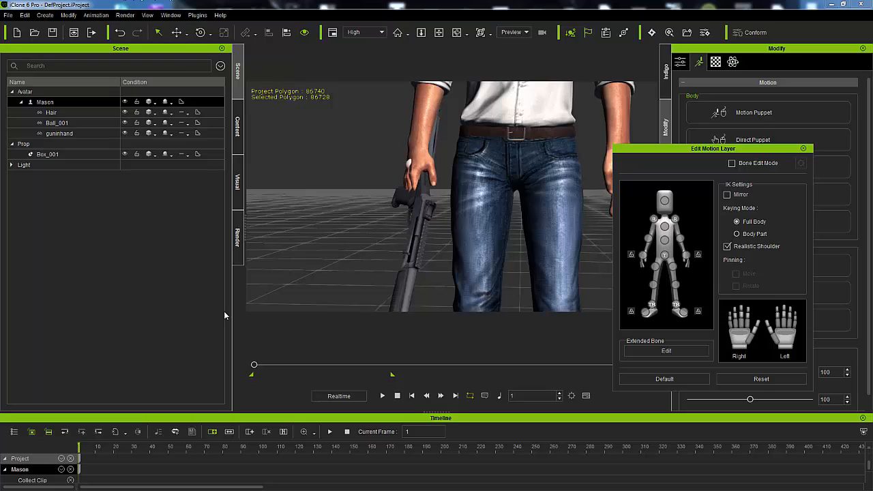
Scrub the motion to frame 95 and back to frame 64, examining the shotgun and raised hand from behind Mason.
{"action": "left_click_drag", "start_coordinate": [254, 365], "coordinate": [274, 365]}
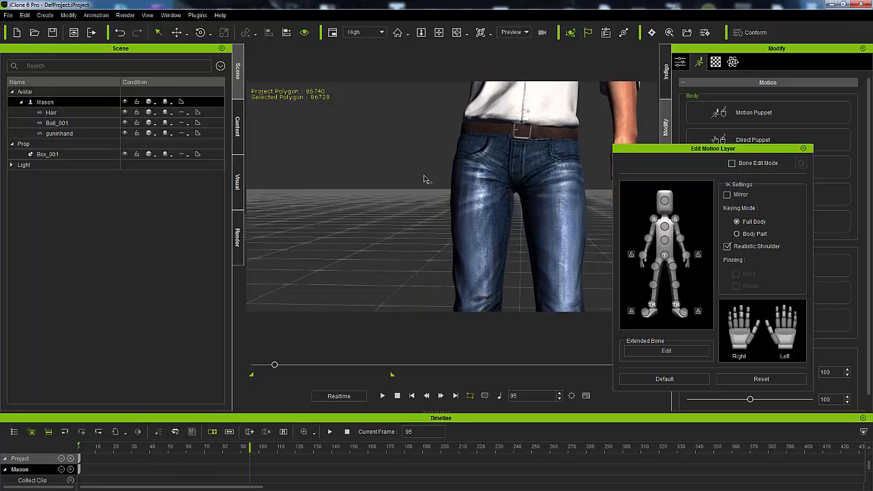
{"action": "middle_click_drag", "start_coordinate": [458, 155], "coordinate": [422, 241]}
{"action": "right_click_drag", "start_coordinate": [421, 241], "coordinate": [672, 180]}
{"action": "middle_click_drag", "start_coordinate": [536, 175], "coordinate": [380, 228]}
{"action": "right_click_drag", "start_coordinate": [380, 228], "coordinate": [419, 220]}
{"action": "middle_click_drag", "start_coordinate": [407, 217], "coordinate": [507, 203]}
{"action": "right_click_drag", "start_coordinate": [507, 204], "coordinate": [391, 223]}
{"action": "scroll", "coordinate": [391, 224], "scroll_direction": "down", "scroll_amount": 3}
{"action": "mouse_move", "coordinate": [272, 363]}
{"action": "left_mouse_down"}
{"action": "mouse_move", "coordinate": [241, 369]}
{"action": "mouse_move", "coordinate": [266, 366]}
{"action": "left_mouse_up"}
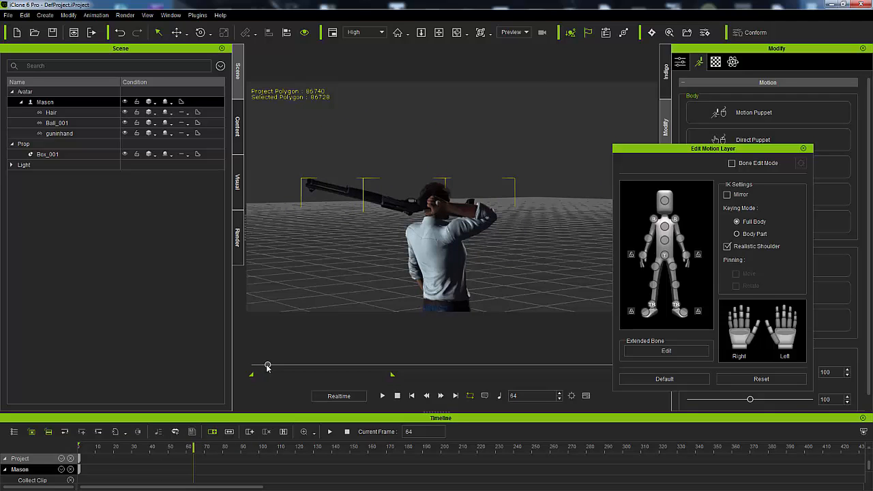
Rotate Mason's right shoulder at frame 64 in Edit Motion Layer, raising the elbow and swinging the shotgun lower behind his back.
{"action": "right_click_drag", "start_coordinate": [464, 228], "coordinate": [487, 228]}
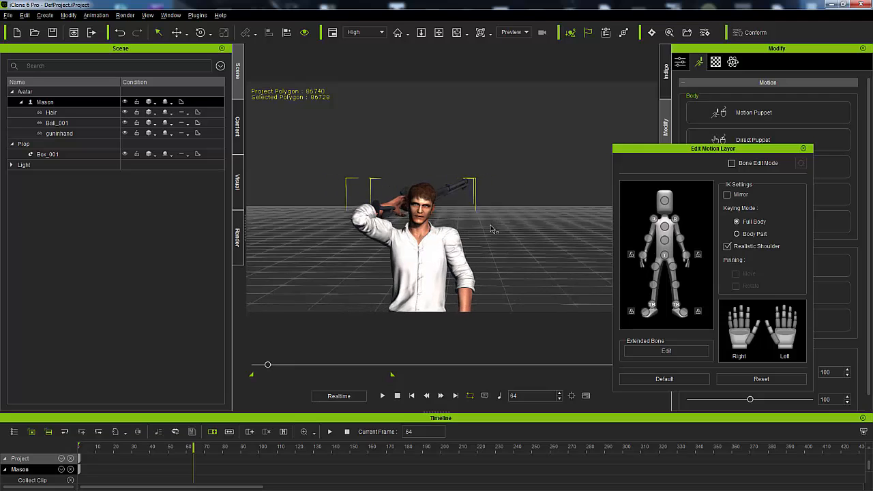
{"action": "left_click", "coordinate": [654, 219]}
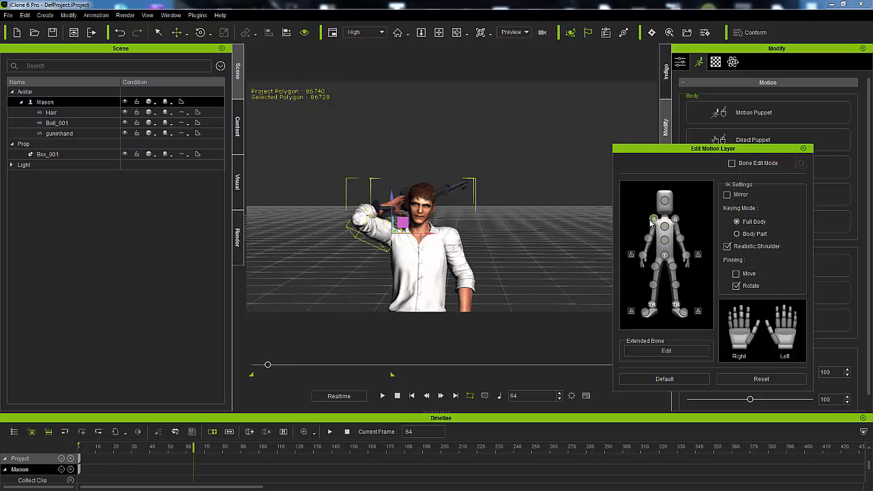
{"action": "key", "text": "e"}
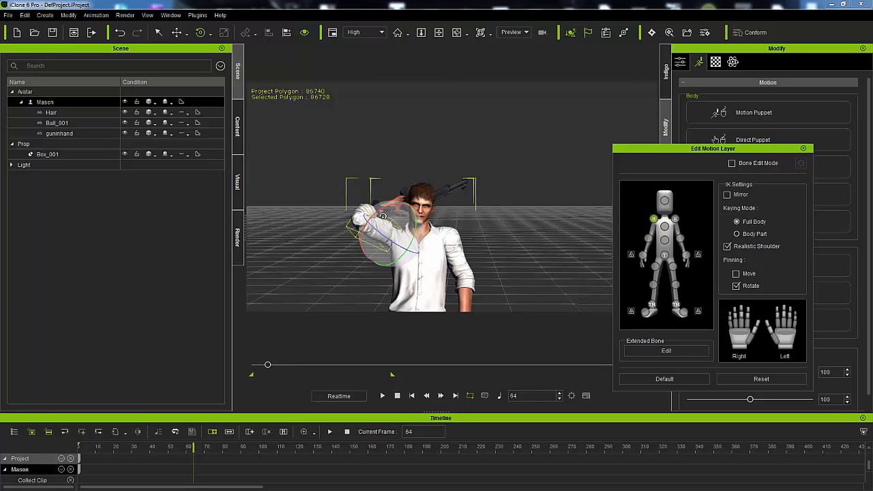
{"action": "left_click_drag", "start_coordinate": [381, 210], "coordinate": [409, 202]}
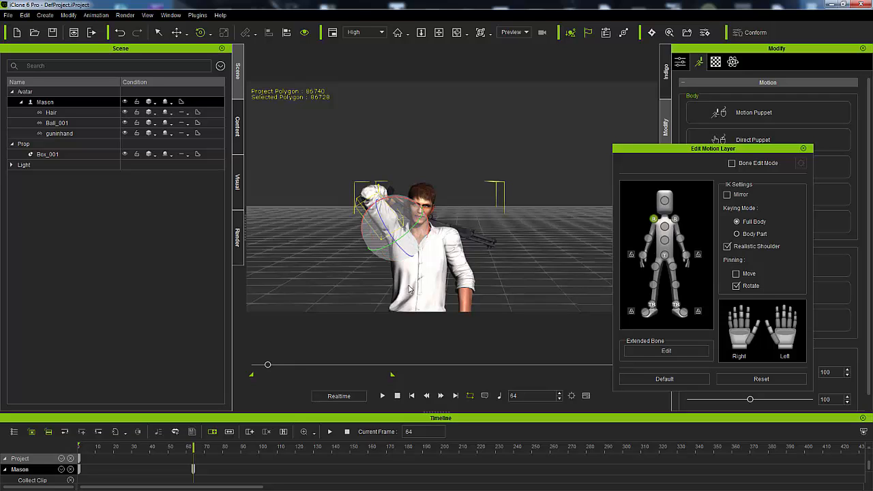
{"action": "right_click_drag", "start_coordinate": [407, 281], "coordinate": [482, 263]}
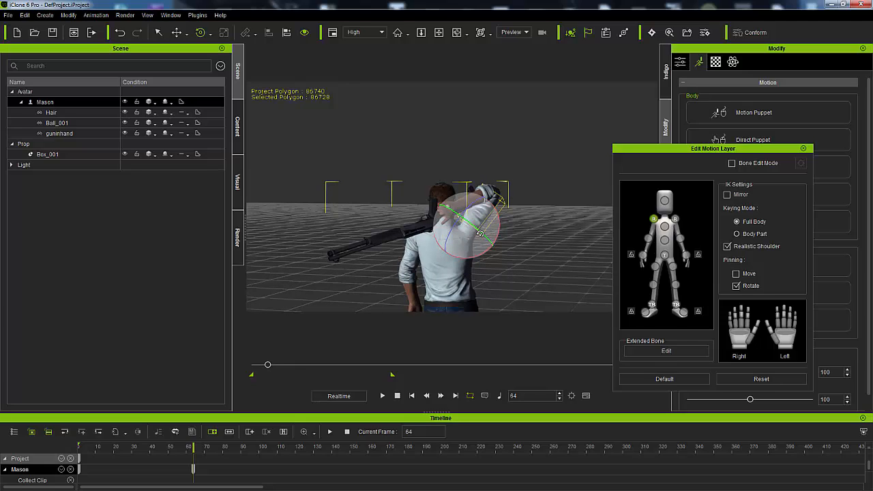
{"action": "right_click_drag", "start_coordinate": [541, 245], "coordinate": [508, 228]}
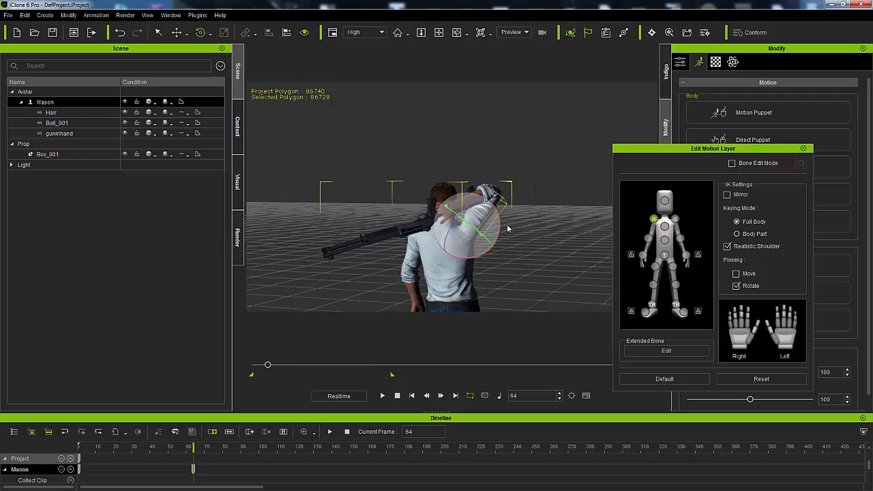
{"action": "left_click_drag", "start_coordinate": [500, 227], "coordinate": [501, 235]}
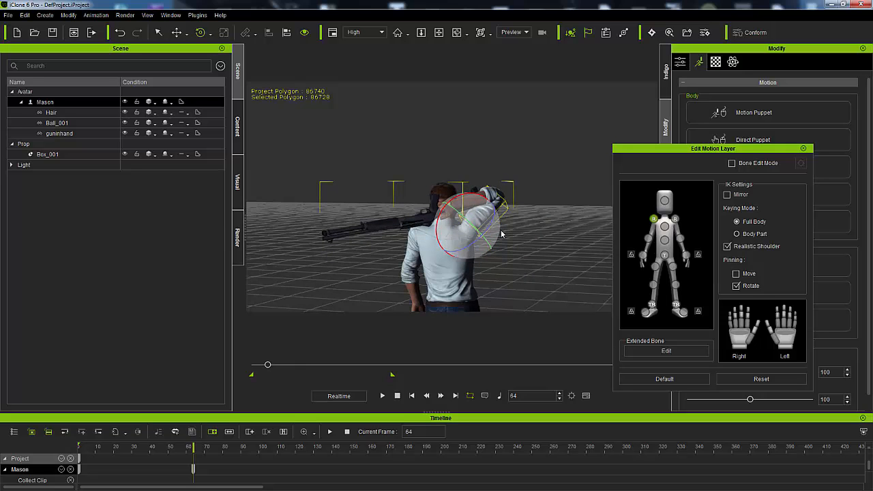
{"action": "right_click_drag", "start_coordinate": [521, 267], "coordinate": [358, 206]}
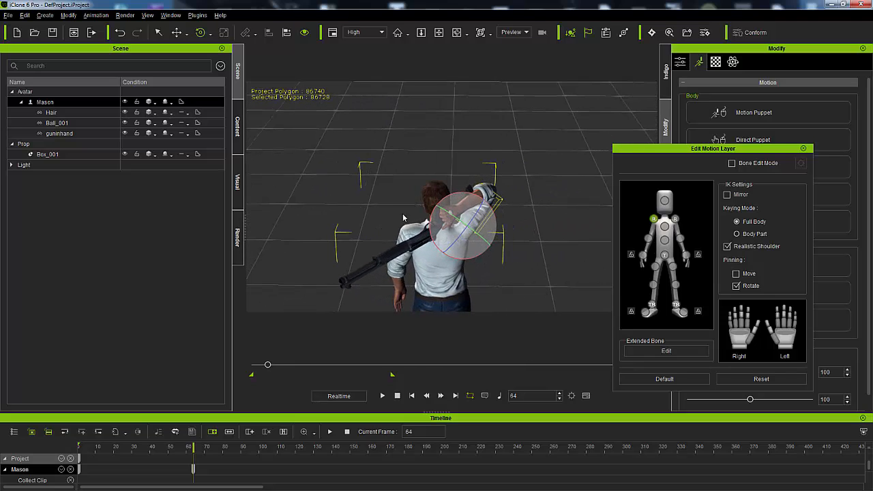
Rotate Mason's right hand at frame 64 so the shotgun points down along his back.
{"action": "left_click", "coordinate": [643, 254]}
{"action": "left_click_drag", "start_coordinate": [428, 197], "coordinate": [430, 220]}
{"action": "right_click_drag", "start_coordinate": [410, 228], "coordinate": [438, 225]}
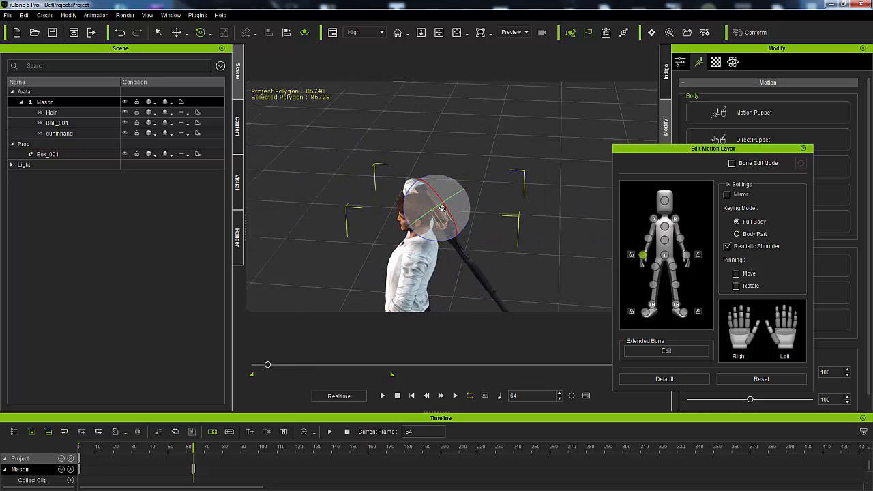
{"action": "left_click_drag", "start_coordinate": [439, 206], "coordinate": [460, 222]}
{"action": "middle_click_drag", "start_coordinate": [442, 266], "coordinate": [324, 273]}
{"action": "scroll", "coordinate": [397, 287], "scroll_direction": "up", "scroll_amount": 5}
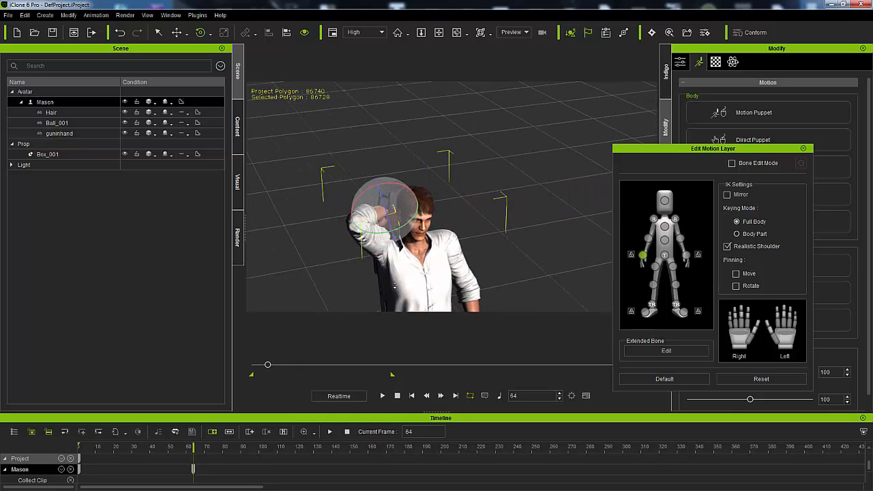
{"action": "middle_click_drag", "start_coordinate": [396, 286], "coordinate": [547, 228]}
{"action": "left_click_drag", "start_coordinate": [540, 181], "coordinate": [539, 194]}
{"action": "middle_click_drag", "start_coordinate": [539, 194], "coordinate": [521, 231]}
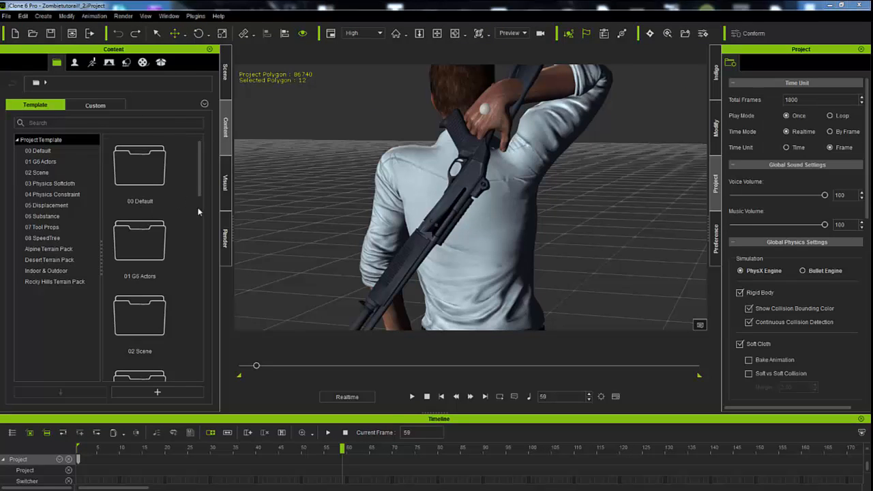
Add a project flag at frame 59 with the ID gunonback and a description of the gun placement on the back.
{"action": "left_click_drag", "start_coordinate": [233, 230], "coordinate": [151, 222]}
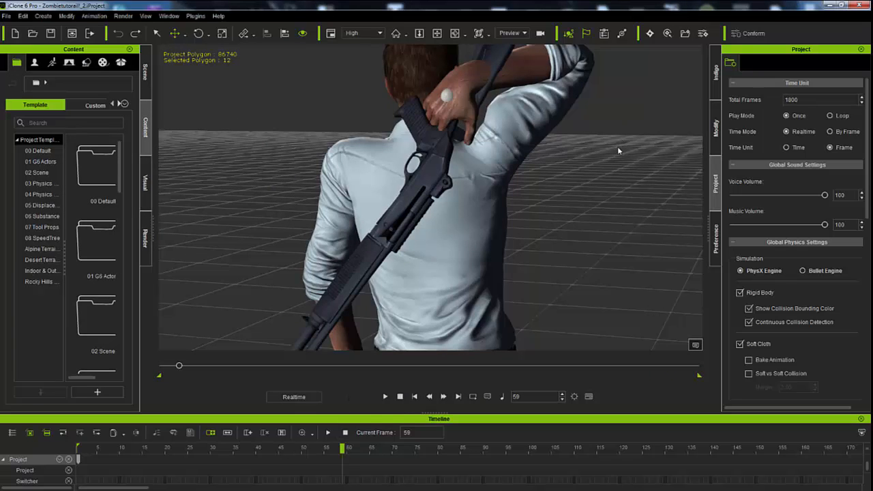
{"action": "right_click_drag", "start_coordinate": [623, 185], "coordinate": [358, 196]}
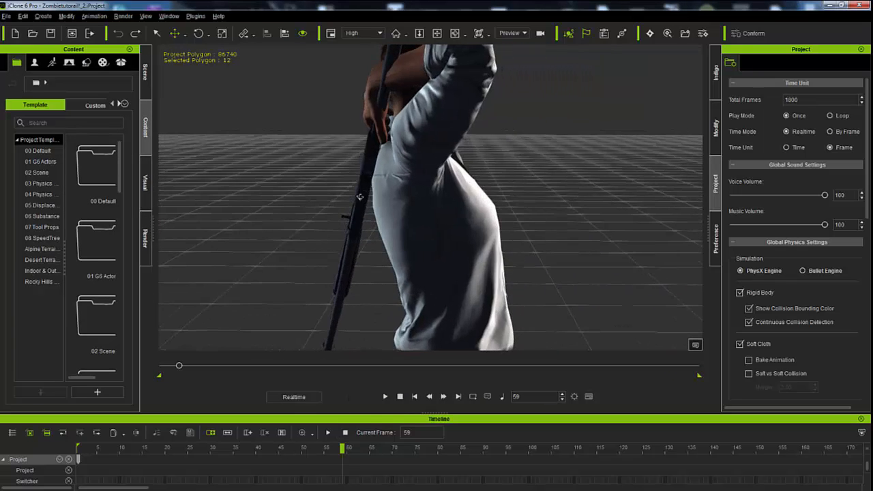
{"action": "right_click_drag", "start_coordinate": [474, 197], "coordinate": [507, 205]}
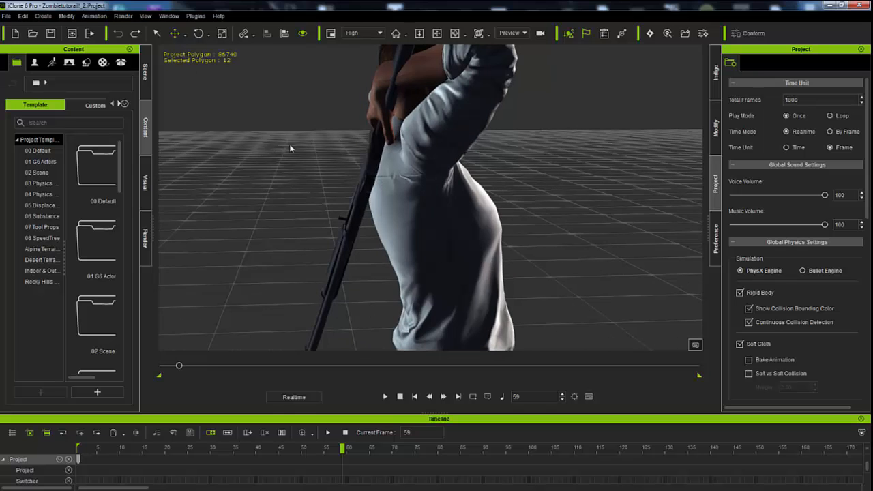
{"action": "right_click_drag", "start_coordinate": [402, 175], "coordinate": [563, 182]}
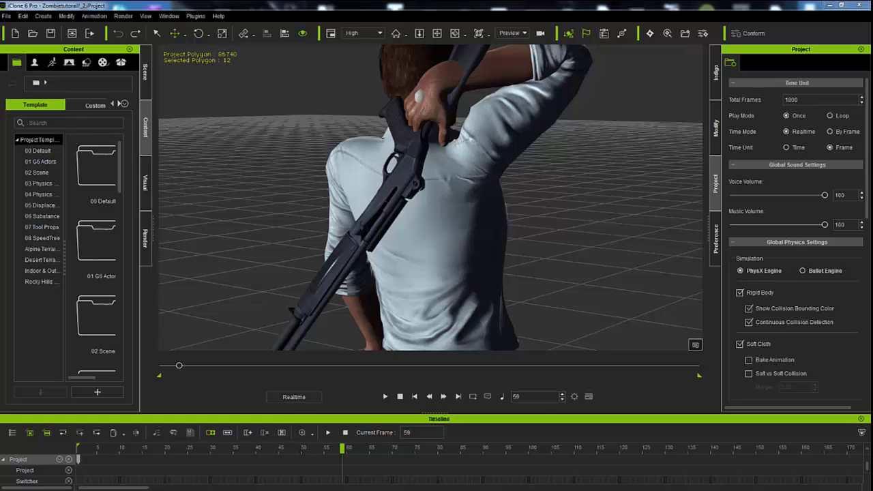
{"action": "left_click_drag", "start_coordinate": [871, 140], "coordinate": [390, 243]}
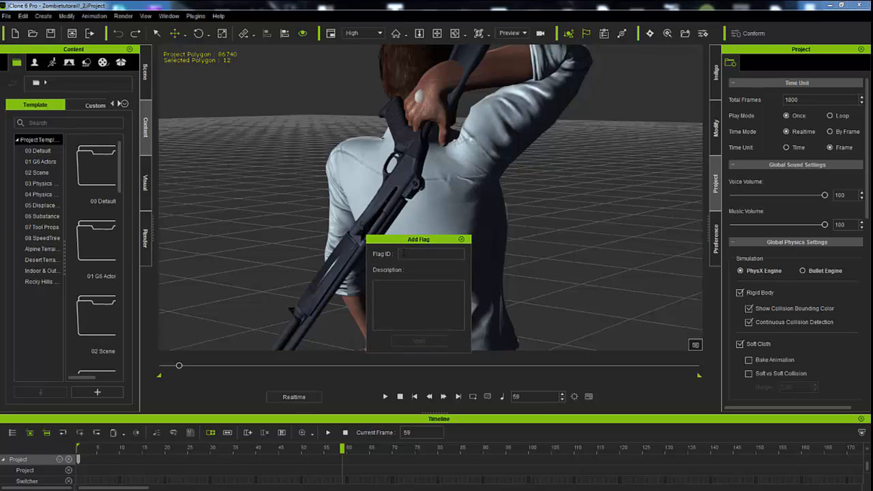
{"action": "type", "text": "cu"}
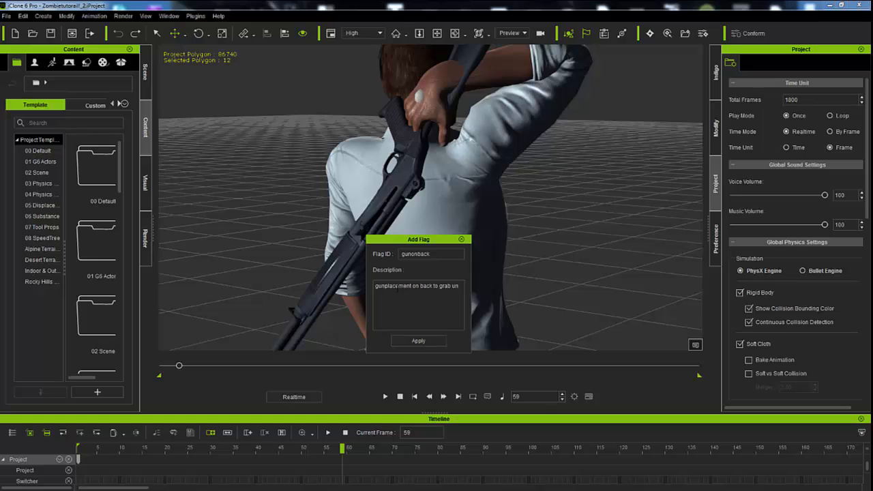
{"action": "left_click", "coordinate": [406, 340]}
Enlarge the timeline to show more tracks and examine the shotgun against Mason's back from the side at frame 59.
{"action": "left_click_drag", "start_coordinate": [424, 414], "coordinate": [426, 353]}
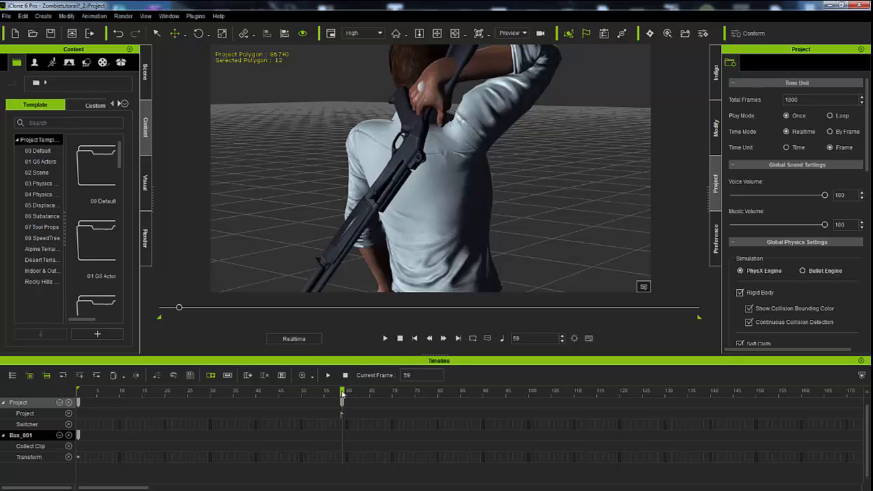
{"action": "left_click_drag", "start_coordinate": [343, 394], "coordinate": [183, 394]}
{"action": "left_click_drag", "start_coordinate": [410, 404], "coordinate": [341, 433]}
{"action": "right_click_drag", "start_coordinate": [525, 212], "coordinate": [387, 166]}
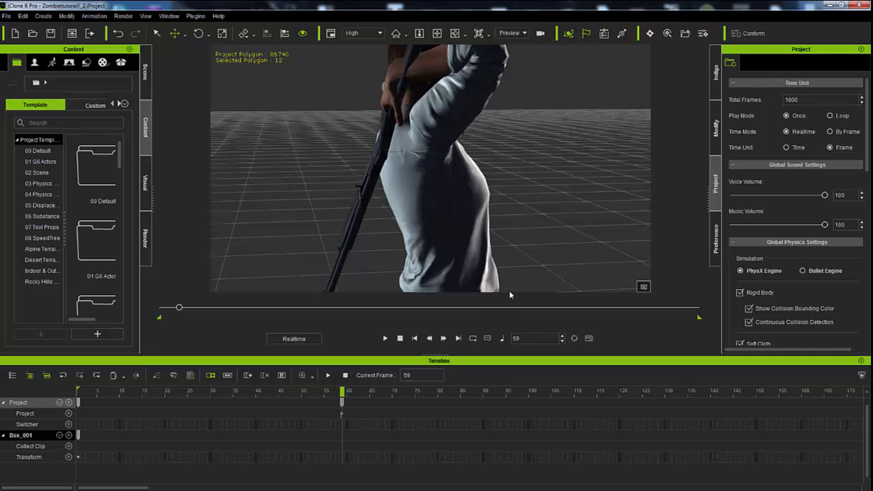
{"action": "right_click_drag", "start_coordinate": [512, 230], "coordinate": [384, 193]}
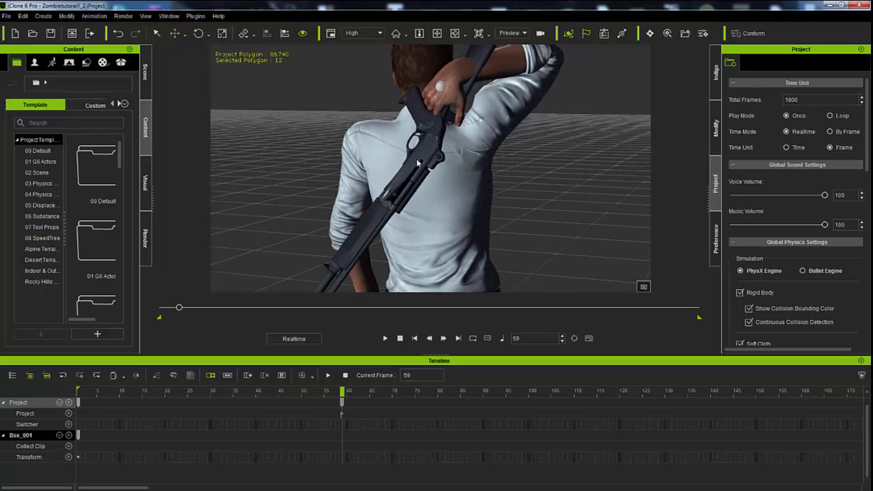
Expand Mason's attached objects in the scene list with their full names readable, and select guninhand.
{"action": "left_click", "coordinate": [146, 69]}
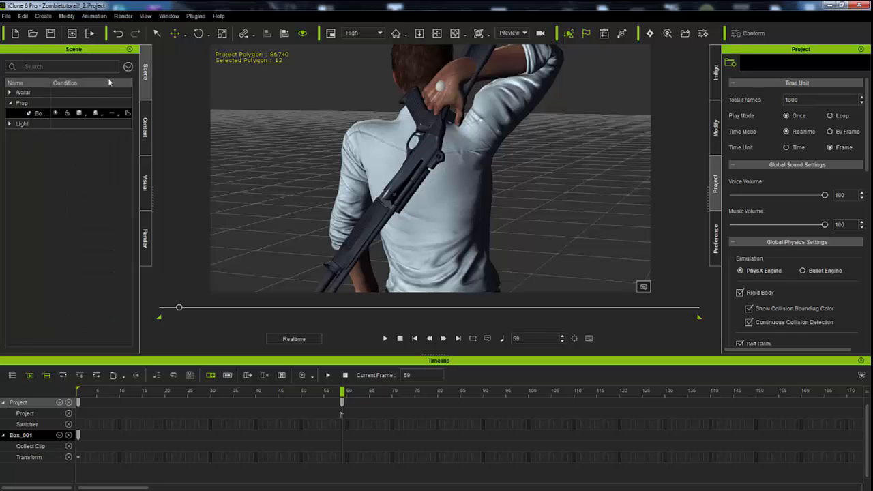
{"action": "left_click_drag", "start_coordinate": [139, 109], "coordinate": [183, 119]}
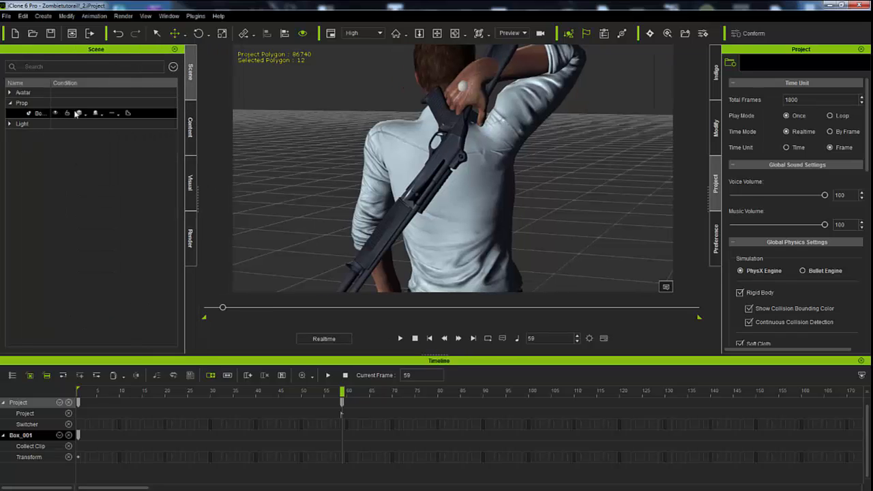
{"action": "left_click", "coordinate": [10, 93]}
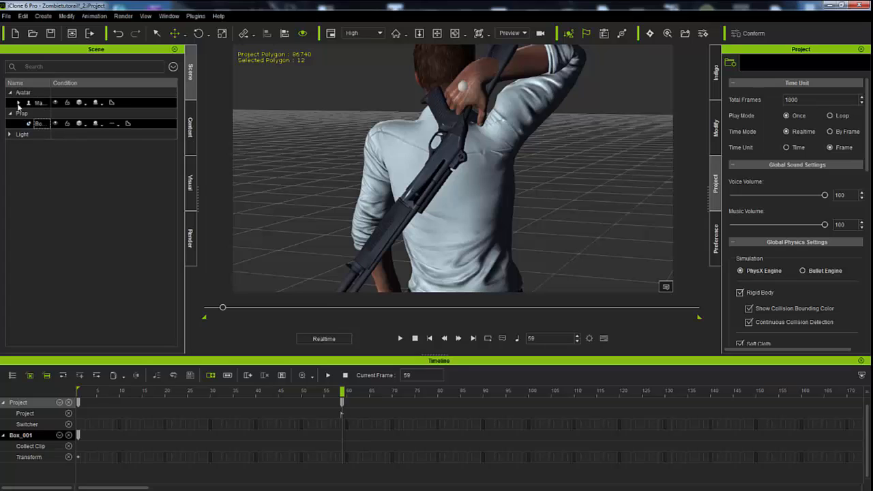
{"action": "left_click", "coordinate": [18, 103]}
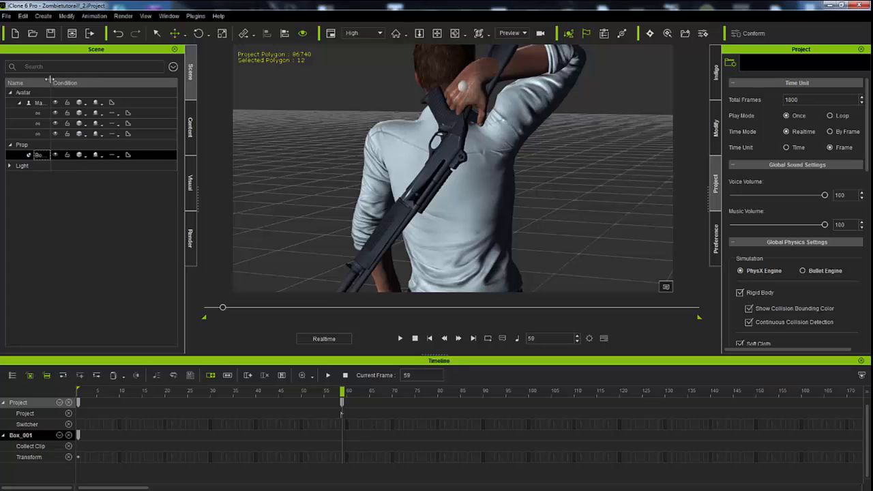
{"action": "left_click_drag", "start_coordinate": [50, 82], "coordinate": [86, 82]}
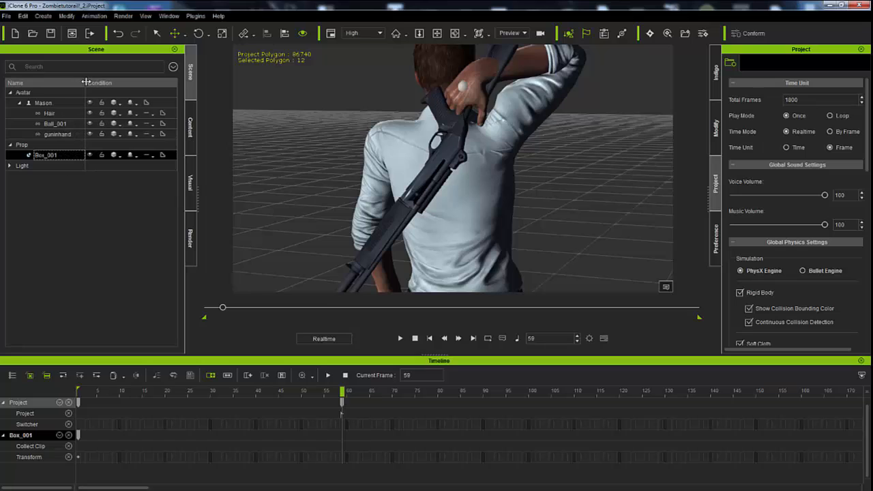
{"action": "left_click", "coordinate": [60, 134]}
Reposition guninhand at frame 59, shifting it up toward Mason's raised arm and adjusting its distance from his back.
{"action": "mouse_move", "coordinate": [498, 186]}
{"action": "right_mouse_down"}
{"action": "mouse_move", "coordinate": [361, 182]}
{"action": "mouse_move", "coordinate": [619, 177]}
{"action": "mouse_move", "coordinate": [486, 189]}
{"action": "right_mouse_up"}
{"action": "left_click_drag", "start_coordinate": [393, 168], "coordinate": [405, 150]}
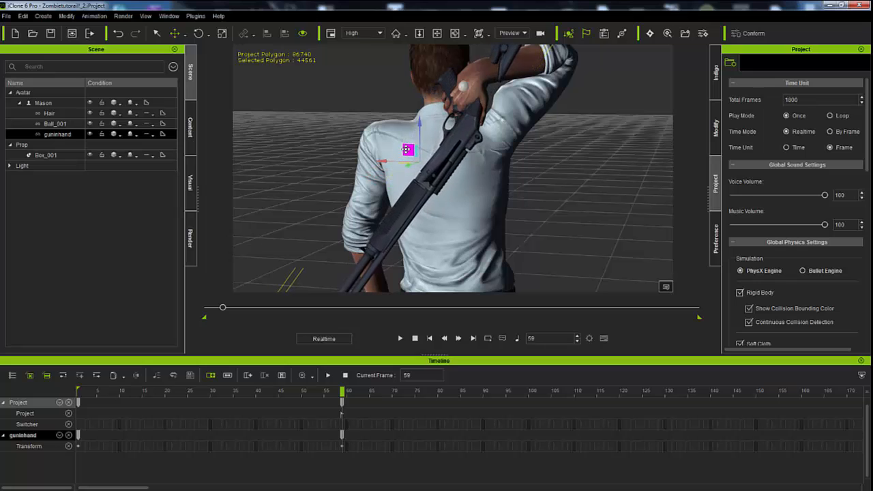
{"action": "right_click_drag", "start_coordinate": [406, 150], "coordinate": [394, 169]}
{"action": "left_click_drag", "start_coordinate": [378, 163], "coordinate": [387, 163]}
{"action": "right_click_drag", "start_coordinate": [348, 178], "coordinate": [450, 175]}
{"action": "right_click_drag", "start_coordinate": [514, 154], "coordinate": [479, 154]}
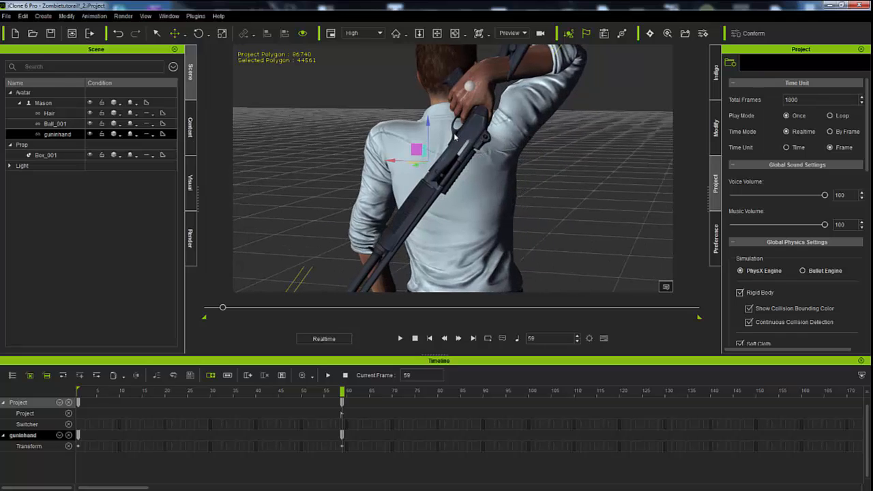
{"action": "right_click_drag", "start_coordinate": [553, 91], "coordinate": [323, 89]}
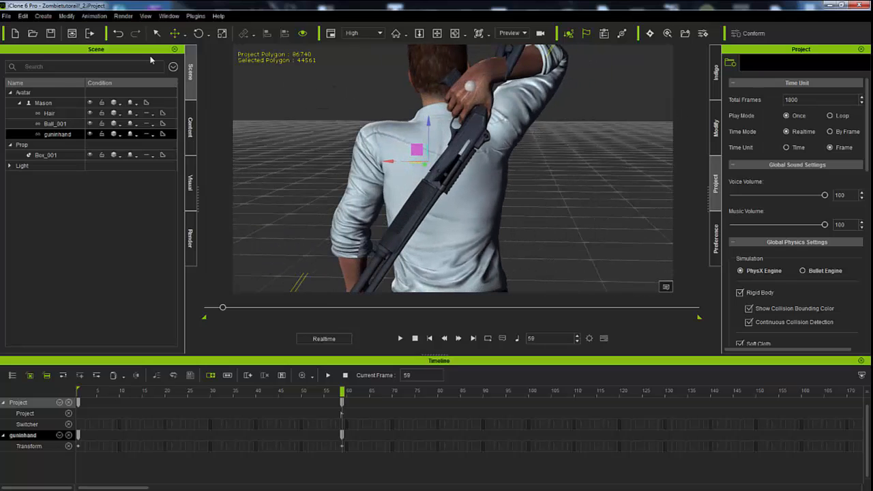
{"action": "left_click_drag", "start_coordinate": [417, 149], "coordinate": [425, 152]}
{"action": "right_click_drag", "start_coordinate": [451, 159], "coordinate": [356, 169]}
{"action": "left_click_drag", "start_coordinate": [424, 155], "coordinate": [418, 155]}
{"action": "right_click_drag", "start_coordinate": [418, 160], "coordinate": [539, 155]}
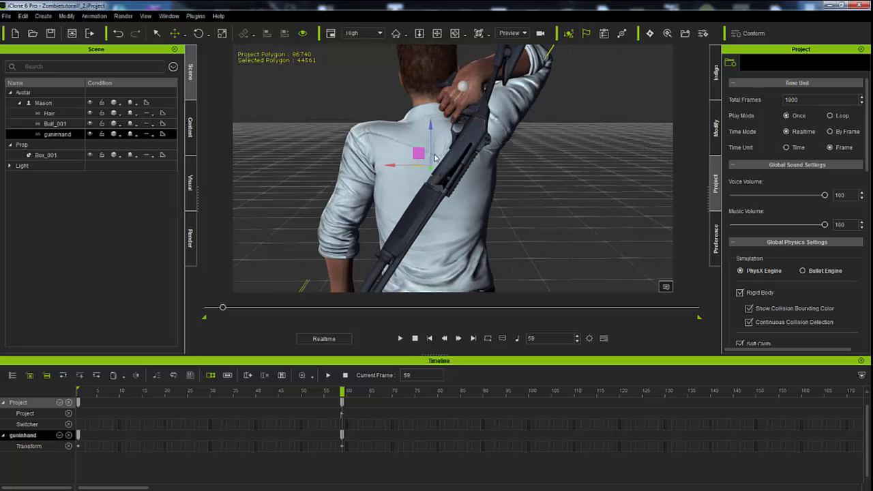
Rotate guninhand slightly at frame 59 to align it with Mason's back, checking it from the side.
{"action": "left_click", "coordinate": [198, 33]}
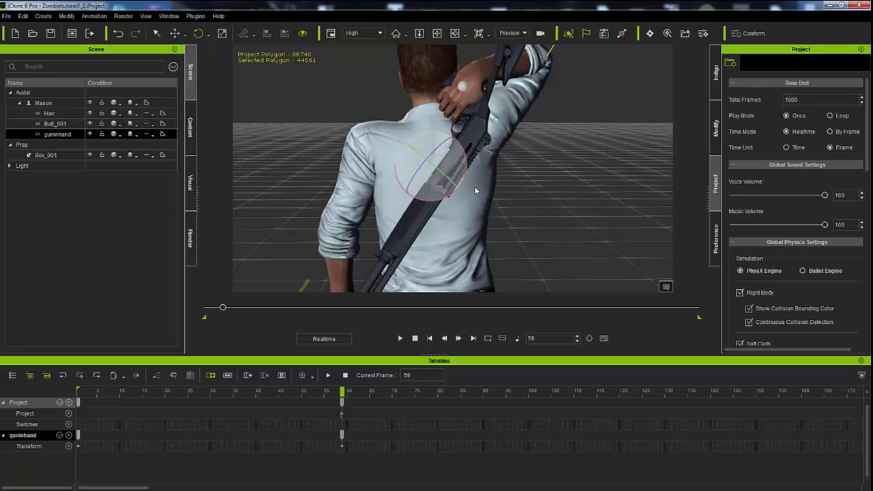
{"action": "left_click_drag", "start_coordinate": [466, 174], "coordinate": [442, 171]}
{"action": "right_click_drag", "start_coordinate": [441, 171], "coordinate": [344, 165]}
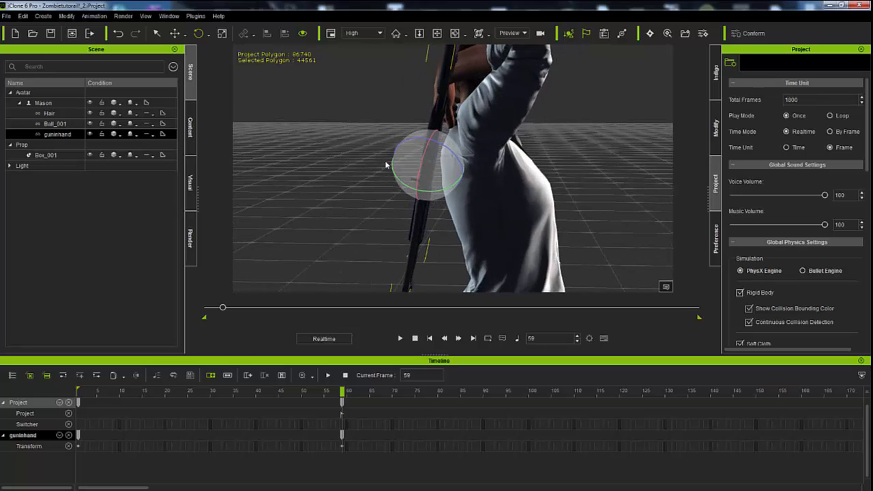
{"action": "left_click", "coordinate": [175, 32]}
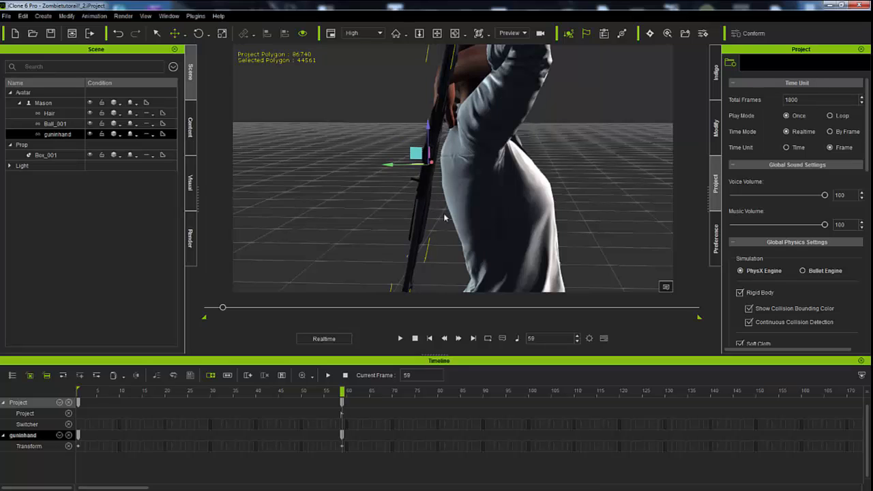
Edit Mason's motion layer at frame 59, nudging his right hand slightly closer to his back.
{"action": "left_click", "coordinate": [484, 220]}
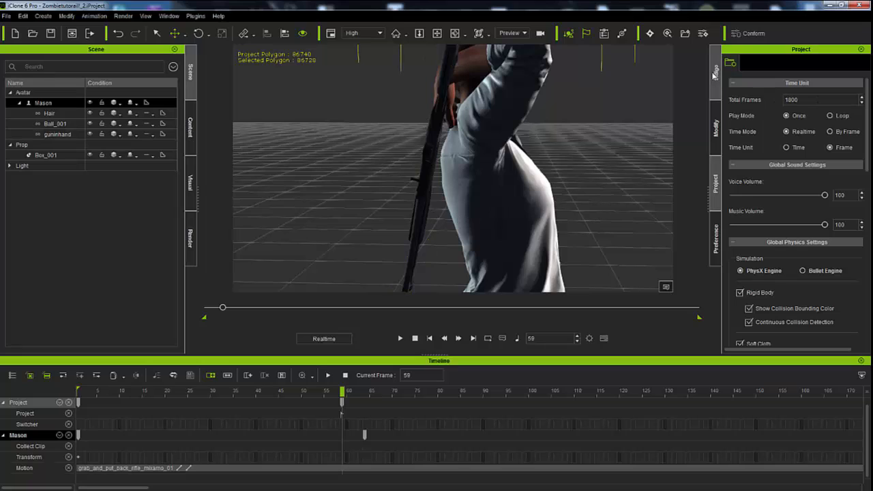
{"action": "left_click", "coordinate": [717, 126]}
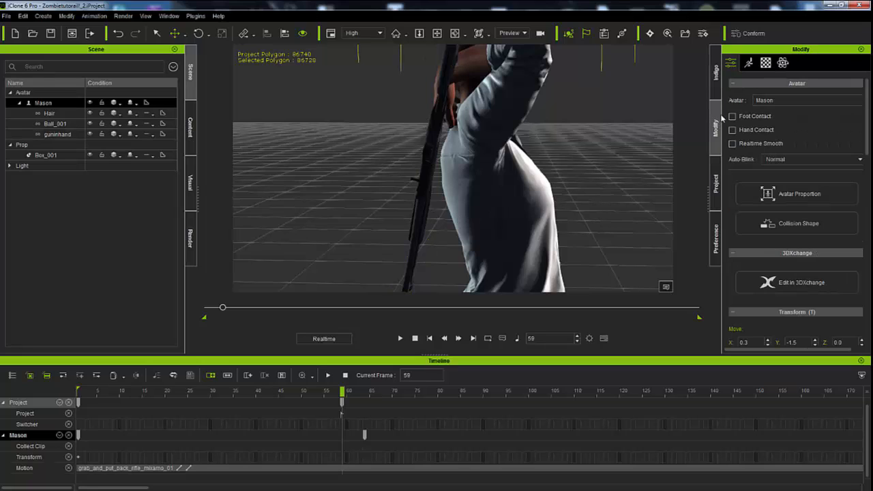
{"action": "left_click", "coordinate": [749, 63]}
{"action": "left_click", "coordinate": [808, 196]}
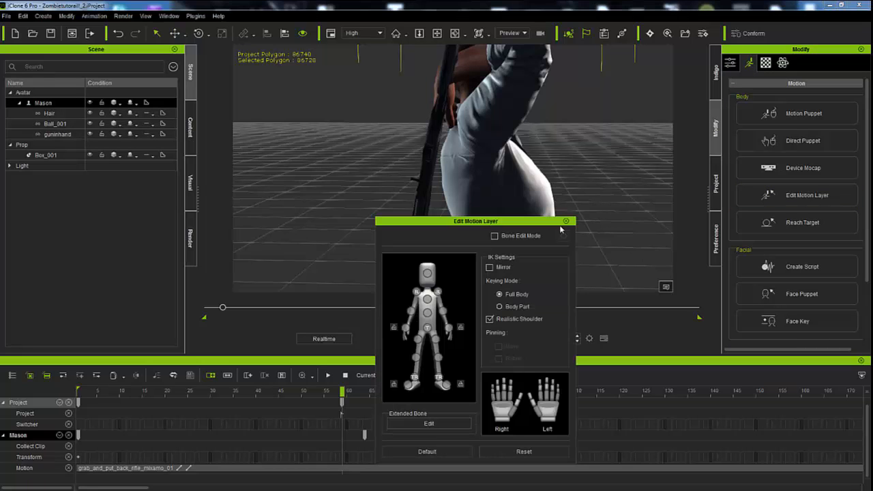
{"action": "left_click_drag", "start_coordinate": [512, 219], "coordinate": [726, 171]}
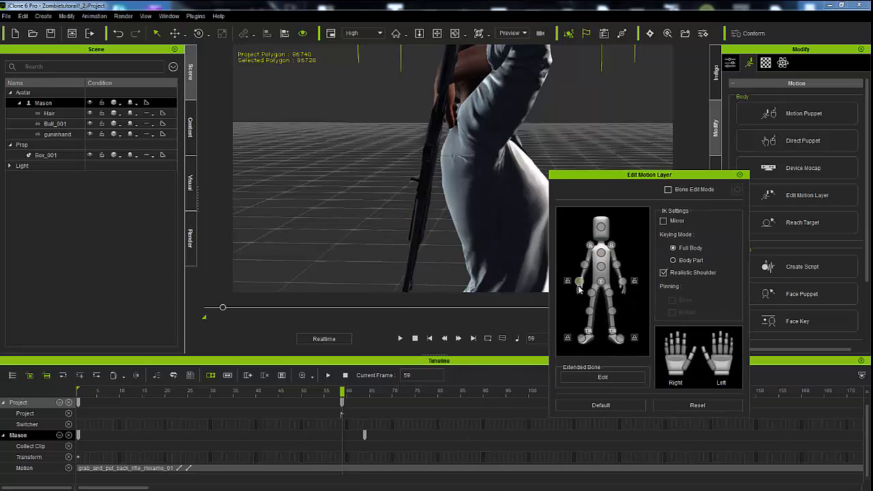
{"action": "left_click", "coordinate": [579, 282]}
{"action": "left_click_drag", "start_coordinate": [406, 71], "coordinate": [408, 71]}
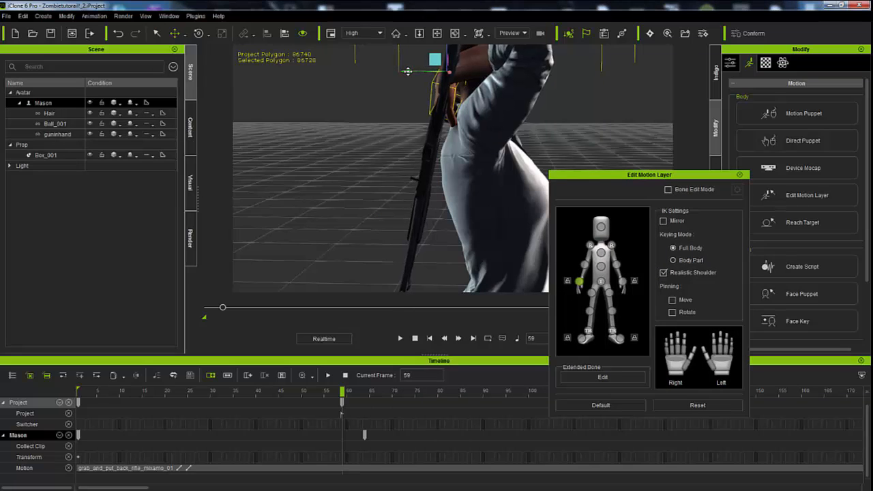
Rotate Mason's right shoulder and right hand slightly at frame 59 so the shotgun hangs more upright behind him.
{"action": "left_click", "coordinate": [591, 245]}
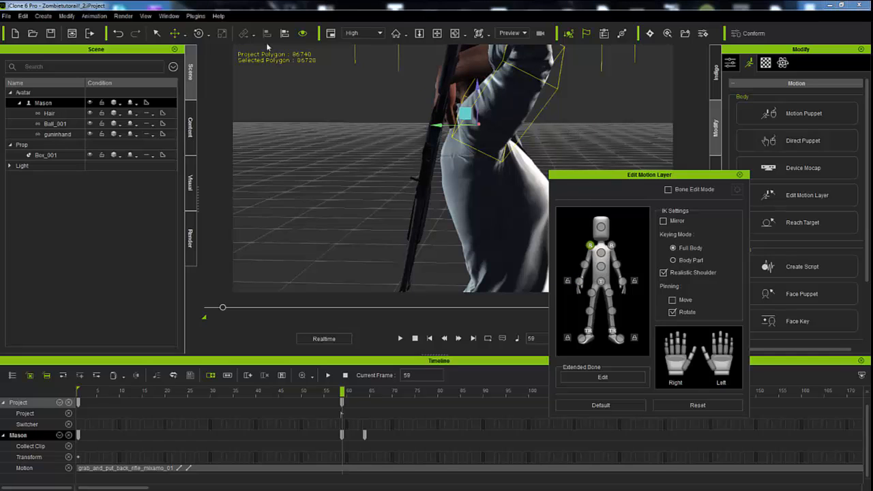
{"action": "left_click", "coordinate": [197, 33]}
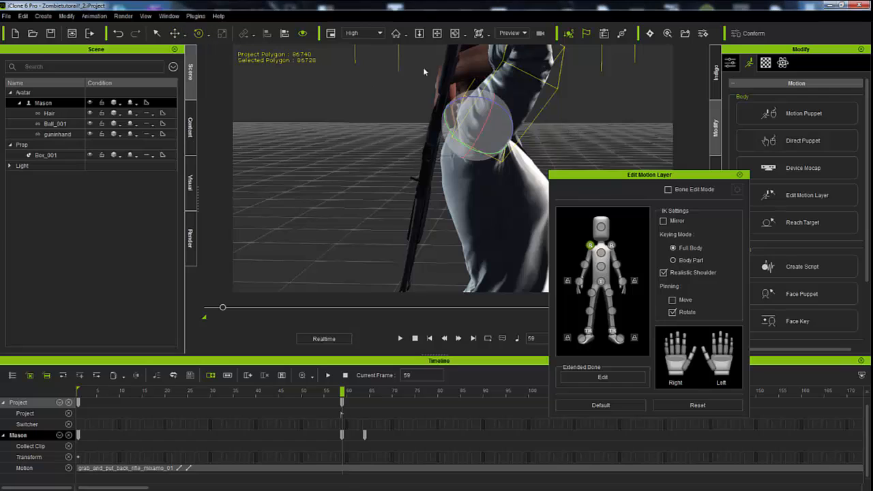
{"action": "left_click_drag", "start_coordinate": [476, 102], "coordinate": [470, 95]}
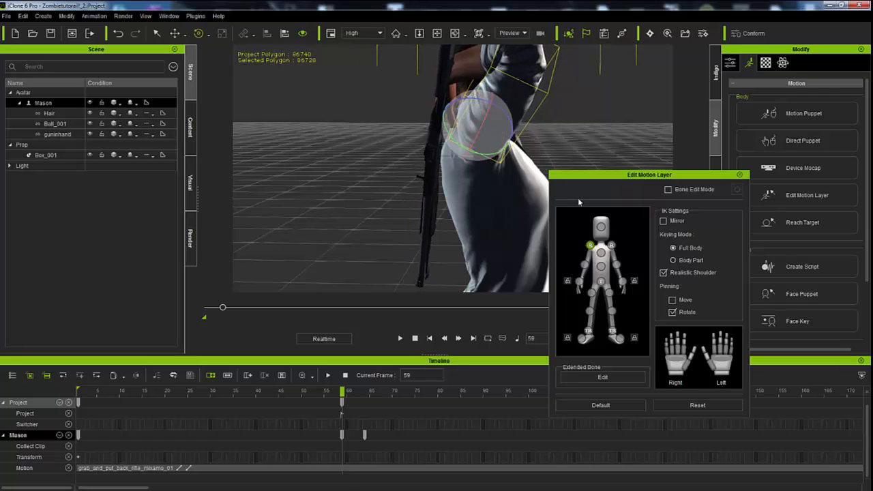
{"action": "left_click", "coordinate": [579, 281]}
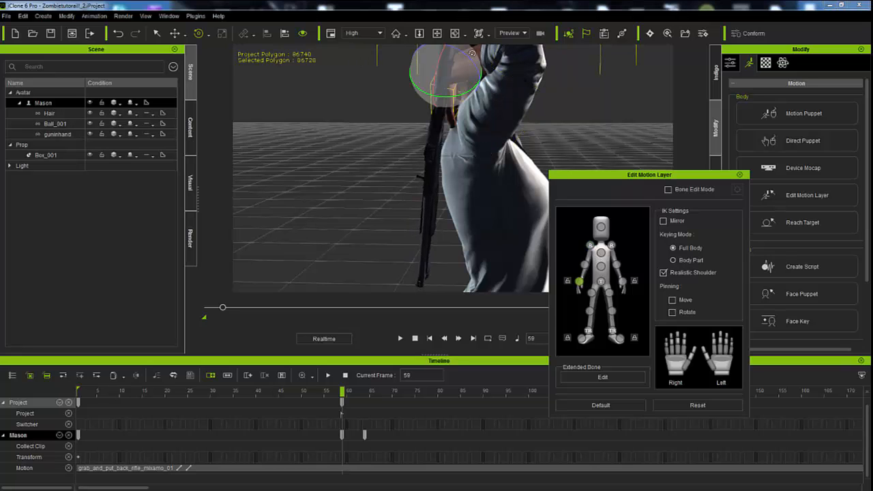
{"action": "left_click_drag", "start_coordinate": [471, 60], "coordinate": [469, 56]}
Close the motion layer editing and shift guninhand slightly in depth and sideways toward Mason's head at frame 59.
{"action": "right_click_drag", "start_coordinate": [404, 158], "coordinate": [283, 157]}
{"action": "right_click_drag", "start_coordinate": [377, 139], "coordinate": [300, 139]}
{"action": "right_click_drag", "start_coordinate": [478, 140], "coordinate": [333, 126]}
{"action": "right_click_drag", "start_coordinate": [428, 138], "coordinate": [467, 231]}
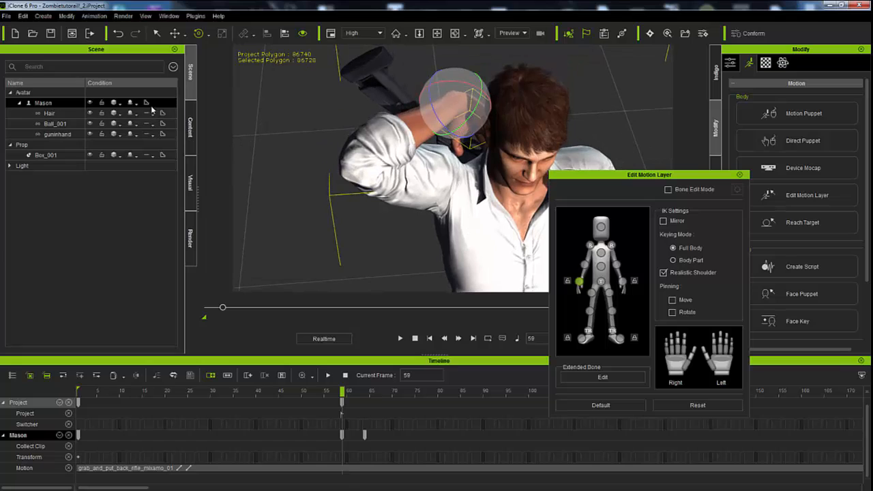
{"action": "left_click", "coordinate": [79, 134]}
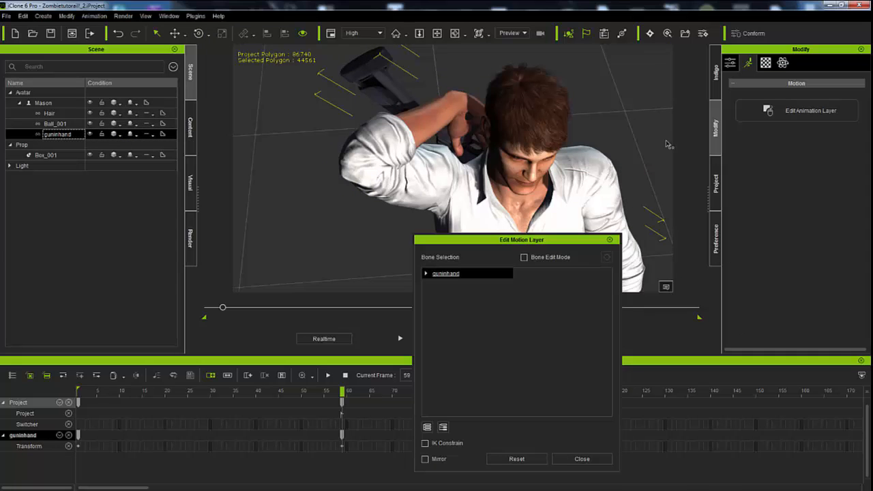
{"action": "left_click", "coordinate": [610, 240]}
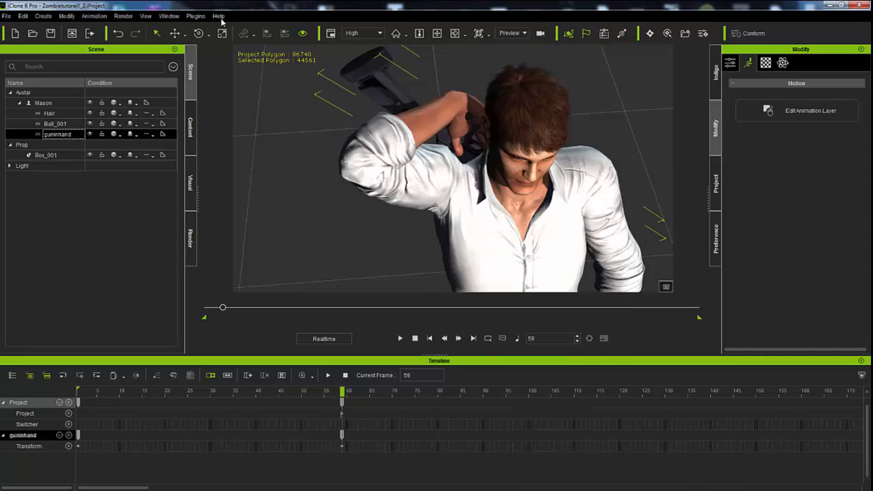
{"action": "left_click", "coordinate": [176, 34]}
{"action": "left_click_drag", "start_coordinate": [507, 138], "coordinate": [507, 142]}
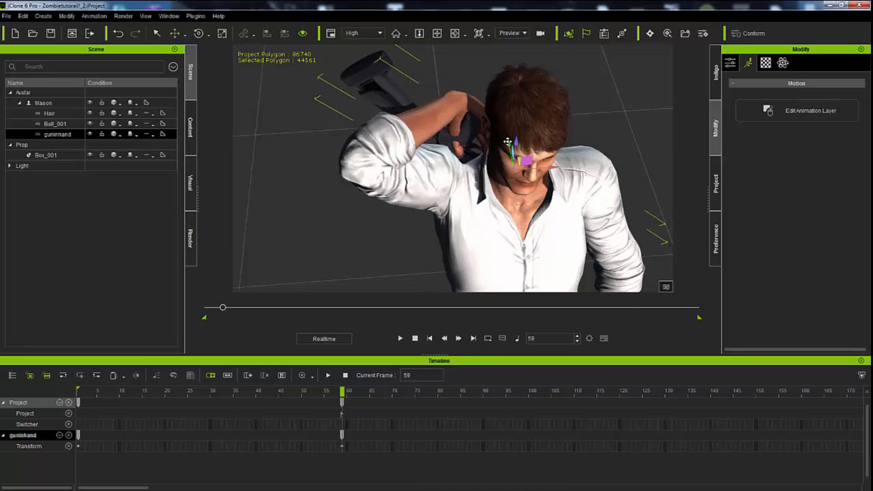
{"action": "left_click_drag", "start_coordinate": [552, 167], "coordinate": [562, 168]}
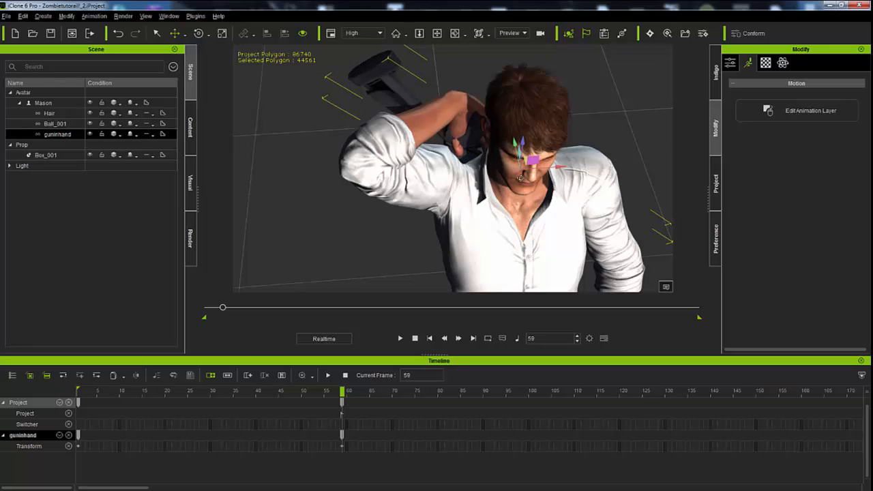
Lower guninhand slightly at frame 59 and adjust its distance from Mason's back, working from the front and side.
{"action": "right_click_drag", "start_coordinate": [484, 179], "coordinate": [627, 165]}
{"action": "right_click_drag", "start_coordinate": [446, 198], "coordinate": [379, 136]}
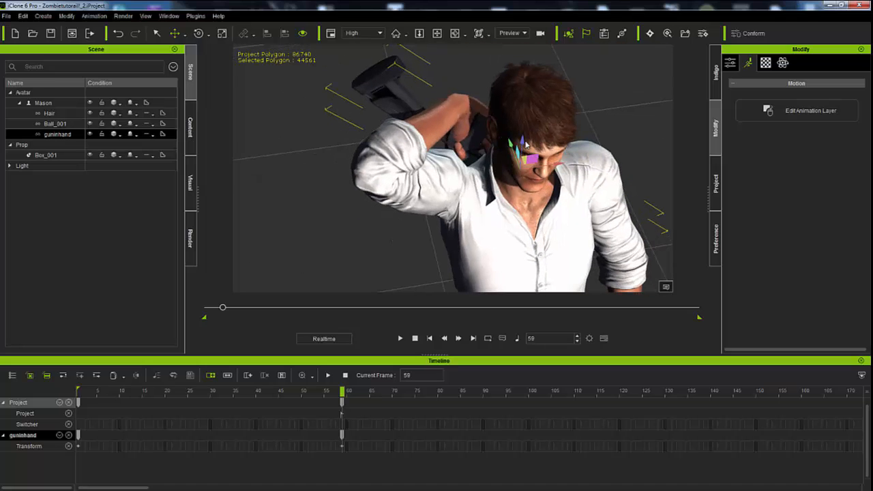
{"action": "left_click", "coordinate": [198, 33]}
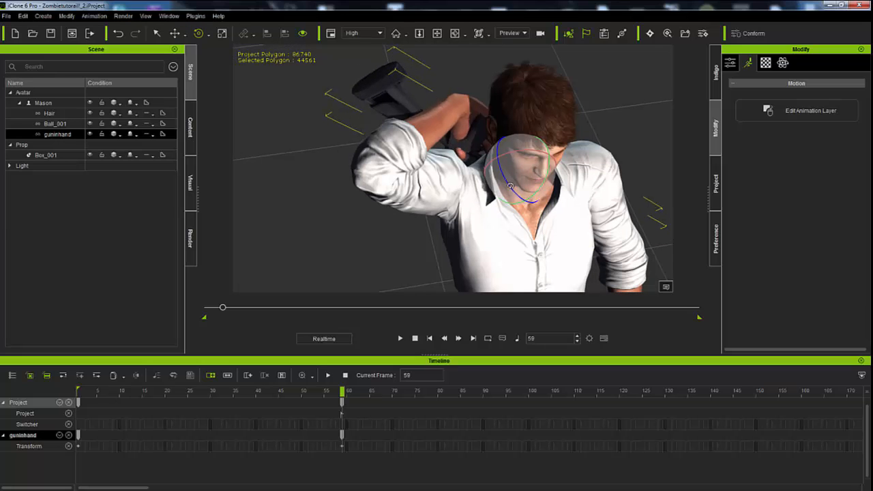
{"action": "right_click_drag", "start_coordinate": [498, 179], "coordinate": [456, 116]}
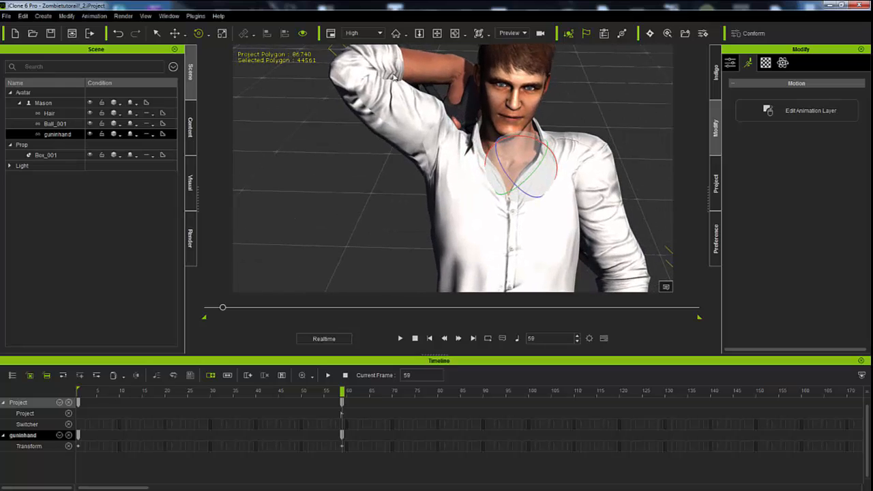
{"action": "left_click", "coordinate": [175, 33]}
{"action": "left_click_drag", "start_coordinate": [542, 155], "coordinate": [536, 165]}
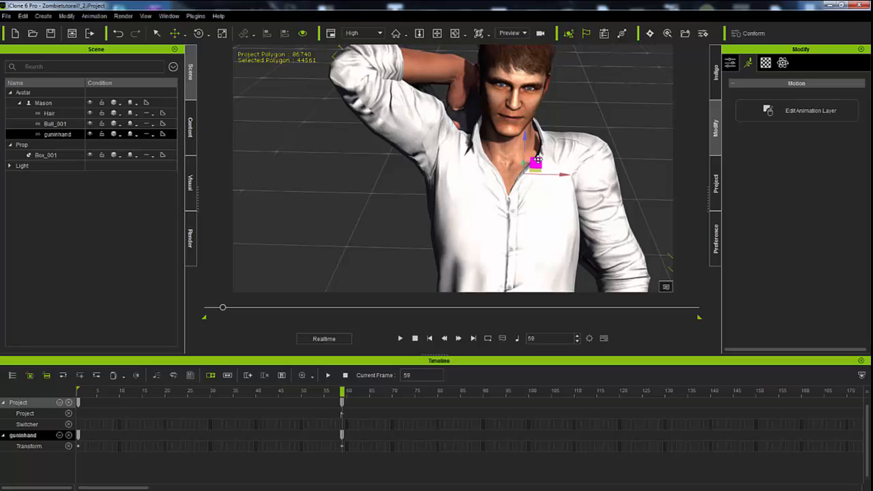
{"action": "right_click_drag", "start_coordinate": [536, 164], "coordinate": [539, 137]}
{"action": "left_click_drag", "start_coordinate": [484, 173], "coordinate": [476, 178]}
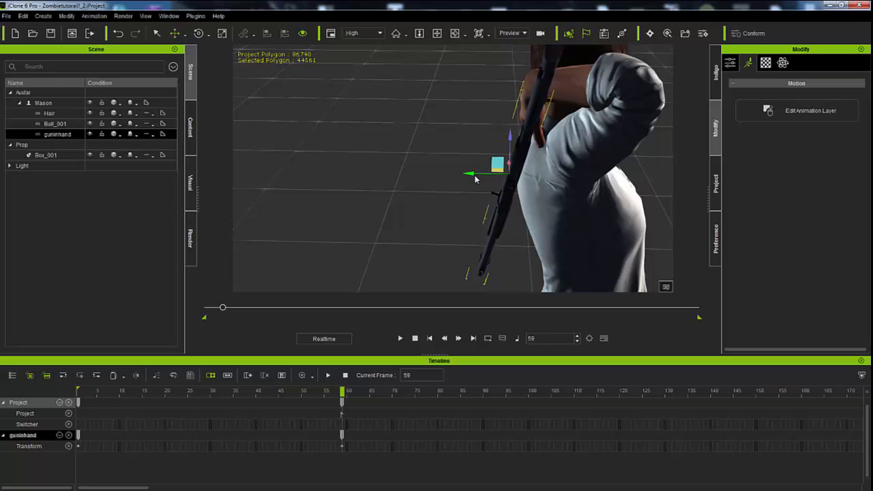
Fine-tune guninhand's position at frame 59, checking its fit against Mason's back and hand from several angles.
{"action": "right_click_drag", "start_coordinate": [621, 216], "coordinate": [445, 158]}
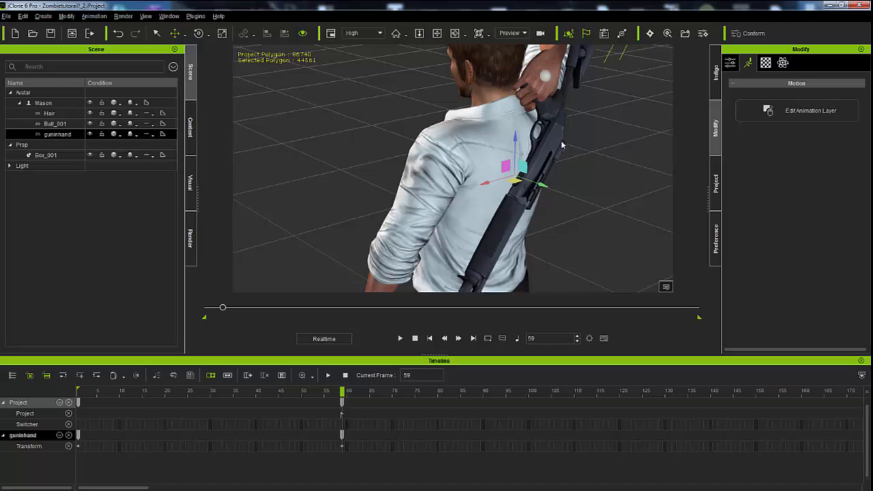
{"action": "right_click_drag", "start_coordinate": [561, 140], "coordinate": [325, 103]}
{"action": "right_click_drag", "start_coordinate": [449, 164], "coordinate": [567, 172]}
{"action": "left_click_drag", "start_coordinate": [501, 164], "coordinate": [504, 162]}
{"action": "right_click_drag", "start_coordinate": [437, 179], "coordinate": [546, 188]}
{"action": "right_click_drag", "start_coordinate": [355, 185], "coordinate": [459, 211]}
{"action": "right_click_drag", "start_coordinate": [402, 228], "coordinate": [459, 246]}
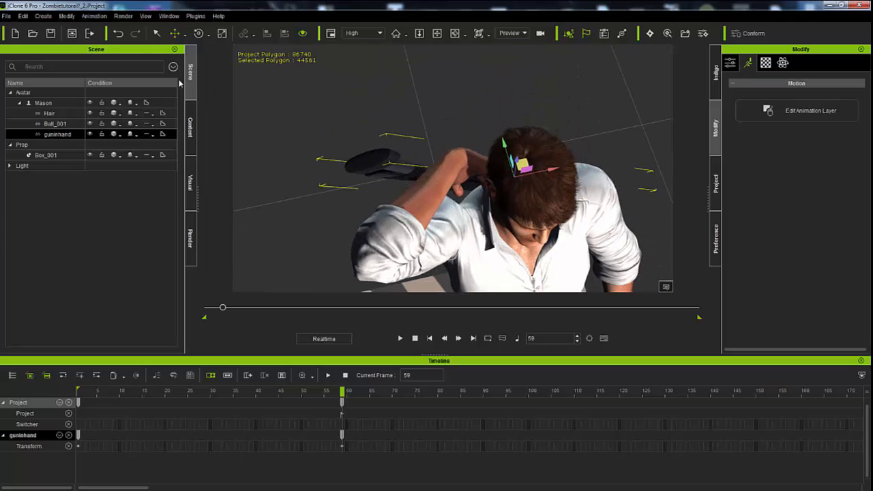
Rotate guninhand slightly at frame 59 and move it closer to Mason's raised right hand.
{"action": "left_click", "coordinate": [198, 34]}
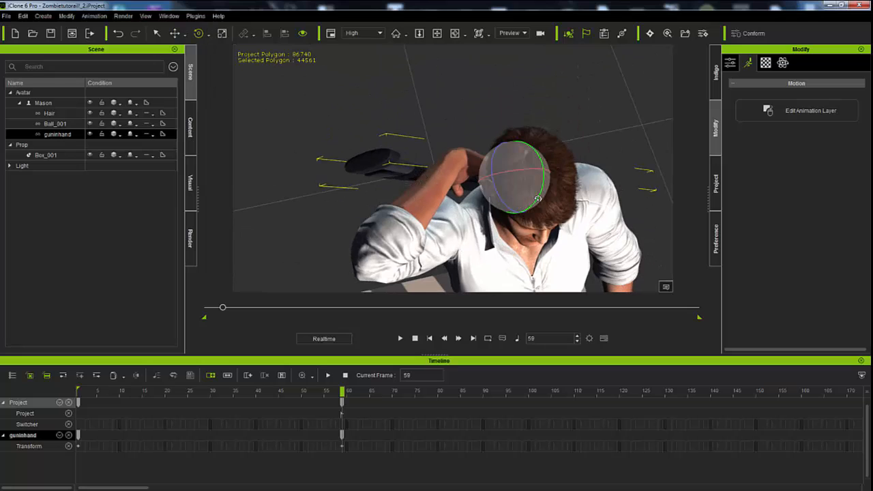
{"action": "left_click_drag", "start_coordinate": [537, 198], "coordinate": [537, 202]}
{"action": "right_click_drag", "start_coordinate": [511, 240], "coordinate": [509, 162]}
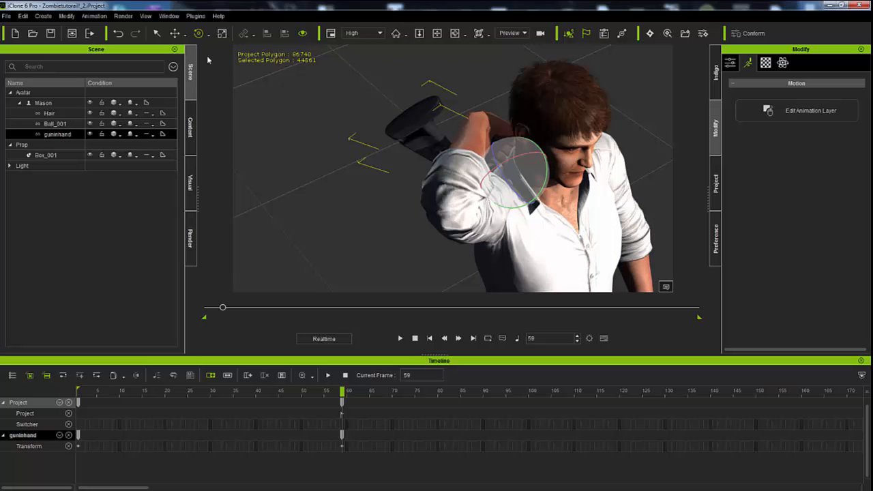
{"action": "left_click", "coordinate": [175, 33]}
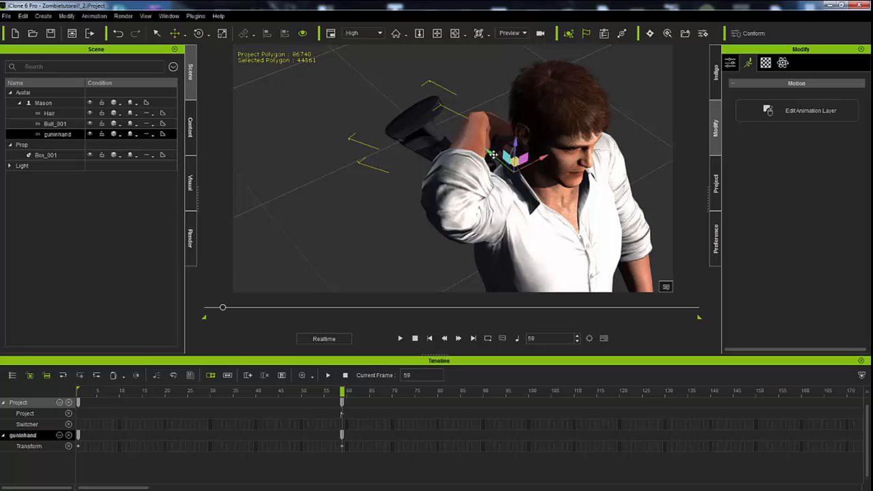
{"action": "left_click_drag", "start_coordinate": [494, 155], "coordinate": [495, 162]}
{"action": "right_click_drag", "start_coordinate": [324, 173], "coordinate": [320, 138]}
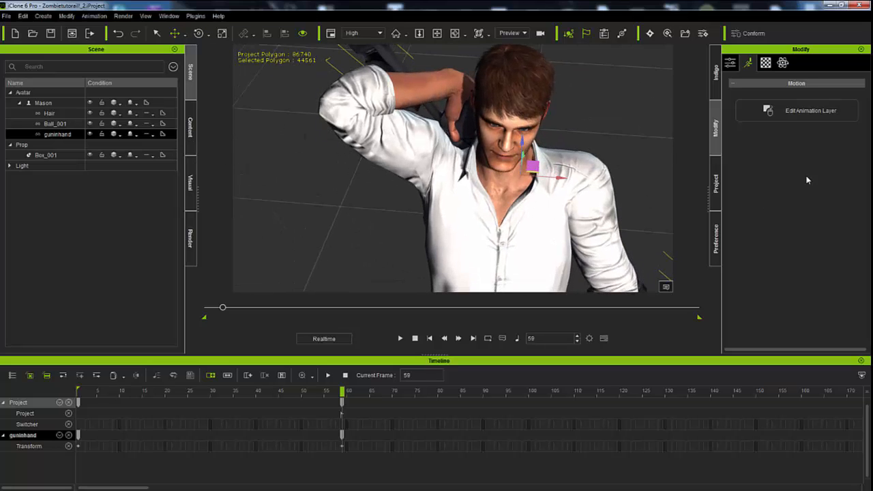
Rotate the base of Mason's right thumb at frame 59 in the motion layer to shape his grip on the shotgun.
{"action": "left_click", "coordinate": [508, 223]}
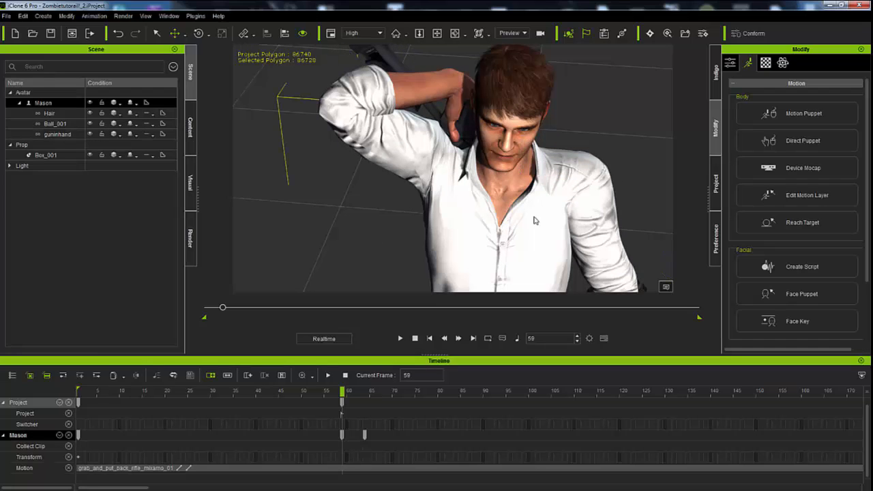
{"action": "left_click", "coordinate": [795, 194]}
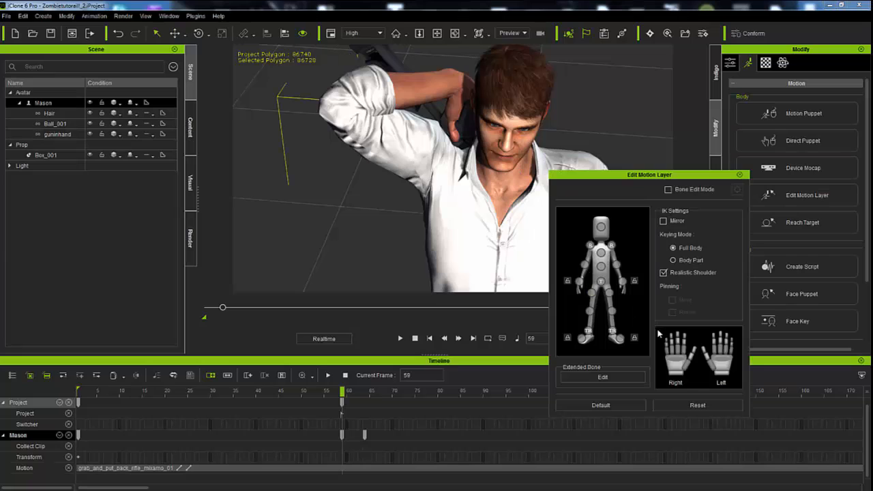
{"action": "left_click", "coordinate": [687, 366]}
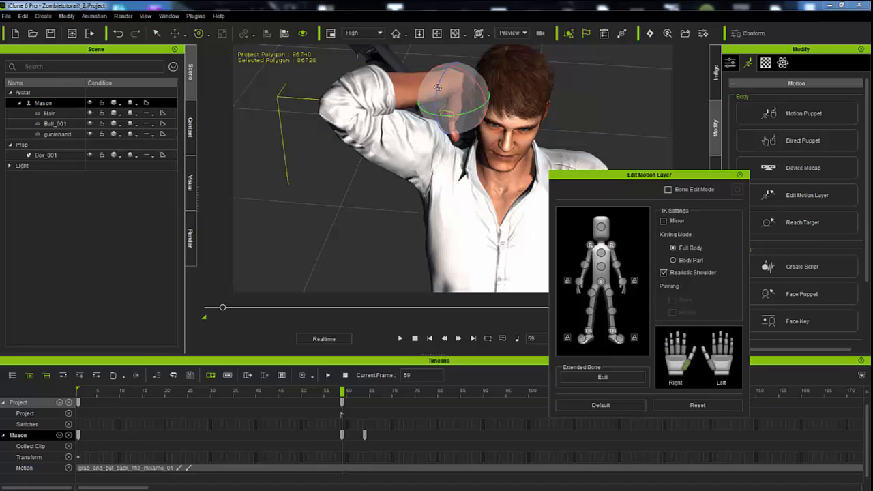
{"action": "left_click_drag", "start_coordinate": [437, 88], "coordinate": [438, 80]}
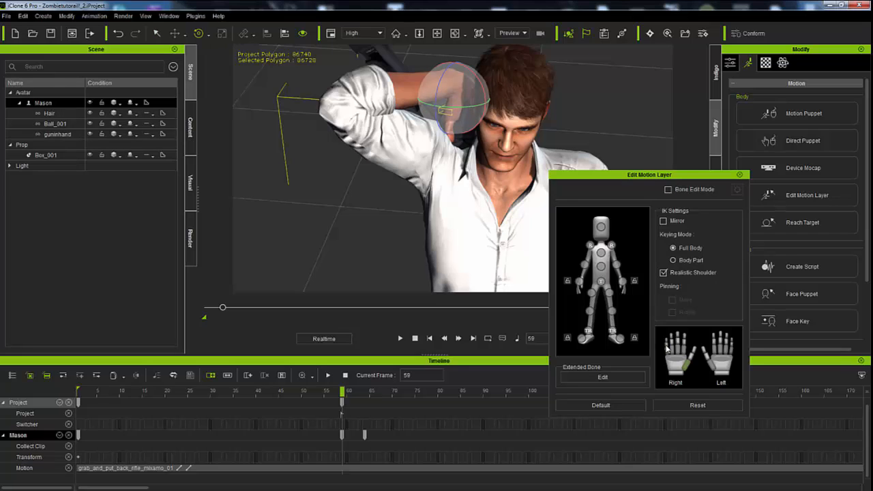
{"action": "left_click_drag", "start_coordinate": [689, 371], "coordinate": [684, 390]}
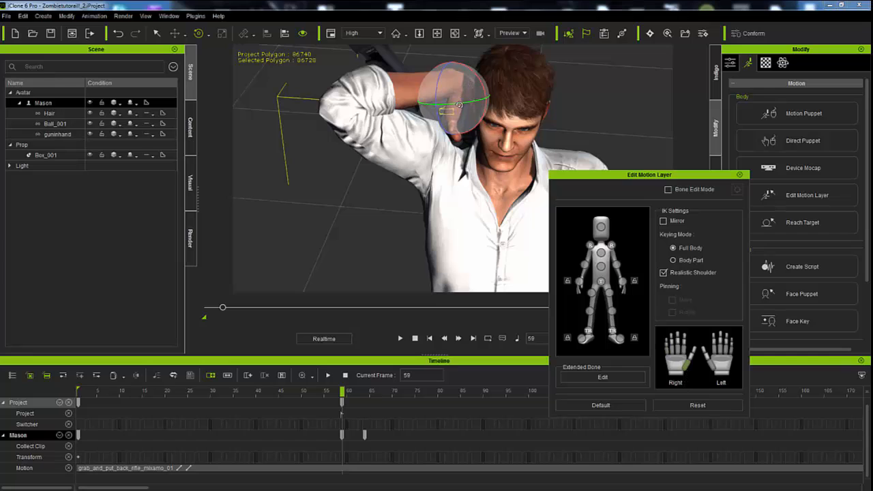
{"action": "left_click_drag", "start_coordinate": [457, 104], "coordinate": [466, 102]}
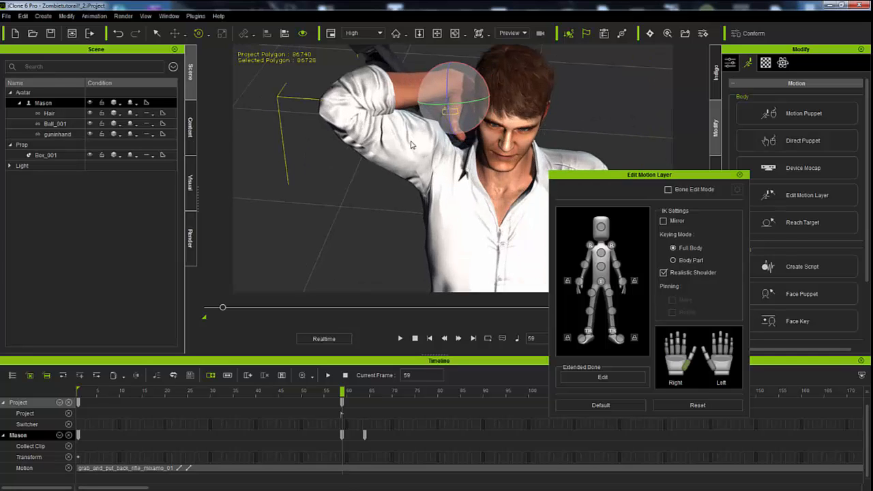
{"action": "right_click_drag", "start_coordinate": [411, 145], "coordinate": [378, 152]}
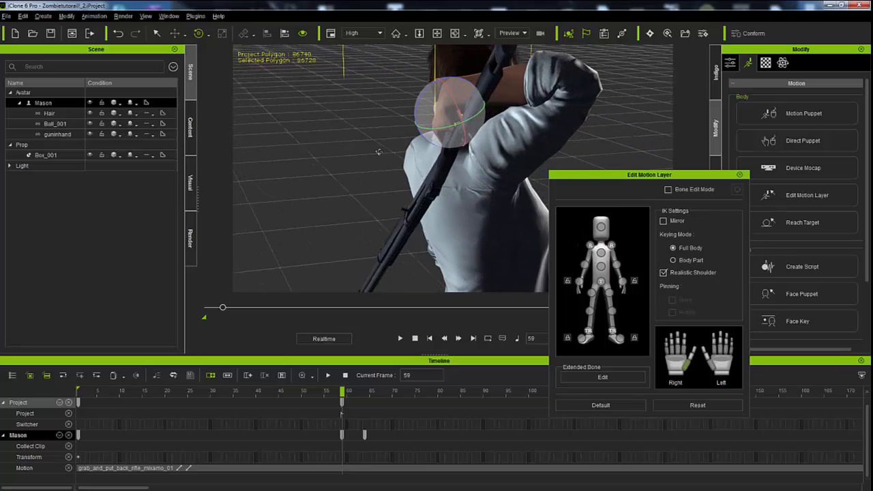
{"action": "left_click_drag", "start_coordinate": [728, 175], "coordinate": [787, 176]}
{"action": "left_click", "coordinate": [799, 175]}
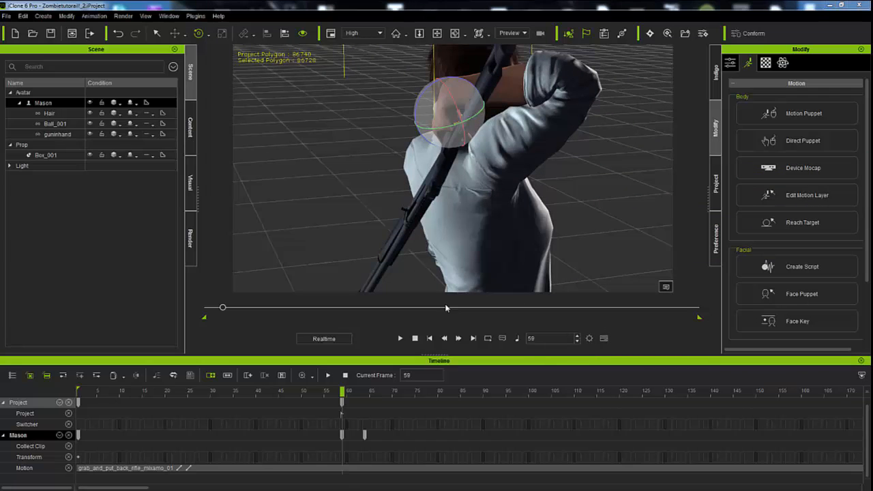
Enlarge the timeline, show Mason's Motion Layer track and expand it to its body-part rows.
{"action": "left_click_drag", "start_coordinate": [434, 354], "coordinate": [434, 282]}
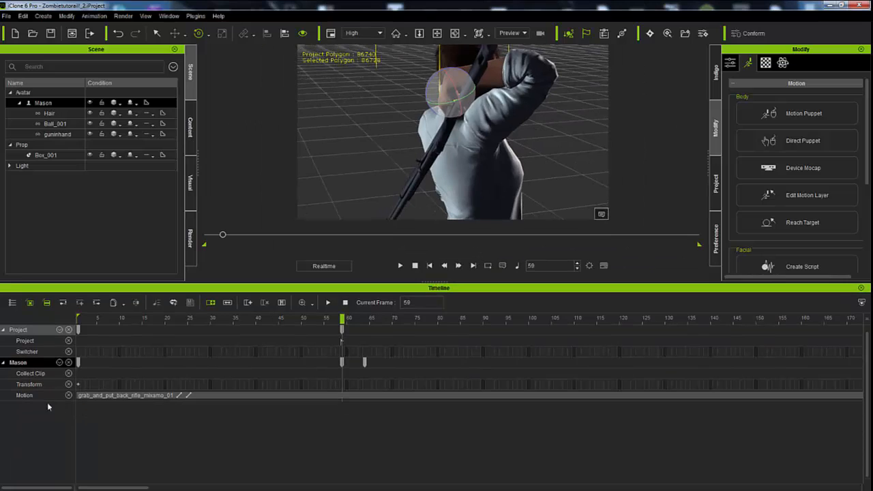
{"action": "left_click", "coordinate": [59, 363]}
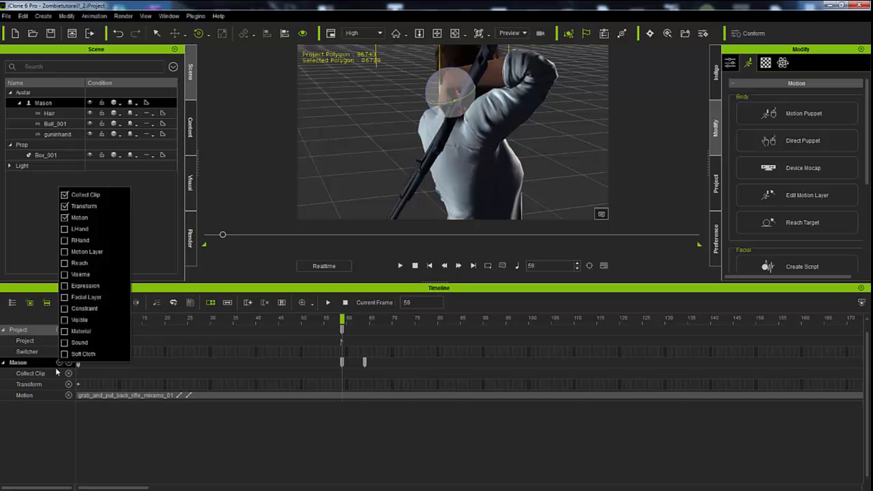
{"action": "left_click", "coordinate": [65, 252]}
{"action": "left_click", "coordinate": [9, 406]}
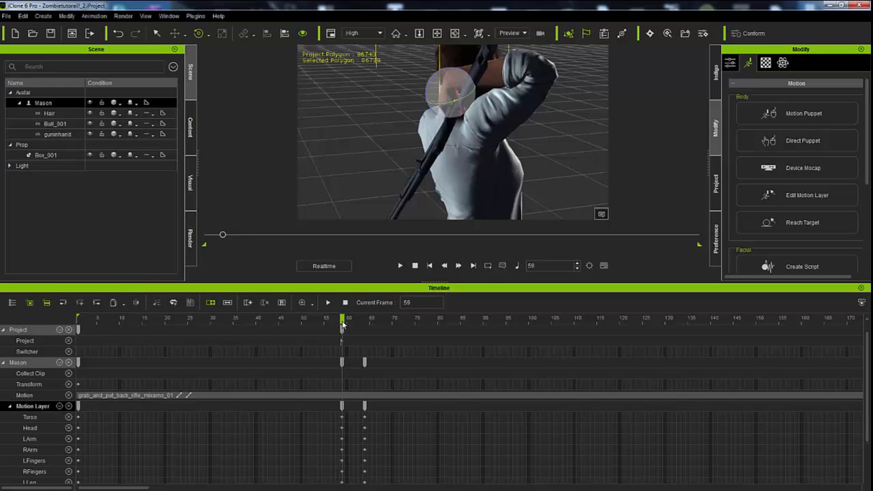
Scrub through the frames just before 59 and return to frame 59, examining the shotgun against Mason's hand and back.
{"action": "left_click_drag", "start_coordinate": [341, 326], "coordinate": [289, 336]}
{"action": "left_click_drag", "start_coordinate": [322, 341], "coordinate": [342, 404]}
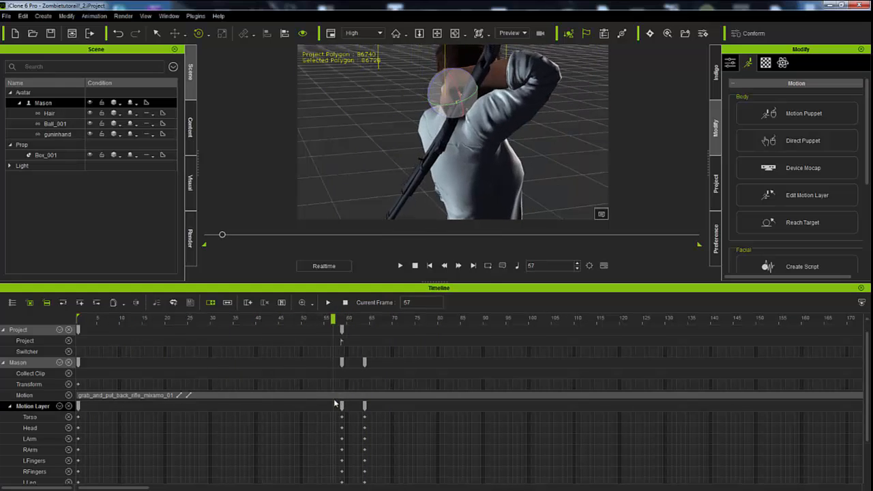
{"action": "middle_click_drag", "start_coordinate": [345, 140], "coordinate": [485, 181]}
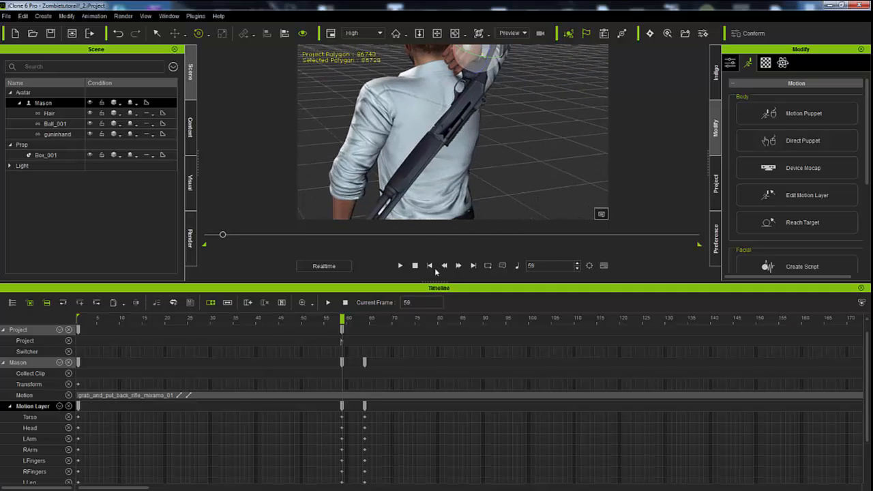
{"action": "left_click_drag", "start_coordinate": [437, 289], "coordinate": [437, 417]}
{"action": "middle_click_drag", "start_coordinate": [529, 185], "coordinate": [447, 213]}
Select guninhand, close the motion layer editor and open the gun's attach and detach options at frame 59.
{"action": "left_click", "coordinate": [49, 135]}
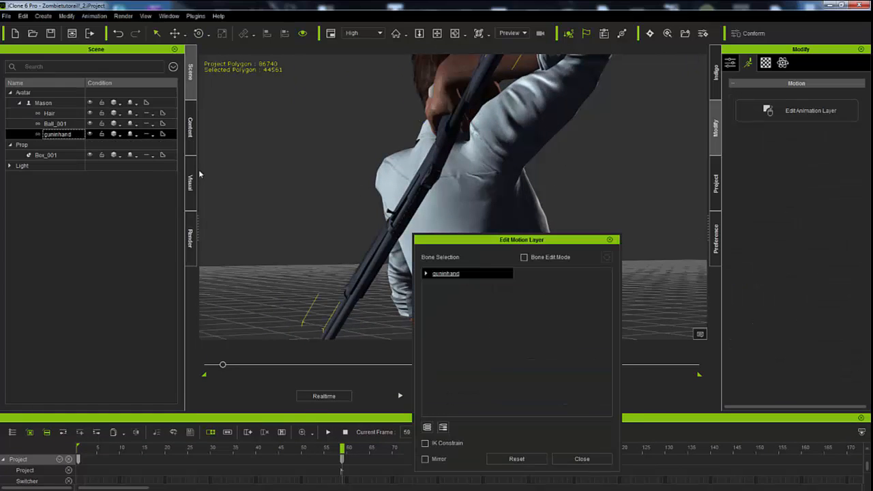
{"action": "left_click", "coordinate": [610, 241]}
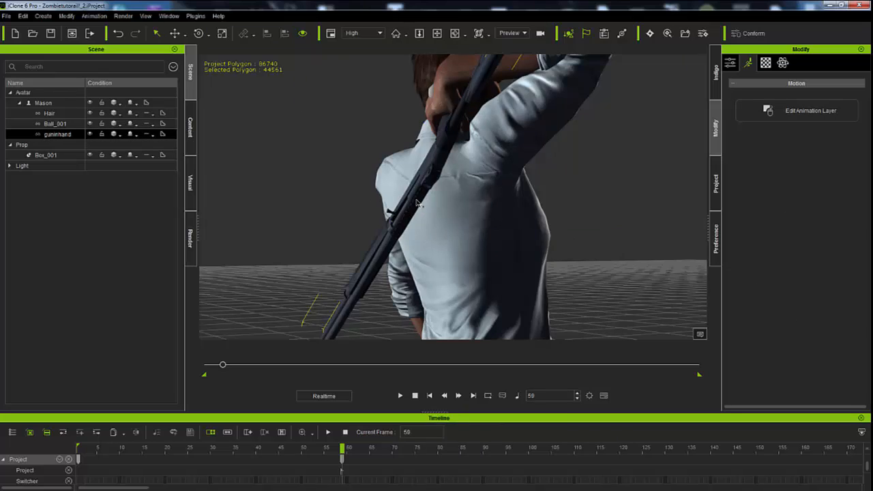
{"action": "scroll", "coordinate": [418, 203], "scroll_direction": "down", "scroll_amount": 3}
{"action": "middle_click_drag", "start_coordinate": [539, 185], "coordinate": [541, 236]}
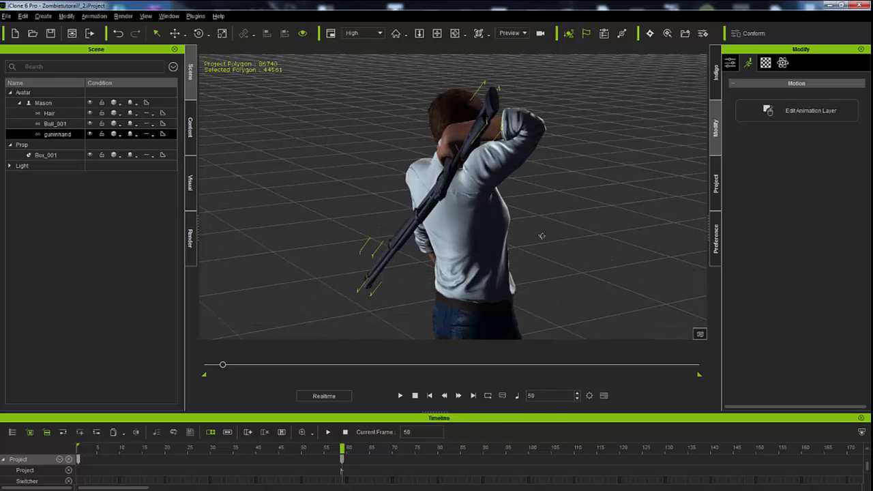
{"action": "right_click", "coordinate": [589, 151]}
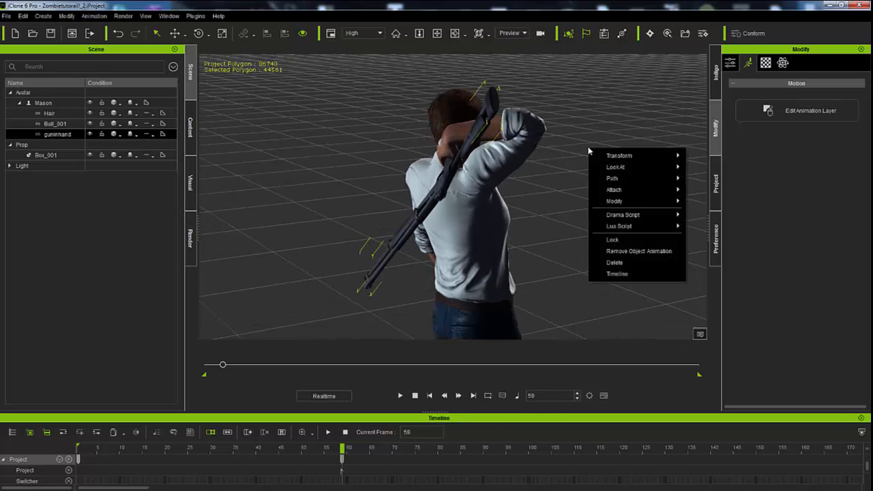
{"action": "mouse_move", "coordinate": [656, 191]}
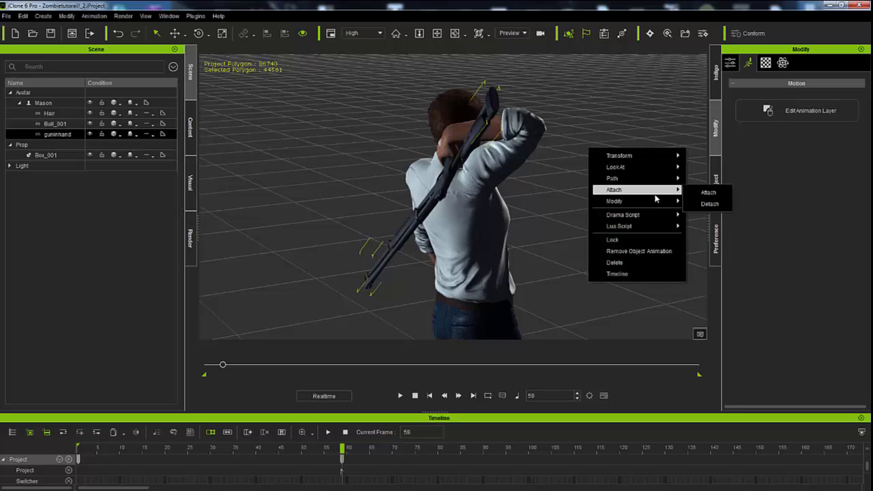
Detach guninhand from the avatar at frame 59 and make a duplicate of it offset slightly along the green axis.
{"action": "left_click", "coordinate": [708, 204]}
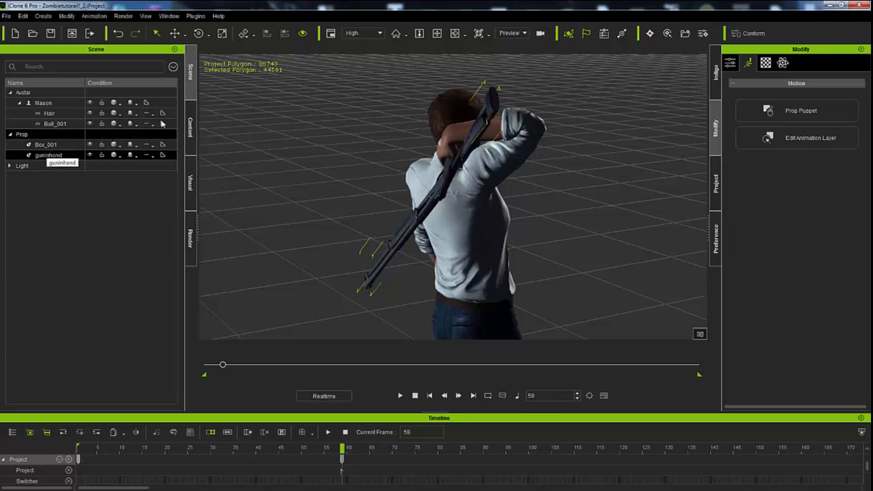
{"action": "left_click", "coordinate": [175, 34]}
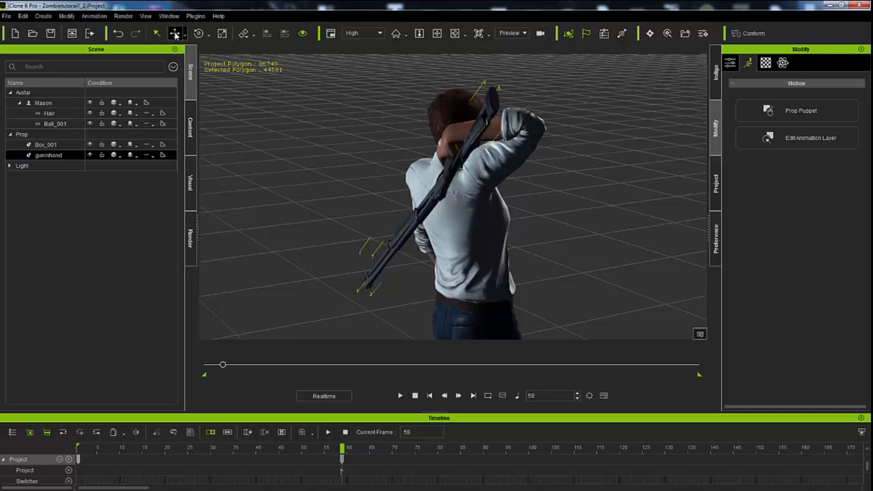
{"action": "left_click", "coordinate": [175, 34]}
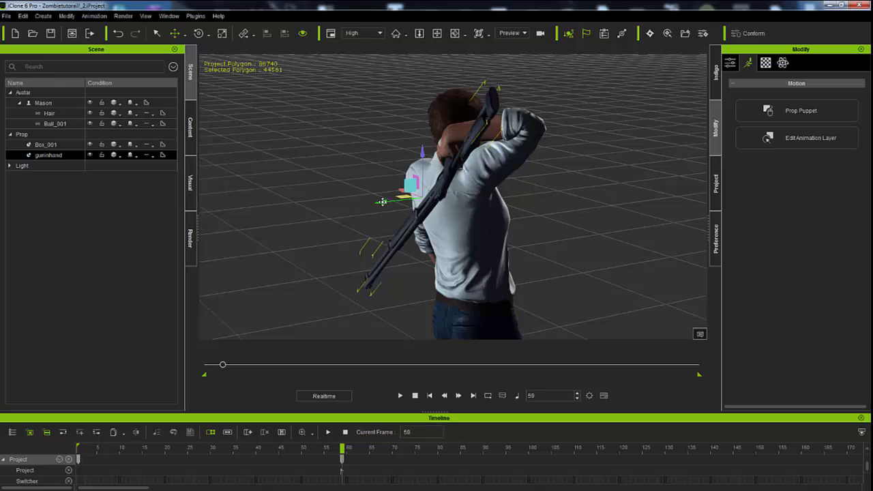
{"action": "left_click_drag", "start_coordinate": [383, 202], "coordinate": [366, 205], "text": "shift"}
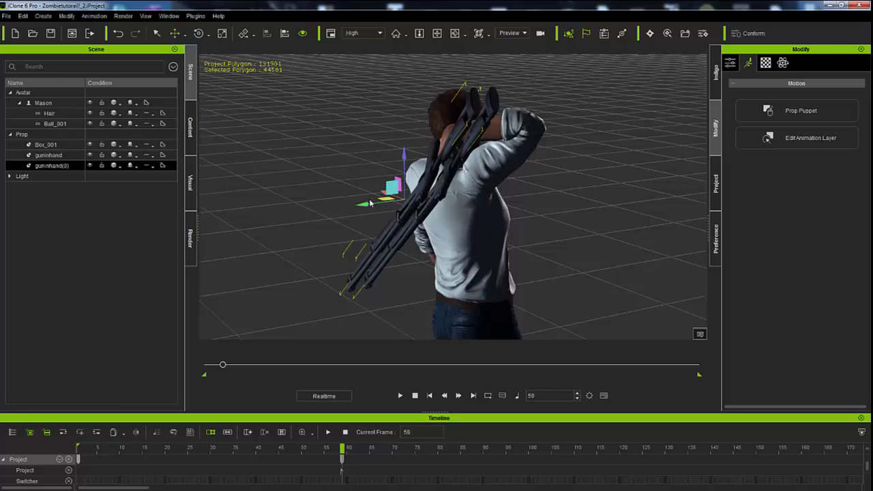
Rename the duplicated gun prop as gunonback.
{"action": "double_click", "coordinate": [66, 167]}
{"action": "key", "text": "BackSpace"}
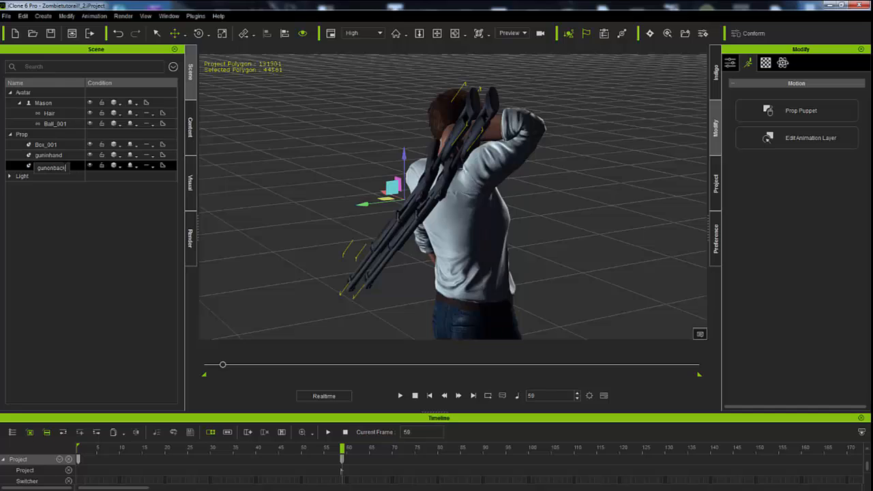
{"action": "key", "text": "Return"}
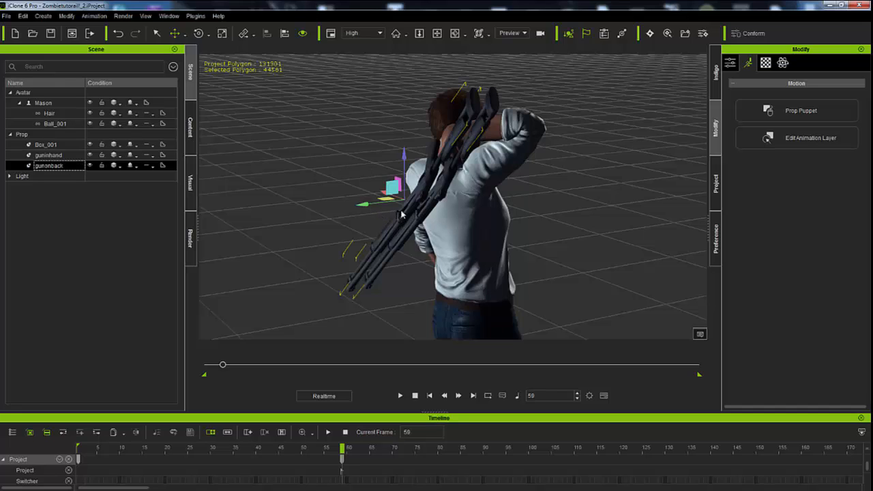
Move gunonback back along the green axis until it lines up exactly with the original gun.
{"action": "right_click_drag", "start_coordinate": [403, 215], "coordinate": [378, 215]}
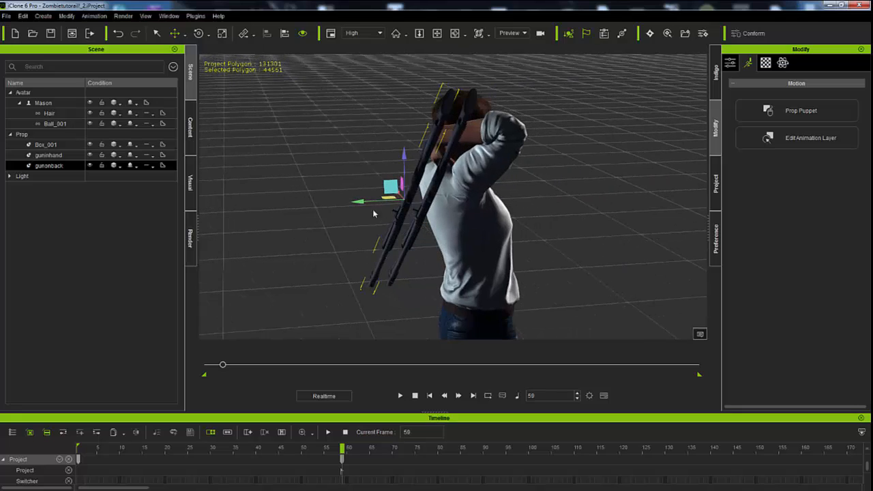
{"action": "left_click_drag", "start_coordinate": [365, 204], "coordinate": [385, 207]}
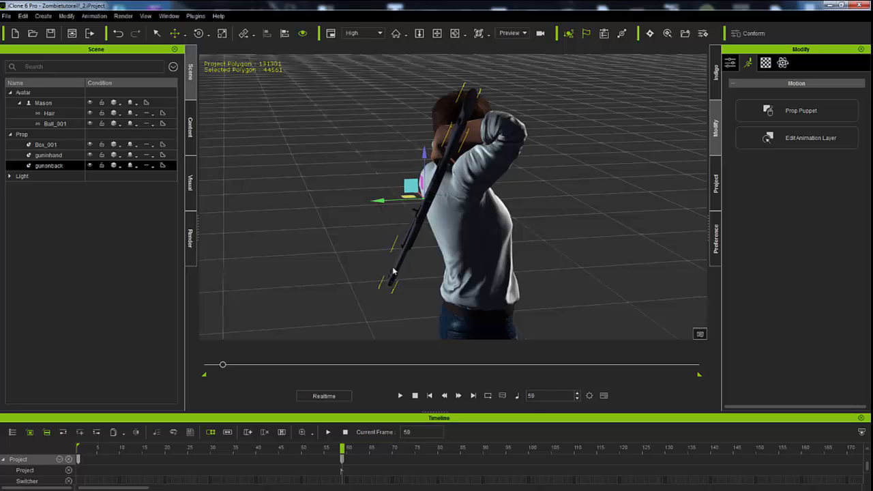
{"action": "right_click_drag", "start_coordinate": [411, 267], "coordinate": [283, 240]}
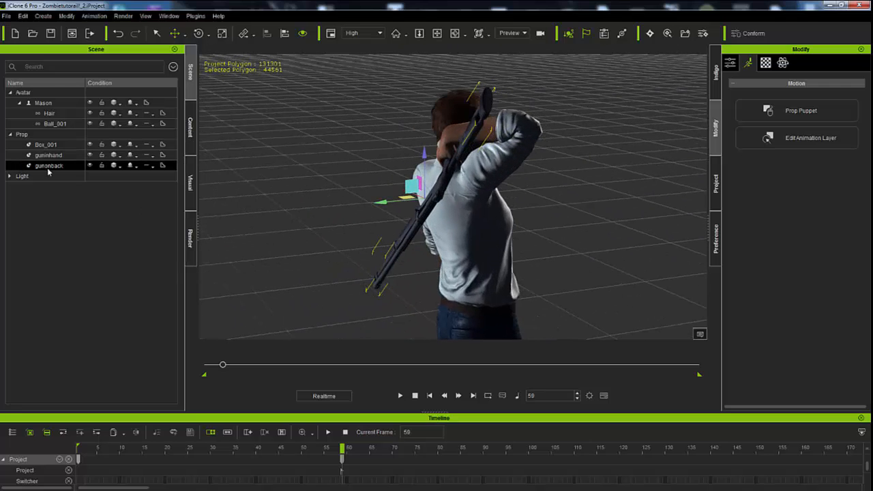
Try to attach gunonback to the avatar's upper back and check the assigned parent bone.
{"action": "right_click", "coordinate": [603, 170]}
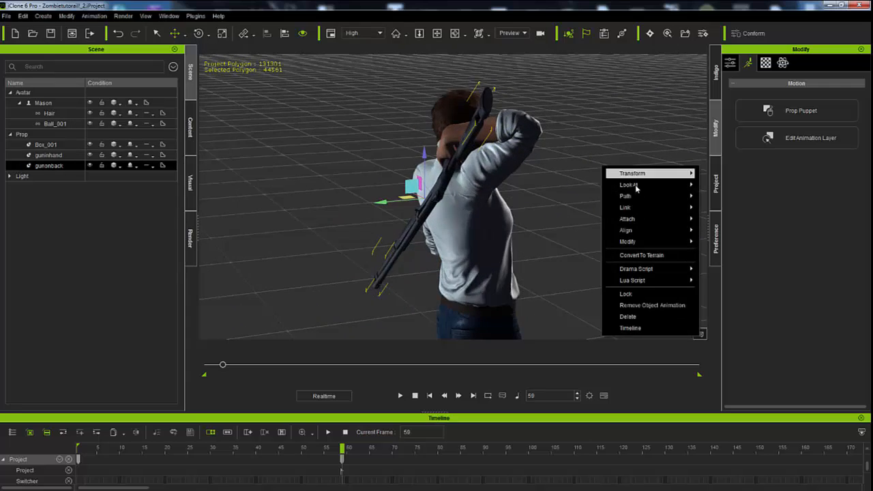
{"action": "mouse_move", "coordinate": [645, 219]}
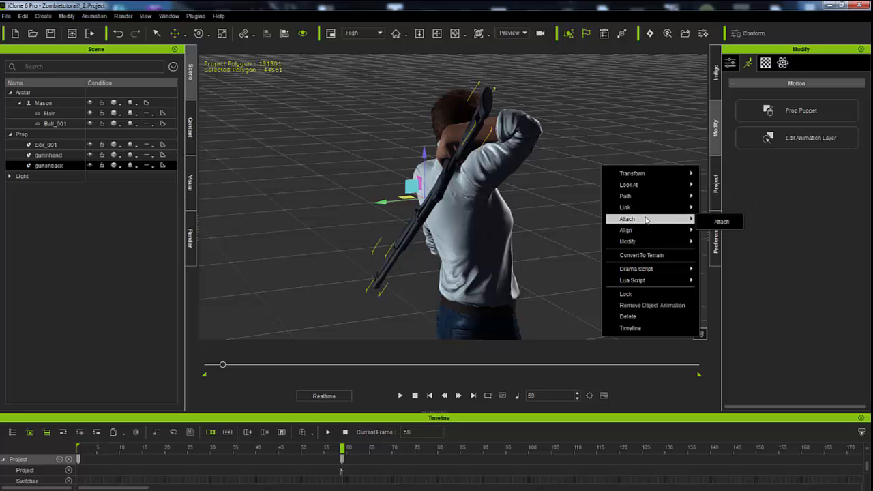
{"action": "left_click", "coordinate": [716, 222]}
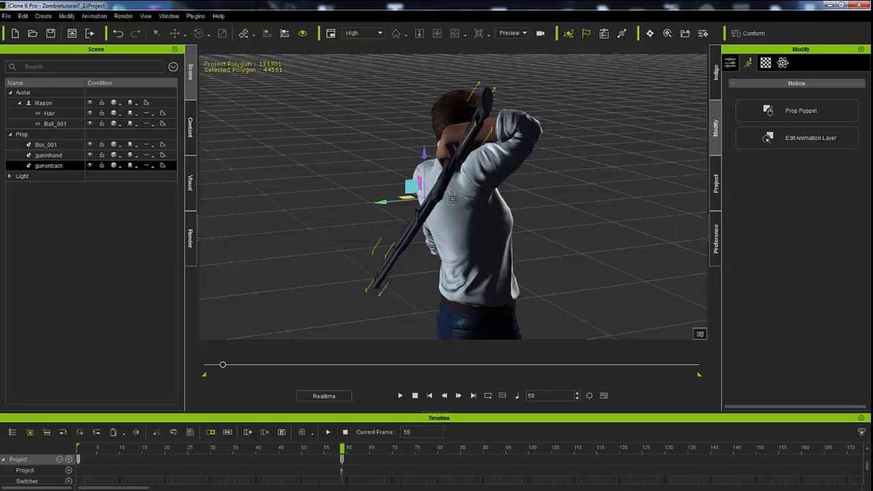
{"action": "left_click", "coordinate": [451, 200]}
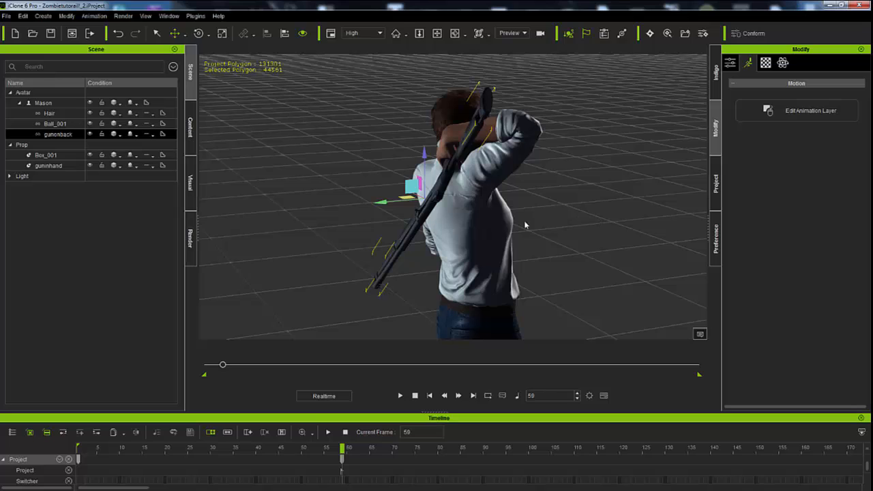
{"action": "left_click", "coordinate": [734, 63]}
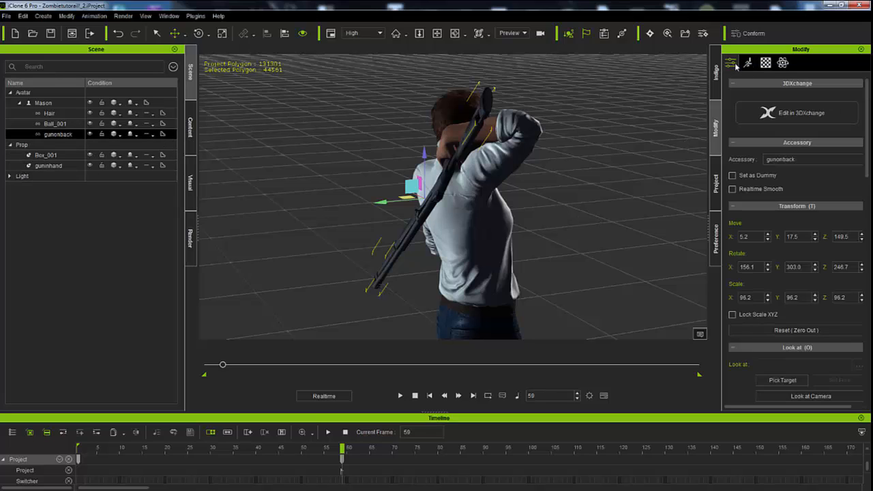
{"action": "scroll", "coordinate": [803, 280], "scroll_direction": "down", "scroll_amount": 8}
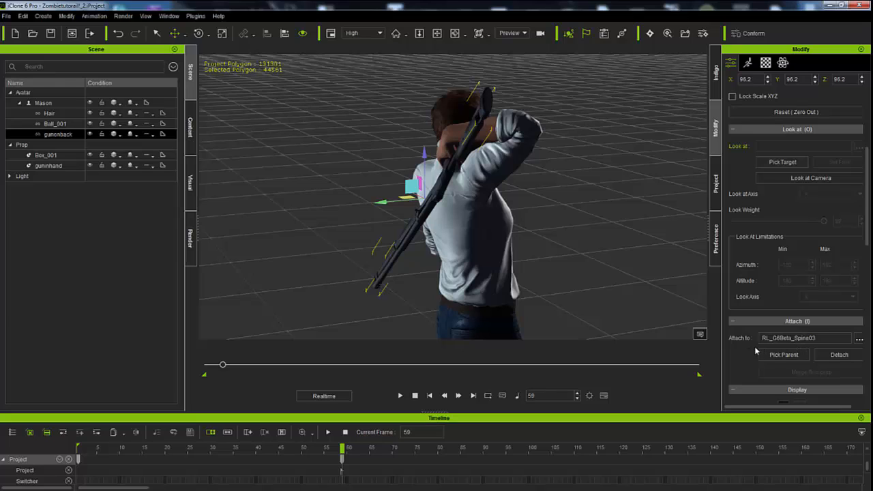
{"action": "scroll", "coordinate": [758, 345], "scroll_direction": "down", "scroll_amount": 1}
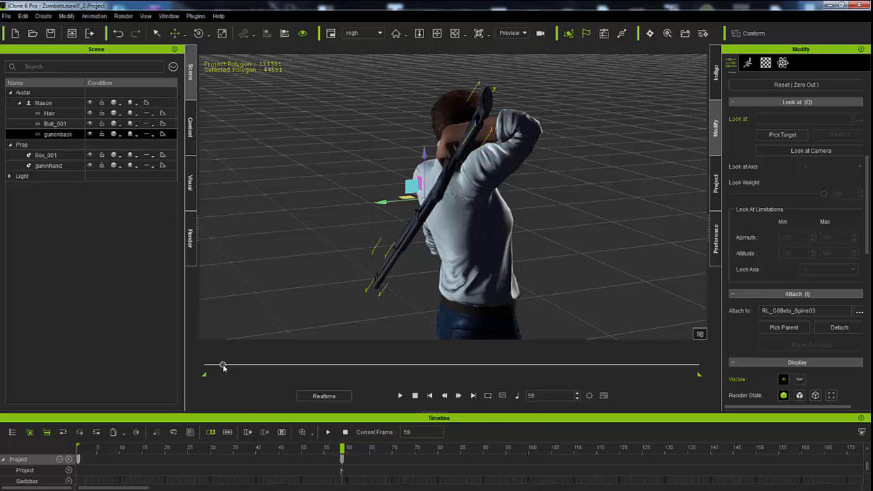
Try to remove gunonback's object animation, preview the motion up to frame 87 and return to frame 59.
{"action": "right_click", "coordinate": [624, 200]}
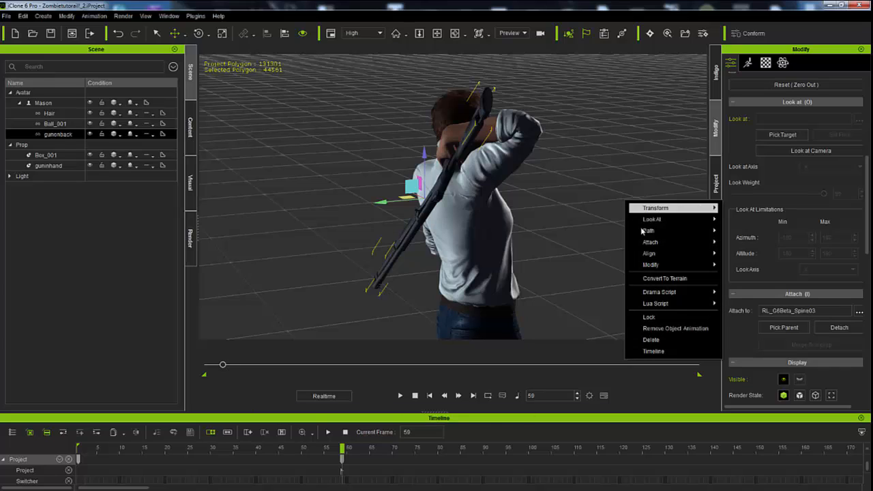
{"action": "left_click", "coordinate": [661, 329]}
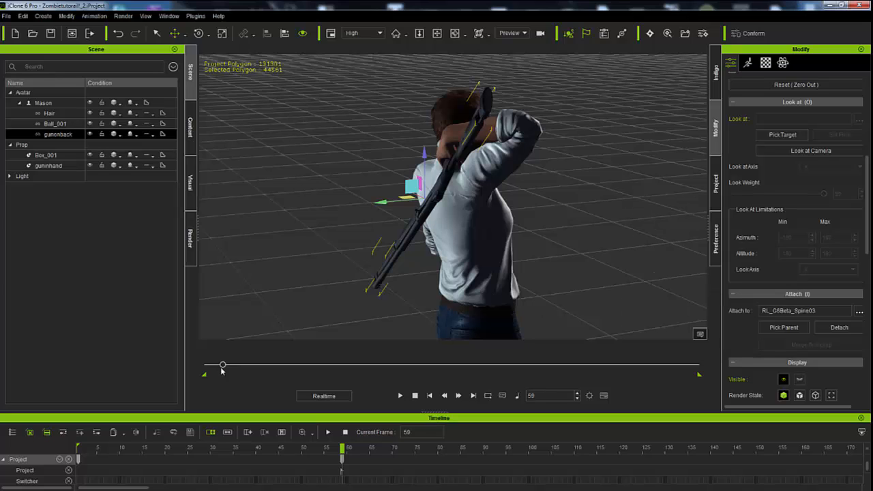
{"action": "mouse_move", "coordinate": [222, 367]}
{"action": "left_mouse_down"}
{"action": "mouse_move", "coordinate": [205, 365]}
{"action": "mouse_move", "coordinate": [231, 367]}
{"action": "left_mouse_up"}
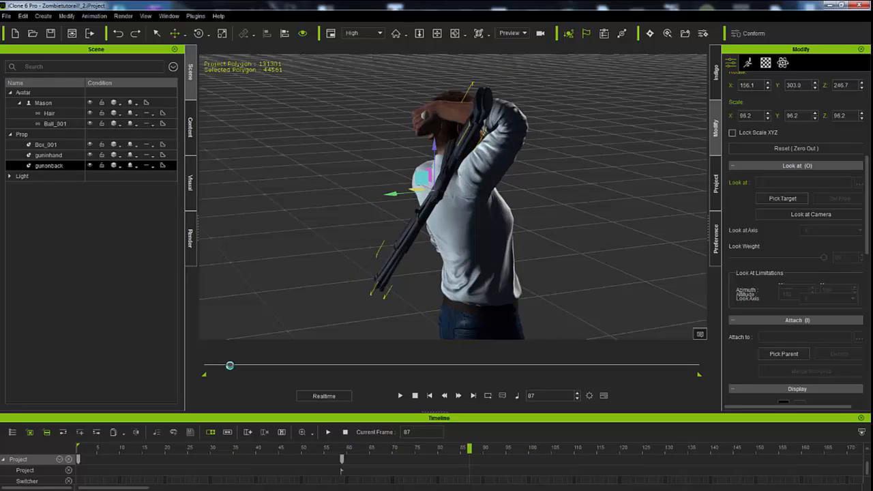
{"action": "left_click_drag", "start_coordinate": [469, 449], "coordinate": [342, 448]}
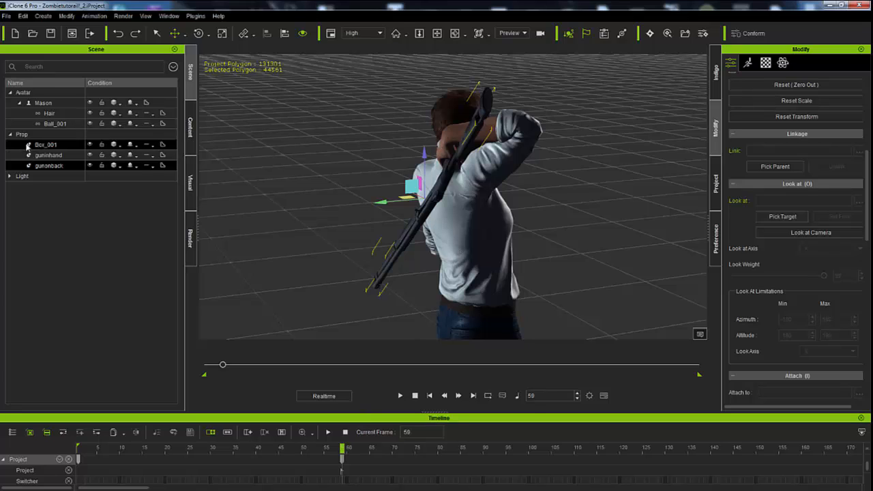
Attach guninhand to the avatar's right hand bone, RL_G6Beta_R_Hand, at frame 59.
{"action": "left_click", "coordinate": [60, 157]}
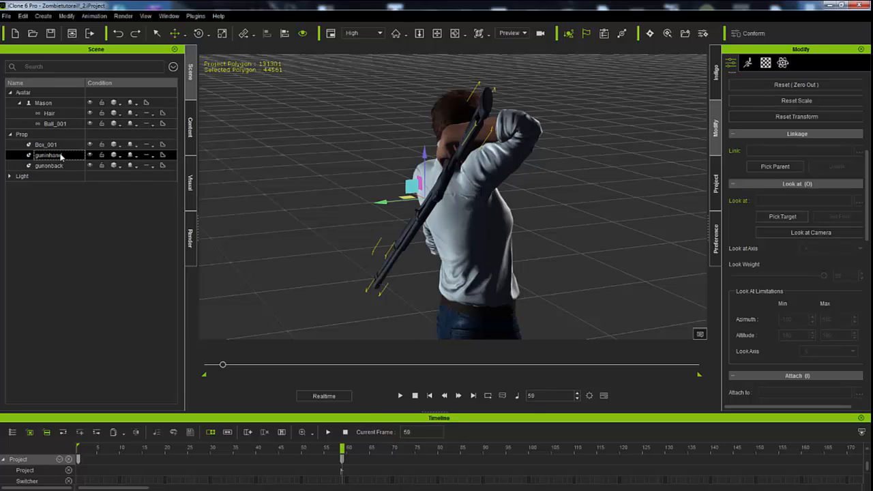
{"action": "right_click", "coordinate": [583, 149]}
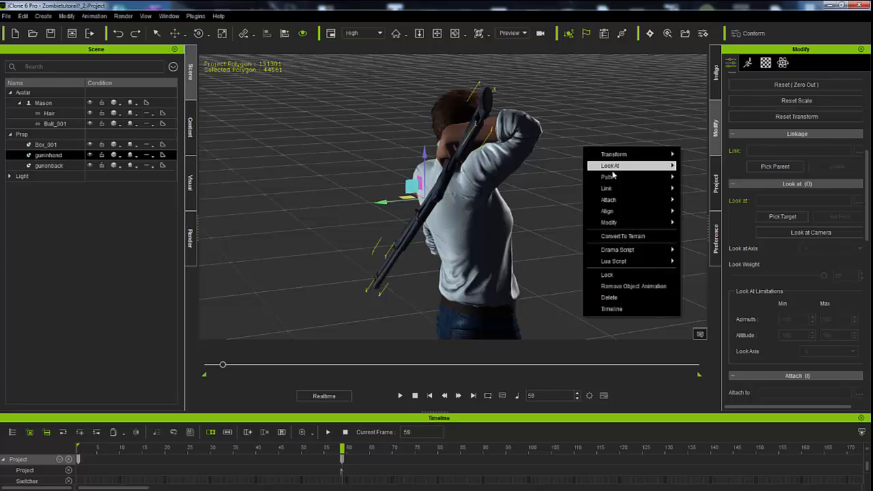
{"action": "mouse_move", "coordinate": [620, 200]}
{"action": "left_click", "coordinate": [704, 203]}
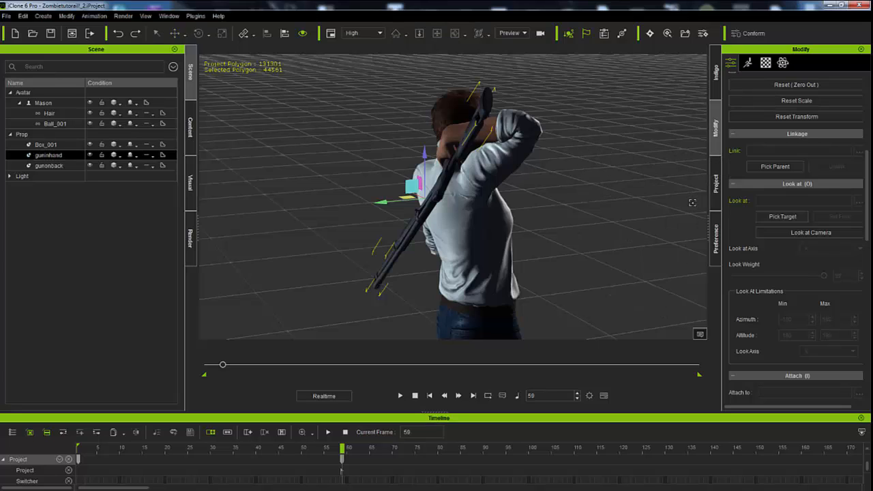
{"action": "left_click", "coordinate": [442, 148]}
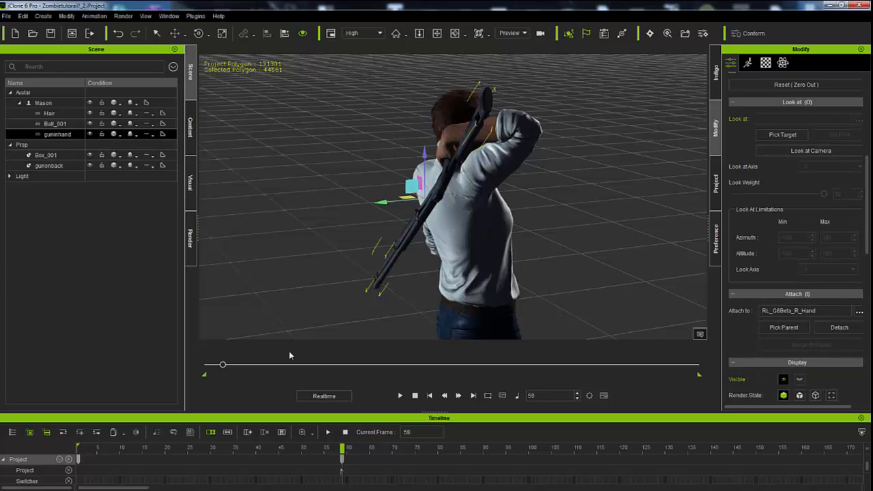
{"action": "mouse_move", "coordinate": [223, 365]}
{"action": "left_mouse_down"}
{"action": "mouse_move", "coordinate": [198, 363]}
{"action": "mouse_move", "coordinate": [234, 364]}
{"action": "mouse_move", "coordinate": [195, 360]}
{"action": "mouse_move", "coordinate": [265, 362]}
{"action": "mouse_move", "coordinate": [197, 355]}
{"action": "mouse_move", "coordinate": [229, 367]}
{"action": "mouse_move", "coordinate": [223, 364]}
{"action": "left_mouse_up"}
{"action": "left_click_drag", "start_coordinate": [348, 455], "coordinate": [342, 457]}
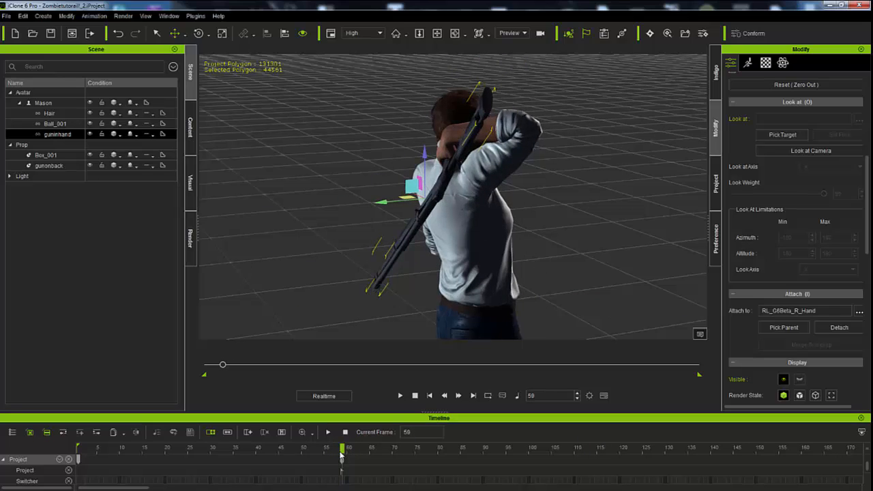
Attach gunonback to the avatar's upper spine bone, RL_G6Beta_Spine03, at frame 59.
{"action": "left_click", "coordinate": [53, 167]}
{"action": "right_click", "coordinate": [375, 202]}
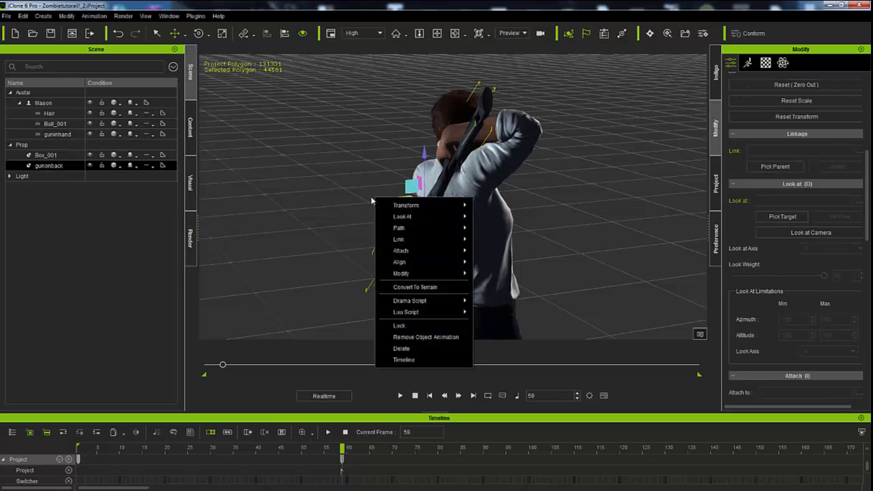
{"action": "mouse_move", "coordinate": [445, 253]}
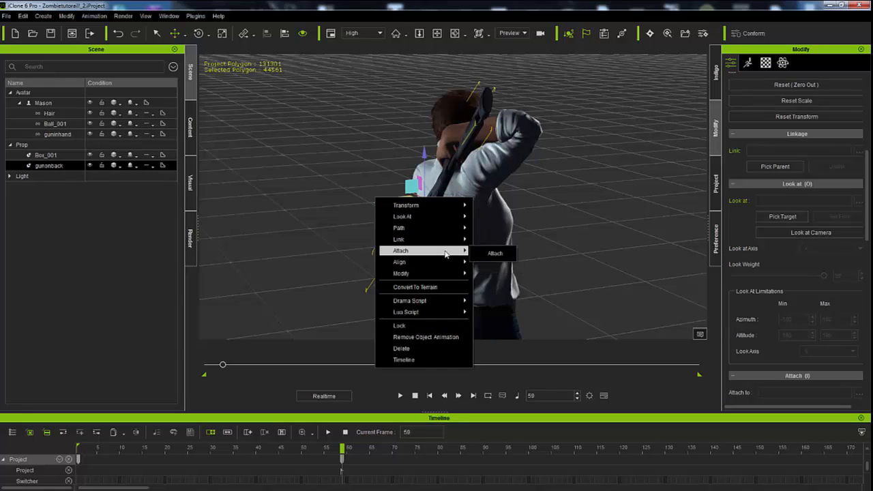
{"action": "left_click", "coordinate": [495, 253]}
{"action": "left_click", "coordinate": [469, 213]}
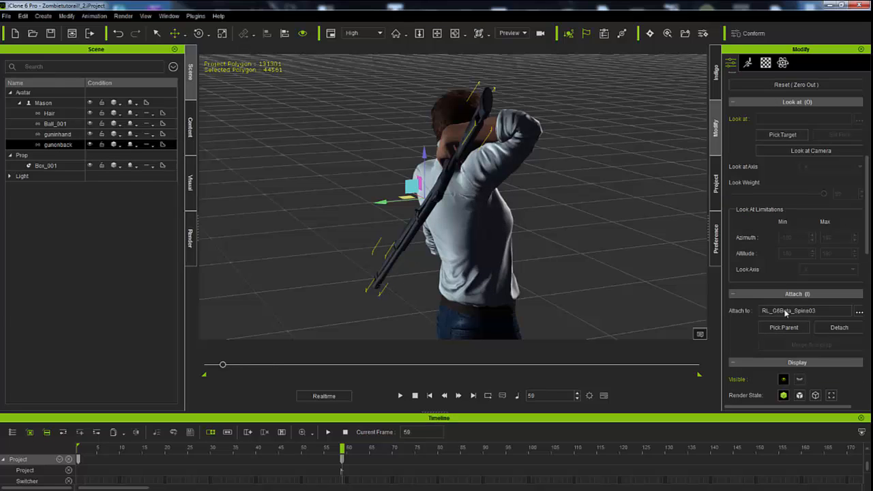
Inspect the overlapping guns on the avatar's back, and remove the object animation from gunonback.
{"action": "right_click_drag", "start_coordinate": [583, 329], "coordinate": [494, 301]}
{"action": "right_click_drag", "start_coordinate": [434, 271], "coordinate": [676, 248]}
{"action": "right_click_drag", "start_coordinate": [517, 272], "coordinate": [374, 266]}
{"action": "scroll", "coordinate": [375, 266], "scroll_direction": "up", "scroll_amount": 1}
{"action": "right_click_drag", "start_coordinate": [445, 245], "coordinate": [425, 234]}
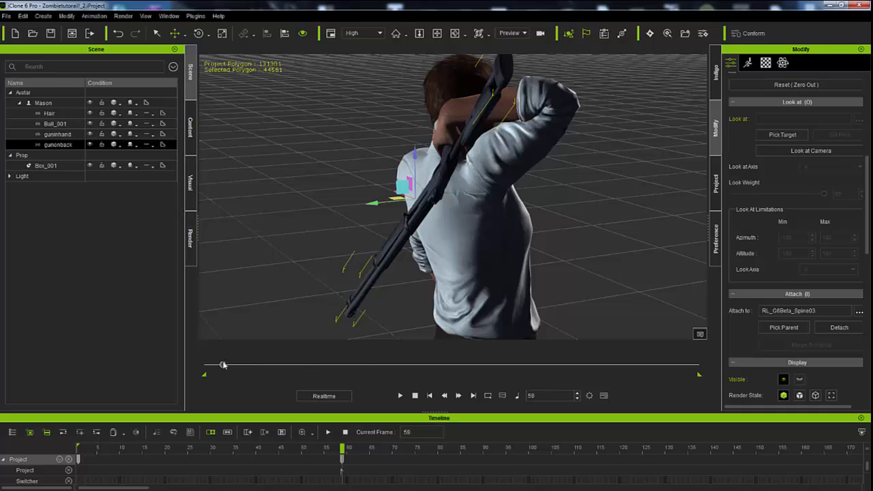
{"action": "right_click", "coordinate": [260, 221]}
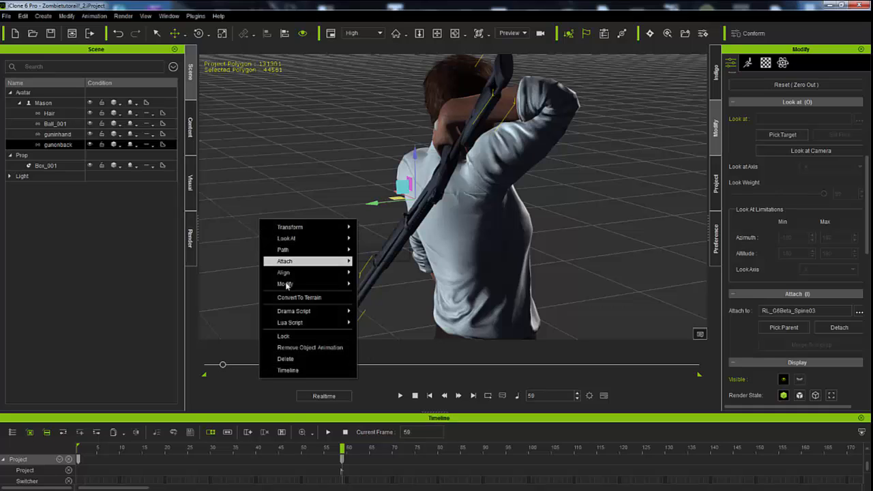
{"action": "left_click", "coordinate": [334, 348]}
Go to frame 1 and examine the positions of gunonback on the back and guninhand in the right hand.
{"action": "left_click_drag", "start_coordinate": [222, 367], "coordinate": [207, 367]}
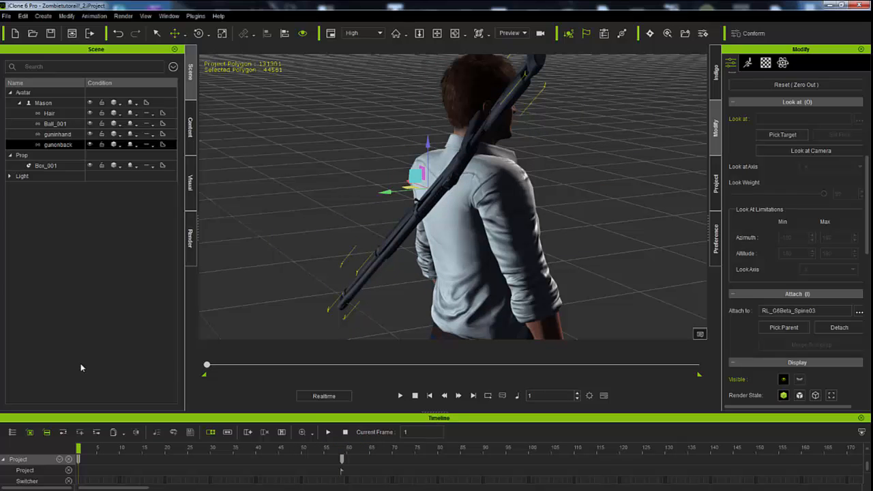
{"action": "right_click_drag", "start_coordinate": [588, 203], "coordinate": [389, 211]}
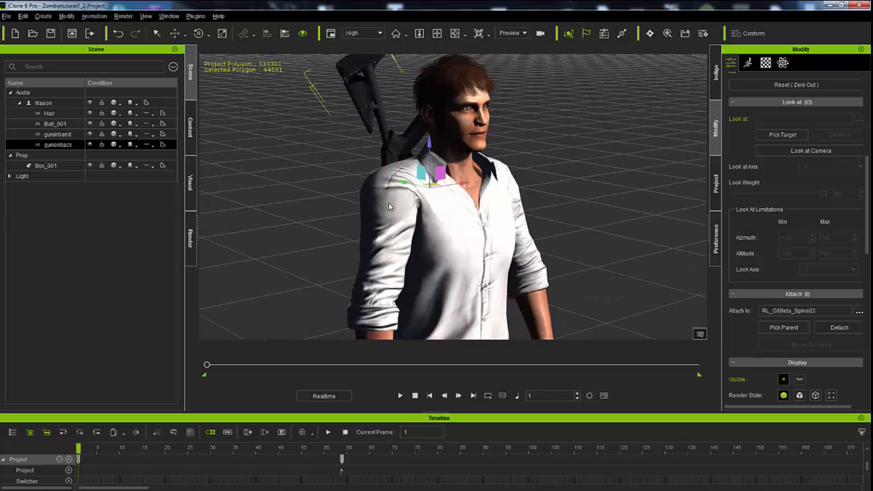
{"action": "middle_click_drag", "start_coordinate": [388, 211], "coordinate": [395, 97]}
{"action": "right_click_drag", "start_coordinate": [432, 159], "coordinate": [335, 171]}
{"action": "middle_click_drag", "start_coordinate": [335, 171], "coordinate": [421, 118]}
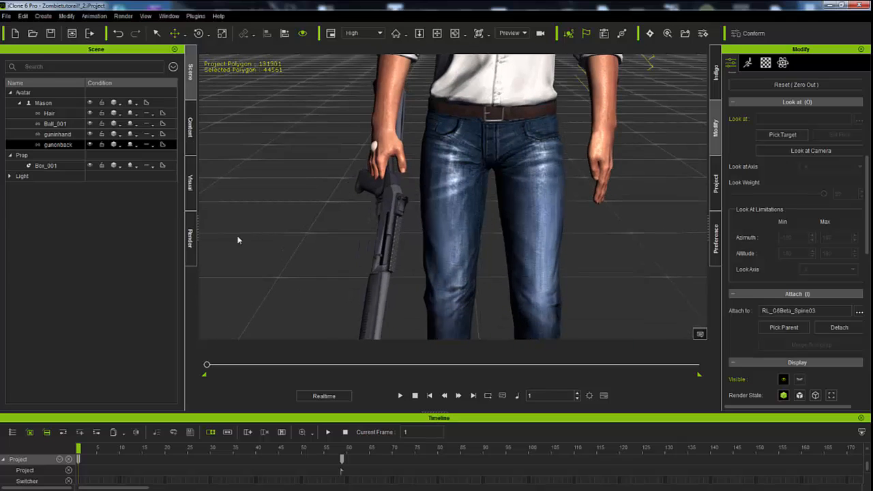
{"action": "left_click", "coordinate": [58, 134]}
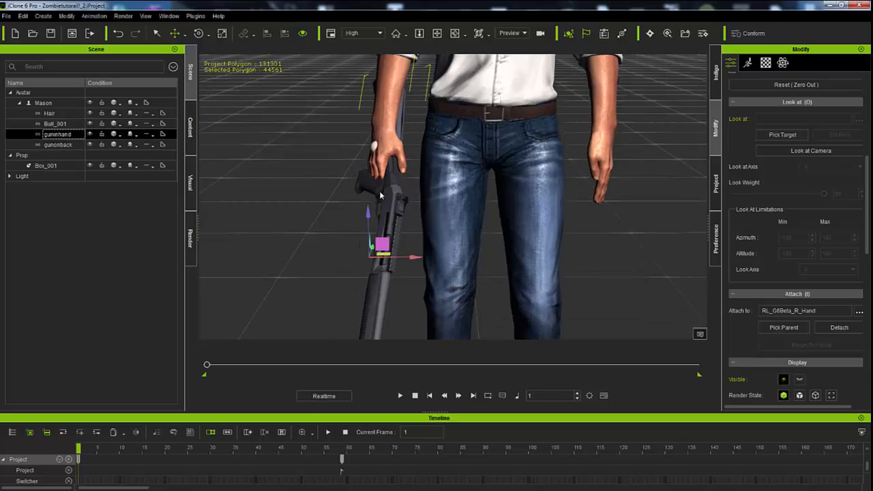
{"action": "scroll", "coordinate": [384, 224], "scroll_direction": "down", "scroll_amount": 2}
{"action": "scroll", "coordinate": [386, 226], "scroll_direction": "up", "scroll_amount": 1}
{"action": "mouse_move", "coordinate": [392, 201]}
{"action": "left_mouse_down"}
{"action": "mouse_move", "coordinate": [396, 187]}
{"action": "mouse_move", "coordinate": [396, 194]}
{"action": "left_mouse_up"}
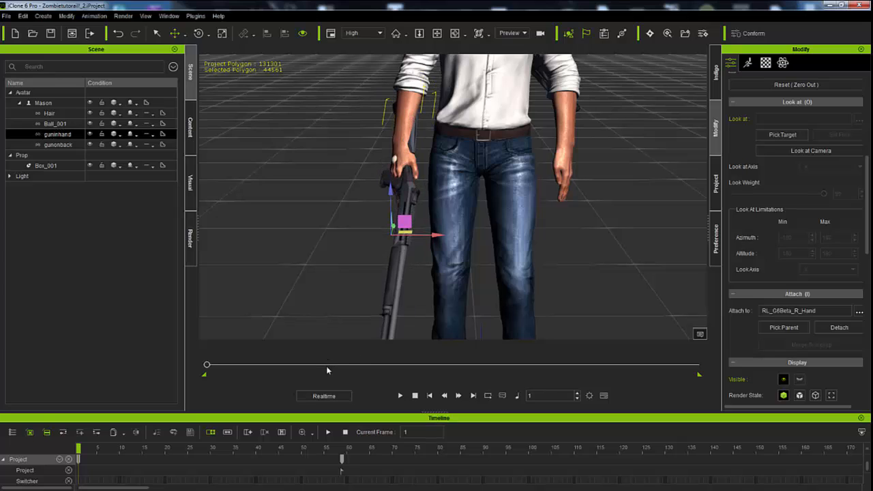
Display the Visible track for guninhand in the timeline.
{"action": "scroll", "coordinate": [412, 321], "scroll_direction": "down", "scroll_amount": 8}
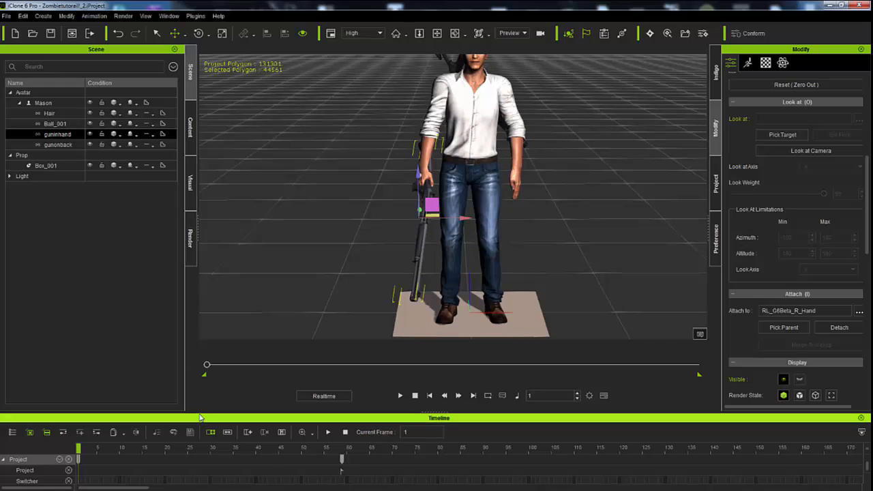
{"action": "left_click_drag", "start_coordinate": [431, 411], "coordinate": [442, 266]}
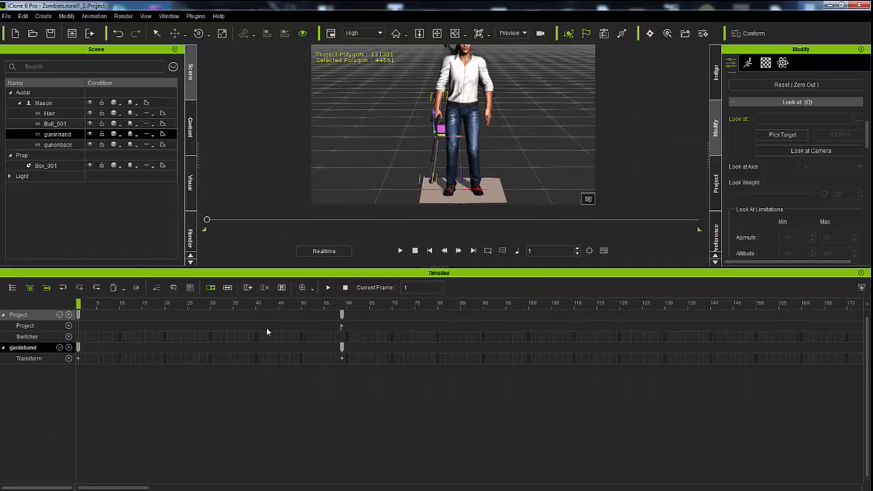
{"action": "left_click", "coordinate": [60, 348]}
{"action": "left_click", "coordinate": [68, 411]}
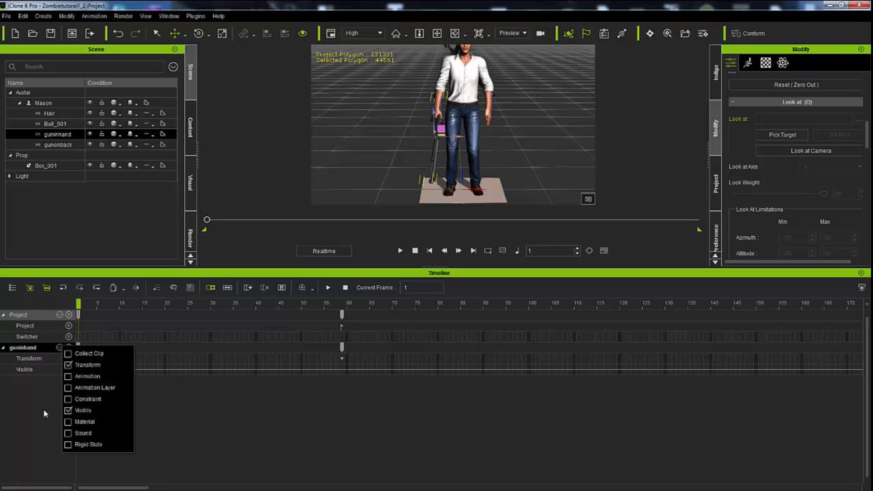
{"action": "left_click", "coordinate": [44, 414]}
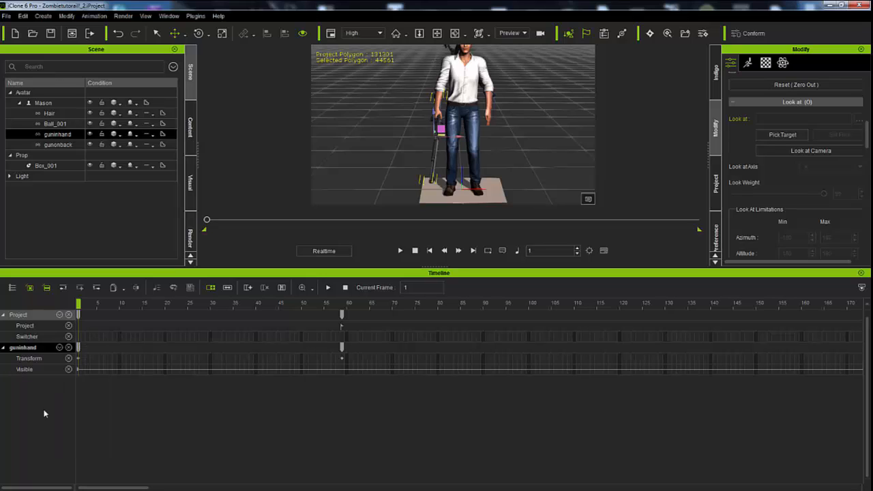
Switch guninhand's visibility off with a key at frame 1.
{"action": "left_click", "coordinate": [76, 314]}
{"action": "left_click", "coordinate": [78, 369]}
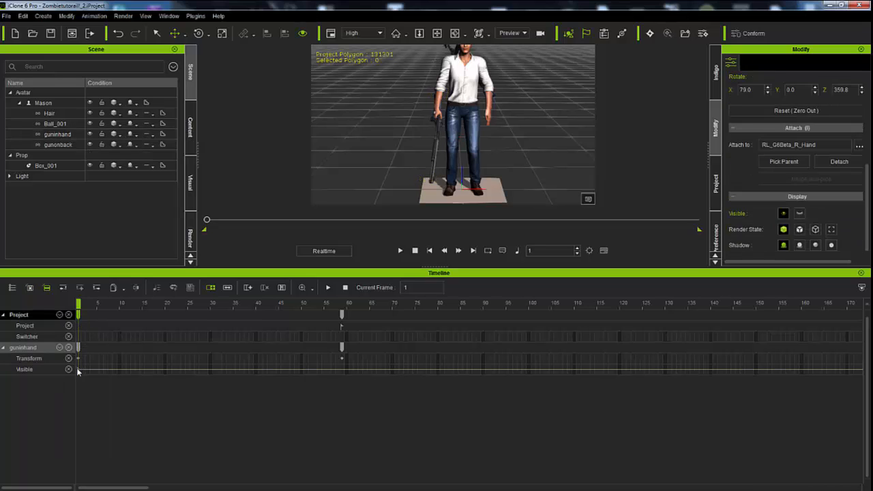
{"action": "right_click", "coordinate": [80, 370]}
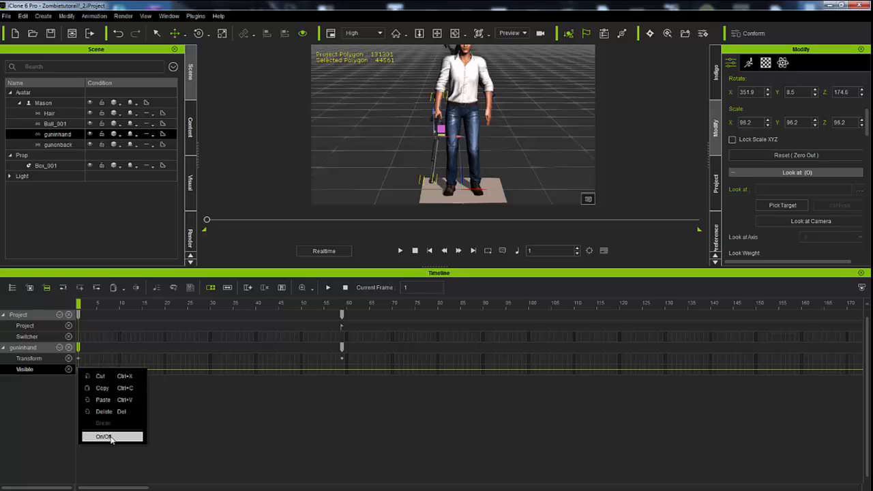
{"action": "left_click", "coordinate": [113, 437]}
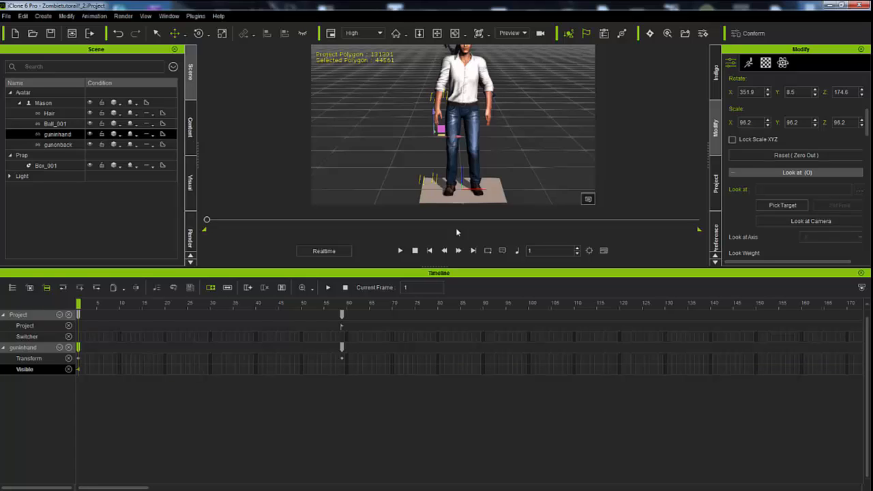
{"action": "left_click_drag", "start_coordinate": [440, 270], "coordinate": [437, 421]}
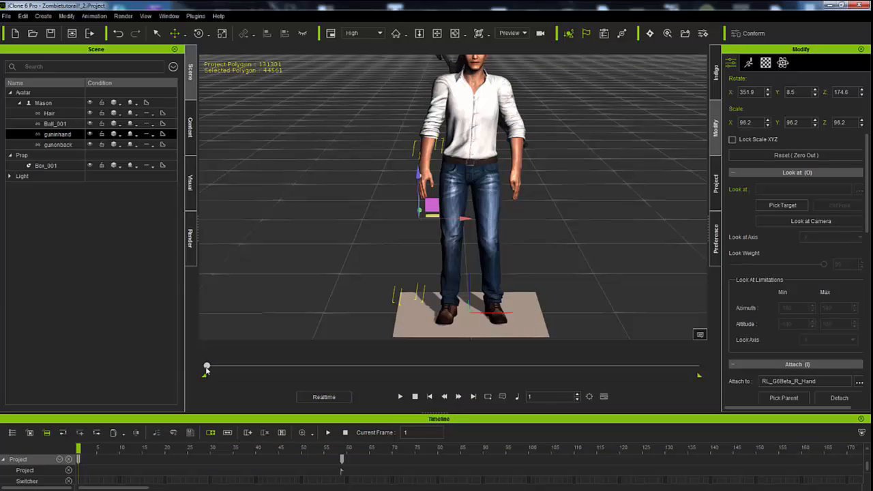
Switch guninhand's visibility on with a key at frame 59, where the hand reaches behind the back.
{"action": "left_click_drag", "start_coordinate": [206, 369], "coordinate": [221, 366]}
{"action": "left_click_drag", "start_coordinate": [327, 450], "coordinate": [342, 452]}
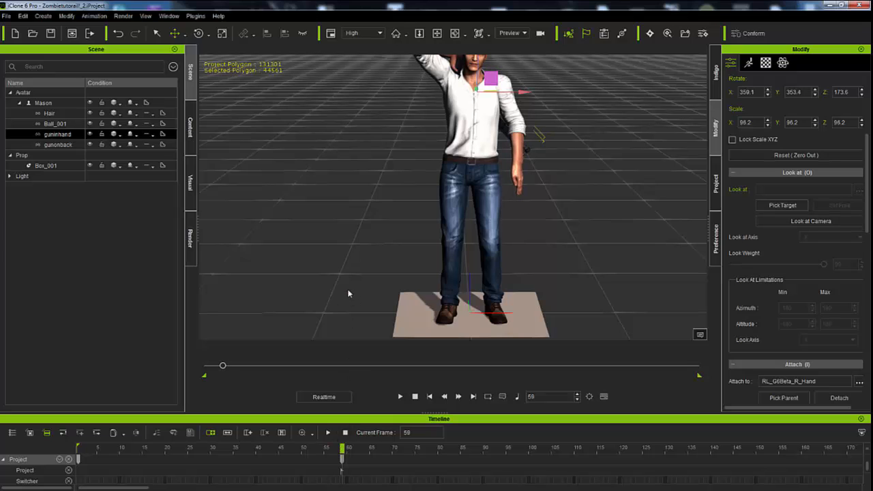
{"action": "right_click_drag", "start_coordinate": [346, 291], "coordinate": [431, 311]}
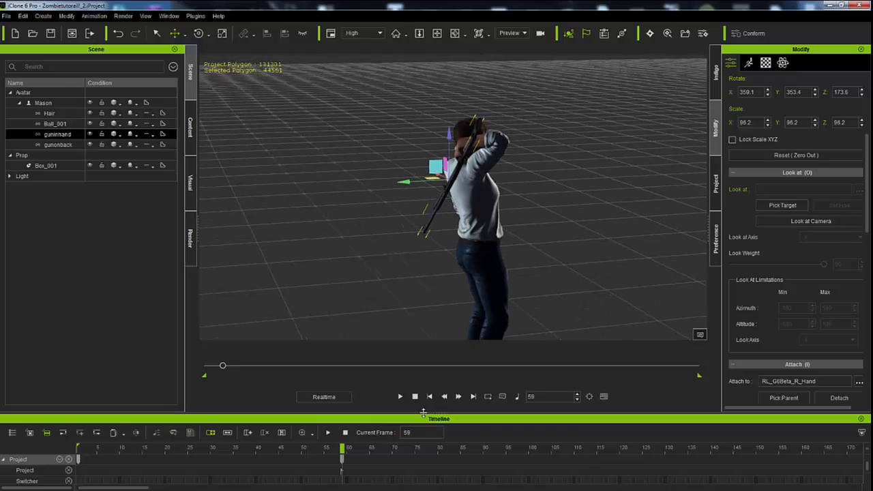
{"action": "left_click_drag", "start_coordinate": [428, 419], "coordinate": [406, 286]}
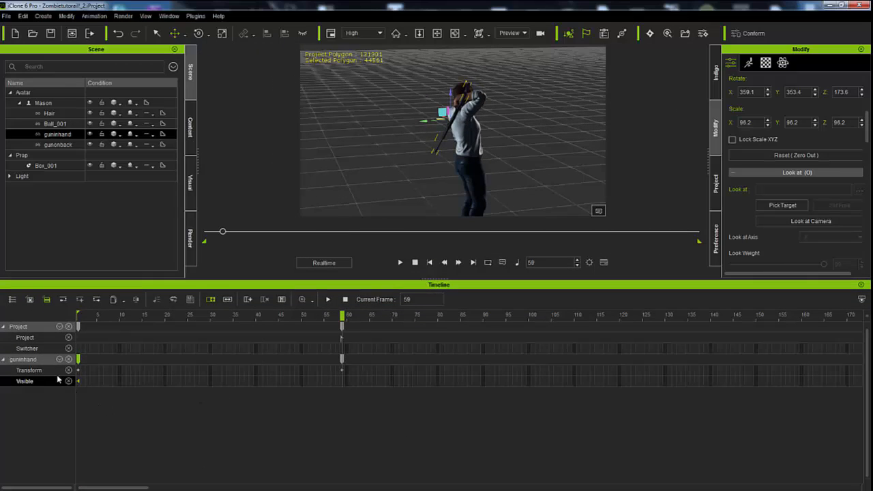
{"action": "right_click", "coordinate": [343, 385]}
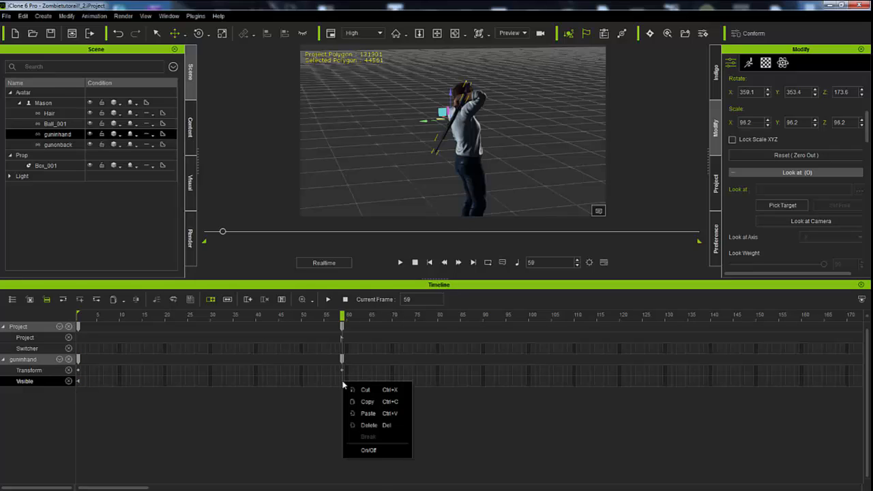
{"action": "left_click", "coordinate": [376, 448]}
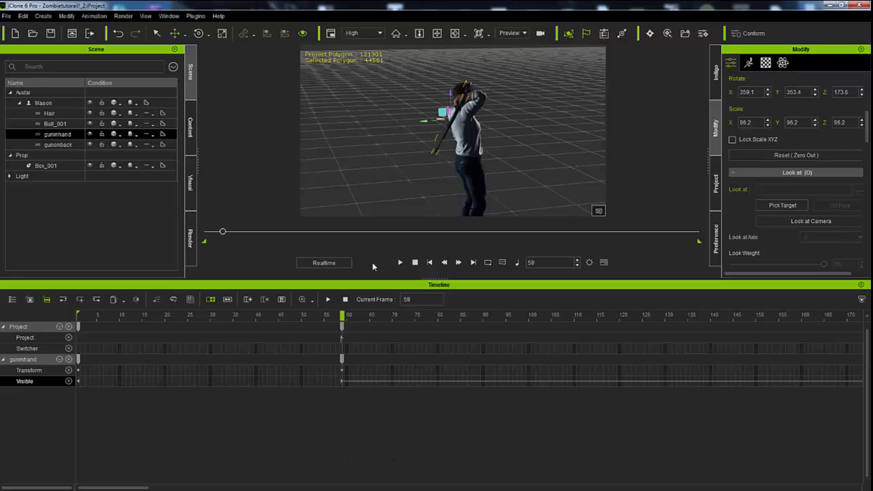
Show gunonback's tracks in the timeline and switch its visibility off at frame 59.
{"action": "left_click", "coordinate": [66, 145]}
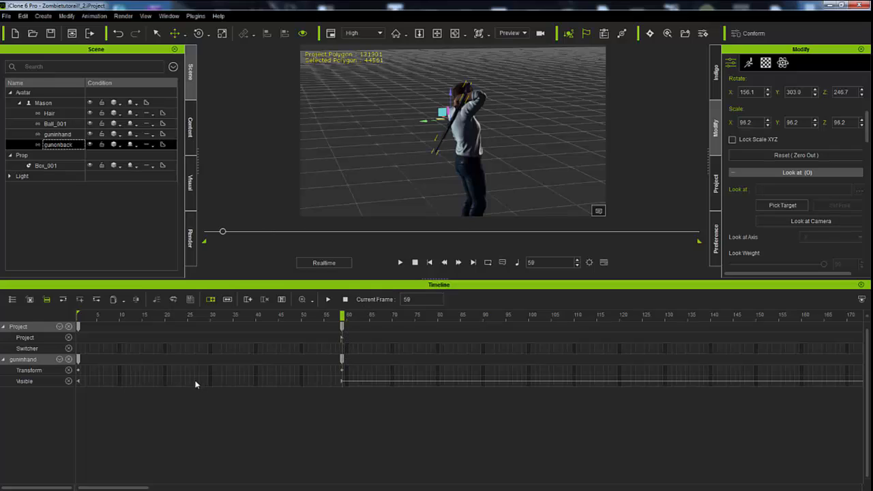
{"action": "left_click", "coordinate": [30, 300]}
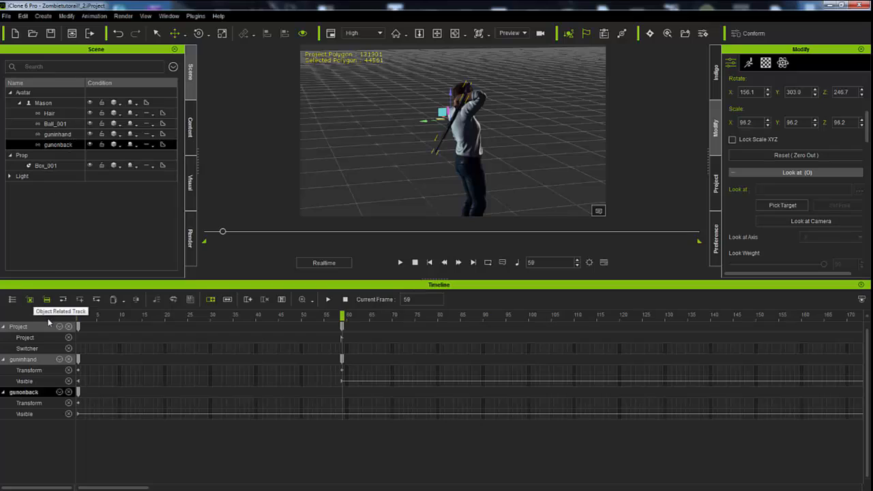
{"action": "right_click", "coordinate": [343, 407]}
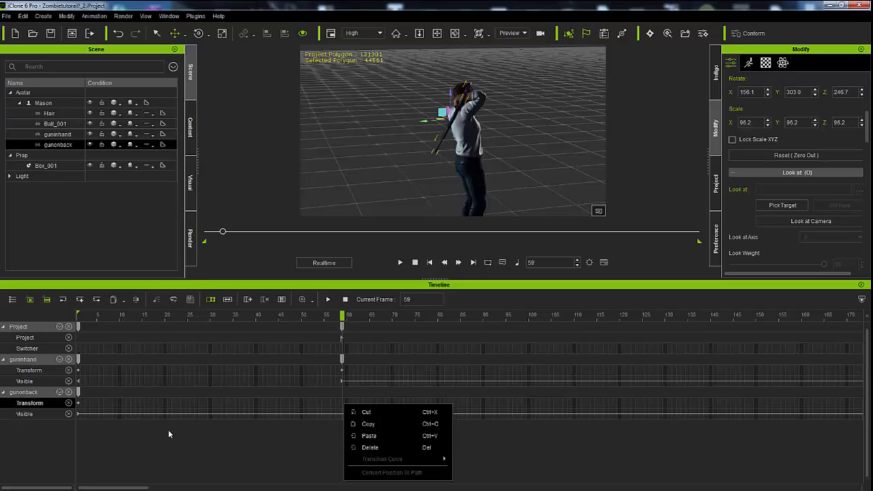
{"action": "left_click", "coordinate": [343, 413]}
{"action": "right_click", "coordinate": [343, 414]}
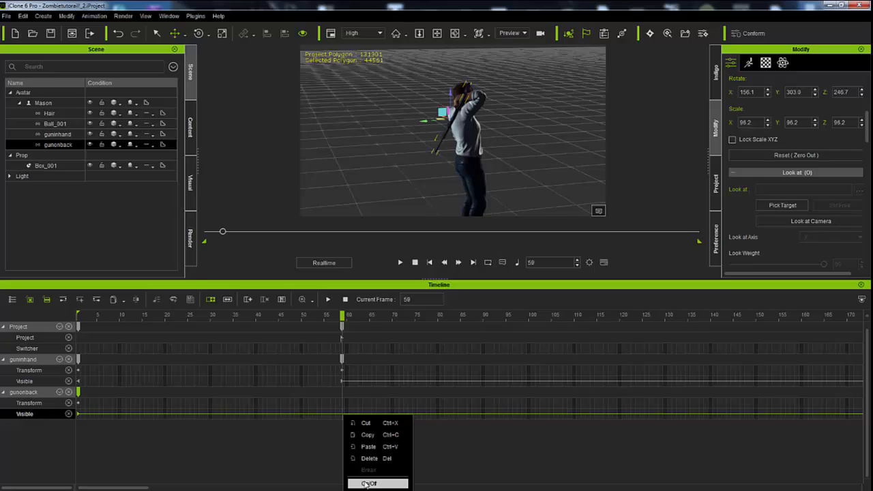
{"action": "left_click", "coordinate": [366, 483]}
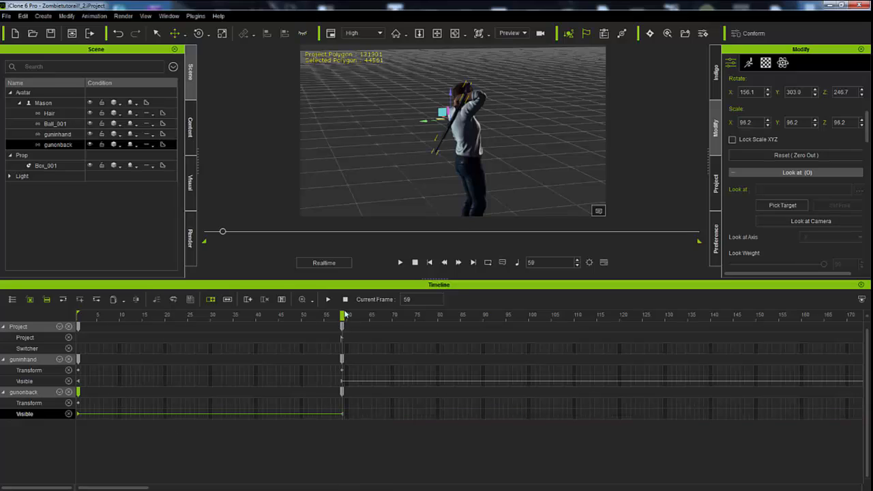
Scrub from frame 59 to 75 and play the animation from frame 1 to check the gun swap from back to hand.
{"action": "scroll", "coordinate": [438, 151], "scroll_direction": "up", "scroll_amount": 5}
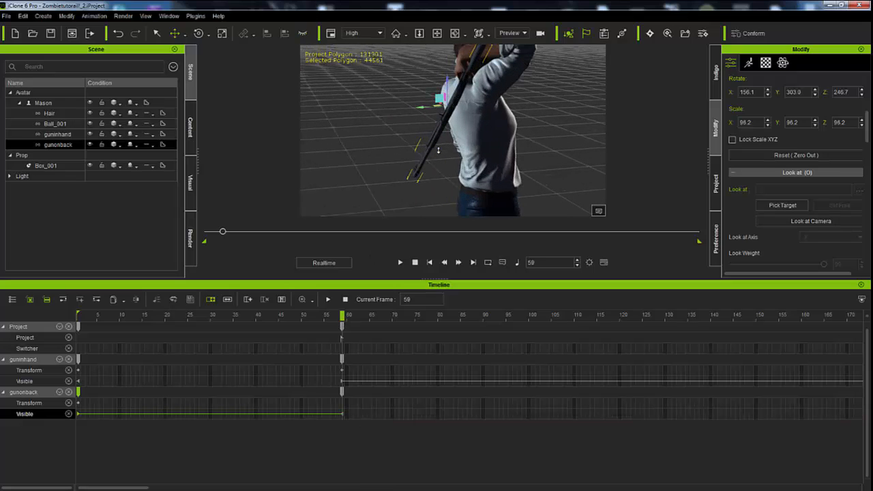
{"action": "right_click_drag", "start_coordinate": [438, 150], "coordinate": [349, 154]}
{"action": "left_click_drag", "start_coordinate": [344, 317], "coordinate": [415, 380]}
{"action": "left_click_drag", "start_coordinate": [446, 285], "coordinate": [414, 421]}
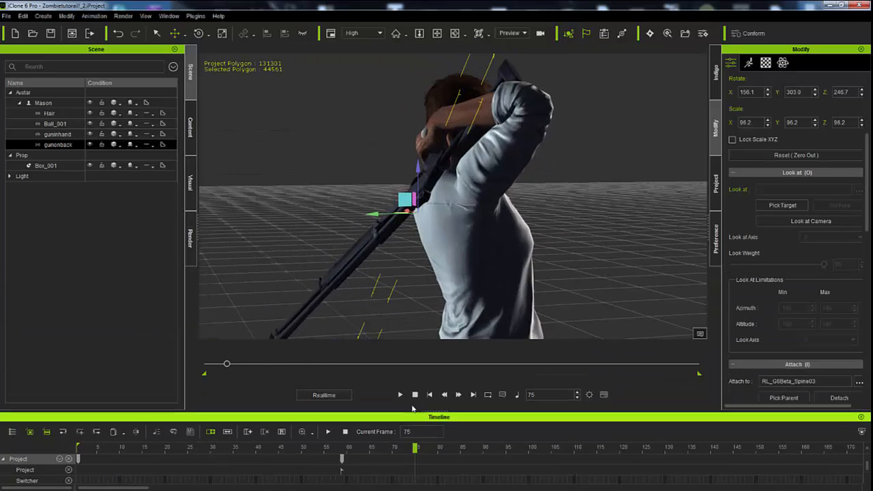
{"action": "right_click_drag", "start_coordinate": [437, 266], "coordinate": [497, 266]}
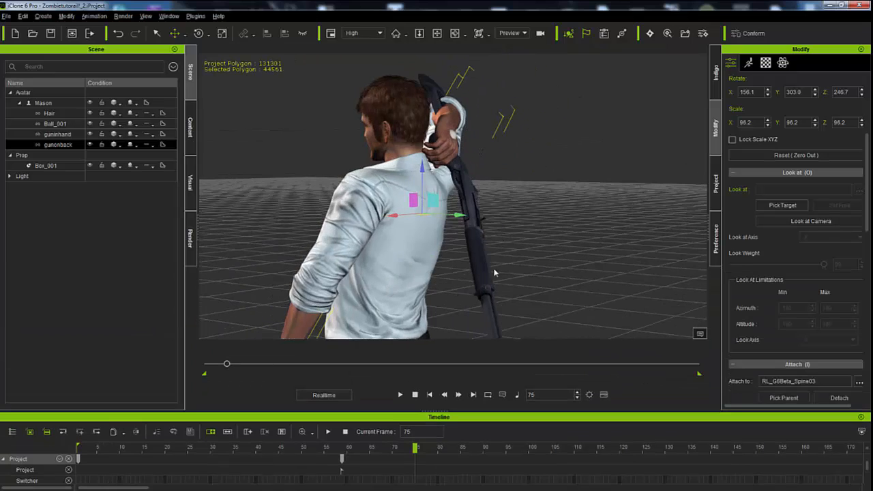
{"action": "left_click_drag", "start_coordinate": [415, 450], "coordinate": [77, 449]}
{"action": "key", "text": "space"}
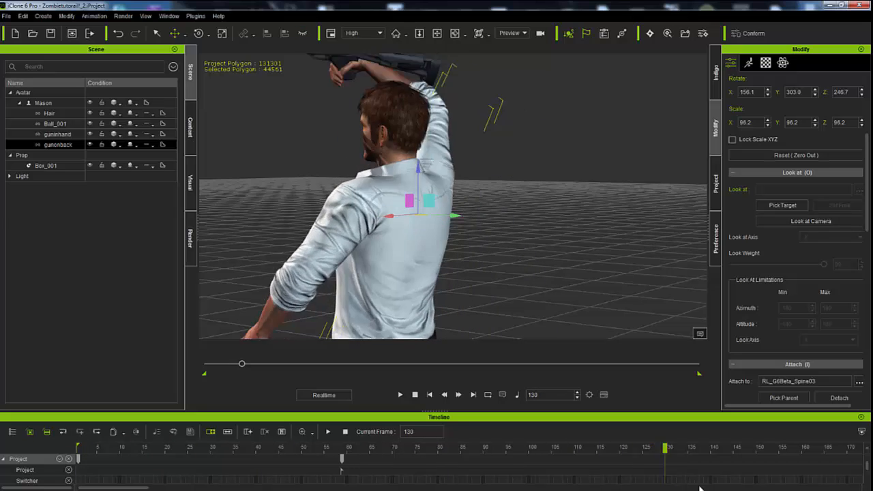
Go to frame 64 and open Edit Motion Layer for the avatar, with his back and raised right hand in view.
{"action": "left_click_drag", "start_coordinate": [403, 471], "coordinate": [365, 488]}
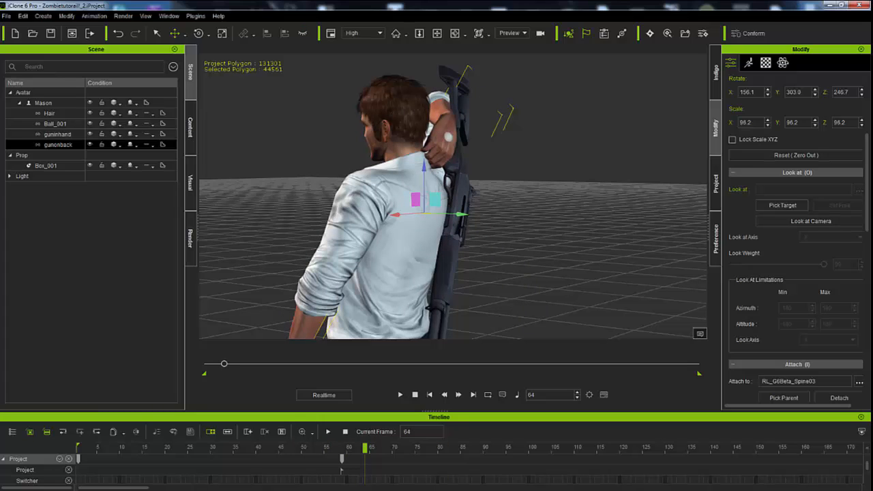
{"action": "left_click", "coordinate": [62, 137]}
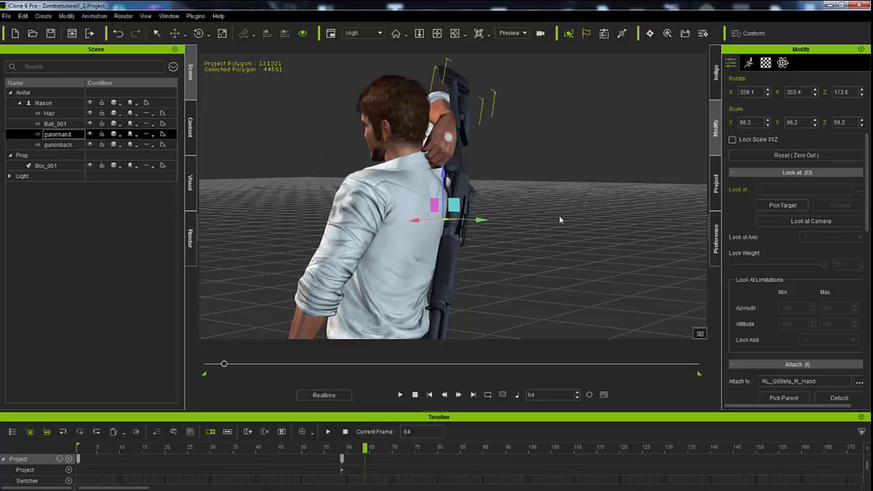
{"action": "right_click_drag", "start_coordinate": [556, 218], "coordinate": [507, 146]}
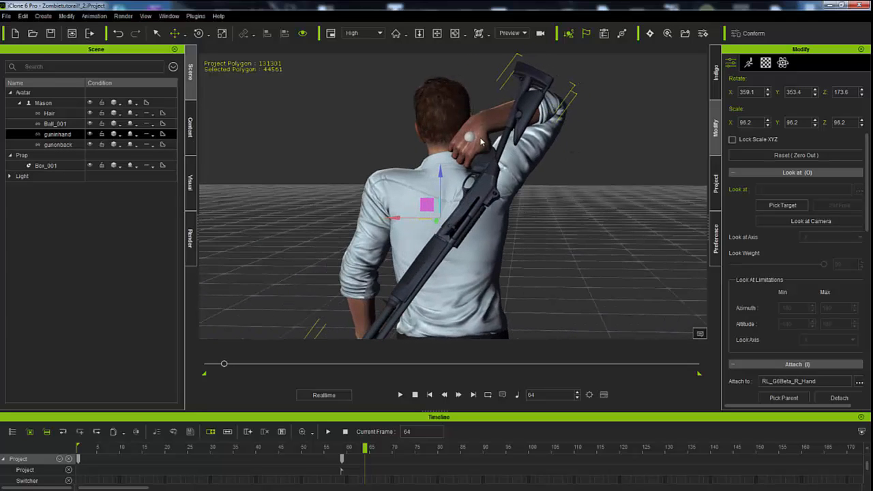
{"action": "left_click", "coordinate": [428, 229]}
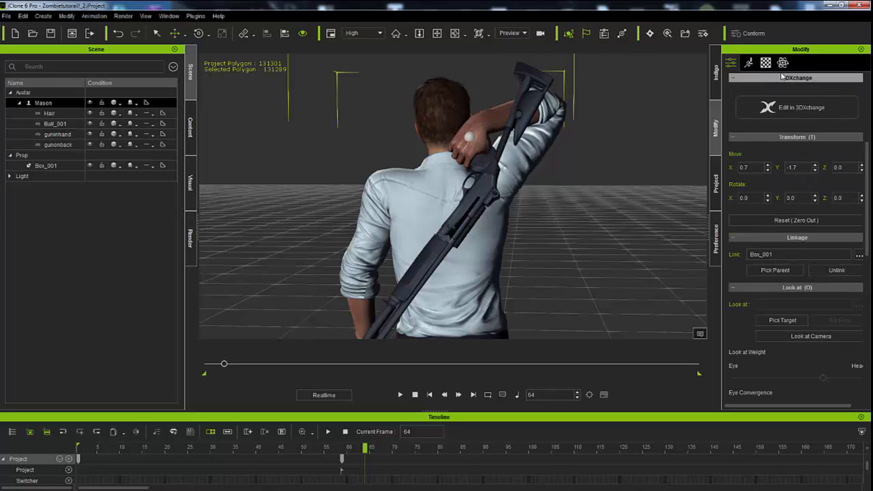
{"action": "left_click", "coordinate": [749, 63]}
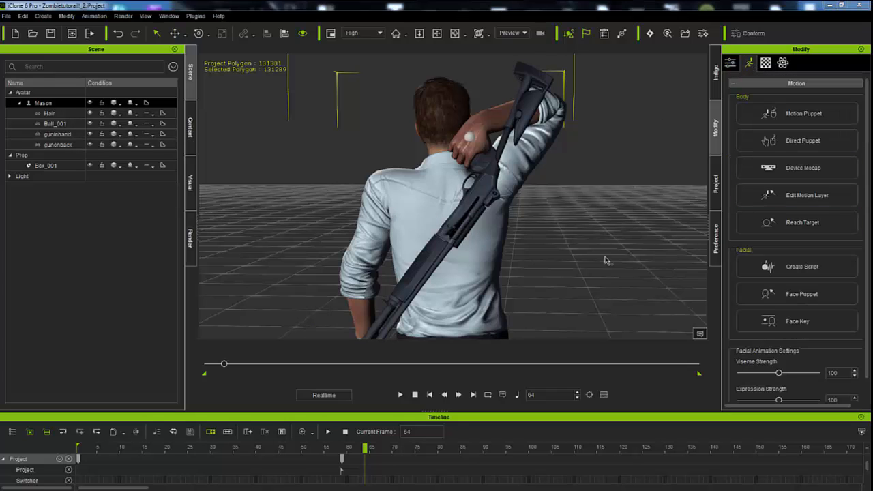
{"action": "scroll", "coordinate": [583, 270], "scroll_direction": "down", "scroll_amount": 4}
{"action": "middle_click_drag", "start_coordinate": [543, 279], "coordinate": [545, 176]}
{"action": "scroll", "coordinate": [543, 198], "scroll_direction": "down", "scroll_amount": 4}
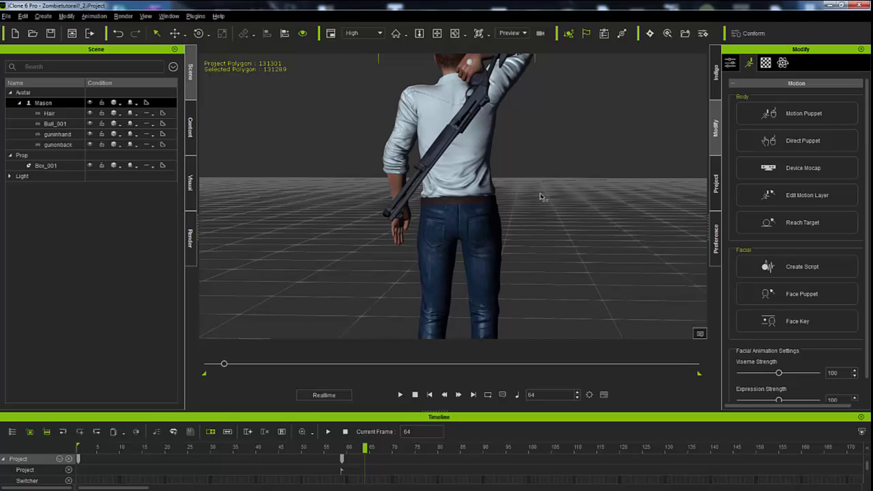
{"action": "right_click_drag", "start_coordinate": [513, 205], "coordinate": [573, 191]}
{"action": "scroll", "coordinate": [573, 191], "scroll_direction": "up", "scroll_amount": 4}
{"action": "middle_click_drag", "start_coordinate": [568, 168], "coordinate": [574, 287]}
{"action": "mouse_move", "coordinate": [547, 227]}
{"action": "right_mouse_down"}
{"action": "mouse_move", "coordinate": [462, 219]}
{"action": "mouse_move", "coordinate": [539, 225]}
{"action": "right_mouse_up"}
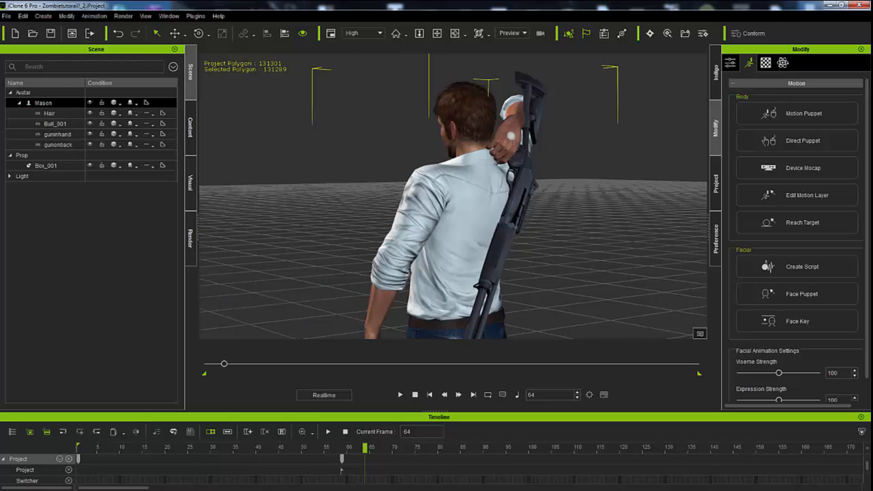
{"action": "key", "text": "n"}
{"action": "left_click_drag", "start_coordinate": [497, 154], "coordinate": [232, 134]}
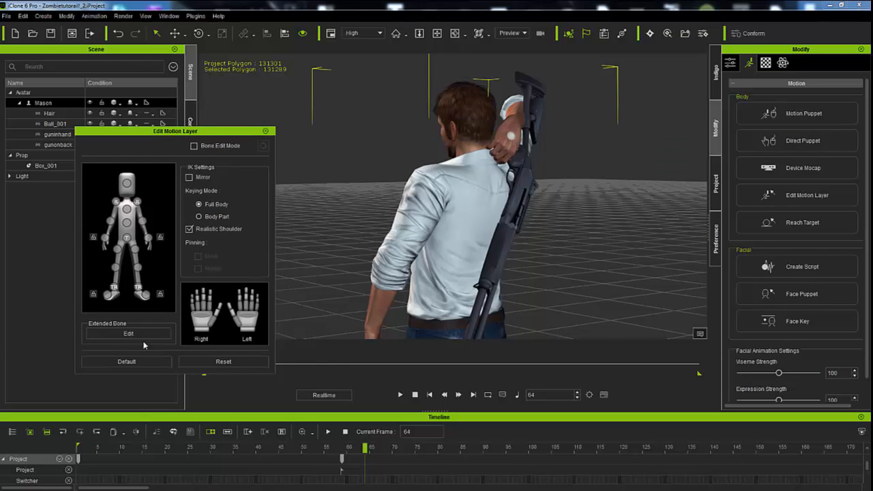
Rotate the avatar's right hand at frame 64 so the gun swings to roughly horizontal behind the shoulders.
{"action": "left_click", "coordinate": [104, 238]}
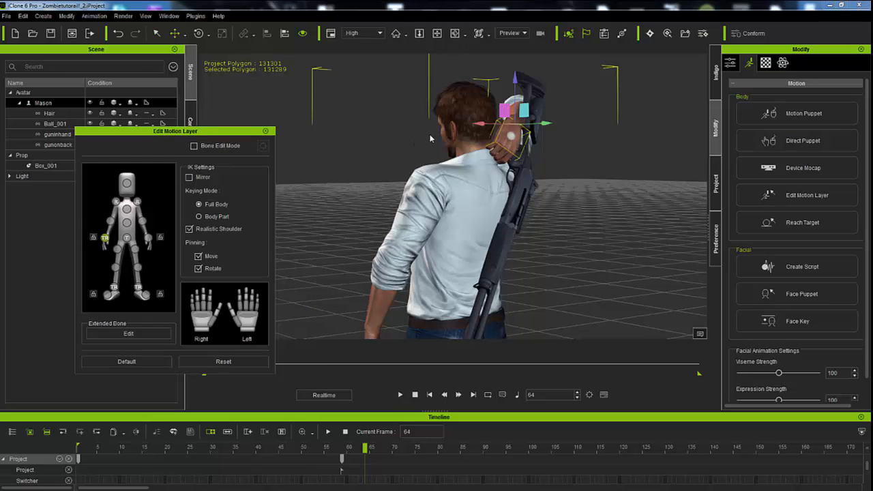
{"action": "left_click", "coordinate": [200, 34]}
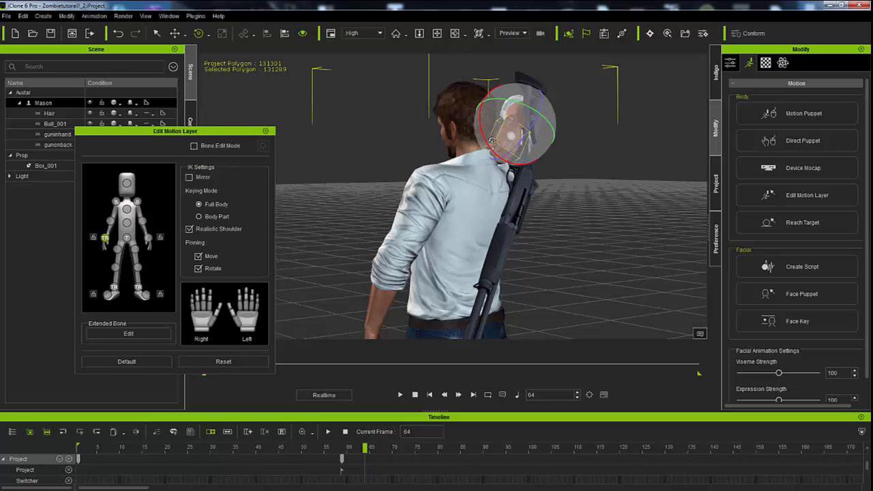
{"action": "left_click_drag", "start_coordinate": [486, 143], "coordinate": [537, 106]}
{"action": "left_click_drag", "start_coordinate": [500, 148], "coordinate": [503, 147]}
{"action": "right_click_drag", "start_coordinate": [549, 199], "coordinate": [171, 123]}
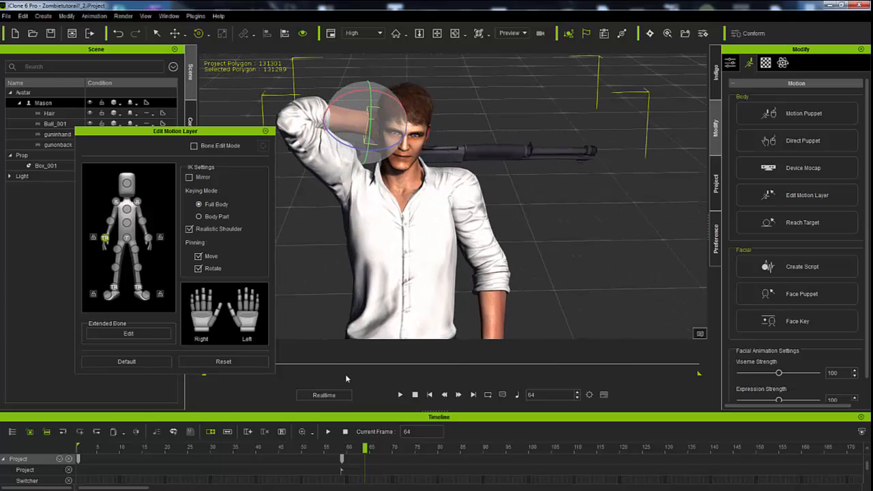
Rotate the avatar's right hand at frame 84 to tilt the gun's barrel upward behind the head.
{"action": "left_click_drag", "start_coordinate": [365, 448], "coordinate": [456, 450]}
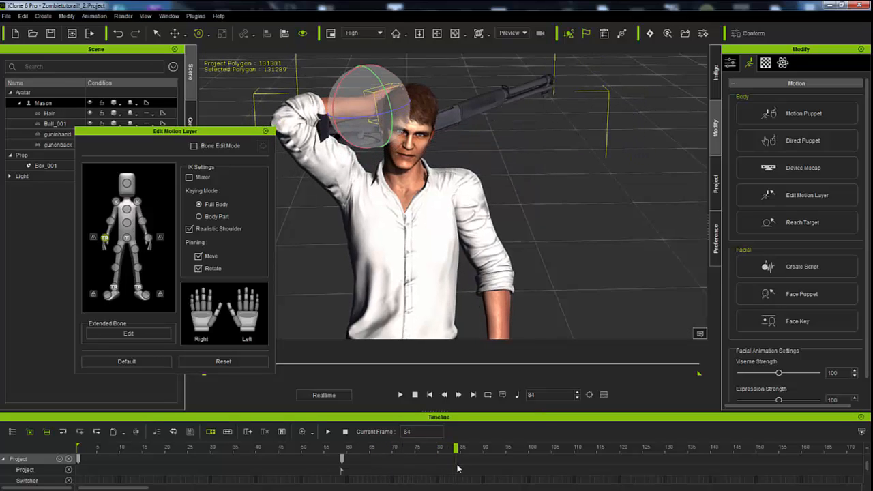
{"action": "mouse_move", "coordinate": [554, 214]}
{"action": "right_mouse_down"}
{"action": "mouse_move", "coordinate": [608, 214]}
{"action": "mouse_move", "coordinate": [545, 212]}
{"action": "right_mouse_up"}
{"action": "left_click_drag", "start_coordinate": [434, 79], "coordinate": [437, 74]}
{"action": "left_click_drag", "start_coordinate": [440, 105], "coordinate": [442, 98]}
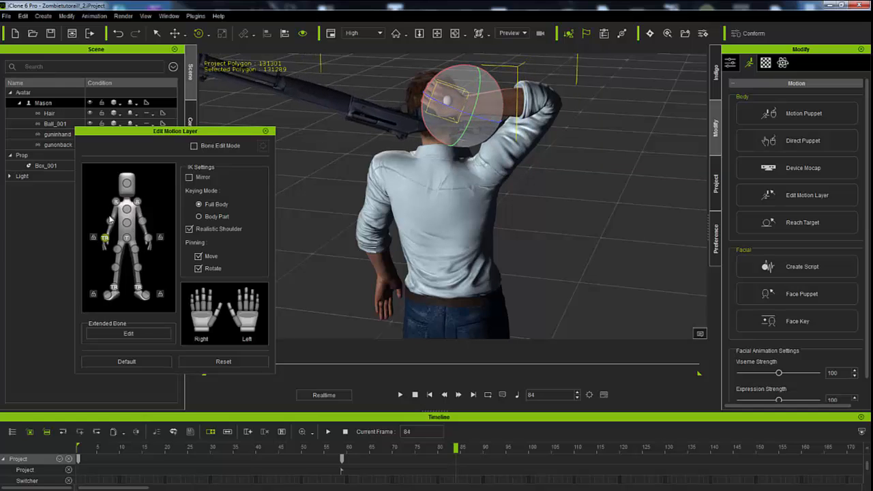
Move the avatar's right hand slightly upward at frame 84 to raise the gun above the head.
{"action": "left_click", "coordinate": [111, 221]}
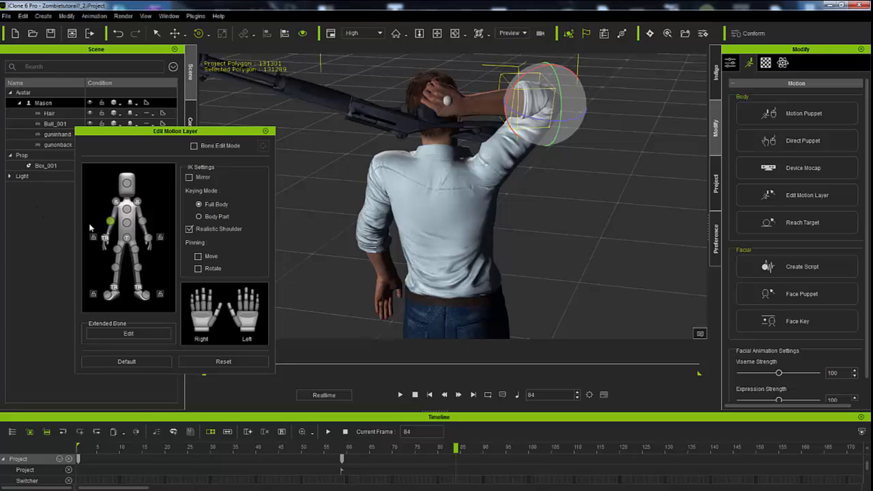
{"action": "left_click", "coordinate": [106, 238]}
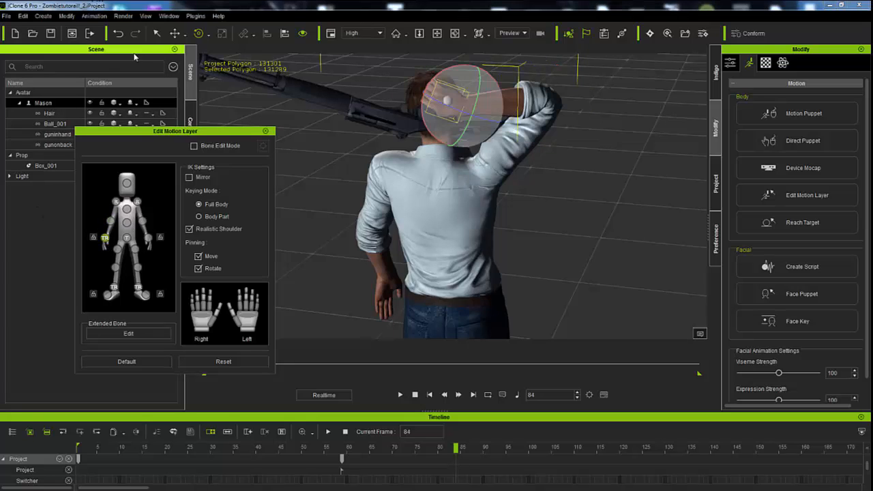
{"action": "left_click", "coordinate": [175, 33]}
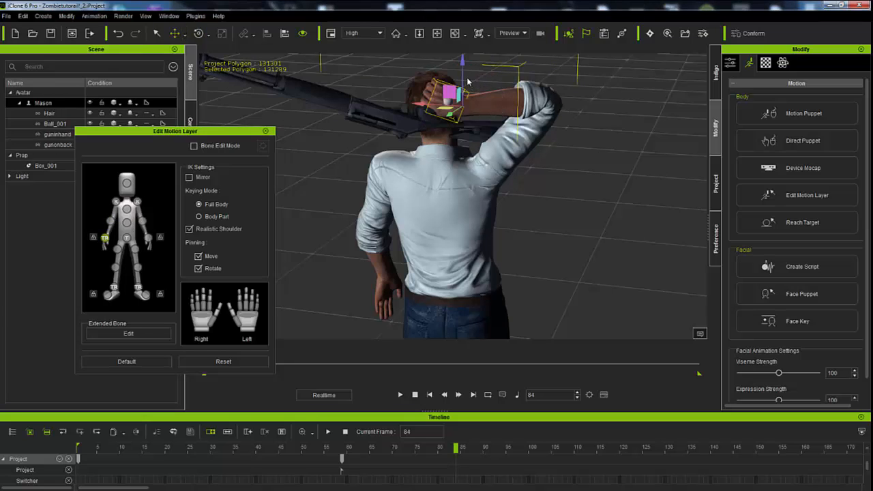
{"action": "left_click_drag", "start_coordinate": [461, 72], "coordinate": [415, 92]}
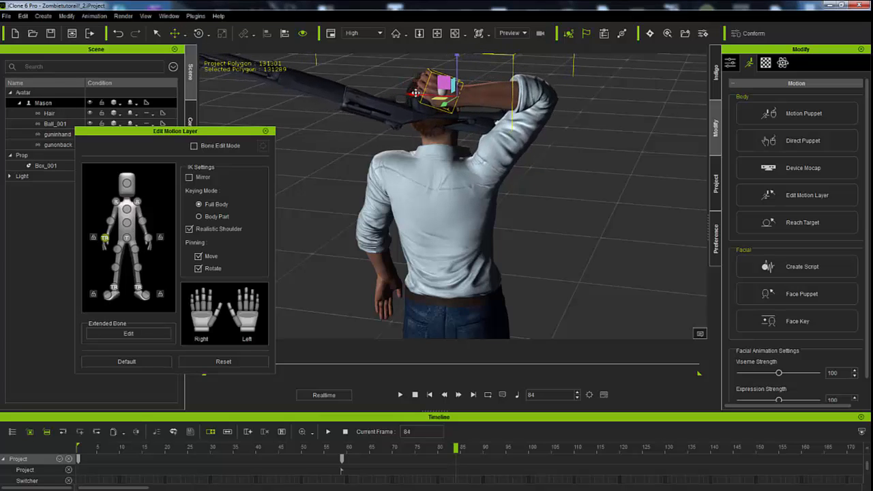
{"action": "left_click_drag", "start_coordinate": [458, 61], "coordinate": [472, 48]}
{"action": "right_click_drag", "start_coordinate": [478, 168], "coordinate": [293, 168]}
{"action": "right_click_drag", "start_coordinate": [556, 170], "coordinate": [420, 156]}
{"action": "scroll", "coordinate": [419, 157], "scroll_direction": "down", "scroll_amount": 5}
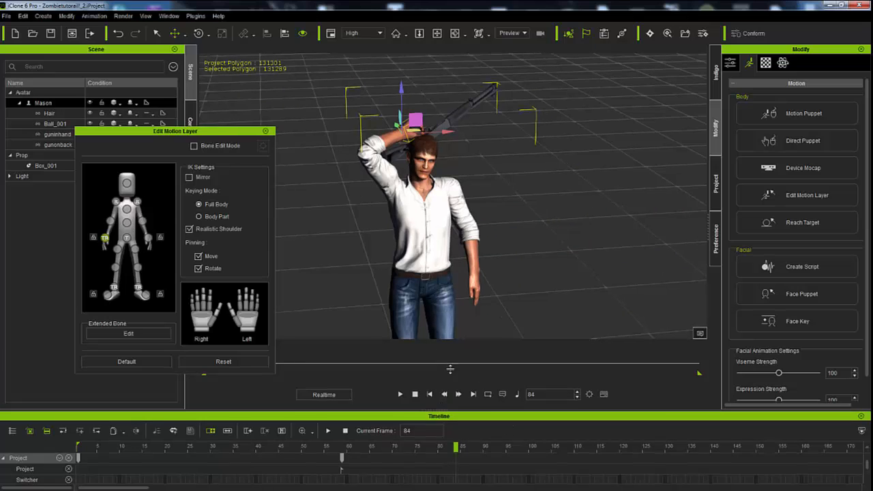
Reset the avatar's motion layer at frame 98 with its timeline tracks in view, and scrub ahead to frame 145.
{"action": "left_click_drag", "start_coordinate": [439, 410], "coordinate": [439, 262]}
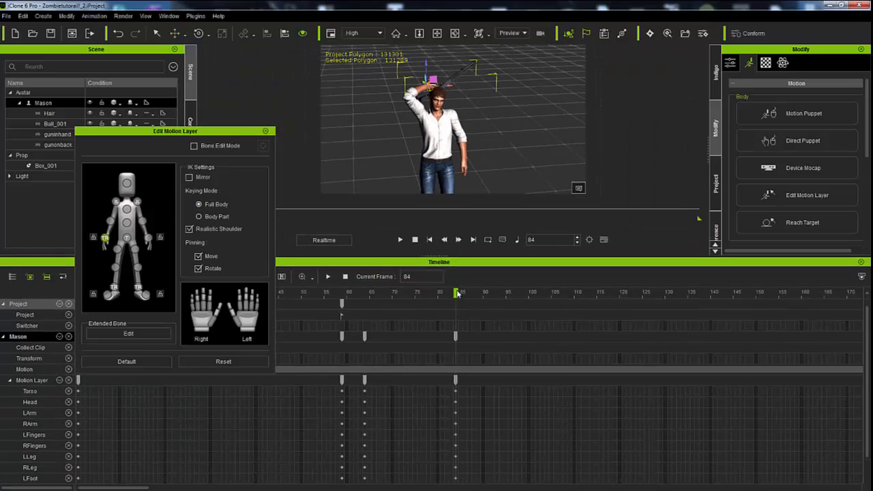
{"action": "left_click_drag", "start_coordinate": [412, 299], "coordinate": [520, 367]}
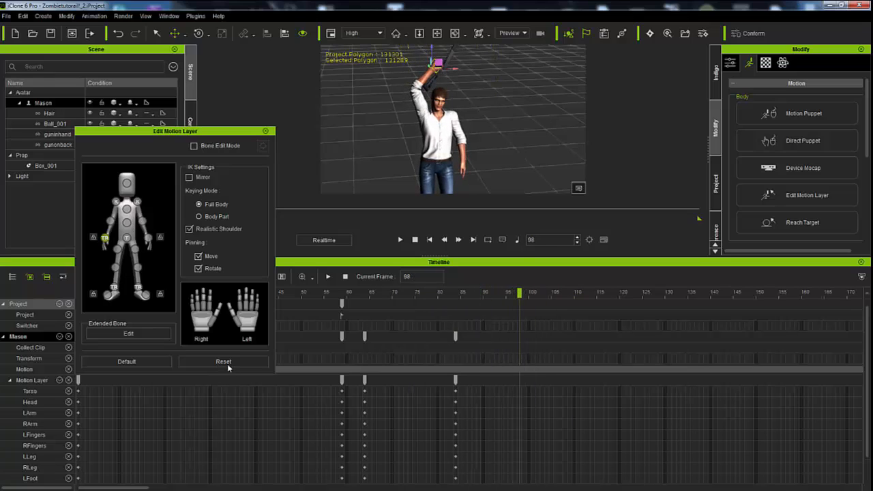
{"action": "left_click_drag", "start_coordinate": [520, 293], "coordinate": [560, 293]}
{"action": "left_click_drag", "start_coordinate": [651, 381], "coordinate": [733, 397]}
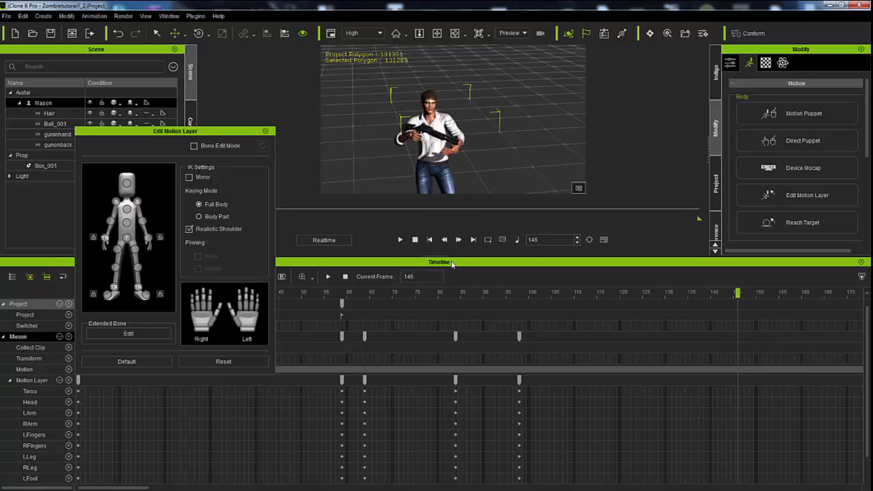
Examine the avatar's grip on the gun from the front and side while scrubbing around frames 145 and 143.
{"action": "left_click_drag", "start_coordinate": [442, 256], "coordinate": [441, 410]}
{"action": "left_click_drag", "start_coordinate": [406, 289], "coordinate": [508, 271]}
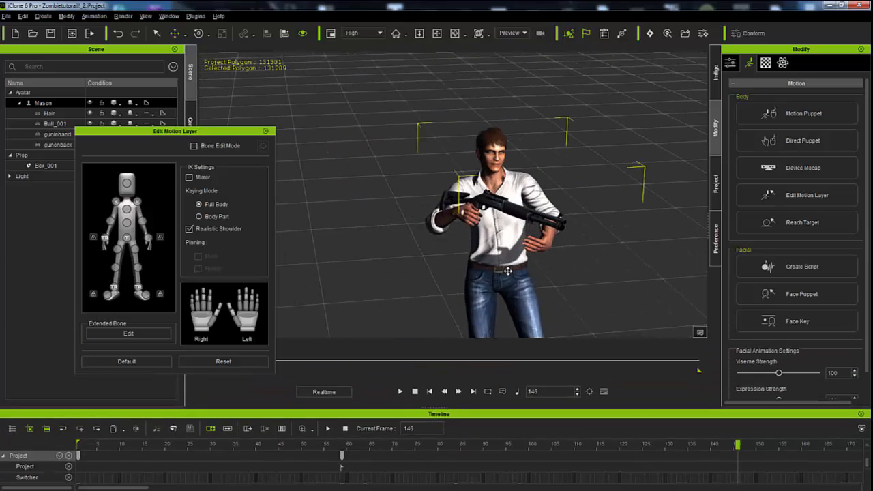
{"action": "scroll", "coordinate": [458, 314], "scroll_direction": "up", "scroll_amount": 5}
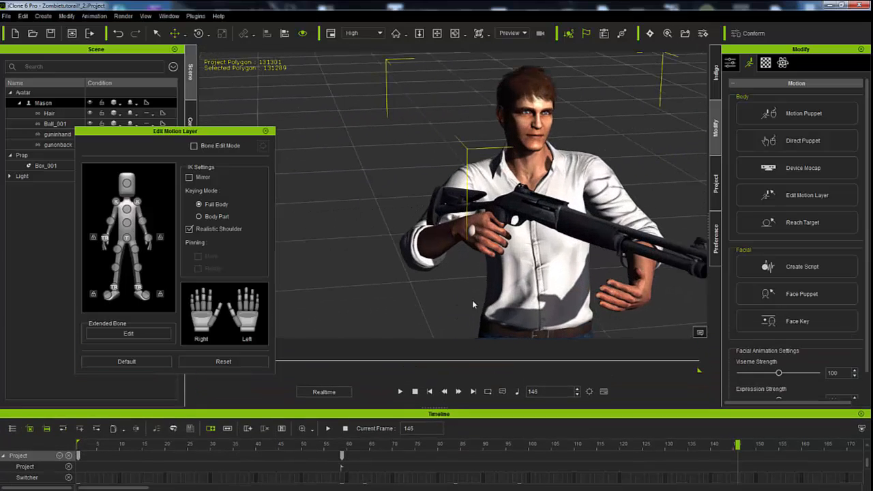
{"action": "right_click_drag", "start_coordinate": [492, 258], "coordinate": [586, 261]}
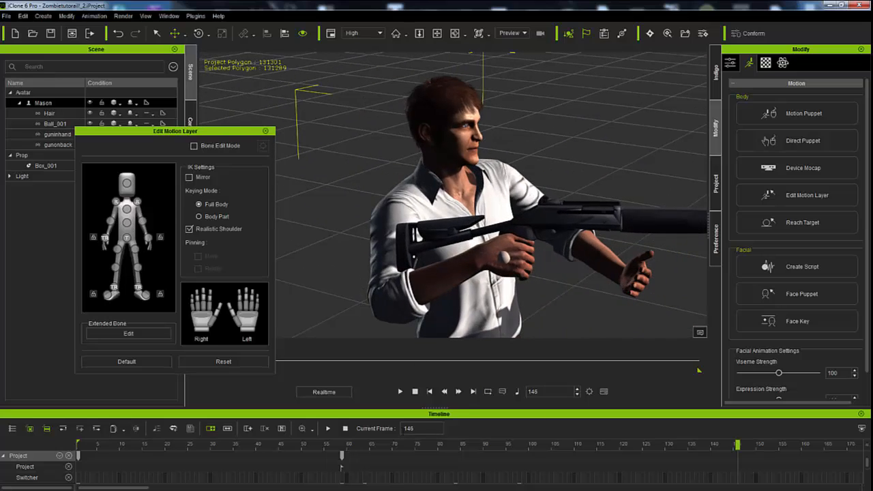
{"action": "left_click_drag", "start_coordinate": [738, 447], "coordinate": [792, 447]}
{"action": "left_click_drag", "start_coordinate": [794, 478], "coordinate": [540, 463]}
{"action": "left_click_drag", "start_coordinate": [633, 470], "coordinate": [552, 451]}
{"action": "left_click_drag", "start_coordinate": [648, 446], "coordinate": [482, 451]}
{"action": "left_click_drag", "start_coordinate": [671, 466], "coordinate": [725, 487]}
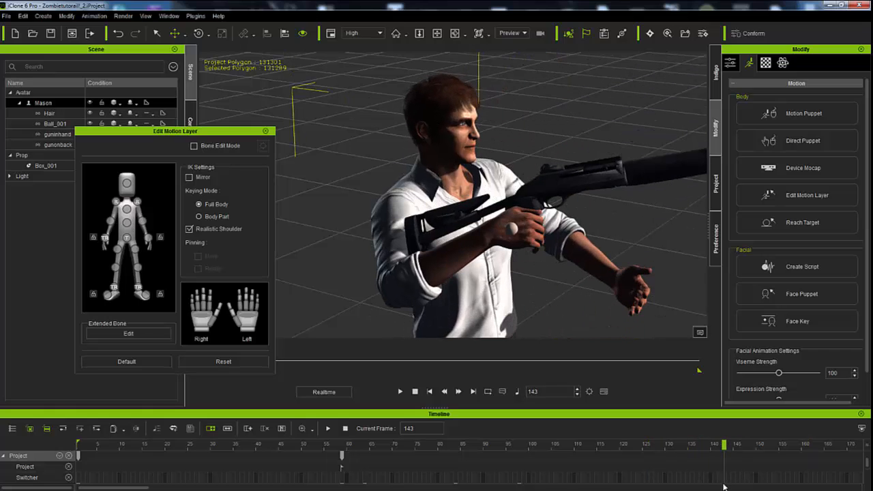
{"action": "right_click_drag", "start_coordinate": [624, 294], "coordinate": [517, 278]}
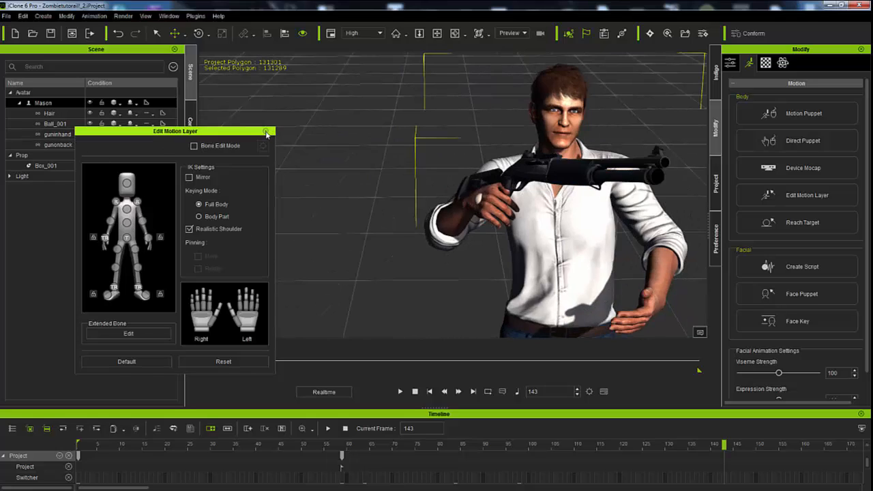
Close Edit Motion Layer and select the guninhand prop with the Move tool active.
{"action": "left_click", "coordinate": [266, 132]}
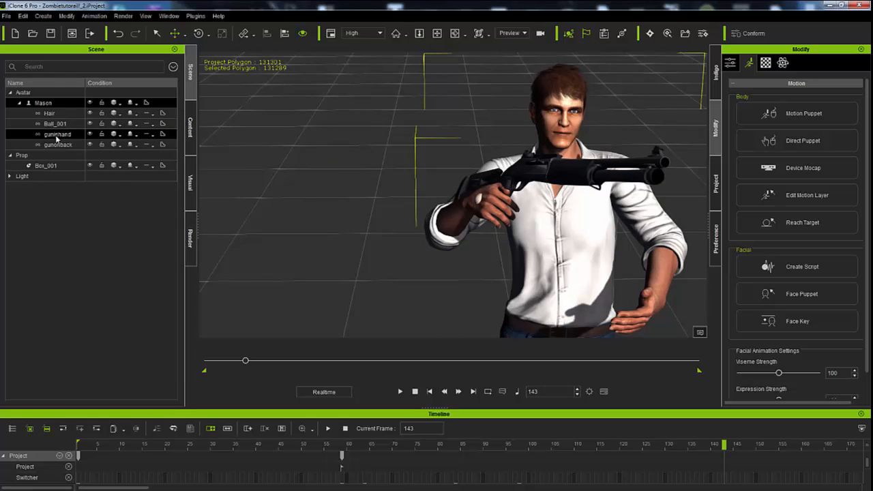
{"action": "left_click", "coordinate": [57, 135]}
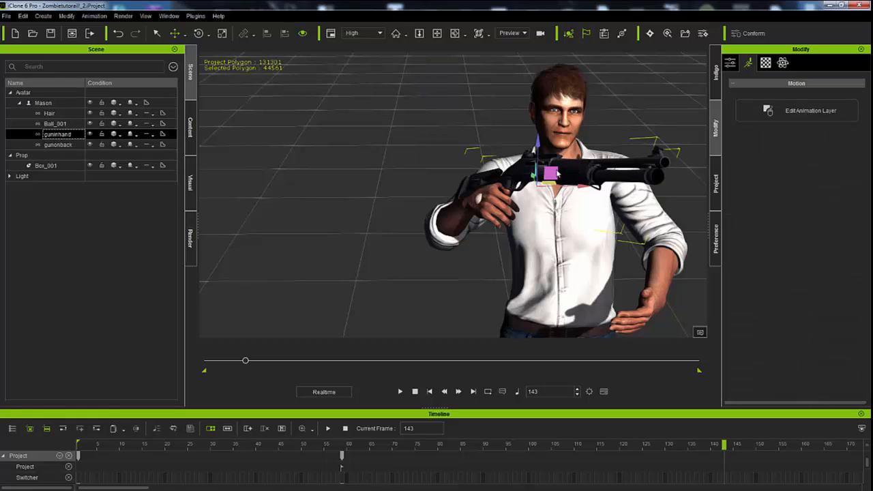
{"action": "left_click", "coordinate": [197, 34]}
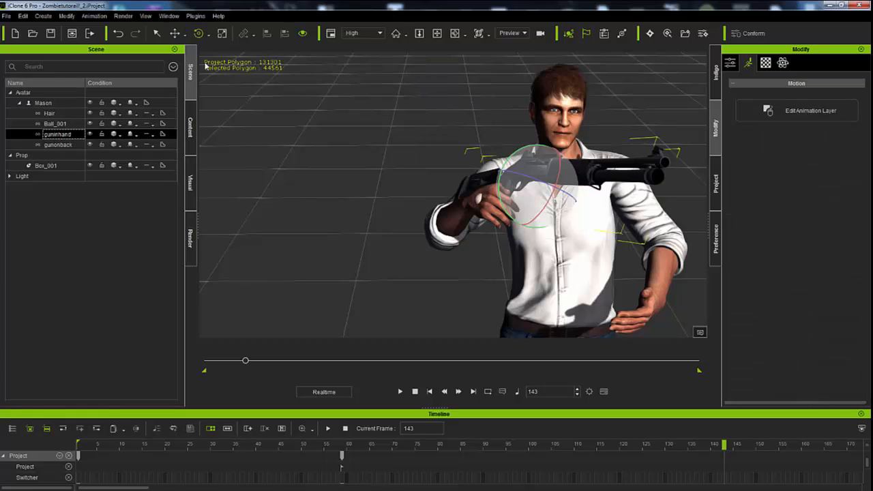
{"action": "left_click", "coordinate": [174, 36]}
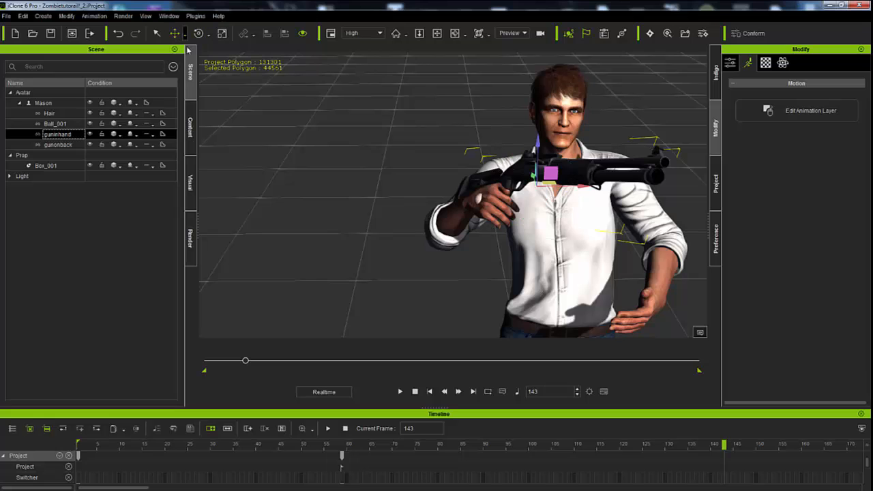
Go to frame 110 and examine the raised right hand's fingers around the gun from several close angles.
{"action": "left_click_drag", "start_coordinate": [245, 362], "coordinate": [237, 361]}
{"action": "middle_click_drag", "start_coordinate": [466, 74], "coordinate": [457, 272]}
{"action": "right_click_drag", "start_coordinate": [457, 272], "coordinate": [624, 214]}
{"action": "middle_click_drag", "start_coordinate": [574, 188], "coordinate": [510, 190]}
{"action": "scroll", "coordinate": [539, 248], "scroll_direction": "up", "scroll_amount": 4}
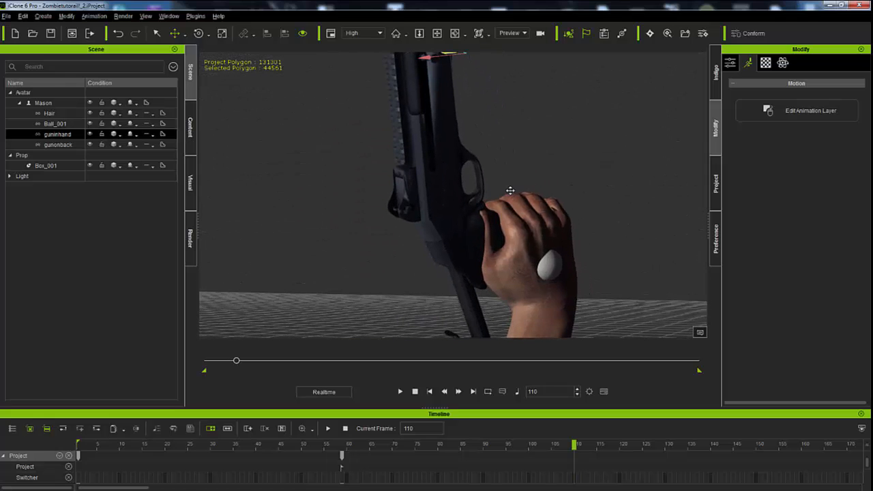
{"action": "right_click_drag", "start_coordinate": [507, 261], "coordinate": [437, 256]}
{"action": "scroll", "coordinate": [494, 255], "scroll_direction": "down", "scroll_amount": 4}
{"action": "right_click_drag", "start_coordinate": [494, 256], "coordinate": [327, 226]}
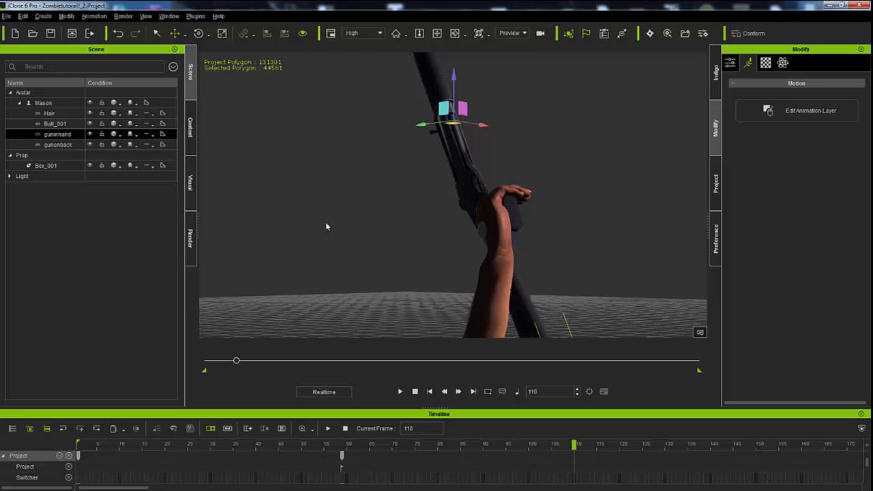
Apply the Hold Gun gesture from the Gesture animation templates to the avatar at frame 110.
{"action": "left_click", "coordinate": [191, 127]}
{"action": "left_click", "coordinate": [58, 63]}
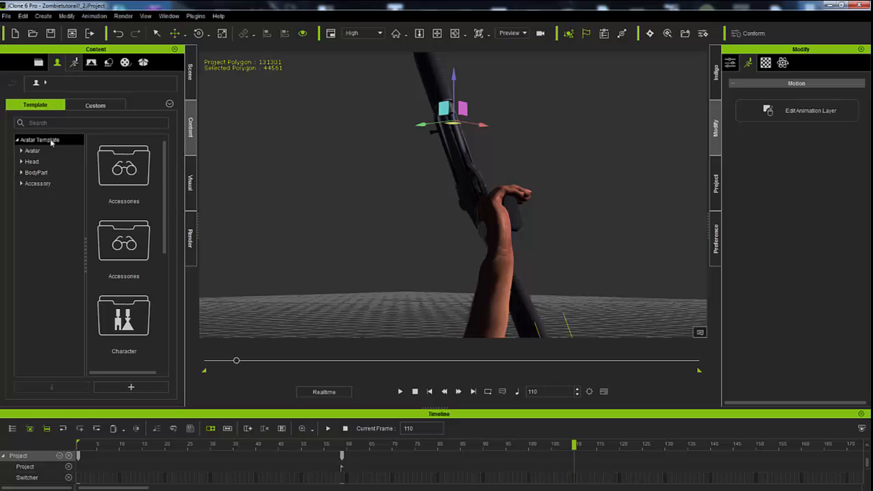
{"action": "left_click", "coordinate": [22, 196]}
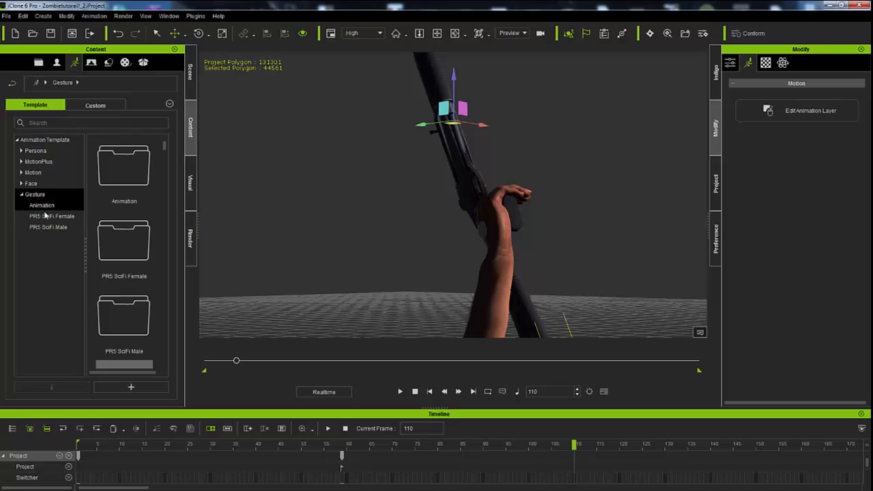
{"action": "scroll", "coordinate": [151, 238], "scroll_direction": "down", "scroll_amount": 5}
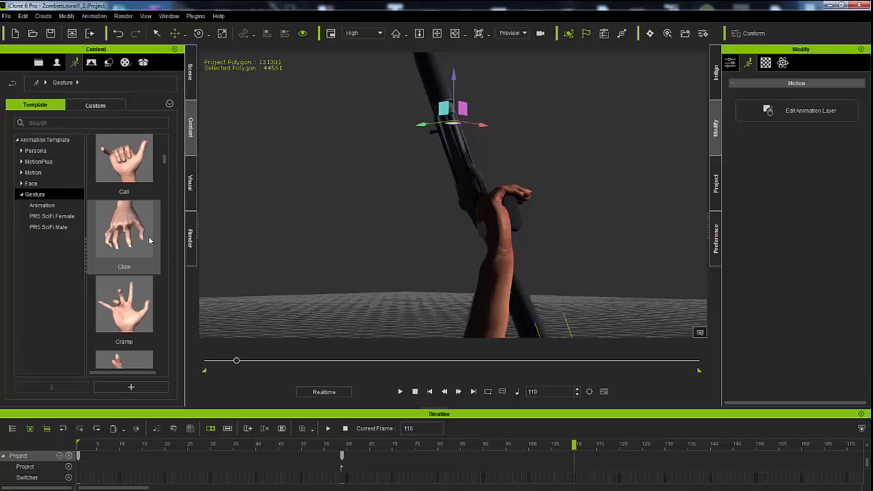
{"action": "scroll", "coordinate": [150, 240], "scroll_direction": "down", "scroll_amount": 3}
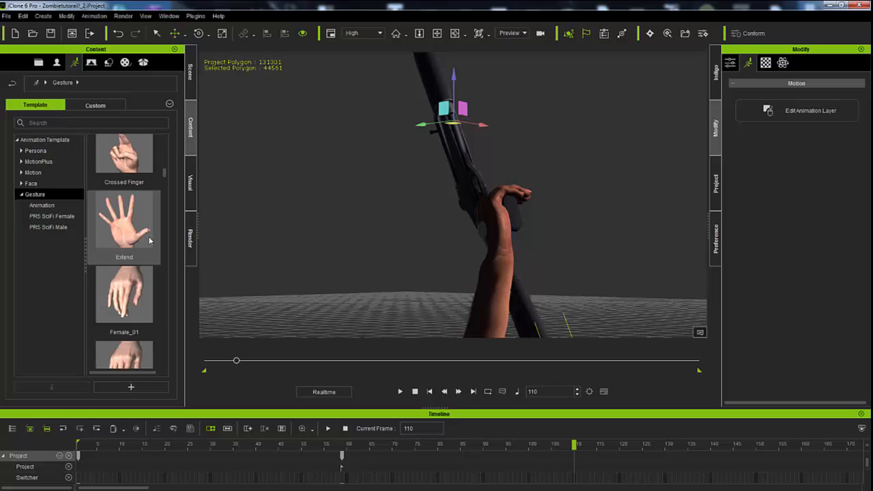
{"action": "scroll", "coordinate": [150, 240], "scroll_direction": "down", "scroll_amount": 3}
{"action": "scroll", "coordinate": [150, 240], "scroll_direction": "down", "scroll_amount": 3}
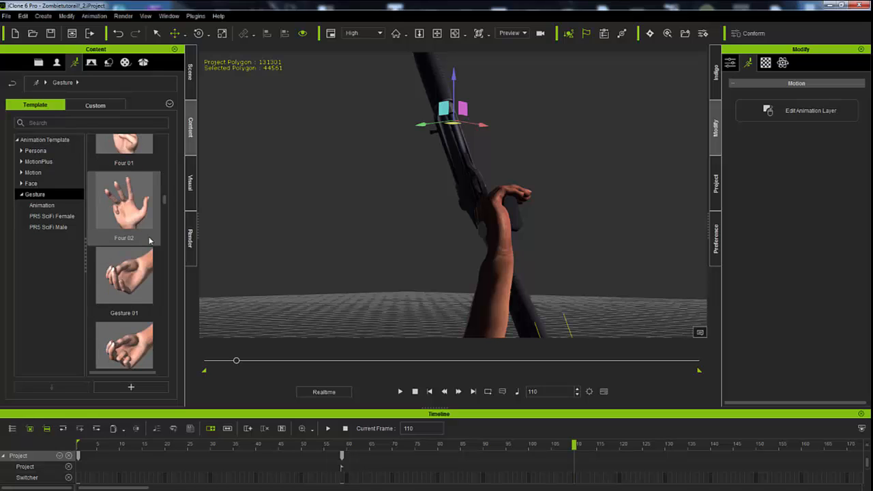
{"action": "scroll", "coordinate": [150, 240], "scroll_direction": "down", "scroll_amount": 3}
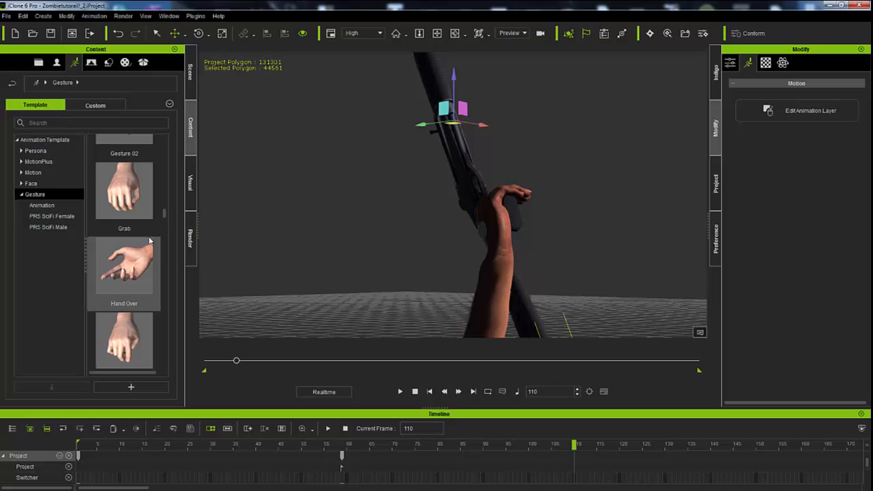
{"action": "scroll", "coordinate": [150, 240], "scroll_direction": "down", "scroll_amount": 3}
{"action": "scroll", "coordinate": [150, 240], "scroll_direction": "down", "scroll_amount": 3}
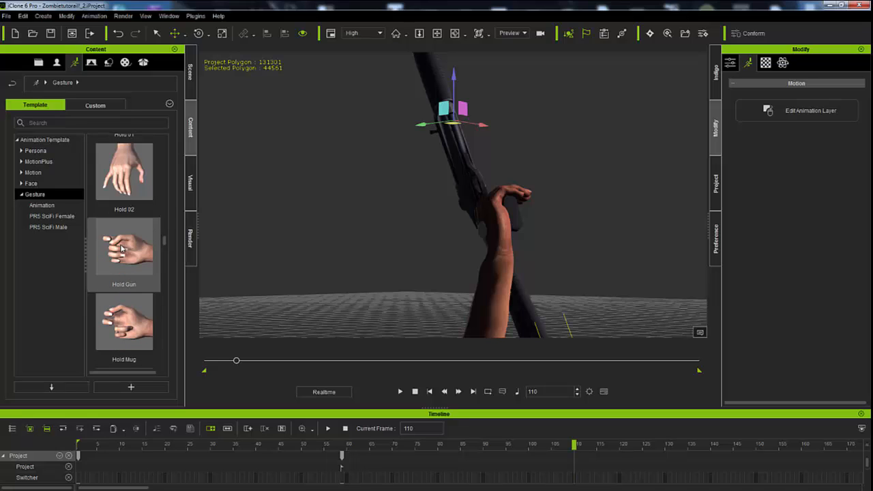
{"action": "left_click", "coordinate": [122, 249]}
{"action": "left_click", "coordinate": [488, 290]}
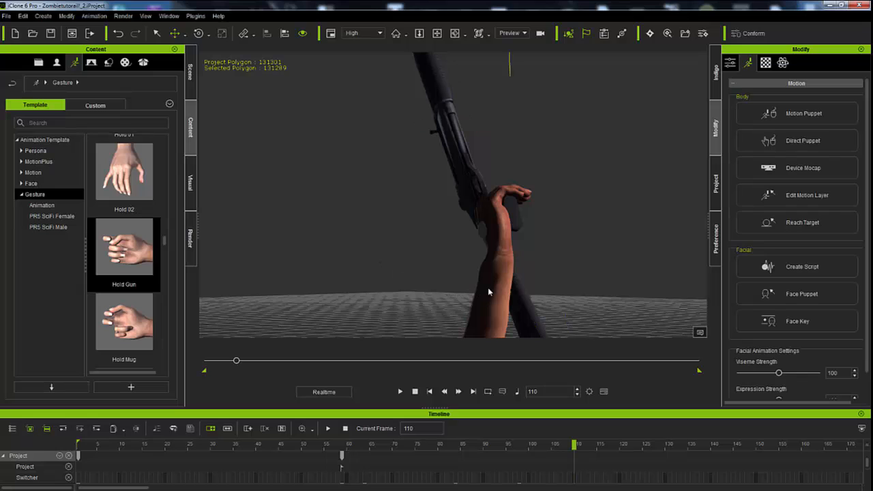
{"action": "double_click", "coordinate": [132, 267]}
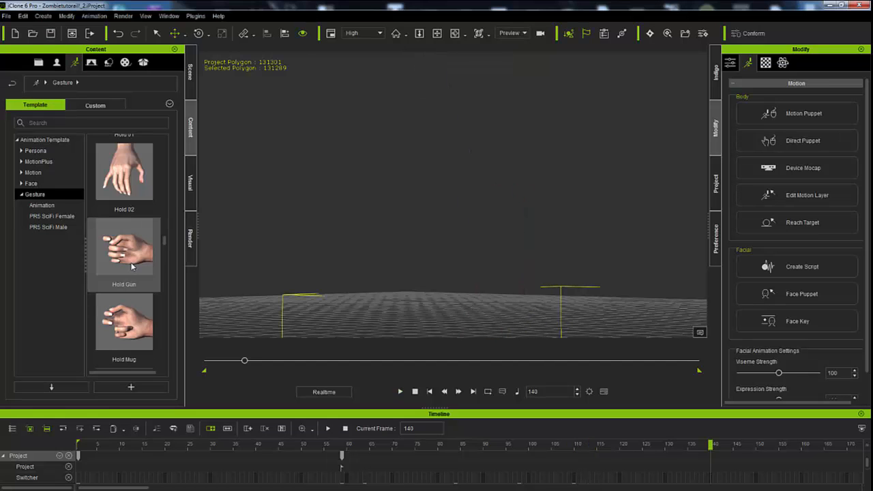
Examine the avatar's hand gesture on the gun at frames 140 and 157 from the side and front.
{"action": "middle_click_drag", "start_coordinate": [427, 273], "coordinate": [392, 94]}
{"action": "middle_click_drag", "start_coordinate": [427, 225], "coordinate": [401, 51]}
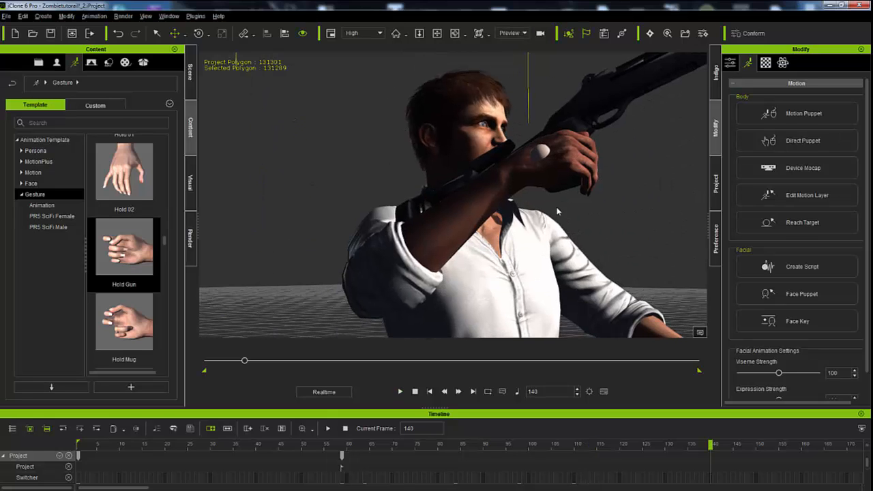
{"action": "right_click_drag", "start_coordinate": [557, 208], "coordinate": [220, 219]}
{"action": "right_click_drag", "start_coordinate": [441, 235], "coordinate": [538, 234]}
{"action": "scroll", "coordinate": [538, 234], "scroll_direction": "down", "scroll_amount": 5}
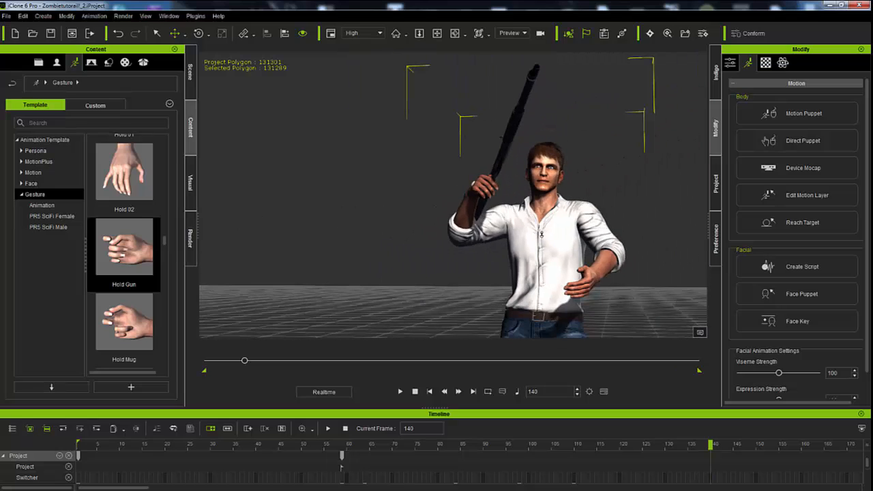
{"action": "scroll", "coordinate": [541, 234], "scroll_direction": "up", "scroll_amount": 5}
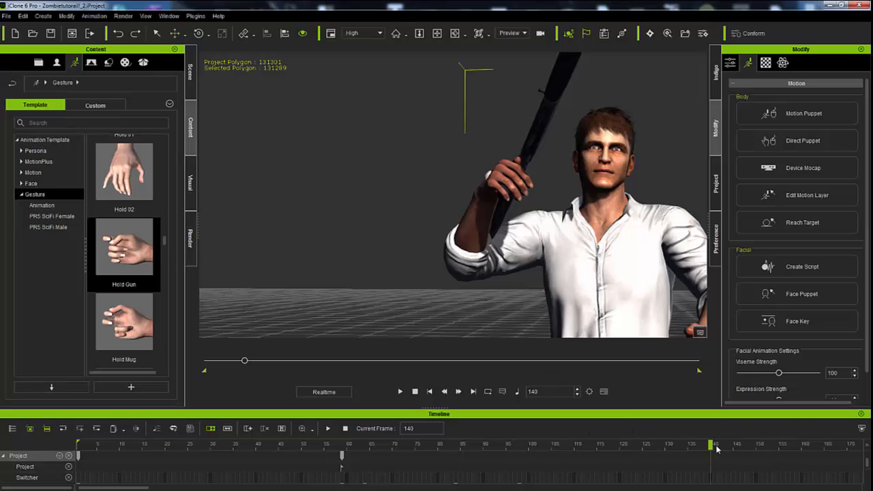
{"action": "left_click_drag", "start_coordinate": [714, 448], "coordinate": [788, 442]}
{"action": "middle_click_drag", "start_coordinate": [545, 204], "coordinate": [474, 144]}
{"action": "right_click_drag", "start_coordinate": [456, 207], "coordinate": [517, 227]}
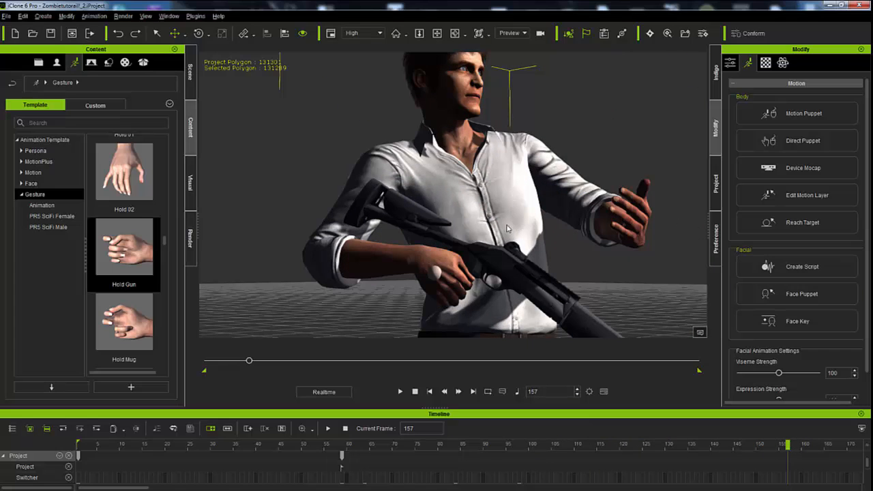
Scrub back to frame 117 with the avatar's timeline tracks in view and examine the raised gun hand.
{"action": "left_click_drag", "start_coordinate": [788, 448], "coordinate": [642, 445]}
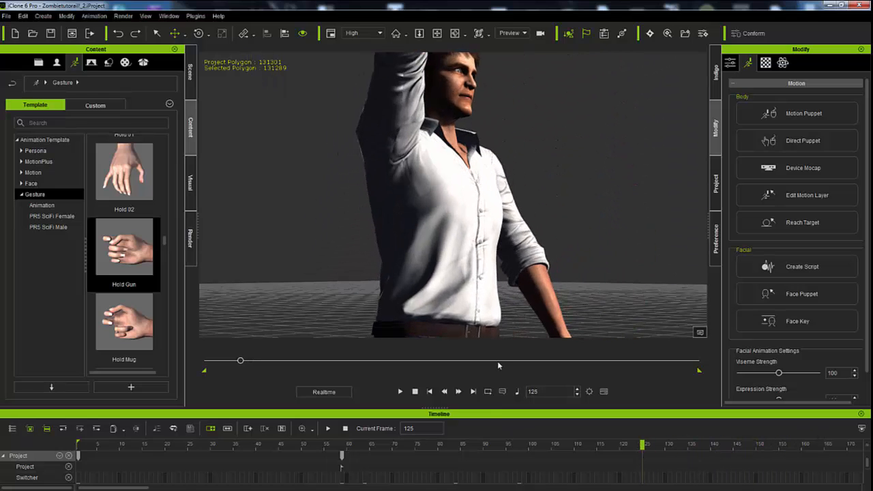
{"action": "left_click_drag", "start_coordinate": [609, 410], "coordinate": [609, 237]}
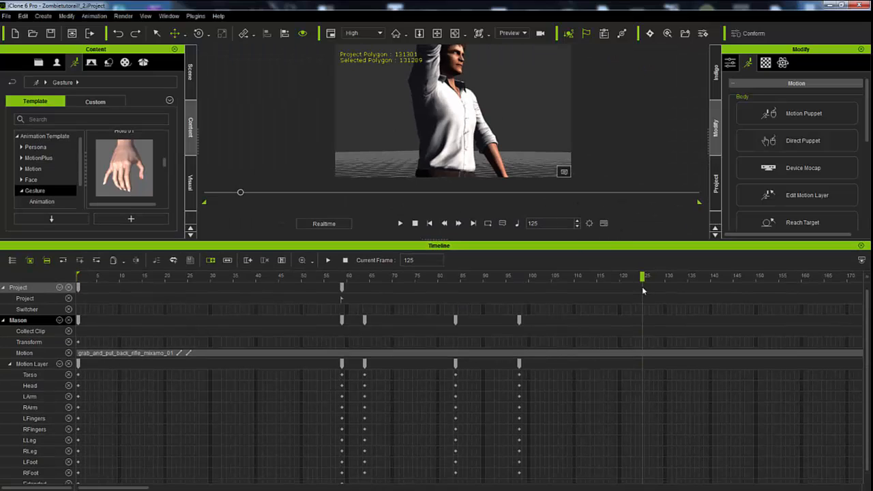
{"action": "left_click_drag", "start_coordinate": [644, 279], "coordinate": [606, 282]}
{"action": "right_click_drag", "start_coordinate": [464, 102], "coordinate": [365, 118]}
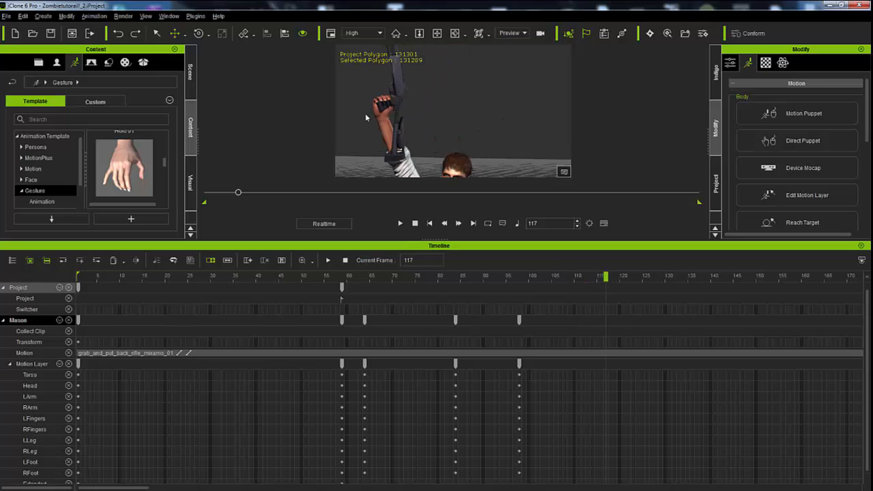
Select the guninhand prop and shift it sideways towards the avatar's right hand at frame 117.
{"action": "scroll", "coordinate": [377, 120], "scroll_direction": "up", "scroll_amount": 3}
{"action": "middle_click_drag", "start_coordinate": [523, 122], "coordinate": [482, 145]}
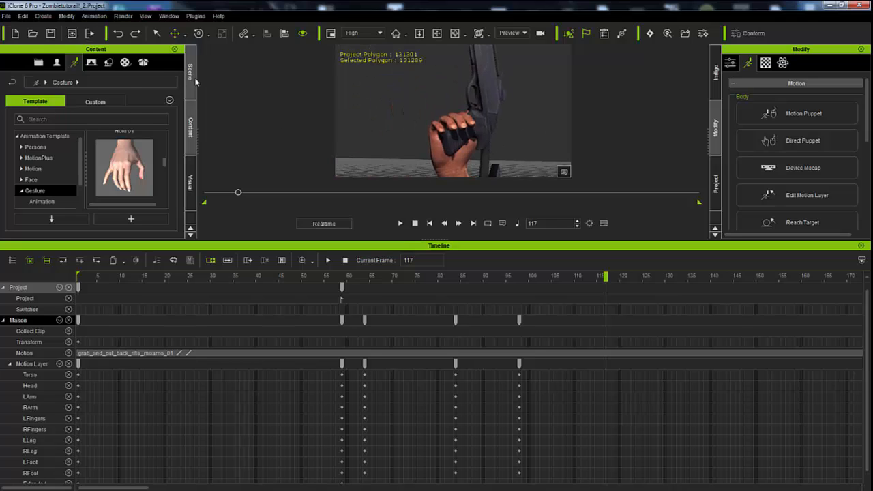
{"action": "left_click", "coordinate": [191, 72]}
{"action": "left_click", "coordinate": [58, 135]}
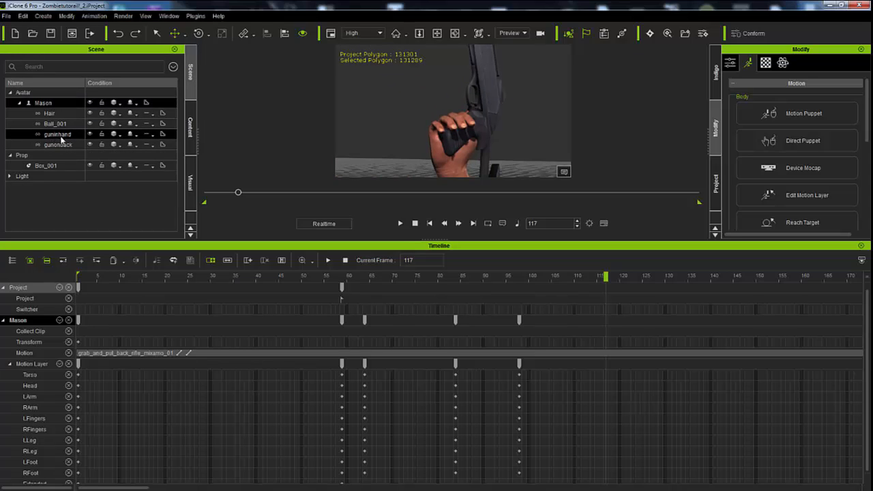
{"action": "right_click_drag", "start_coordinate": [489, 126], "coordinate": [344, 137]}
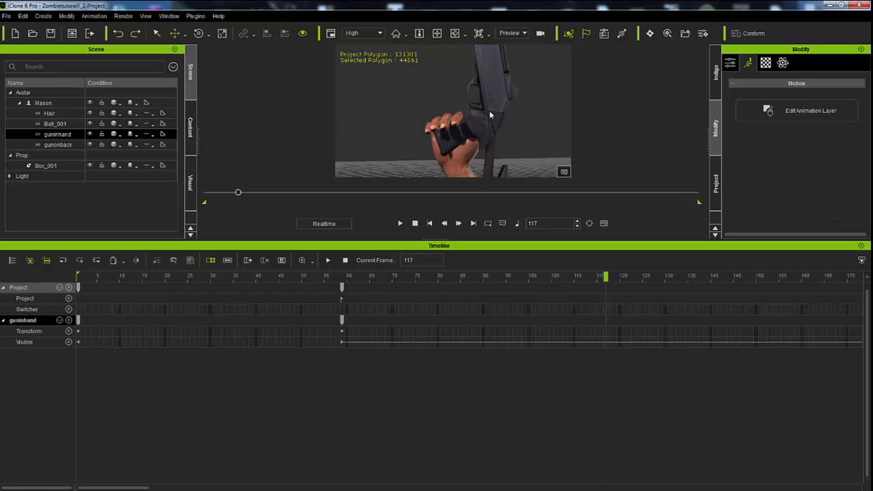
{"action": "right_click_drag", "start_coordinate": [491, 109], "coordinate": [406, 99]}
{"action": "right_click_drag", "start_coordinate": [462, 94], "coordinate": [395, 105]}
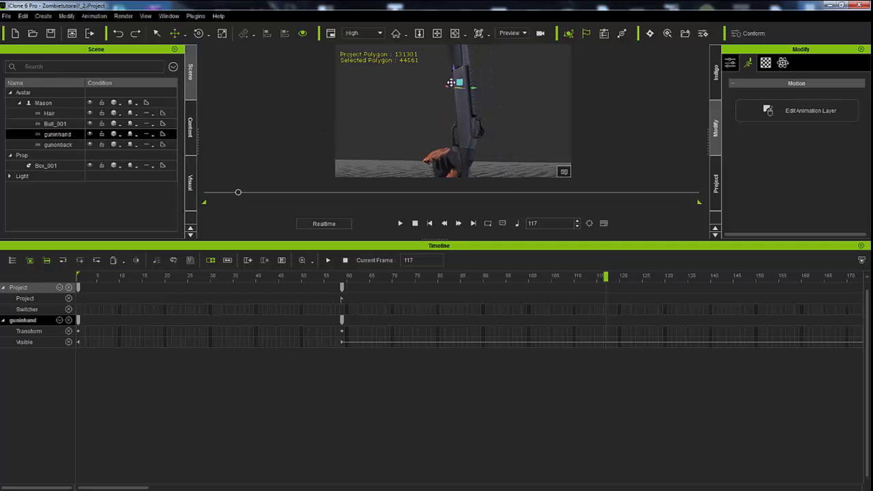
{"action": "right_click_drag", "start_coordinate": [449, 92], "coordinate": [434, 94]}
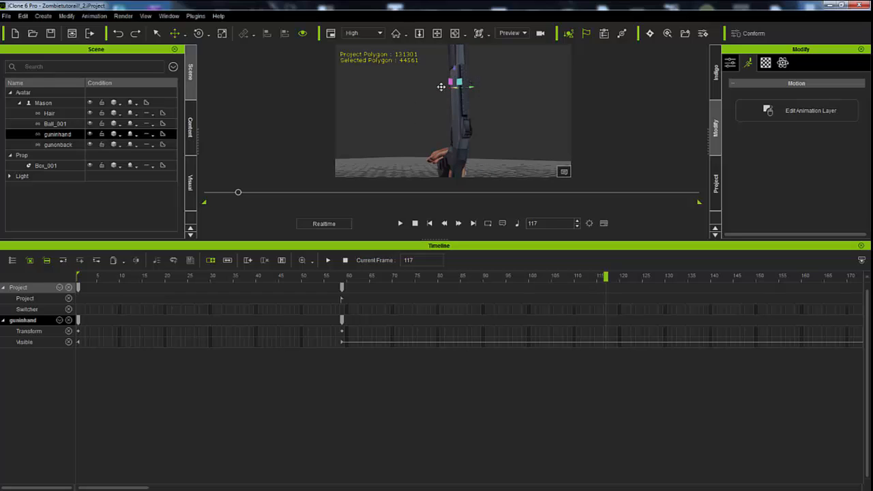
{"action": "left_click_drag", "start_coordinate": [441, 87], "coordinate": [437, 89]}
{"action": "right_click_drag", "start_coordinate": [488, 117], "coordinate": [535, 111]}
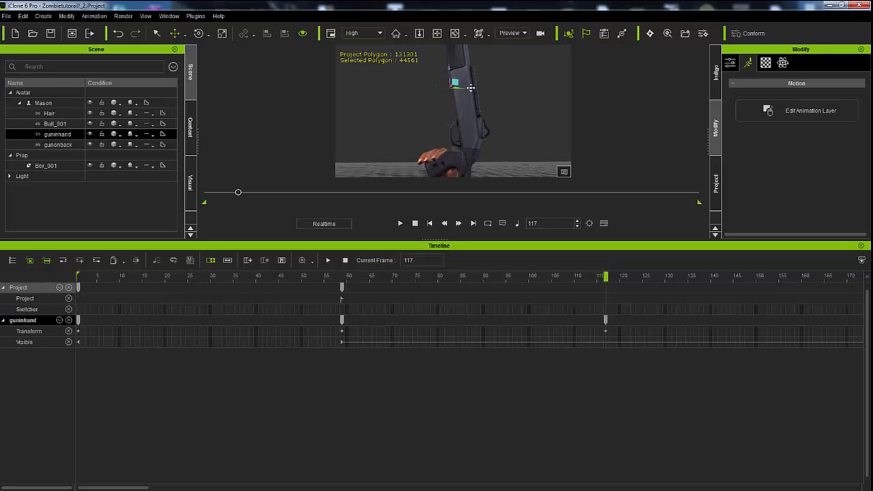
{"action": "left_click_drag", "start_coordinate": [470, 88], "coordinate": [455, 89]}
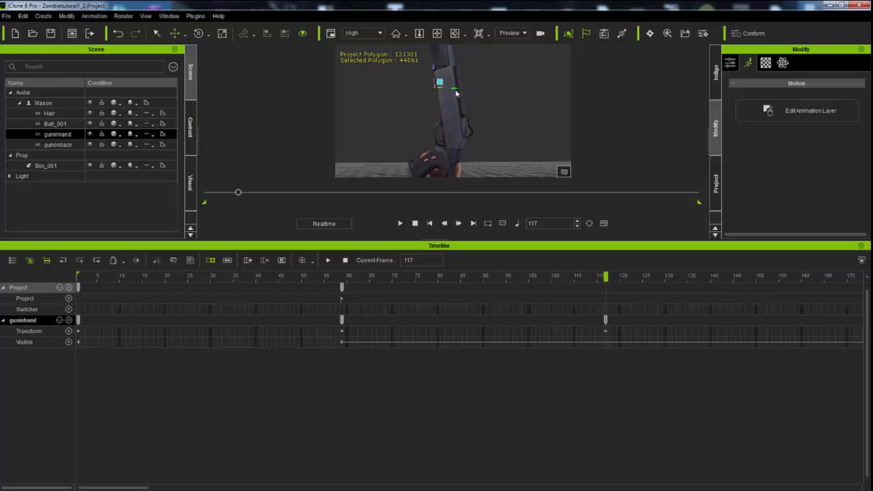
Fine-tune the guninhand prop by nudging it across the palm and lowering it slightly against the hand.
{"action": "right_click_drag", "start_coordinate": [434, 143], "coordinate": [631, 141]}
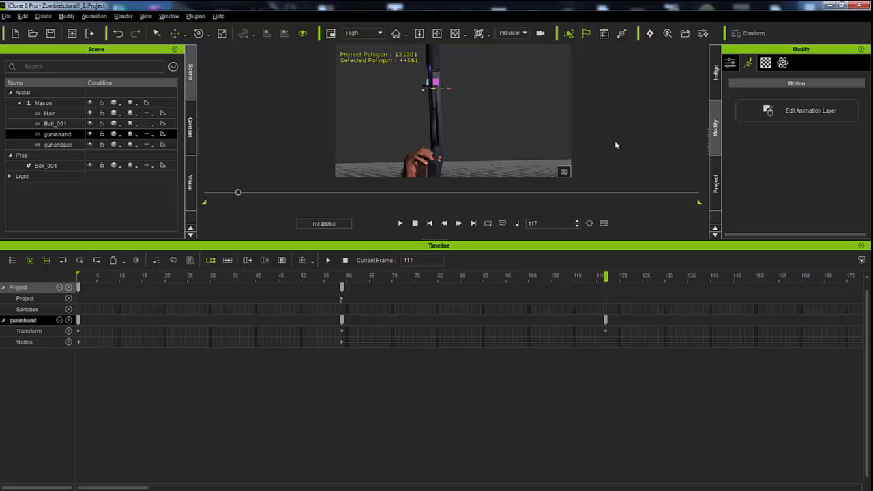
{"action": "left_click_drag", "start_coordinate": [436, 81], "coordinate": [424, 86]}
{"action": "right_click_drag", "start_coordinate": [438, 100], "coordinate": [394, 78]}
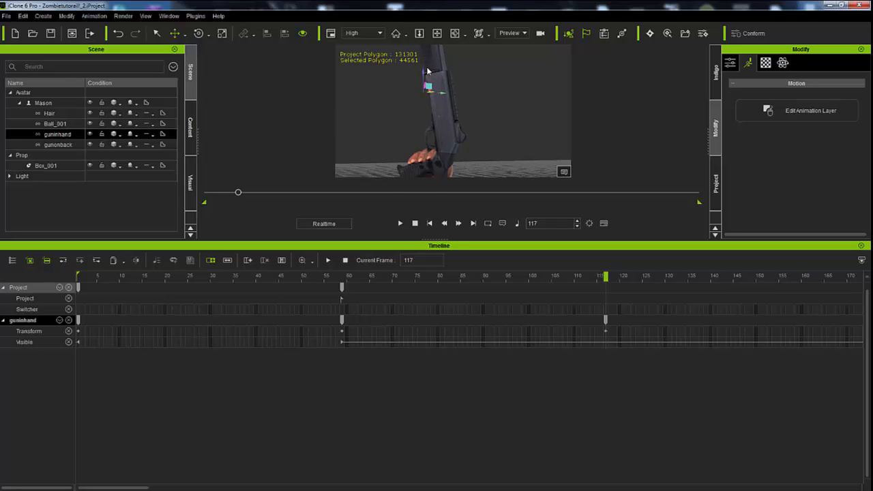
{"action": "left_click_drag", "start_coordinate": [424, 70], "coordinate": [424, 75]}
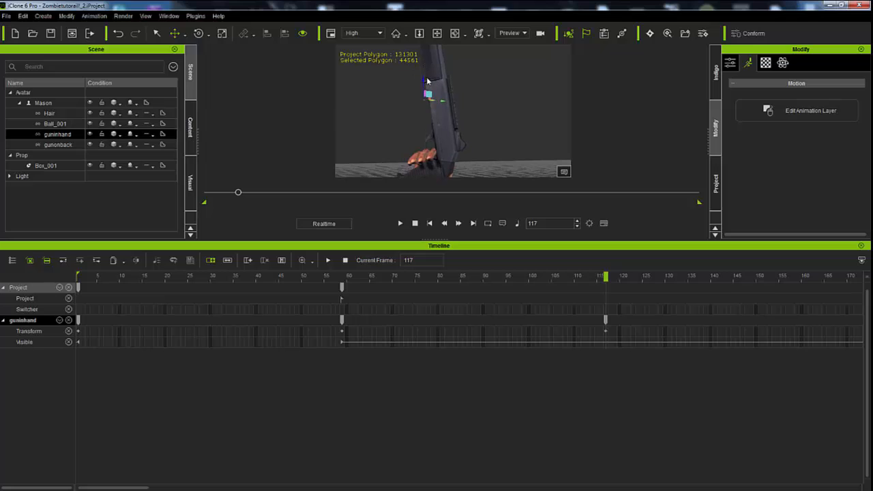
{"action": "right_click_drag", "start_coordinate": [420, 125], "coordinate": [396, 154]}
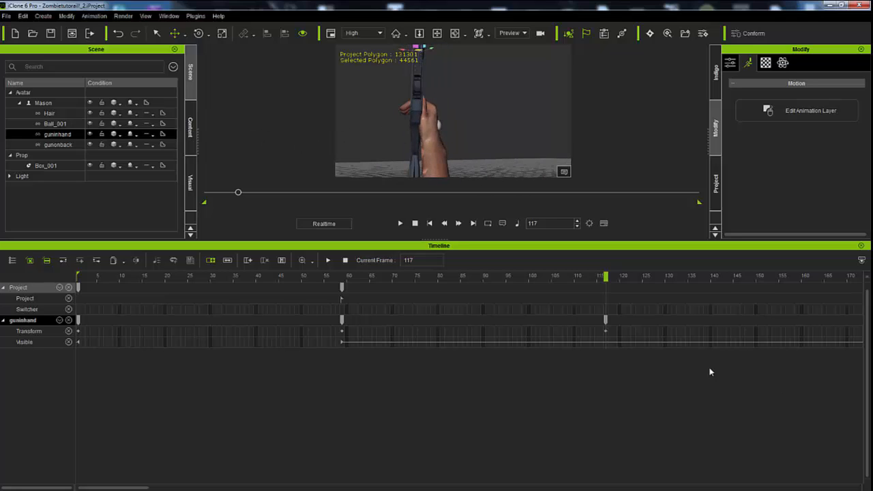
Open Edit Motion Layer for the avatar, straighten the right hand's fingers, and enlarge the viewport around the gun.
{"action": "left_click", "coordinate": [444, 165]}
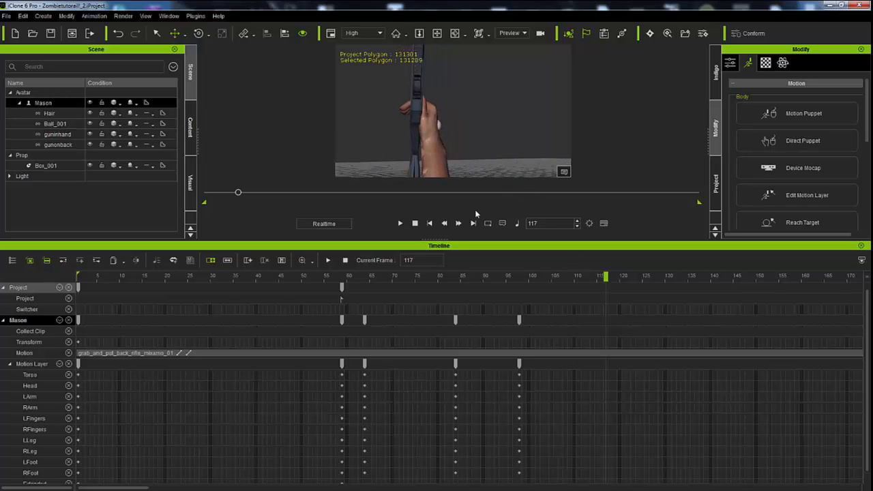
{"action": "left_click", "coordinate": [815, 195]}
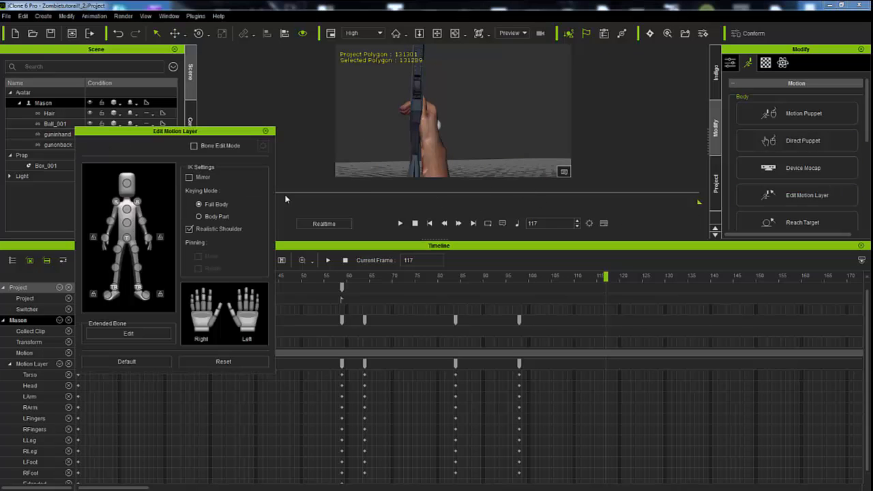
{"action": "left_click_drag", "start_coordinate": [206, 317], "coordinate": [228, 208]}
{"action": "right_click_drag", "start_coordinate": [413, 163], "coordinate": [542, 141]}
{"action": "middle_click_drag", "start_coordinate": [440, 160], "coordinate": [640, 168]}
{"action": "right_click_drag", "start_coordinate": [460, 157], "coordinate": [521, 186]}
{"action": "left_click_drag", "start_coordinate": [442, 241], "coordinate": [435, 423]}
{"action": "right_click_drag", "start_coordinate": [461, 302], "coordinate": [281, 295]}
Curl the right hand's little, ring and middle fingers, leave the index finger extended, and close the motion layer editor.
{"action": "left_click", "coordinate": [214, 324]}
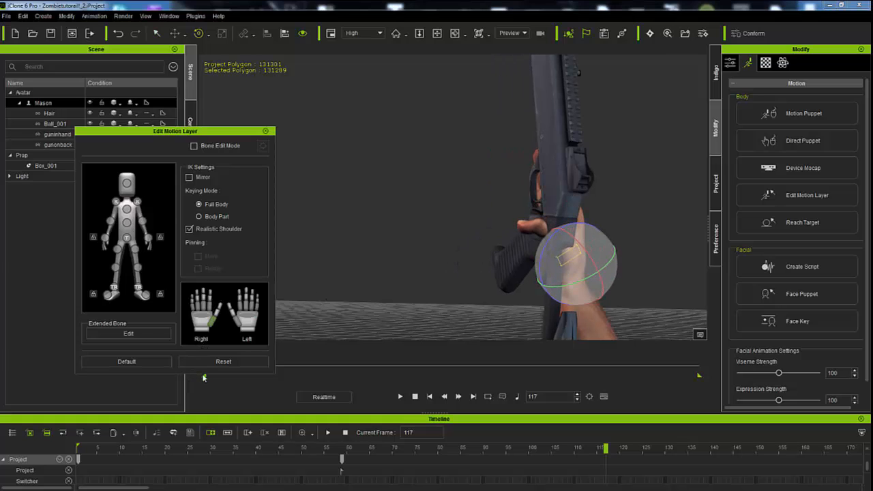
{"action": "right_click_drag", "start_coordinate": [422, 214], "coordinate": [445, 214]}
{"action": "middle_click_drag", "start_coordinate": [445, 214], "coordinate": [559, 220]}
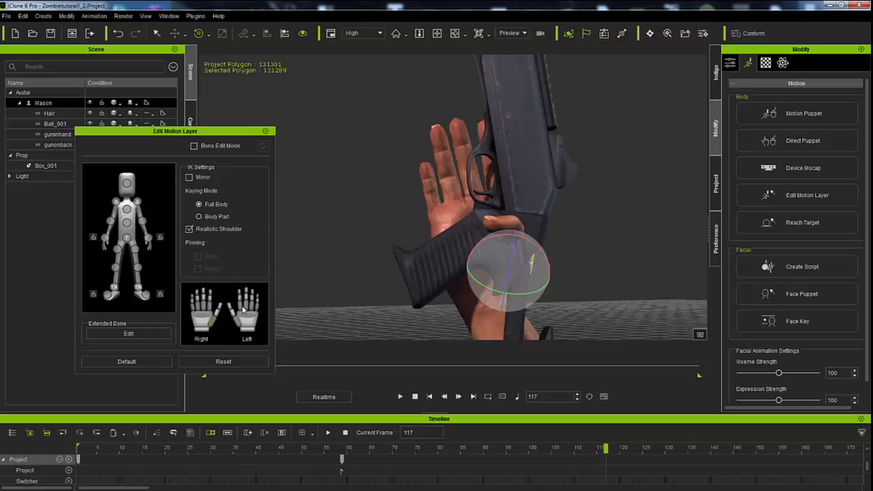
{"action": "left_click", "coordinate": [195, 312]}
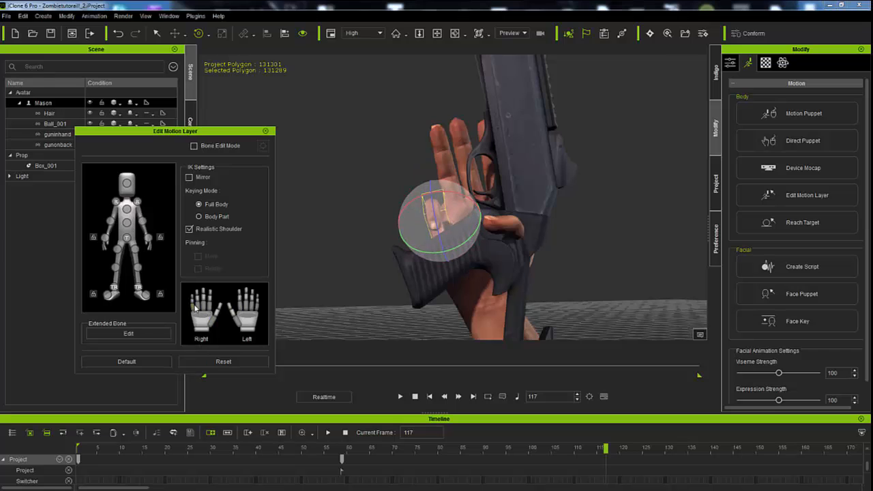
{"action": "left_click_drag", "start_coordinate": [198, 305], "coordinate": [199, 345]}
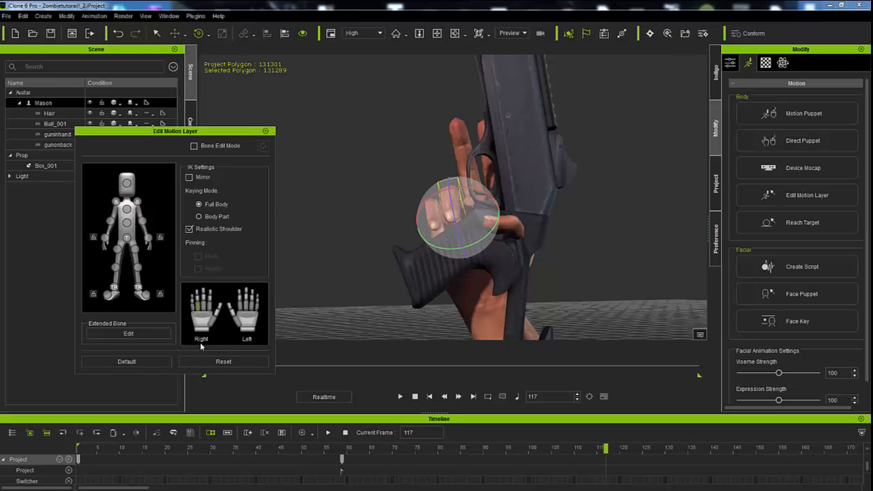
{"action": "left_click_drag", "start_coordinate": [208, 311], "coordinate": [202, 349]}
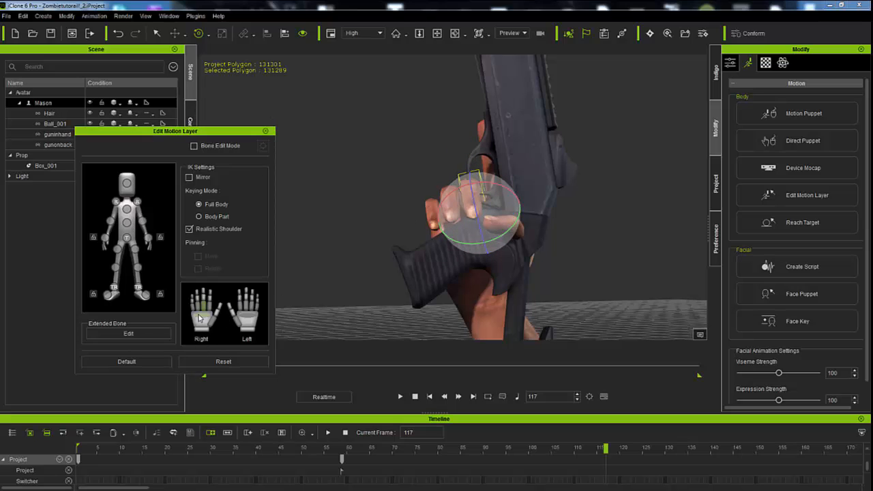
{"action": "left_click", "coordinate": [266, 132]}
Using Local Move on the guninhand prop, slide it up along its length and in towards the palm.
{"action": "left_click", "coordinate": [47, 135]}
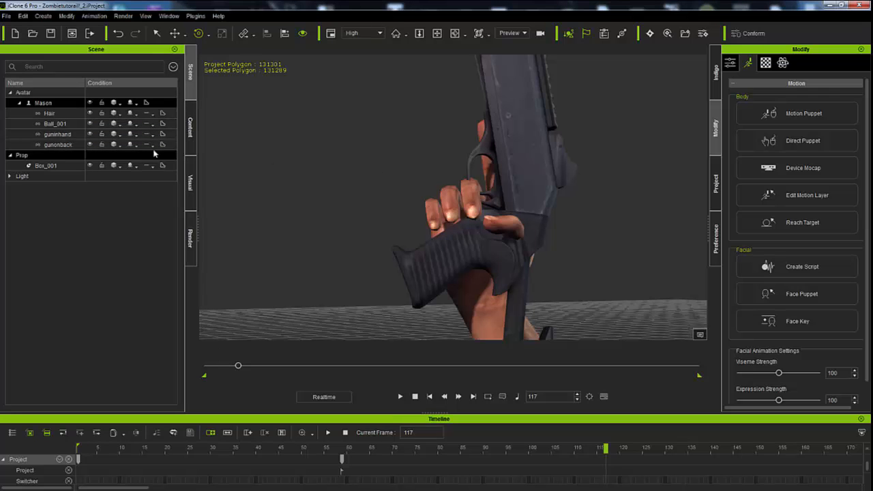
{"action": "left_click", "coordinate": [62, 134]}
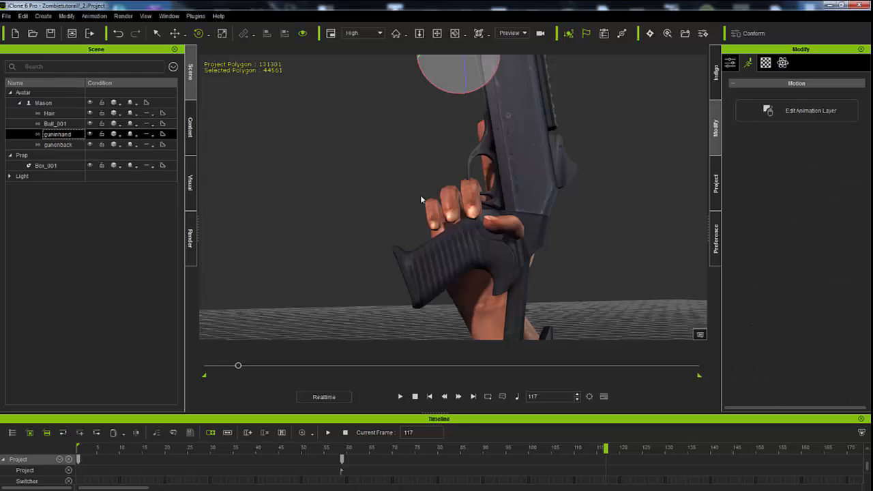
{"action": "scroll", "coordinate": [536, 194], "scroll_direction": "down", "scroll_amount": 3}
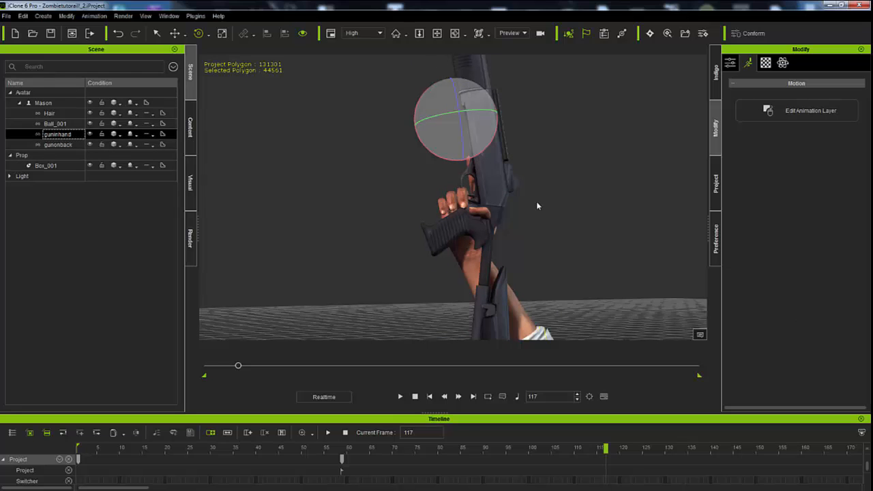
{"action": "left_click", "coordinate": [176, 34]}
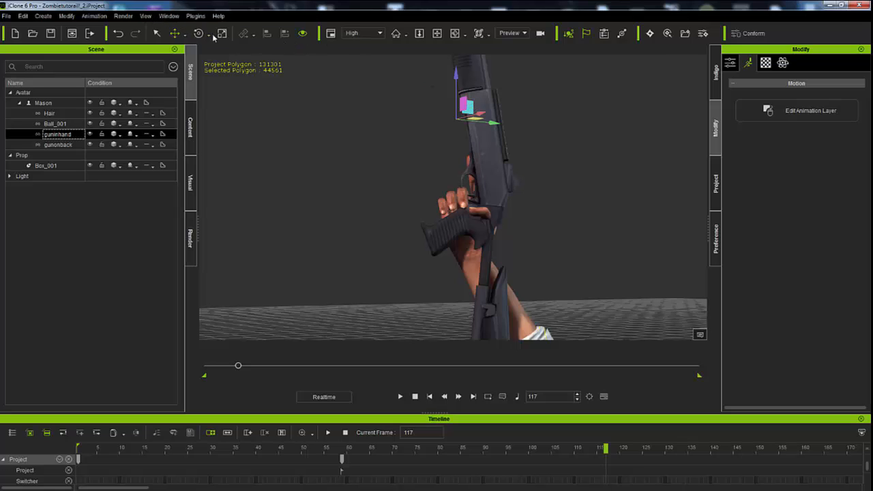
{"action": "left_click", "coordinate": [184, 35]}
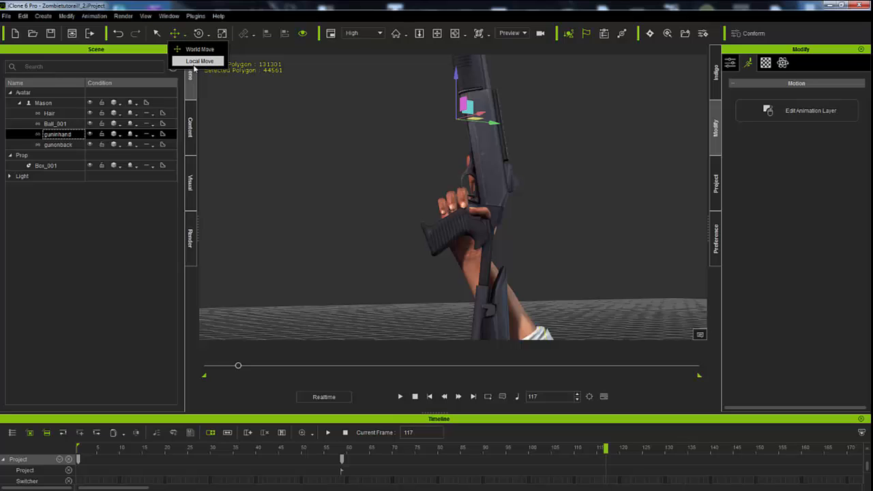
{"action": "left_click", "coordinate": [195, 61]}
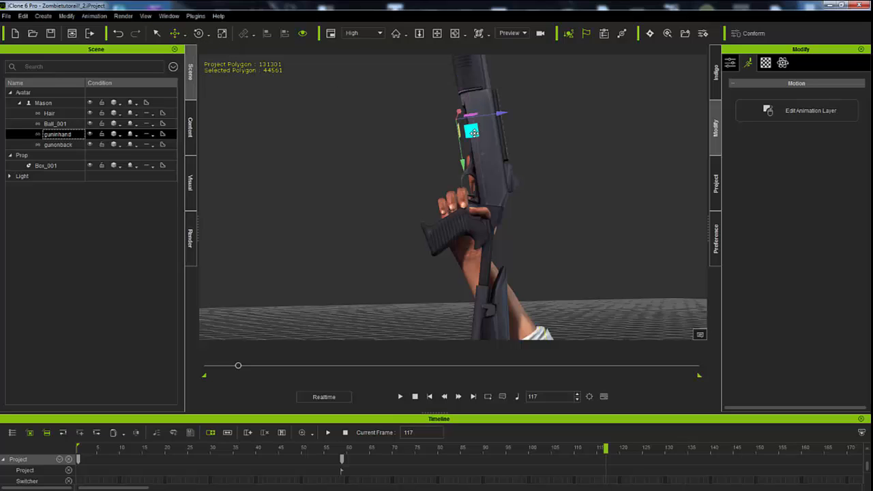
{"action": "middle_click_drag", "start_coordinate": [512, 155], "coordinate": [378, 146]}
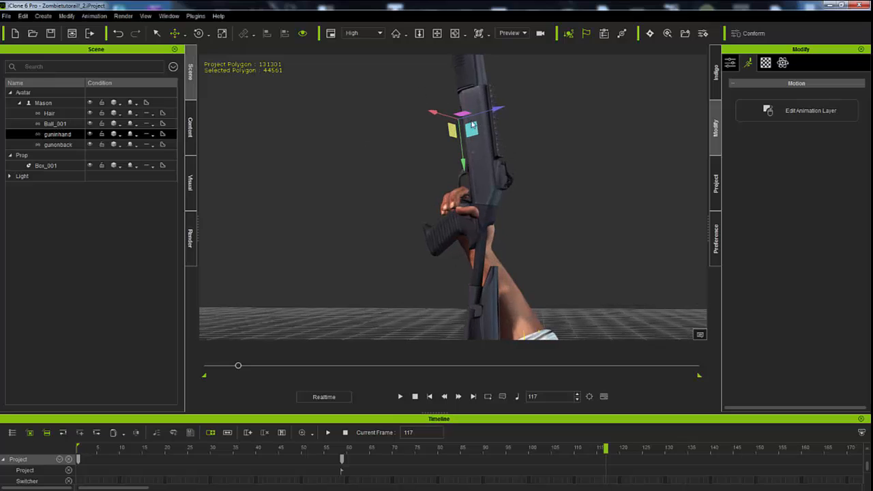
{"action": "left_click_drag", "start_coordinate": [462, 163], "coordinate": [462, 150]}
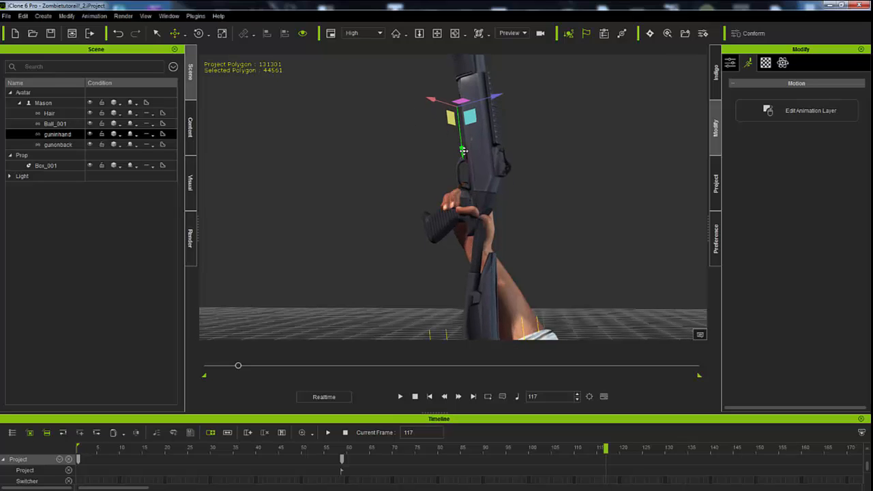
{"action": "left_click_drag", "start_coordinate": [482, 92], "coordinate": [507, 94]}
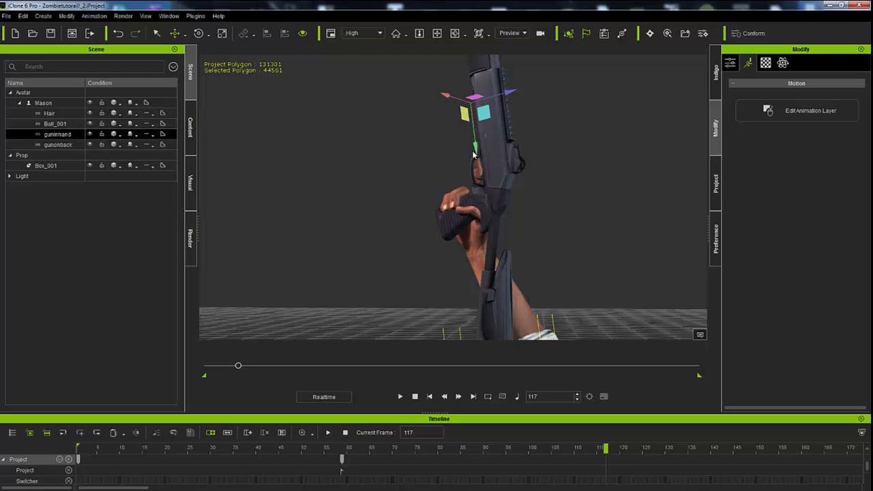
{"action": "left_click_drag", "start_coordinate": [476, 147], "coordinate": [480, 142]}
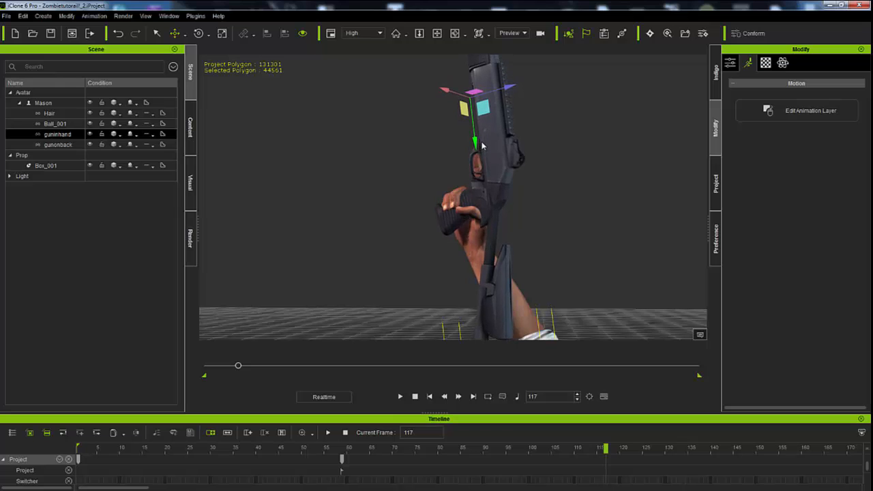
Shift the guninhand prop slightly sideways along its local axis to bring the grip closer to the palm.
{"action": "right_click_drag", "start_coordinate": [432, 196], "coordinate": [625, 196]}
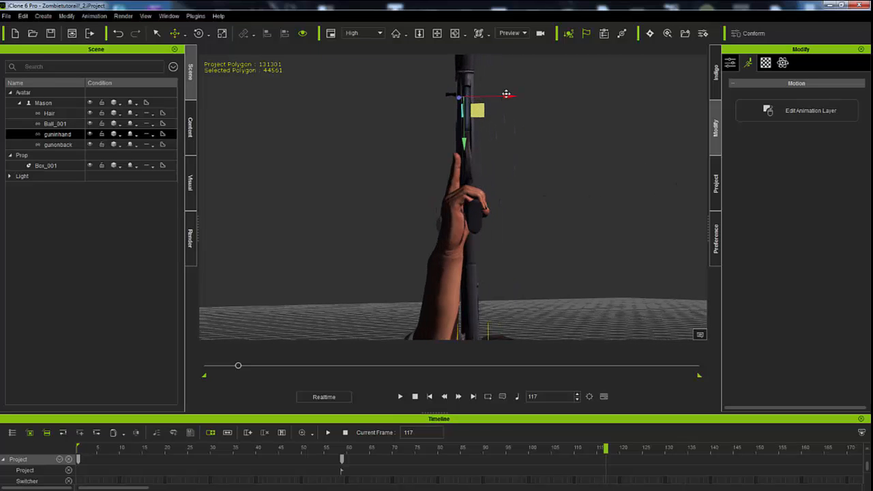
{"action": "left_click_drag", "start_coordinate": [507, 94], "coordinate": [501, 93]}
{"action": "right_click_drag", "start_coordinate": [533, 134], "coordinate": [539, 178]}
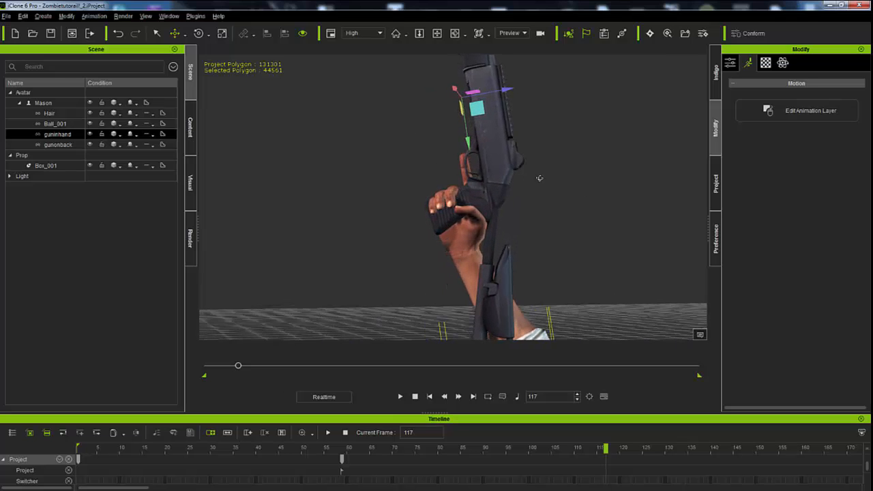
Tilt the guninhand prop in line with the index finger, and move its grip back into the curled fingers.
{"action": "left_click", "coordinate": [199, 33]}
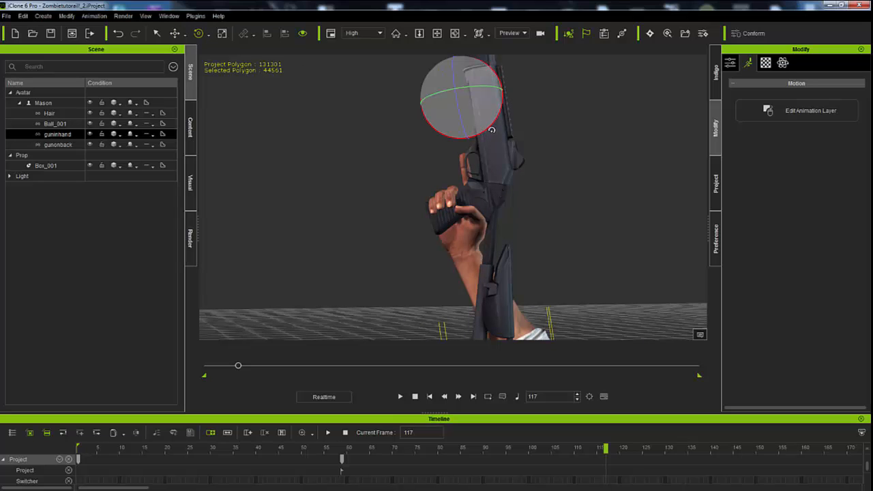
{"action": "left_click_drag", "start_coordinate": [491, 128], "coordinate": [396, 116]}
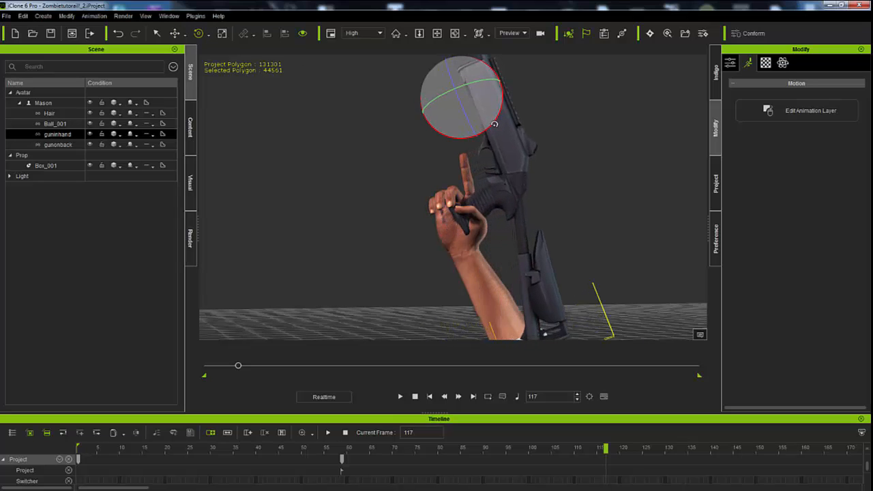
{"action": "left_click", "coordinate": [175, 33]}
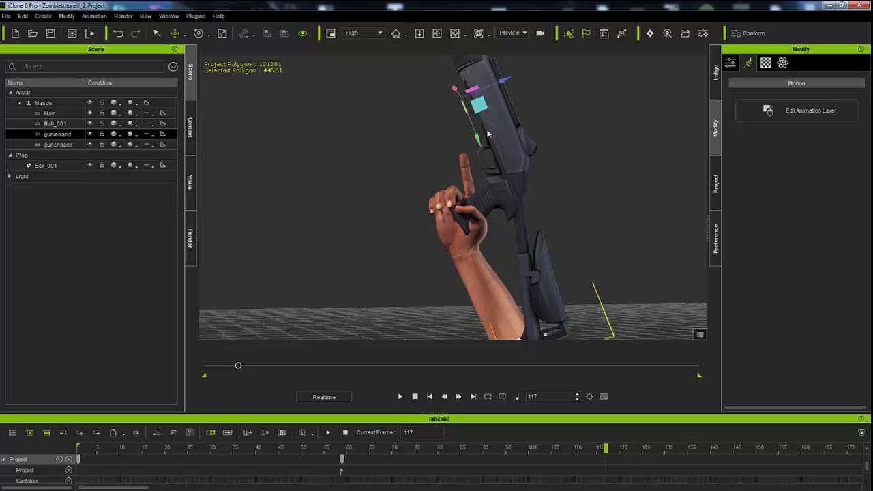
{"action": "left_click_drag", "start_coordinate": [479, 106], "coordinate": [459, 112]}
{"action": "right_click_drag", "start_coordinate": [414, 184], "coordinate": [624, 187]}
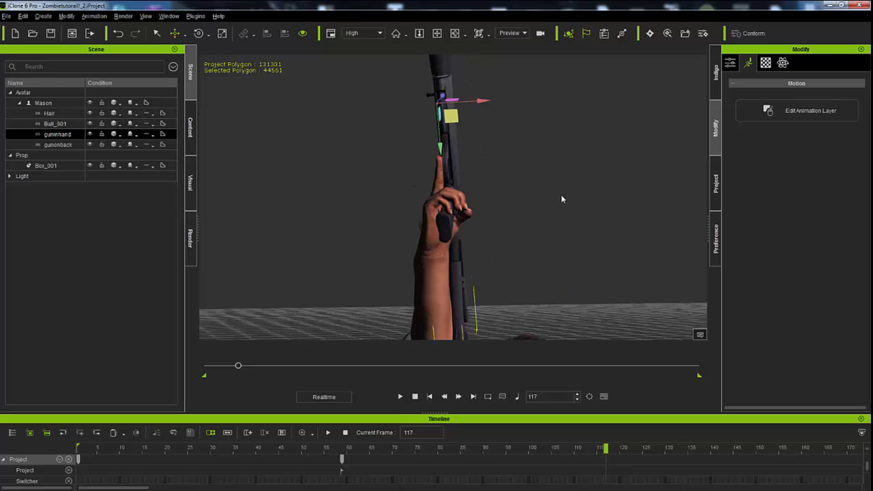
In the avatar's motion layer editor, rotate the base joint of the right index finger towards the gun.
{"action": "left_click", "coordinate": [430, 292]}
{"action": "left_click", "coordinate": [807, 195]}
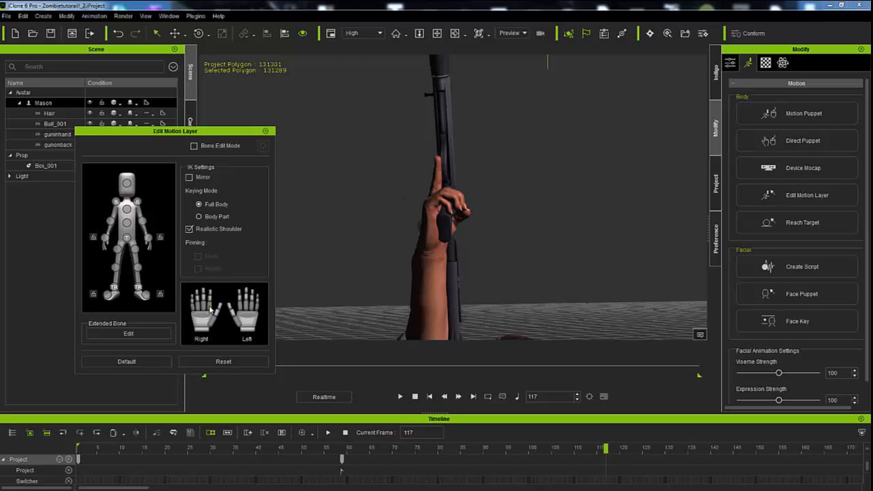
{"action": "left_click", "coordinate": [210, 310]}
{"action": "left_click_drag", "start_coordinate": [458, 174], "coordinate": [518, 203]}
{"action": "right_click_drag", "start_coordinate": [539, 208], "coordinate": [380, 216]}
{"action": "scroll", "coordinate": [412, 218], "scroll_direction": "up", "scroll_amount": 5}
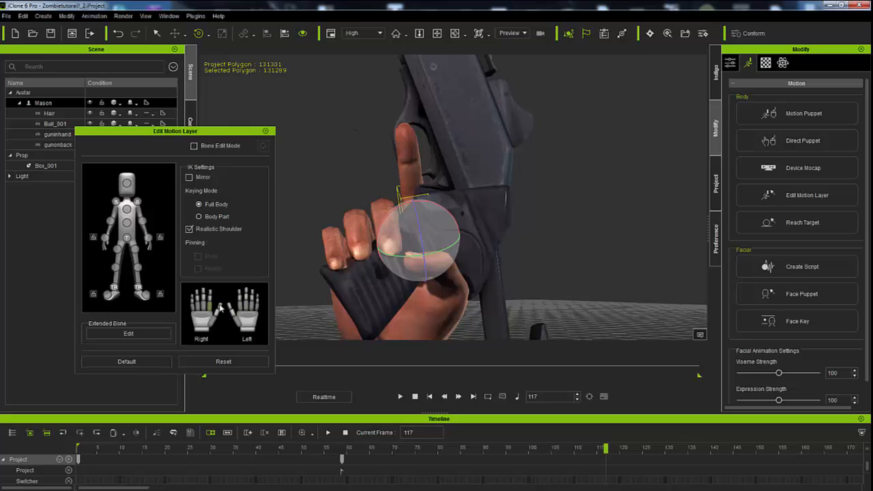
Bend the middle and tip joints of the right index finger towards the trigger, and close the motion layer editor.
{"action": "left_click", "coordinate": [209, 301]}
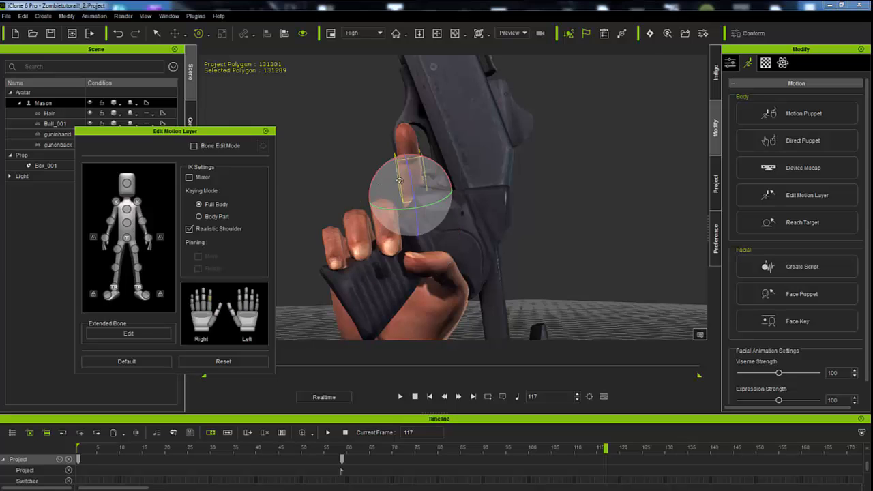
{"action": "left_click_drag", "start_coordinate": [412, 175], "coordinate": [415, 187]}
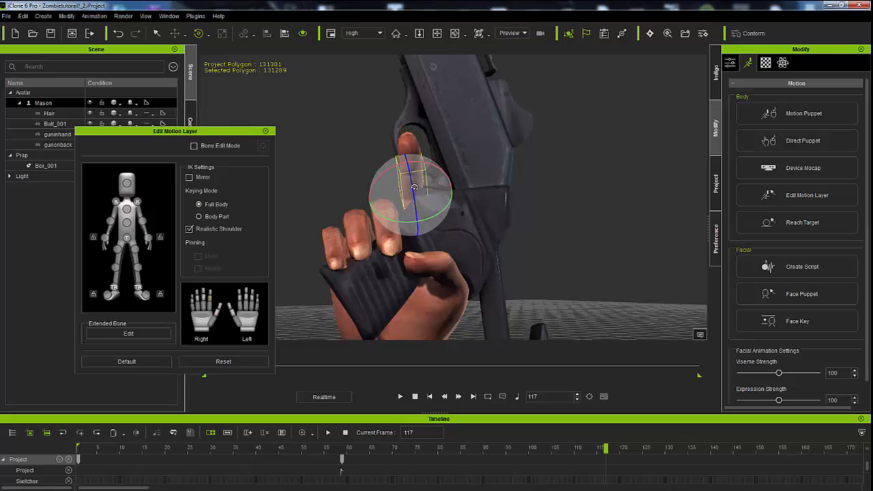
{"action": "left_click", "coordinate": [210, 294]}
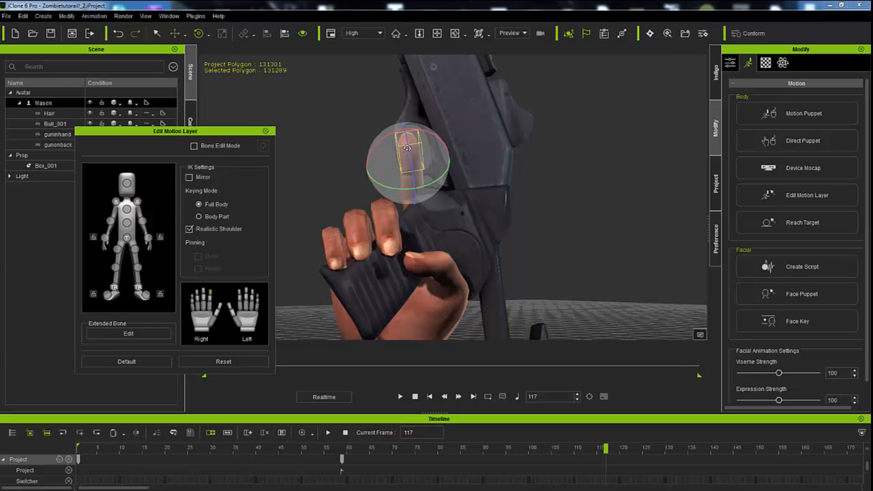
{"action": "left_click_drag", "start_coordinate": [409, 144], "coordinate": [412, 166]}
{"action": "right_click_drag", "start_coordinate": [362, 253], "coordinate": [308, 157]}
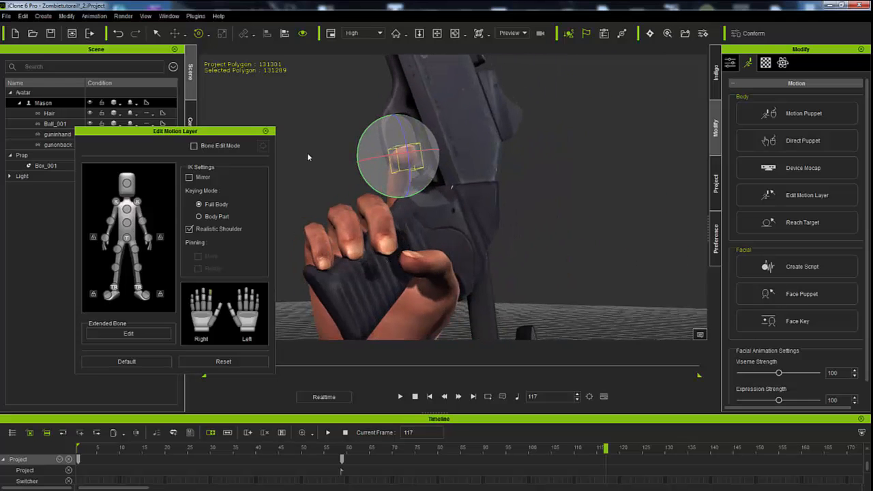
{"action": "left_click", "coordinate": [265, 131]}
Using Local Move, slide the guninhand prop so its trigger guard comes closer to the bent index finger.
{"action": "left_click", "coordinate": [68, 135]}
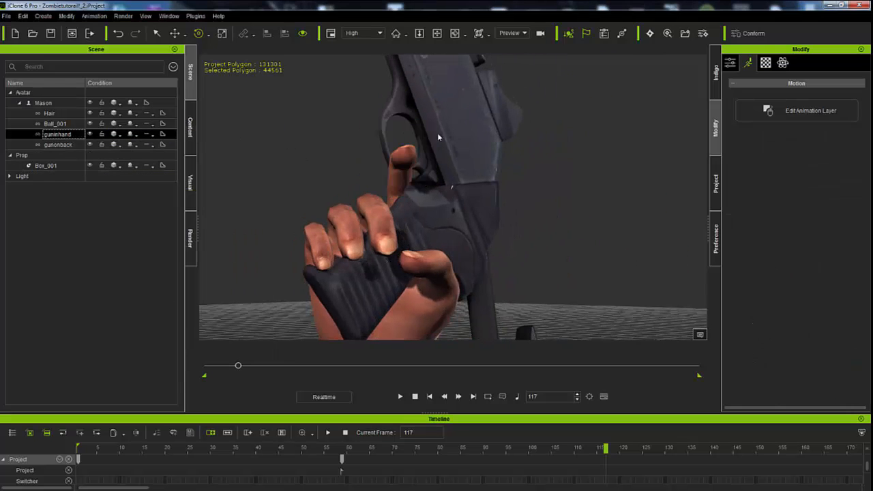
{"action": "left_click", "coordinate": [175, 34]}
{"action": "left_click", "coordinate": [465, 197]}
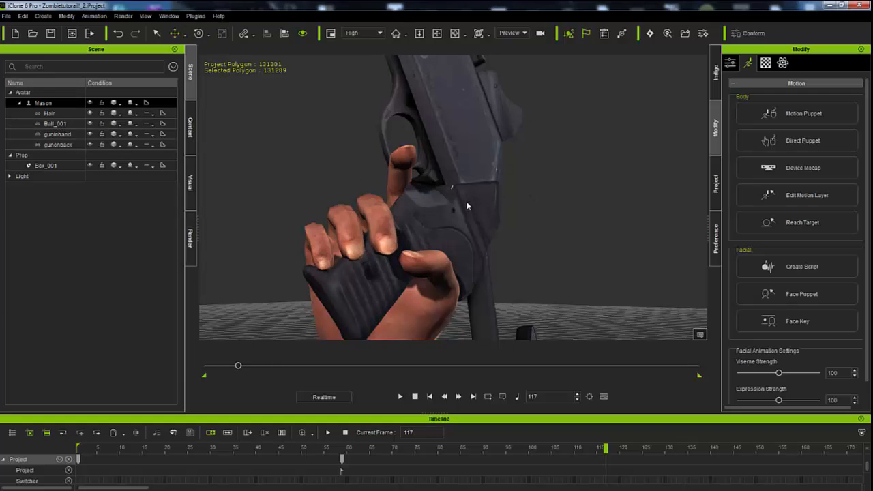
{"action": "scroll", "coordinate": [464, 194], "scroll_direction": "down", "scroll_amount": 5}
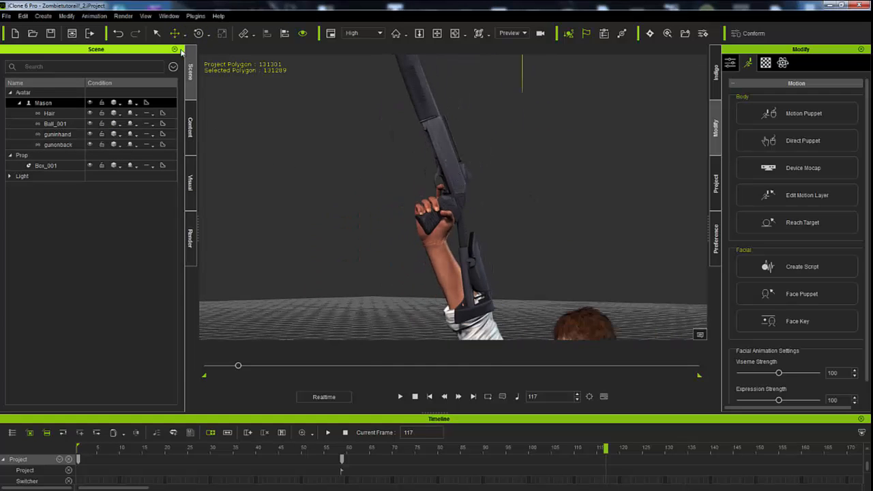
{"action": "left_click", "coordinate": [76, 136]}
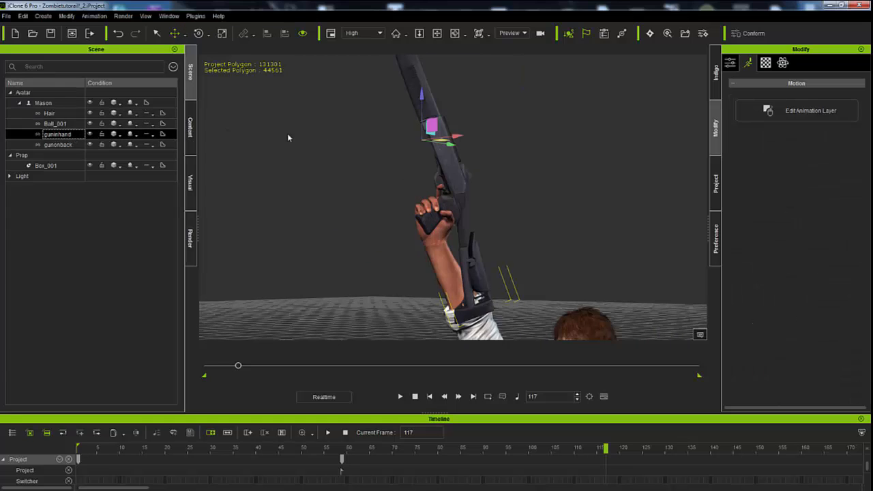
{"action": "left_click", "coordinate": [185, 34]}
{"action": "left_click", "coordinate": [197, 62]}
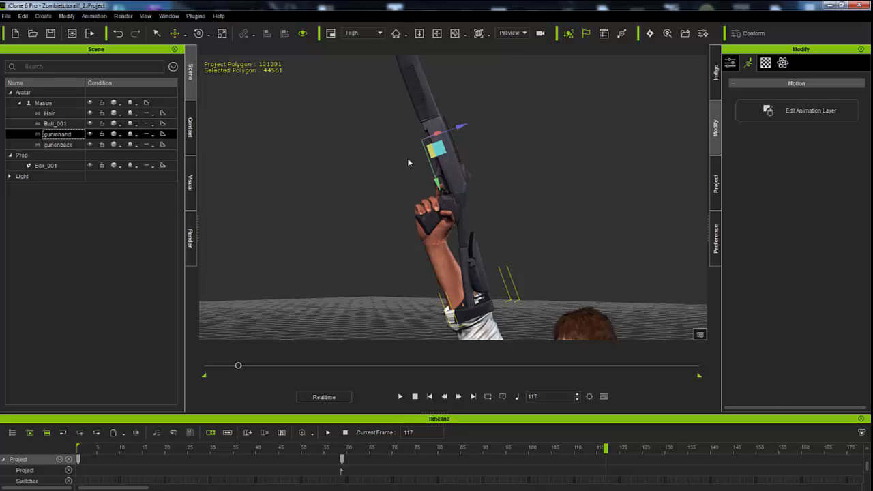
{"action": "scroll", "coordinate": [408, 160], "scroll_direction": "up", "scroll_amount": 5}
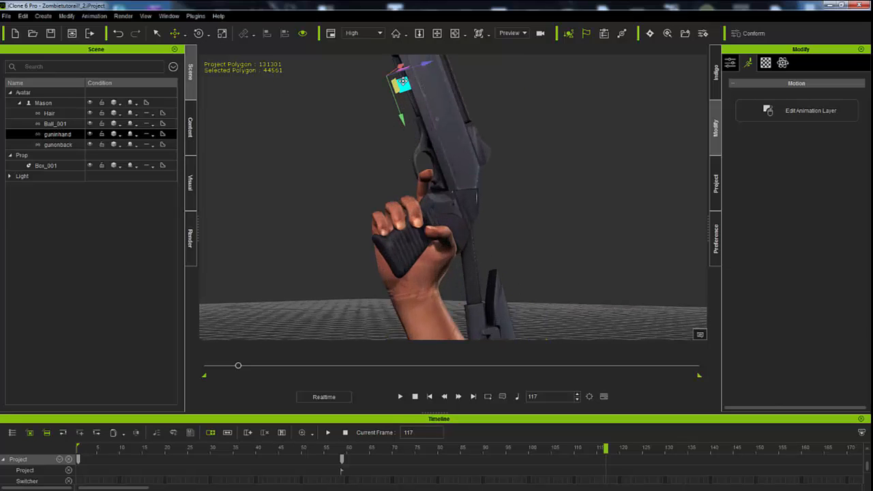
{"action": "left_click_drag", "start_coordinate": [404, 77], "coordinate": [402, 85]}
Shift the guninhand prop sideways towards the fingers, and slide it until the index fingertip sits inside the trigger guard.
{"action": "right_click_drag", "start_coordinate": [470, 146], "coordinate": [550, 156]}
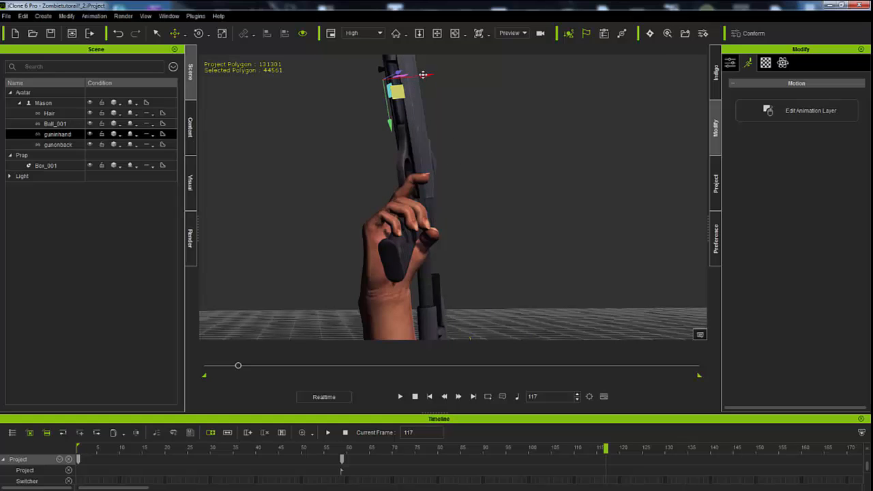
{"action": "left_click_drag", "start_coordinate": [423, 74], "coordinate": [429, 74]}
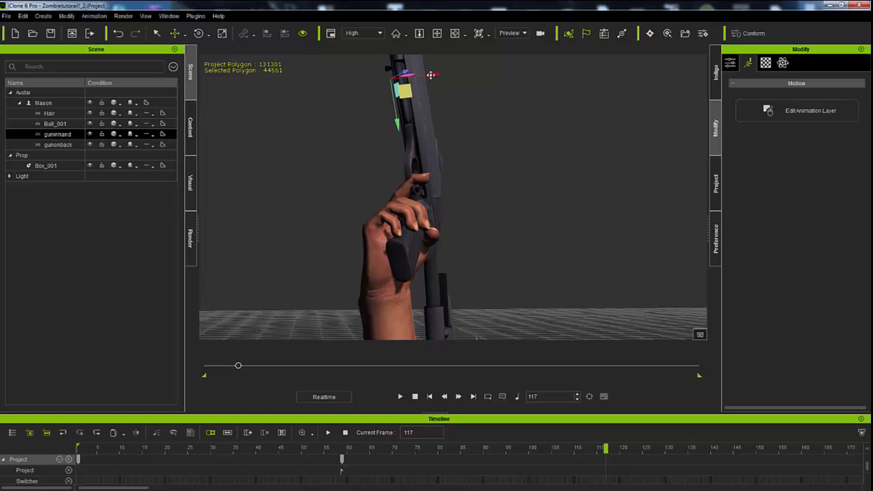
{"action": "right_click_drag", "start_coordinate": [487, 121], "coordinate": [223, 137]}
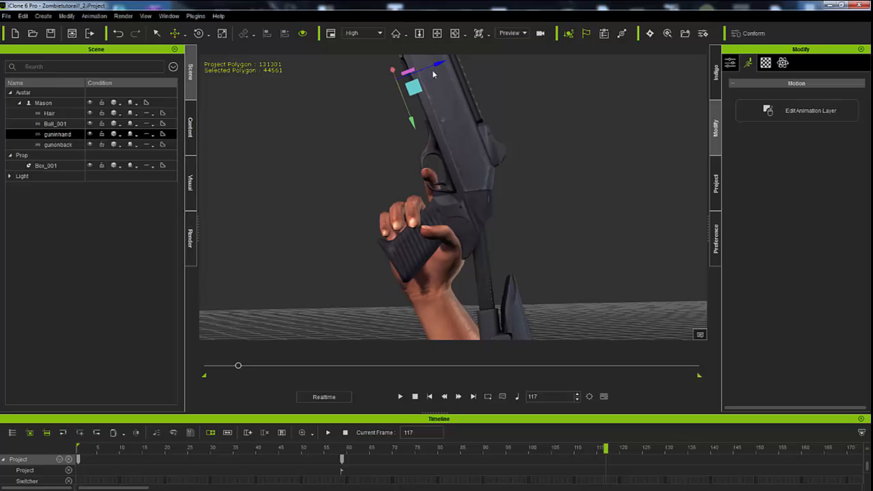
{"action": "left_click_drag", "start_coordinate": [418, 87], "coordinate": [409, 91]}
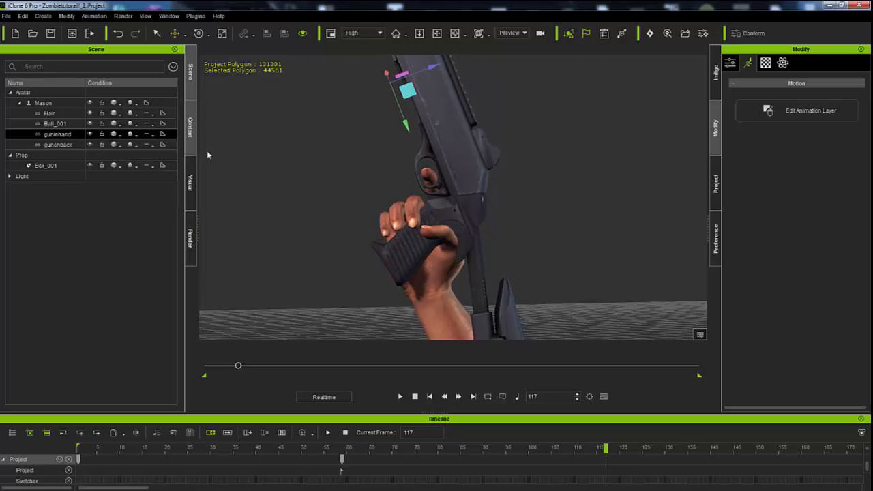
Rotate the right thumb's base joint to fit around the gun grip, check it from behind, and close the motion layer editor.
{"action": "left_click", "coordinate": [438, 300]}
{"action": "left_click", "coordinate": [807, 195]}
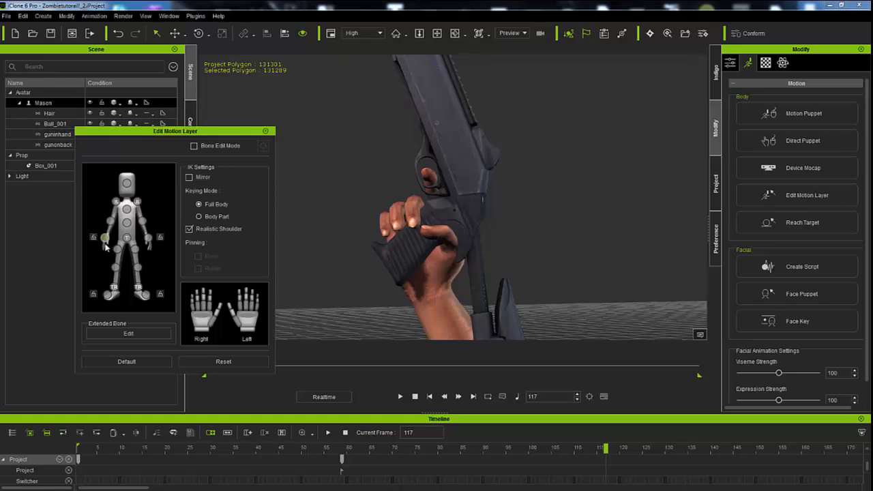
{"action": "left_click", "coordinate": [214, 318]}
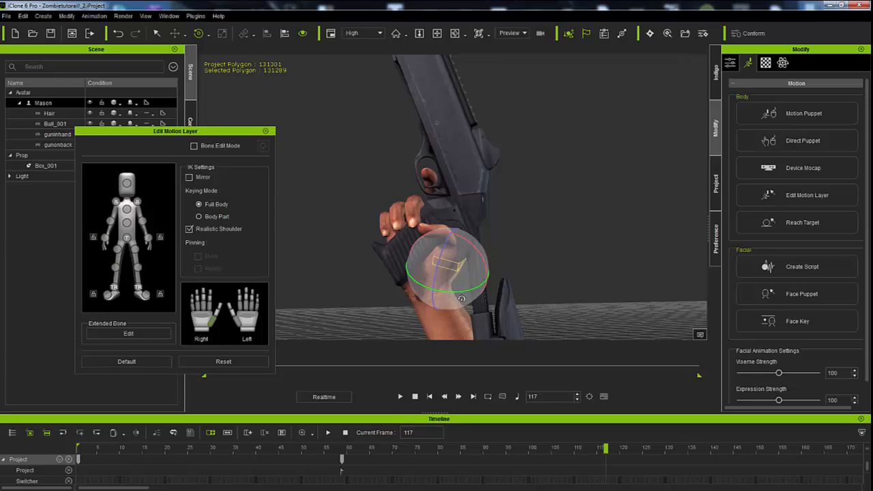
{"action": "left_click_drag", "start_coordinate": [444, 247], "coordinate": [442, 250]}
{"action": "left_click_drag", "start_coordinate": [443, 251], "coordinate": [443, 251]}
{"action": "left_click_drag", "start_coordinate": [481, 286], "coordinate": [474, 286]}
{"action": "right_click_drag", "start_coordinate": [515, 280], "coordinate": [354, 284]}
{"action": "right_click_drag", "start_coordinate": [562, 259], "coordinate": [389, 252]}
{"action": "middle_click_drag", "start_coordinate": [553, 250], "coordinate": [295, 260]}
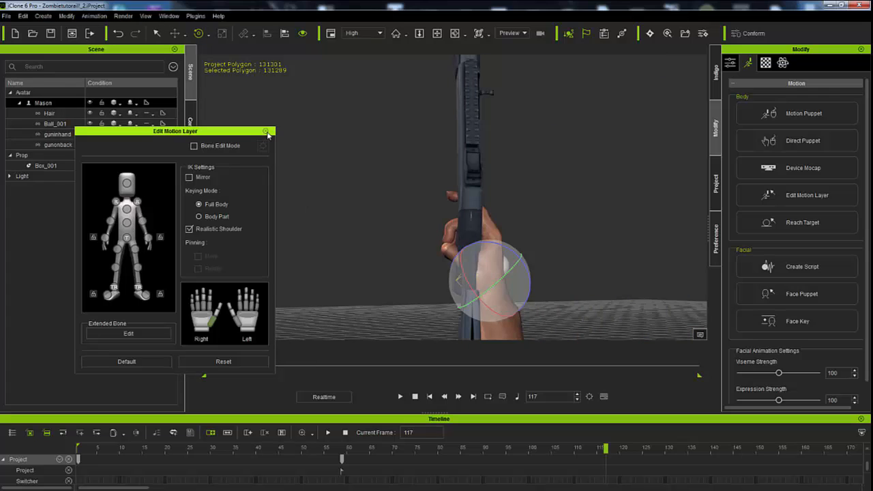
{"action": "left_click", "coordinate": [265, 131]}
Tilt the guninhand prop slightly as seen from behind the hand, and move it sideways to seat the grip in the palm.
{"action": "left_click", "coordinate": [35, 124]}
{"action": "left_click", "coordinate": [49, 135]}
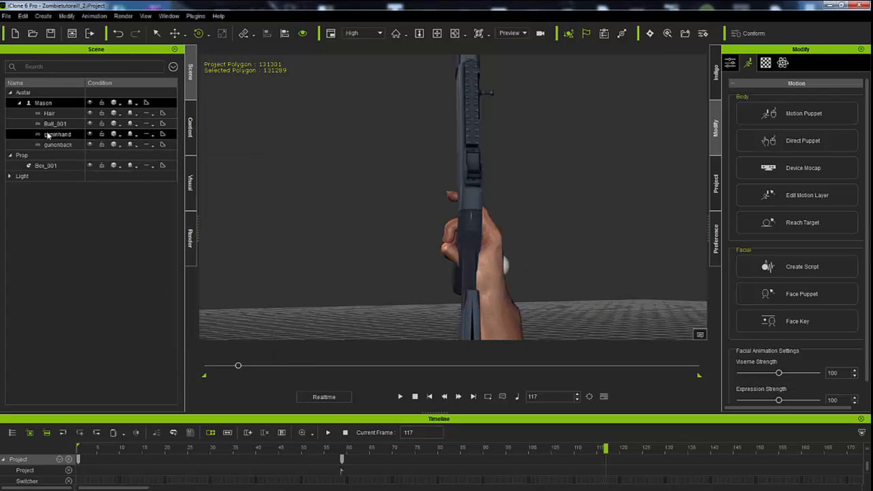
{"action": "left_click_drag", "start_coordinate": [487, 148], "coordinate": [489, 150]}
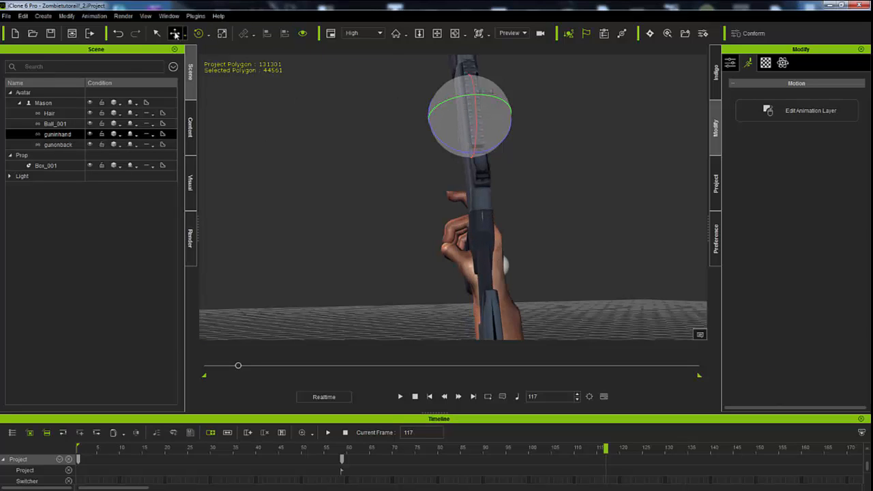
{"action": "left_click", "coordinate": [176, 33]}
{"action": "left_click_drag", "start_coordinate": [439, 113], "coordinate": [430, 118]}
{"action": "right_click_drag", "start_coordinate": [431, 225], "coordinate": [528, 252]}
{"action": "right_click_drag", "start_coordinate": [433, 257], "coordinate": [631, 244]}
{"action": "scroll", "coordinate": [633, 247], "scroll_direction": "down", "scroll_amount": 6}
{"action": "middle_click_drag", "start_coordinate": [541, 289], "coordinate": [535, 239]}
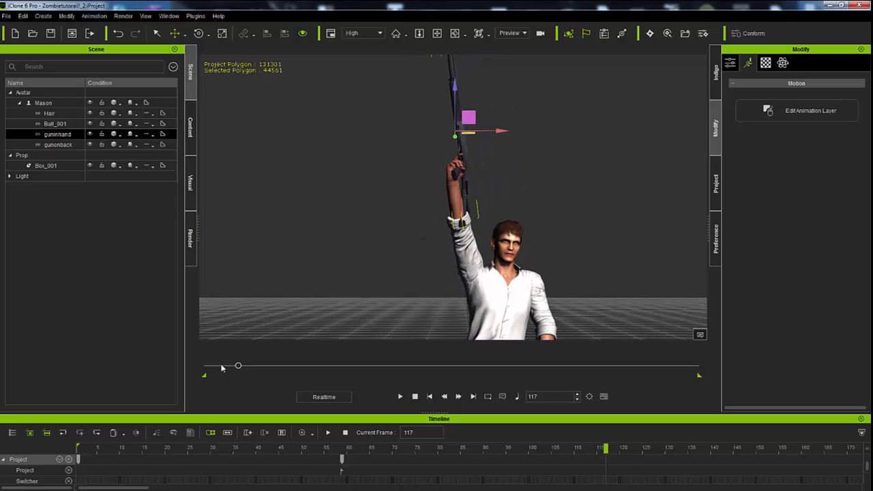
Advance the animation to frame 144 and inspect how the gun sits in the hand during the aiming pose.
{"action": "mouse_move", "coordinate": [237, 368]}
{"action": "left_mouse_down"}
{"action": "mouse_move", "coordinate": [218, 366]}
{"action": "mouse_move", "coordinate": [254, 375]}
{"action": "mouse_move", "coordinate": [211, 372]}
{"action": "mouse_move", "coordinate": [246, 381]}
{"action": "left_mouse_up"}
{"action": "middle_click_drag", "start_coordinate": [391, 215], "coordinate": [366, 139]}
{"action": "scroll", "coordinate": [390, 227], "scroll_direction": "up", "scroll_amount": 5}
{"action": "right_click_drag", "start_coordinate": [391, 229], "coordinate": [354, 250]}
{"action": "middle_click_drag", "start_coordinate": [353, 251], "coordinate": [341, 264]}
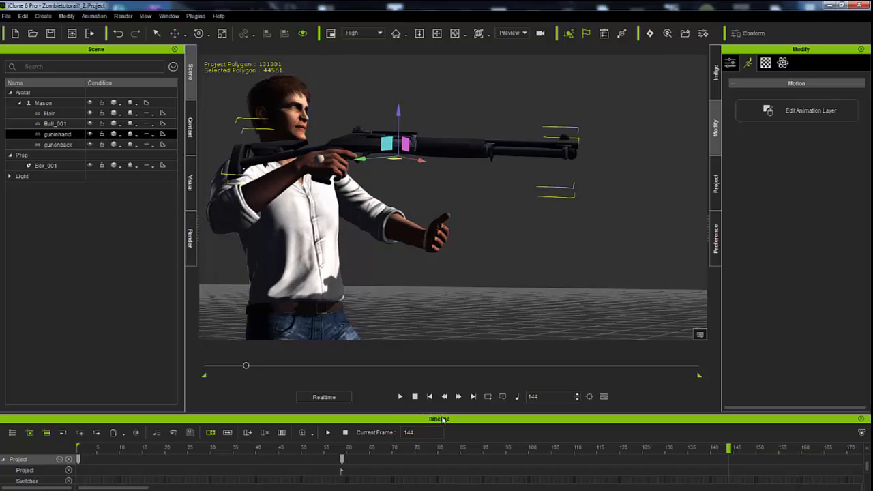
Enlarge the timeline, select the avatar to show its motion layer tracks, and move the playhead to frame 155.
{"action": "left_click_drag", "start_coordinate": [440, 415], "coordinate": [431, 279]}
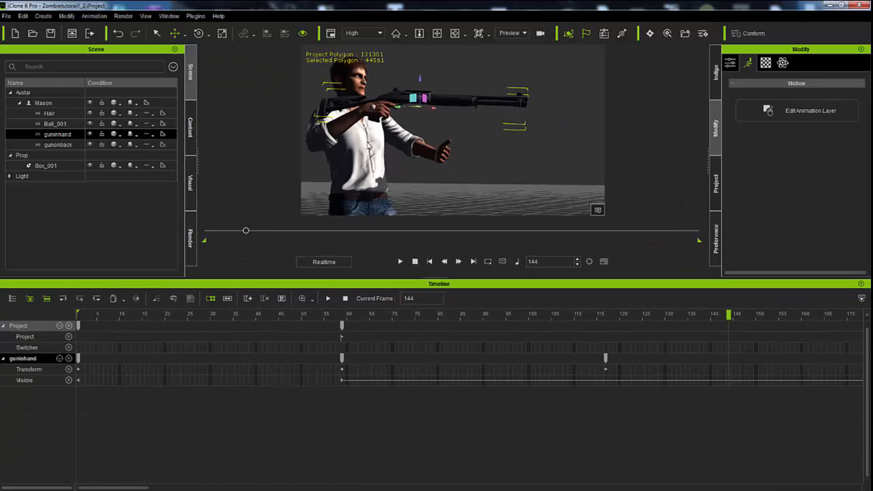
{"action": "left_click", "coordinate": [368, 146]}
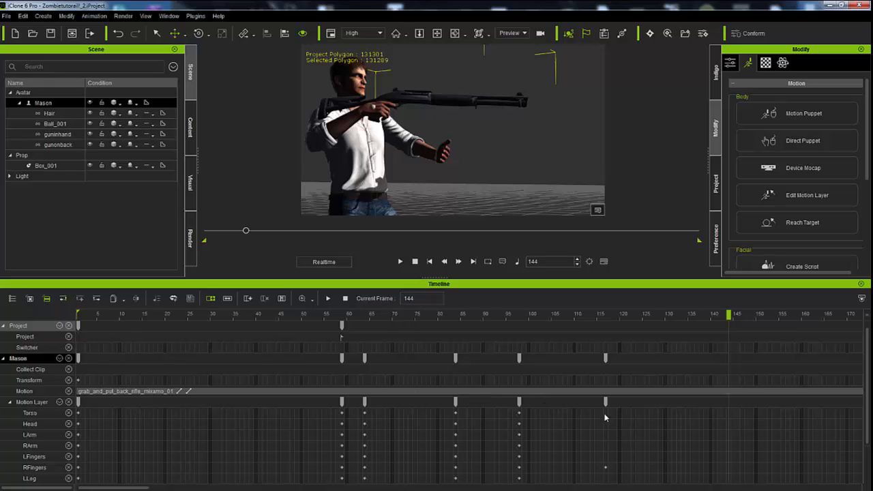
{"action": "left_click_drag", "start_coordinate": [729, 317], "coordinate": [781, 382]}
{"action": "right_click_drag", "start_coordinate": [508, 156], "coordinate": [498, 196]}
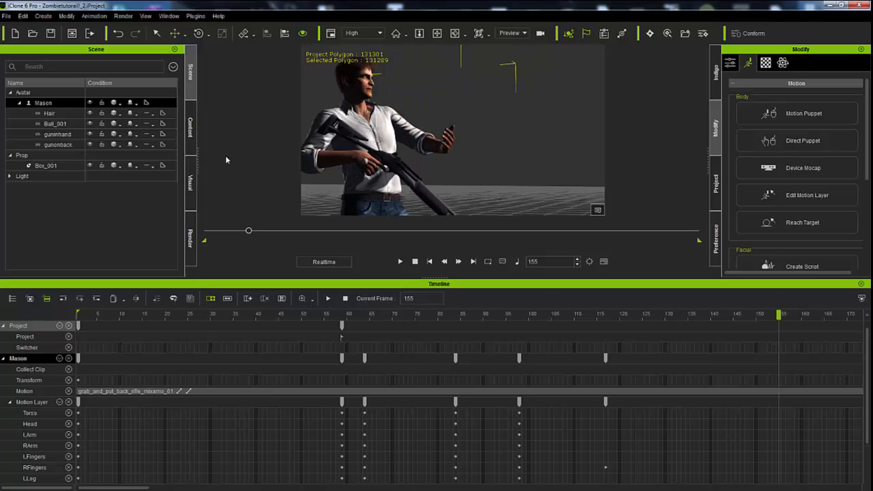
At frame 155, rotate the avatar's right hand to raise the lowered gun towards level, and close the motion layer editor.
{"action": "left_click", "coordinate": [785, 195]}
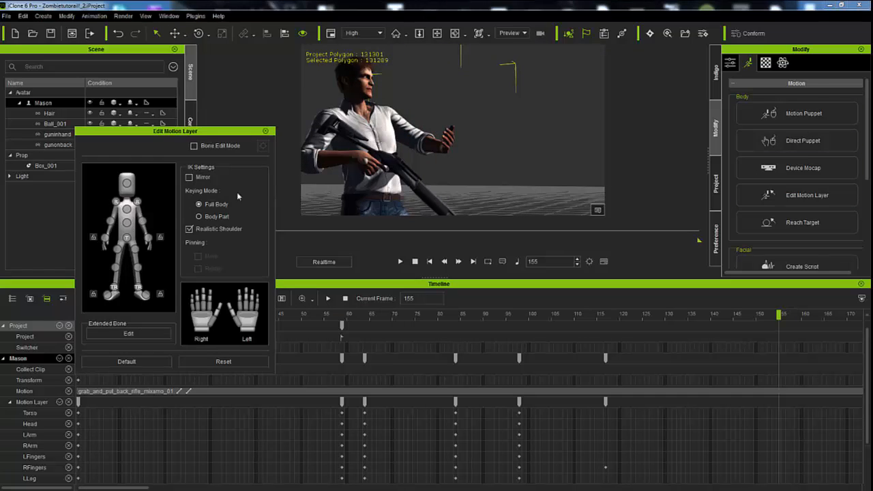
{"action": "left_click", "coordinate": [106, 239]}
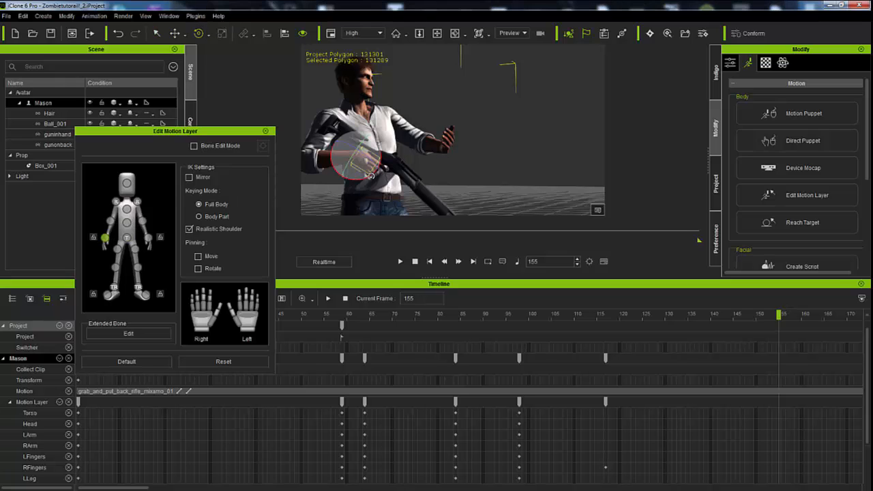
{"action": "left_click_drag", "start_coordinate": [368, 176], "coordinate": [379, 154]}
{"action": "right_click_drag", "start_coordinate": [468, 159], "coordinate": [410, 182]}
{"action": "scroll", "coordinate": [409, 182], "scroll_direction": "up", "scroll_amount": 5}
{"action": "middle_click_drag", "start_coordinate": [461, 169], "coordinate": [529, 158]}
{"action": "right_click_drag", "start_coordinate": [529, 158], "coordinate": [486, 145]}
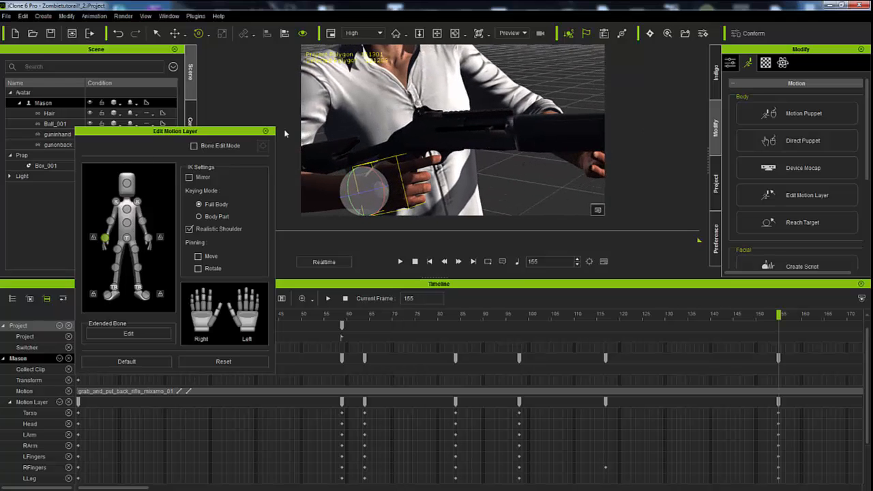
{"action": "left_click", "coordinate": [265, 131]}
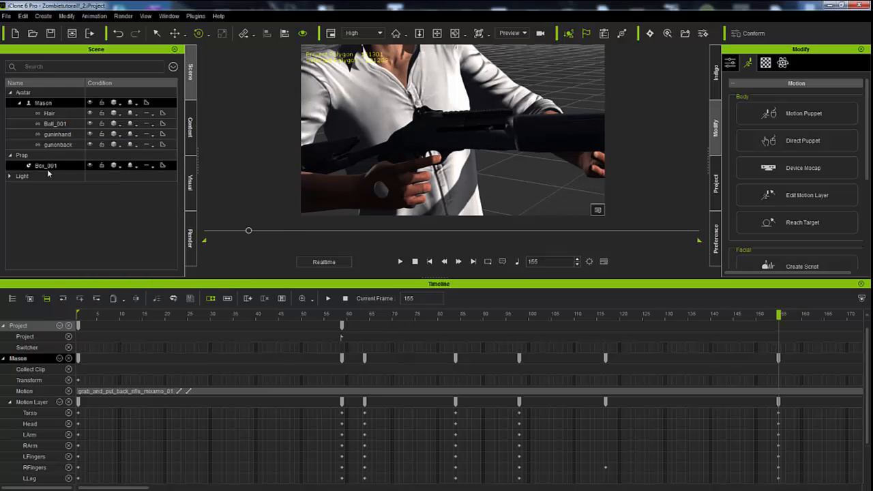
Move the guninhand prop slightly down towards the right hand at frame 155, and show a longer span of the timeline.
{"action": "left_click", "coordinate": [57, 134]}
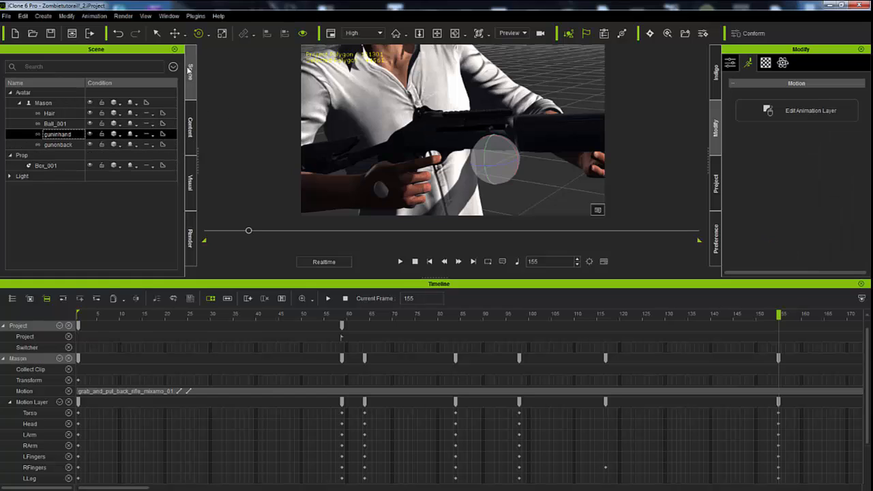
{"action": "left_click", "coordinate": [175, 33]}
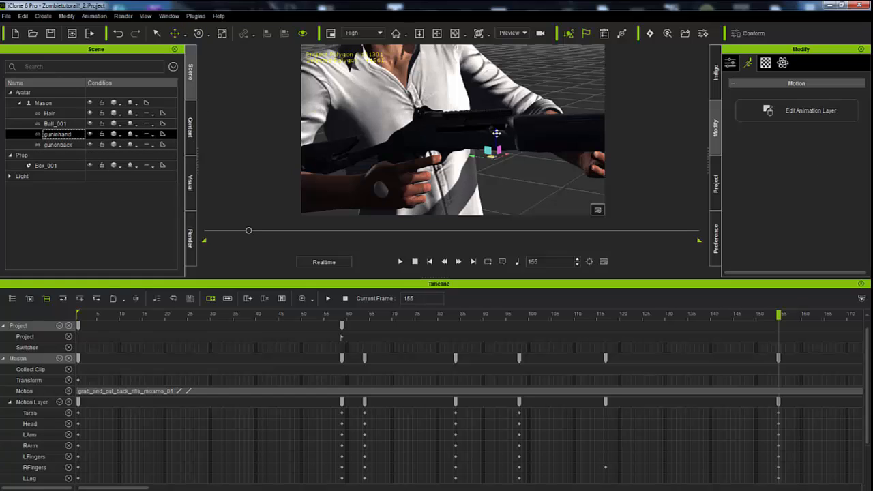
{"action": "left_click_drag", "start_coordinate": [496, 133], "coordinate": [500, 142]}
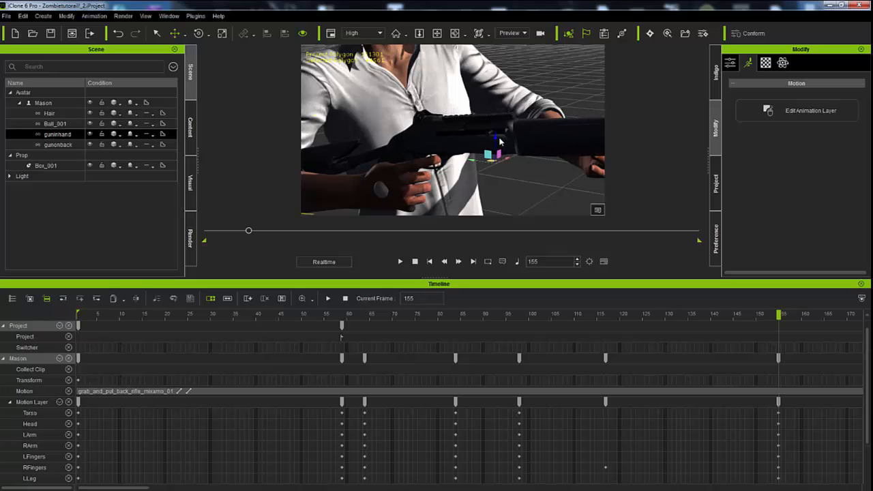
{"action": "right_click_drag", "start_coordinate": [512, 184], "coordinate": [520, 200]}
{"action": "scroll", "coordinate": [452, 169], "scroll_direction": "down", "scroll_amount": 3}
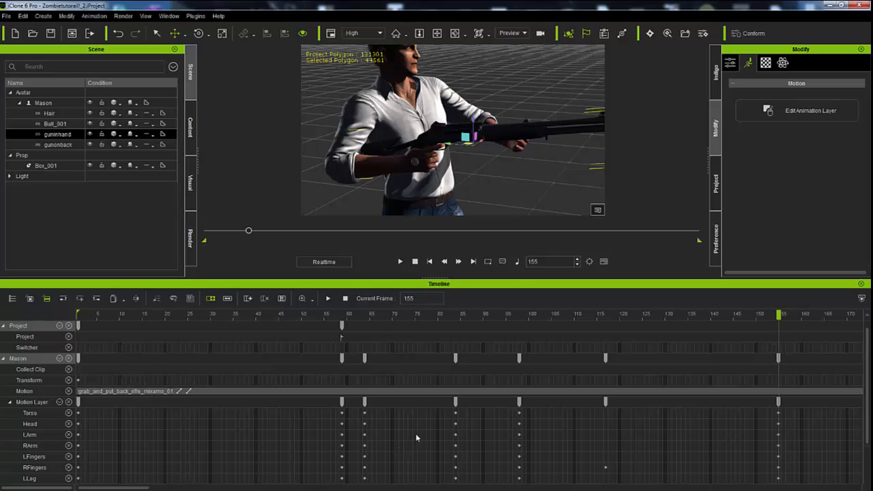
{"action": "scroll", "coordinate": [565, 432], "scroll_direction": "down", "scroll_amount": 2}
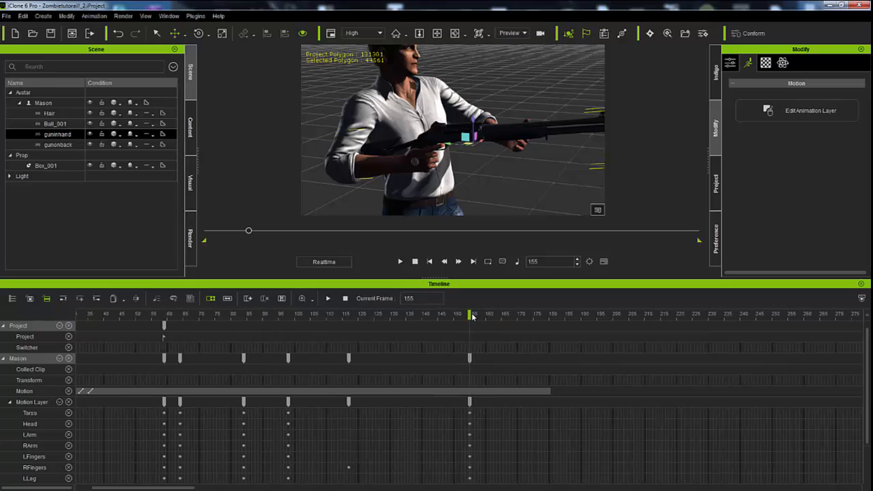
Move the playhead to frame 179, select the avatar, and open its motion layer editor.
{"action": "left_click_drag", "start_coordinate": [469, 318], "coordinate": [547, 331]}
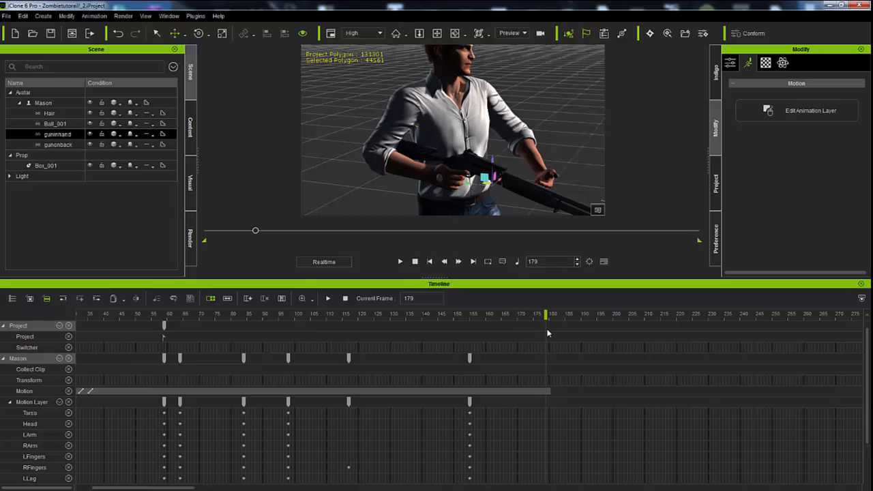
{"action": "right_click_drag", "start_coordinate": [437, 101], "coordinate": [347, 150]}
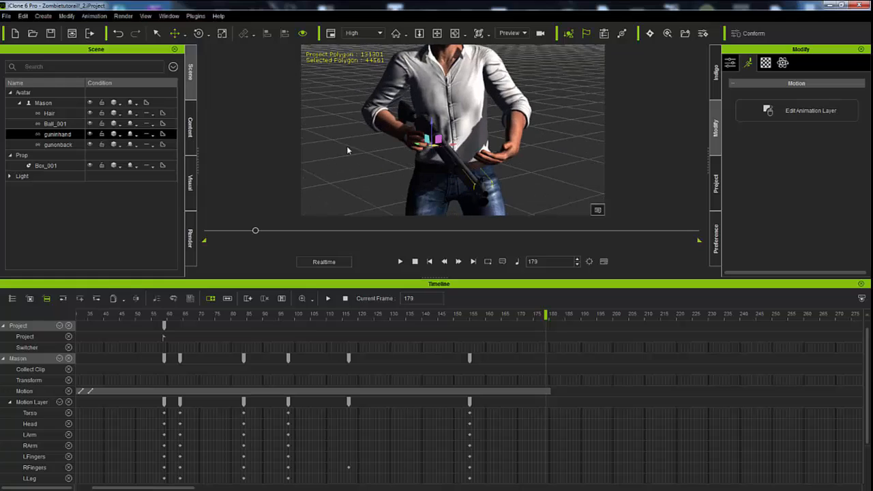
{"action": "left_click", "coordinate": [454, 99]}
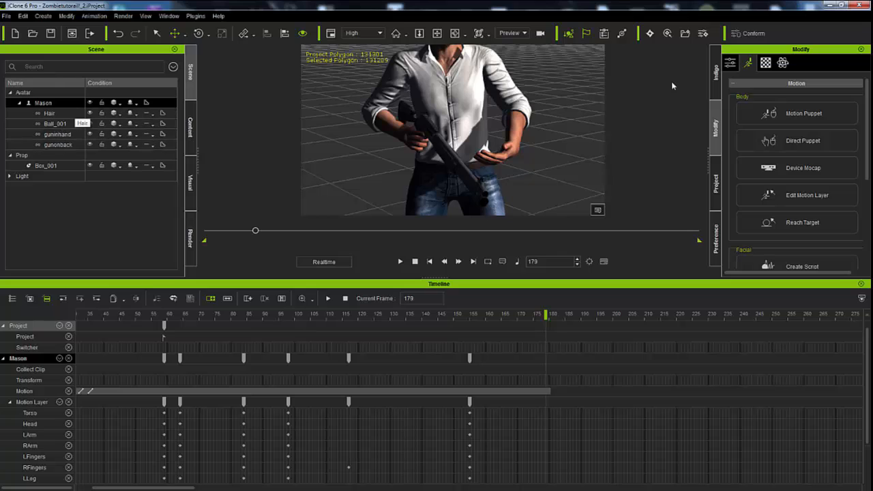
{"action": "left_click", "coordinate": [805, 196]}
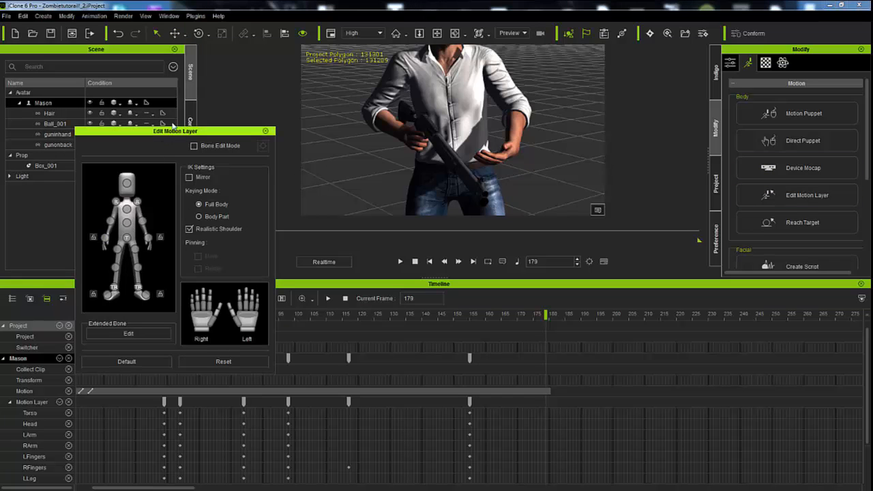
{"action": "left_click_drag", "start_coordinate": [170, 131], "coordinate": [176, 93]}
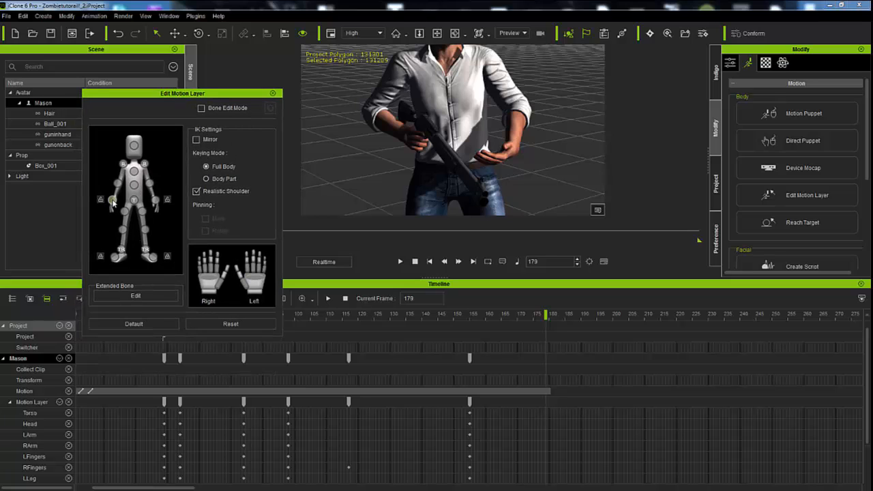
At frame 179, rotate the avatar's right hand and right forearm to raise the lowered gun to level.
{"action": "left_click", "coordinate": [113, 200]}
{"action": "right_click_drag", "start_coordinate": [365, 170], "coordinate": [481, 150]}
{"action": "left_click", "coordinate": [198, 32]}
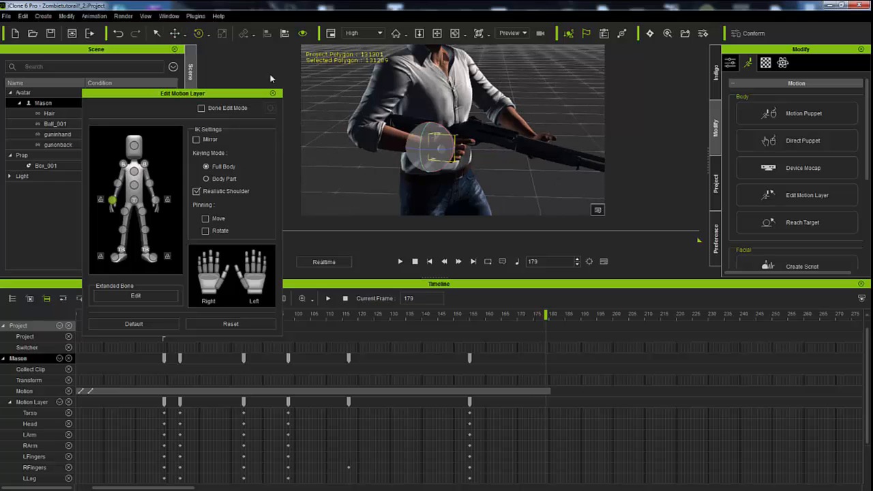
{"action": "left_click_drag", "start_coordinate": [442, 150], "coordinate": [450, 149]}
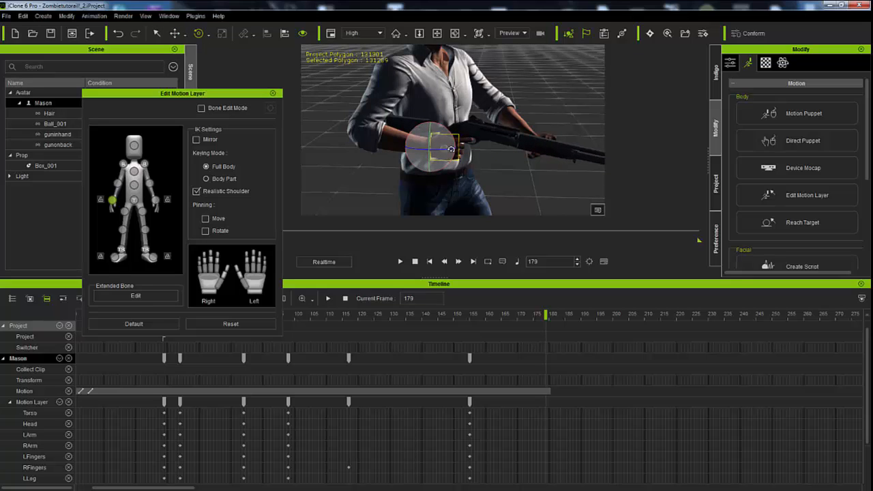
{"action": "left_click", "coordinate": [117, 183]}
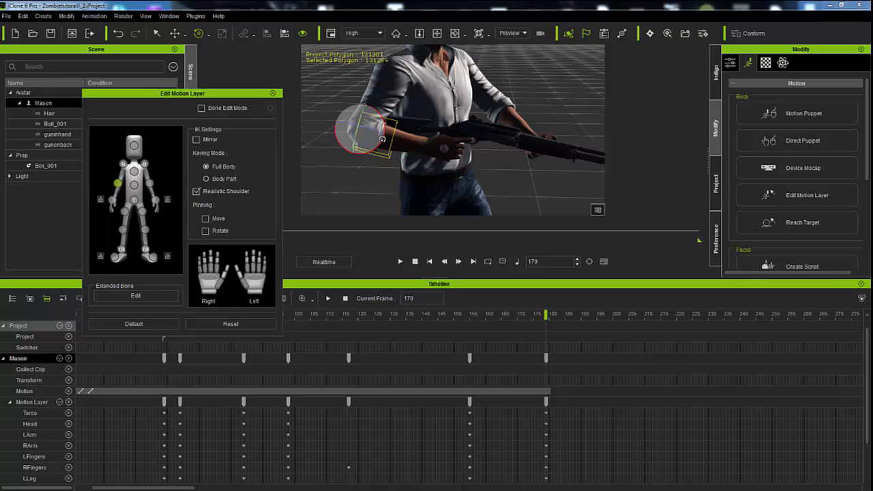
{"action": "left_click_drag", "start_coordinate": [384, 140], "coordinate": [383, 133]}
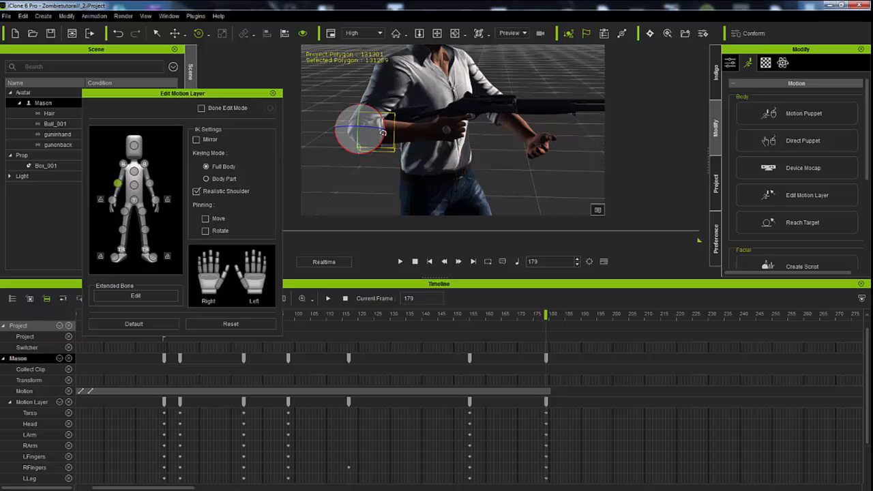
Raise the avatar's left hand towards the gun at frame 179 and rotate it to follow the barrel.
{"action": "right_click_drag", "start_coordinate": [577, 159], "coordinate": [349, 136]}
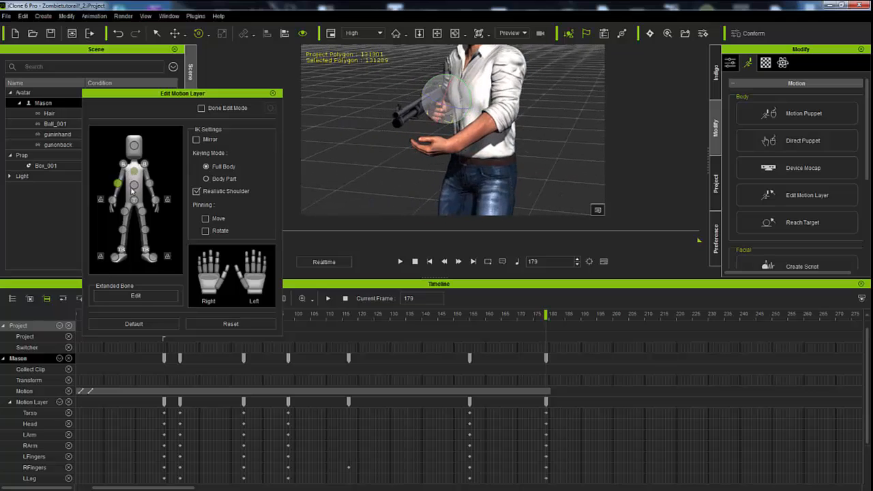
{"action": "left_click", "coordinate": [156, 199]}
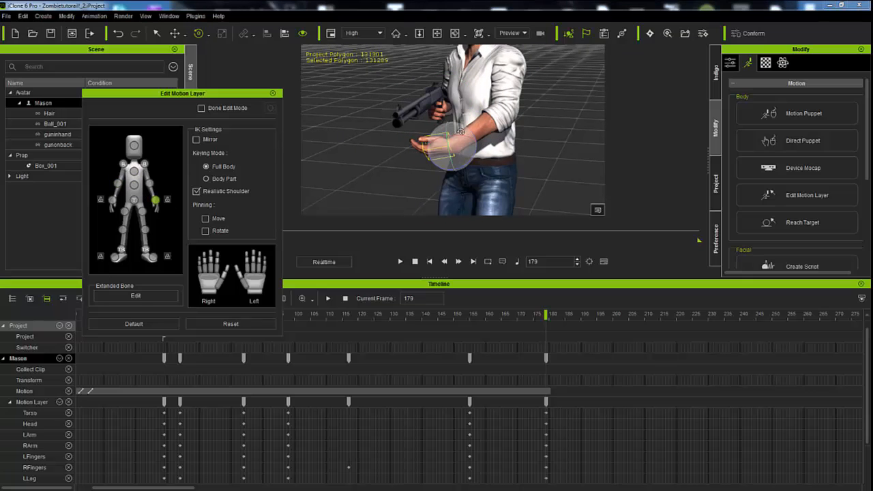
{"action": "left_click", "coordinate": [177, 34]}
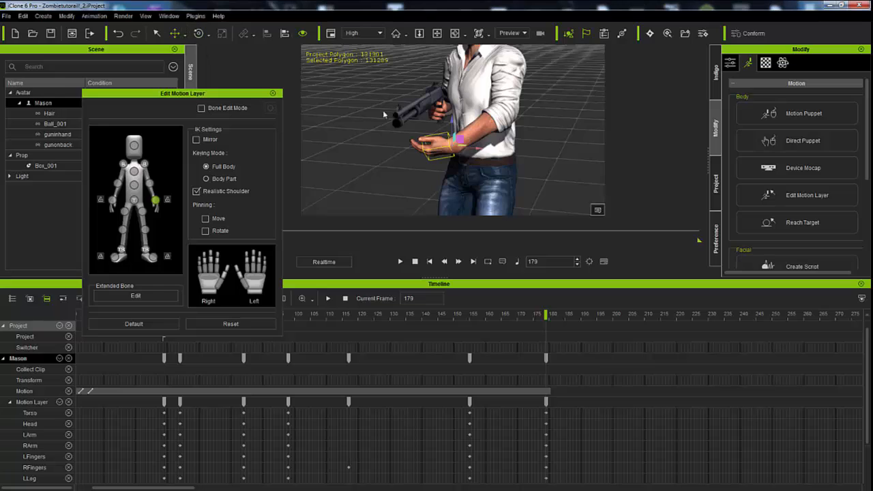
{"action": "left_click_drag", "start_coordinate": [451, 118], "coordinate": [451, 101]}
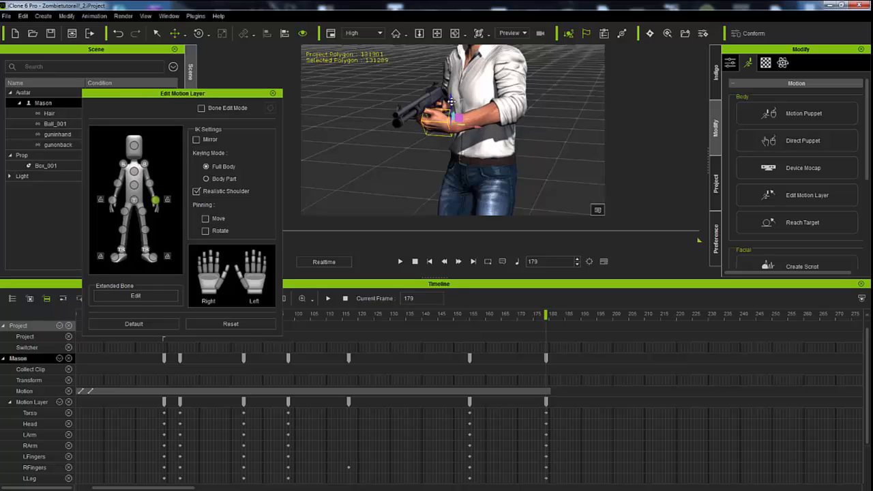
{"action": "right_click_drag", "start_coordinate": [390, 157], "coordinate": [433, 176]}
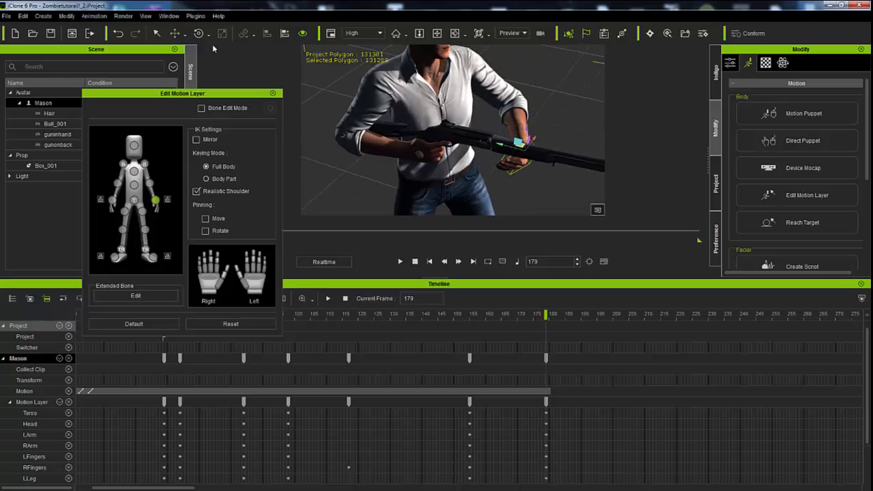
{"action": "left_click", "coordinate": [198, 34]}
{"action": "left_click_drag", "start_coordinate": [547, 147], "coordinate": [556, 166]}
Rotate the left forearm and left hand slightly, and move the left hand across underneath the gun barrel.
{"action": "right_click_drag", "start_coordinate": [546, 143], "coordinate": [478, 141]}
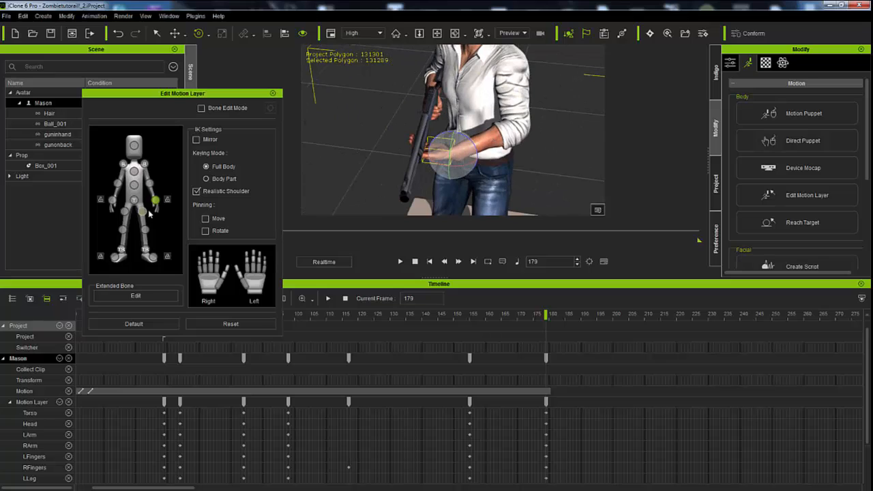
{"action": "left_click", "coordinate": [151, 183]}
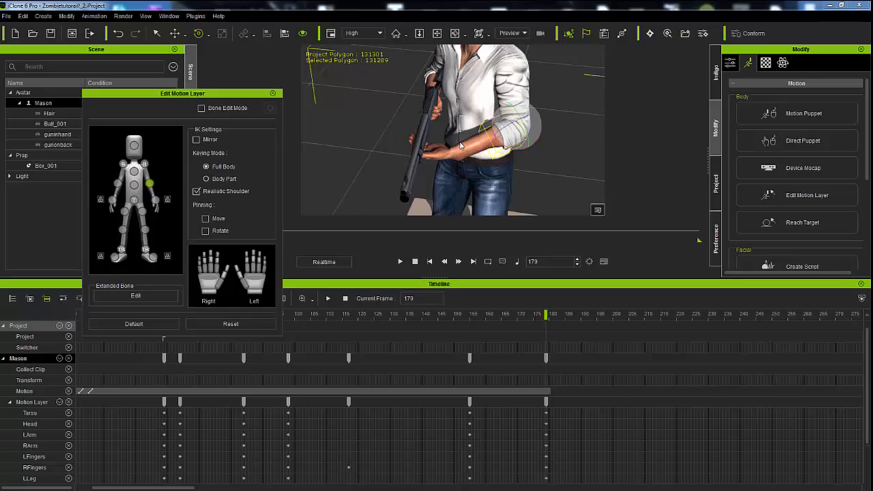
{"action": "left_click_drag", "start_coordinate": [500, 146], "coordinate": [527, 148]}
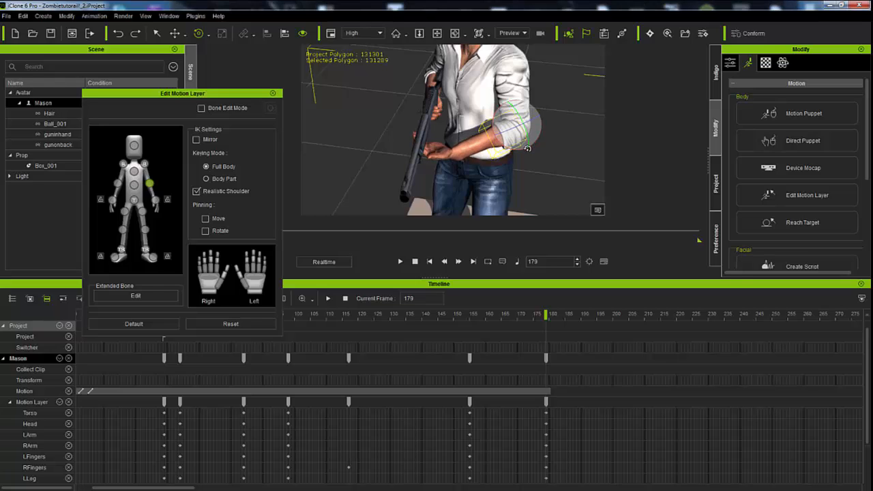
{"action": "left_click", "coordinate": [155, 200]}
{"action": "left_click_drag", "start_coordinate": [430, 142], "coordinate": [428, 145]}
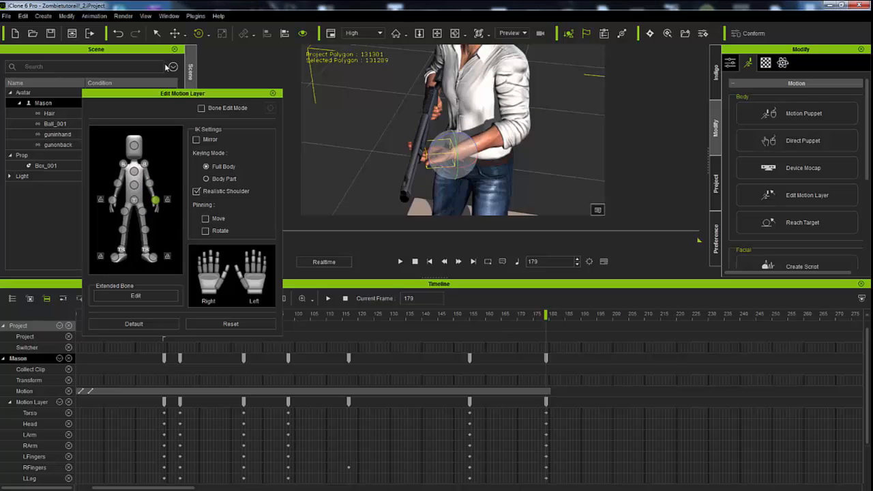
{"action": "left_click", "coordinate": [174, 35]}
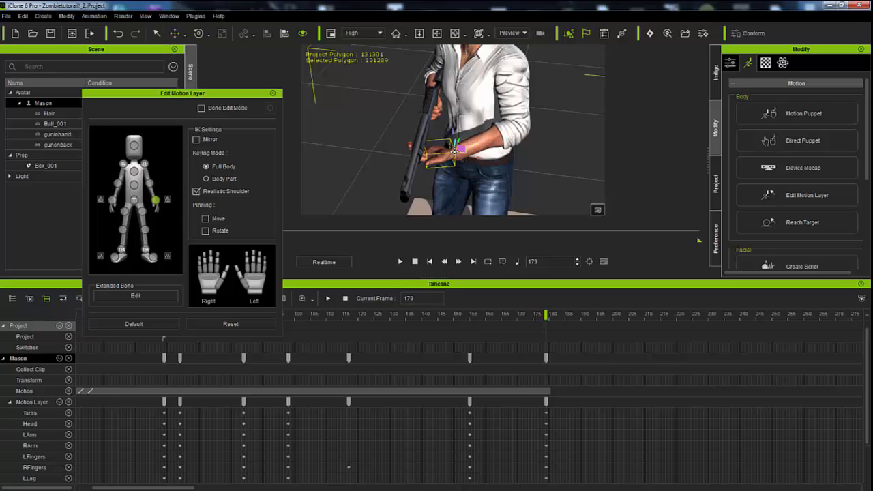
{"action": "left_click_drag", "start_coordinate": [478, 159], "coordinate": [470, 159]}
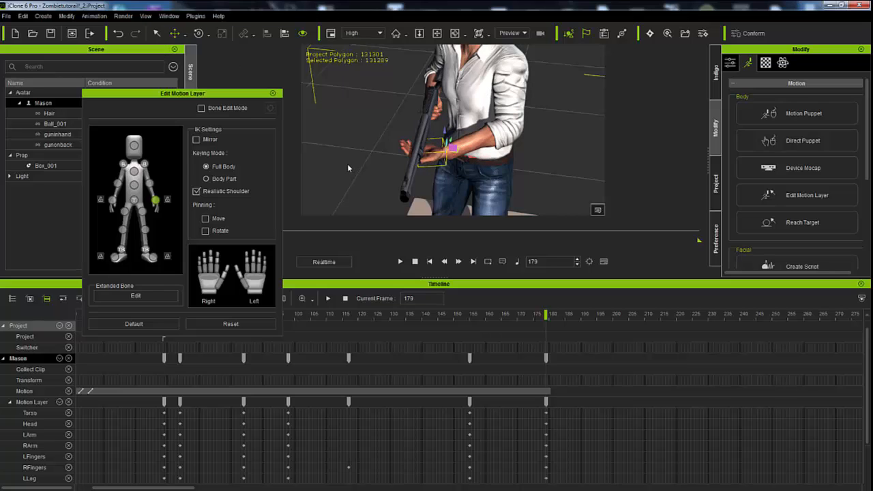
Curl the left-hand fingers around the gun at frame 179 and adjust the left hand and thumb to fit.
{"action": "middle_click_drag", "start_coordinate": [382, 160], "coordinate": [434, 113]}
{"action": "scroll", "coordinate": [450, 161], "scroll_direction": "up", "scroll_amount": 5}
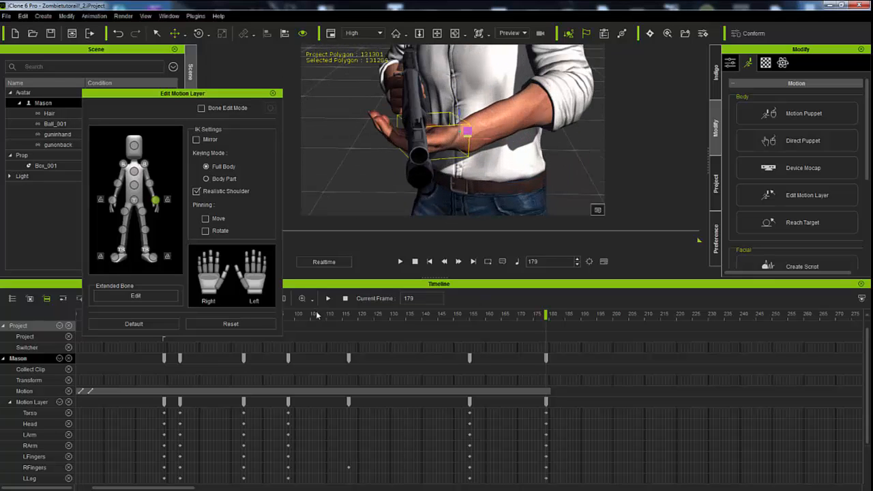
{"action": "left_click_drag", "start_coordinate": [258, 278], "coordinate": [258, 289]}
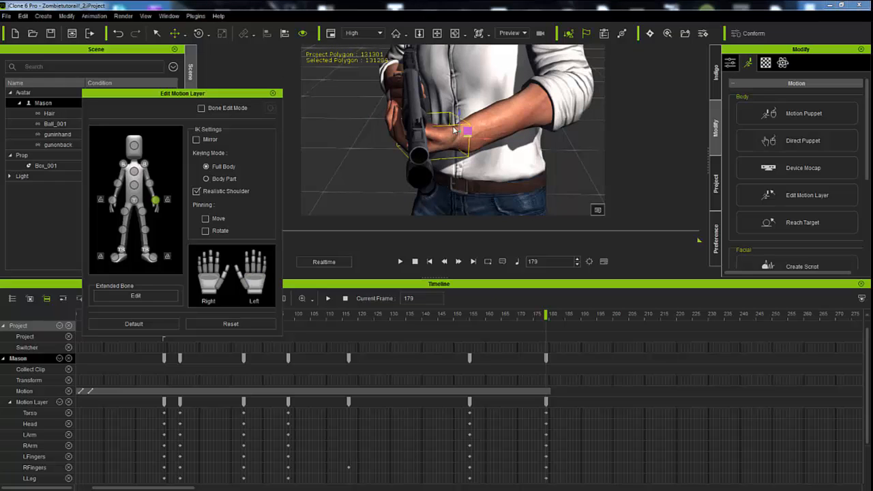
{"action": "left_click_drag", "start_coordinate": [460, 109], "coordinate": [460, 97]}
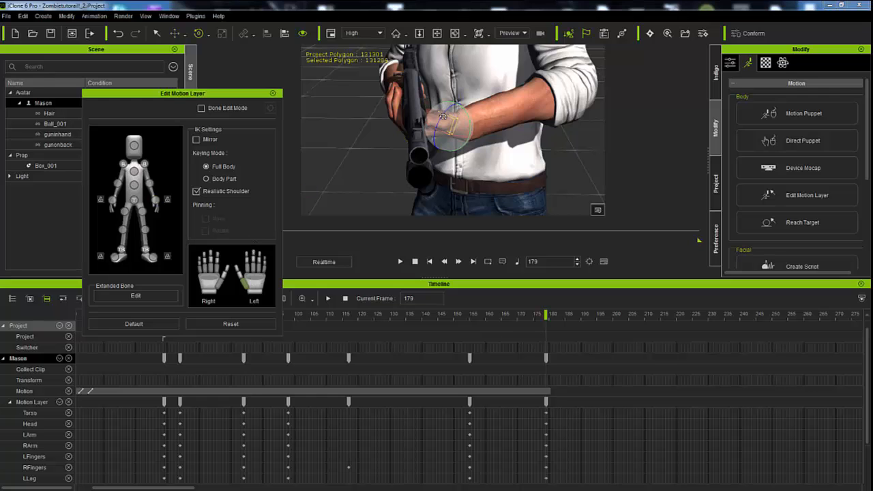
Enlarge the viewport and examine the two-handed grip on the gun at frame 179 from several sides.
{"action": "right_click_drag", "start_coordinate": [478, 116], "coordinate": [319, 129]}
{"action": "scroll", "coordinate": [380, 132], "scroll_direction": "down", "scroll_amount": 3}
{"action": "scroll", "coordinate": [380, 132], "scroll_direction": "up", "scroll_amount": 4}
{"action": "right_click_drag", "start_coordinate": [383, 141], "coordinate": [567, 144]}
{"action": "scroll", "coordinate": [567, 144], "scroll_direction": "down", "scroll_amount": 3}
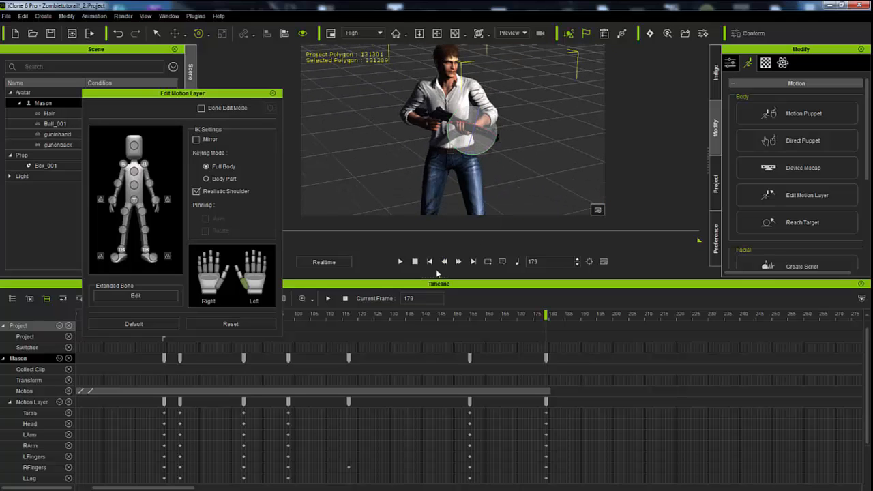
{"action": "left_click_drag", "start_coordinate": [433, 283], "coordinate": [432, 417]}
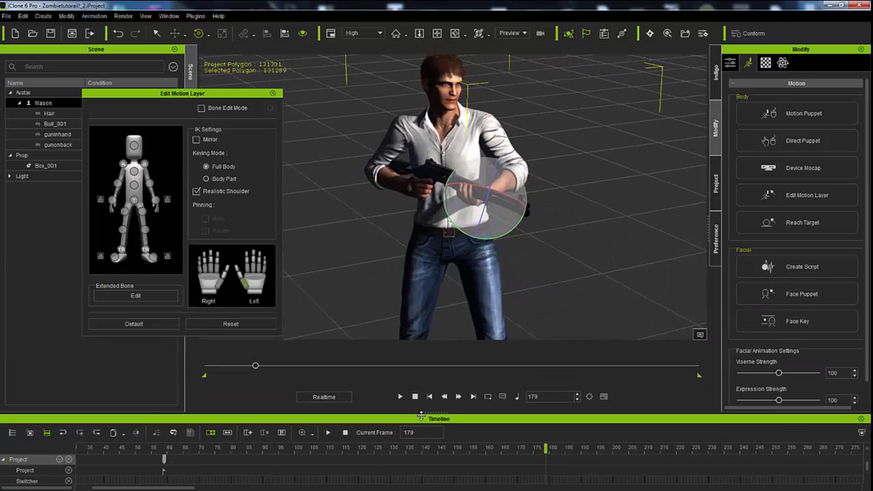
{"action": "scroll", "coordinate": [352, 300], "scroll_direction": "up", "scroll_amount": 2}
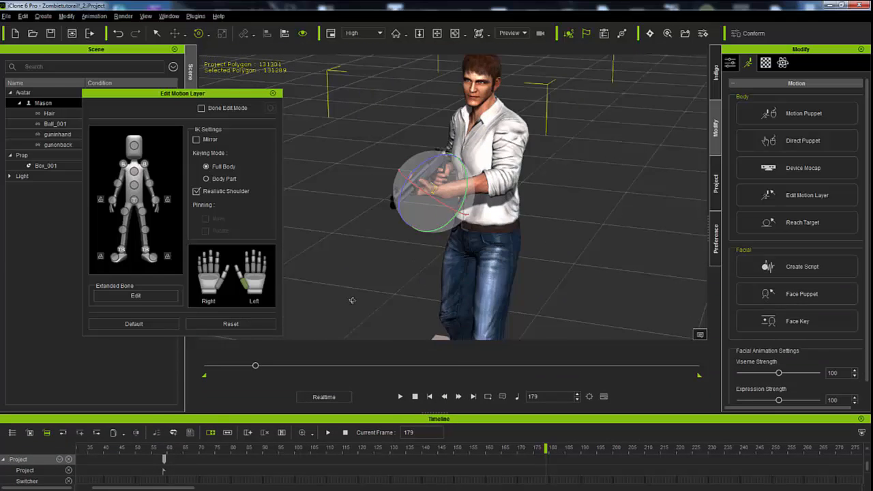
{"action": "right_click_drag", "start_coordinate": [352, 300], "coordinate": [385, 255]}
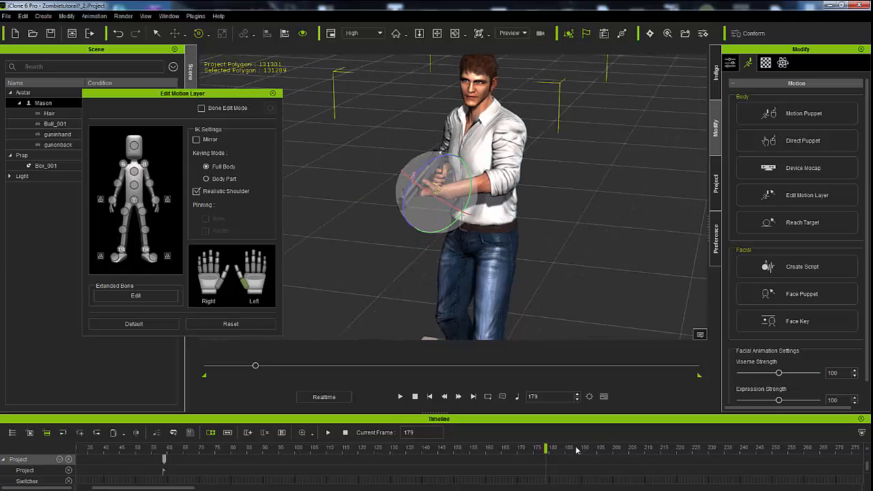
Review the left hand's approach to the gun, and straighten the left fingers at frame 175.
{"action": "left_click_drag", "start_coordinate": [548, 450], "coordinate": [358, 450]}
{"action": "left_click", "coordinate": [329, 433]}
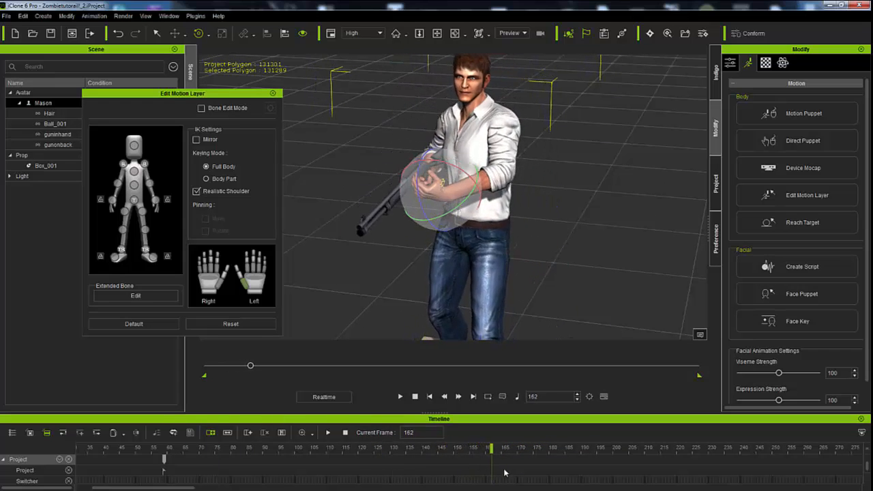
{"action": "left_click_drag", "start_coordinate": [515, 472], "coordinate": [533, 473]}
{"action": "right_click_drag", "start_coordinate": [428, 275], "coordinate": [413, 244]}
{"action": "scroll", "coordinate": [474, 255], "scroll_direction": "up", "scroll_amount": 5}
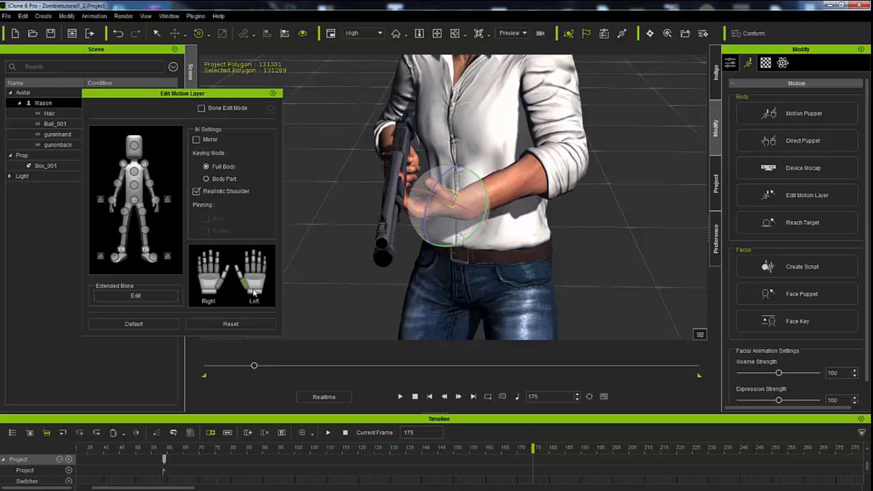
{"action": "left_click_drag", "start_coordinate": [256, 280], "coordinate": [261, 247]}
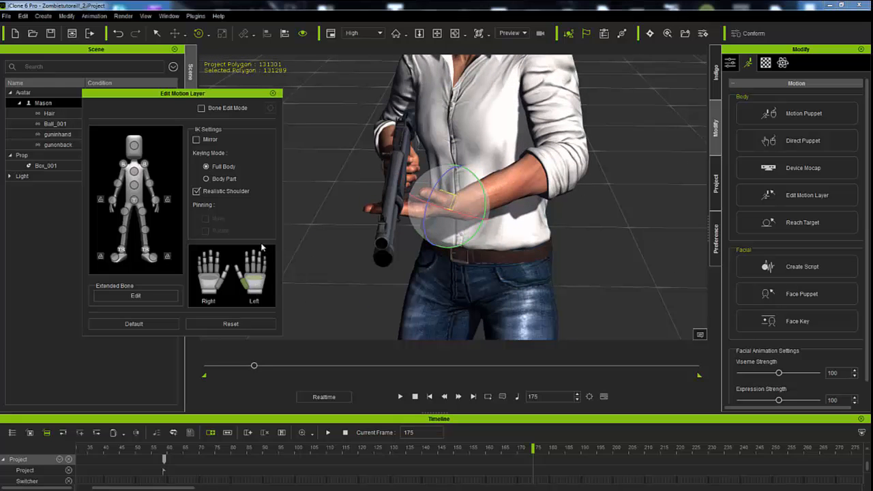
At frame 157, rotate the left hand so its fingers tilt downwards, and return the playhead to frame 20.
{"action": "left_click_drag", "start_coordinate": [534, 453], "coordinate": [476, 481]}
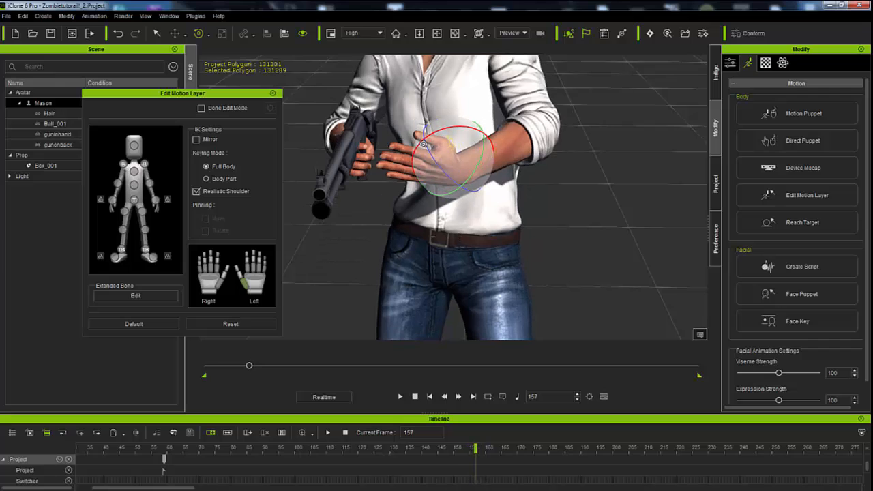
{"action": "left_click", "coordinate": [155, 199]}
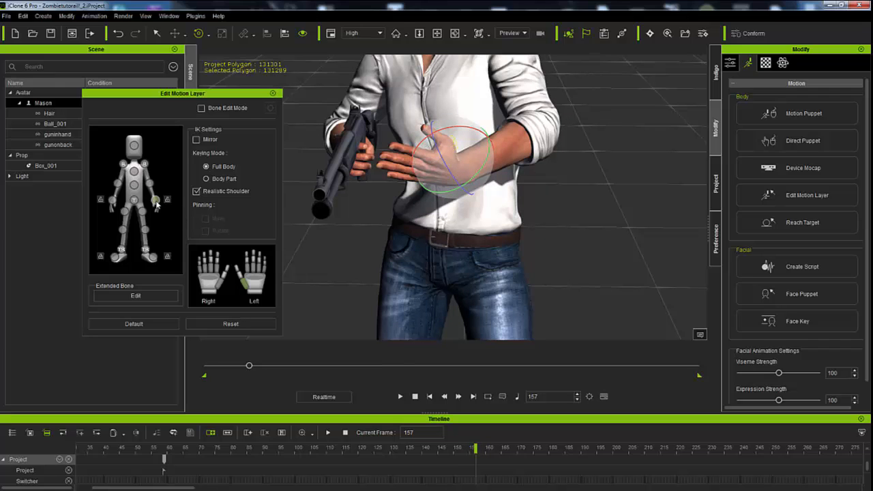
{"action": "left_click_drag", "start_coordinate": [431, 157], "coordinate": [425, 173]}
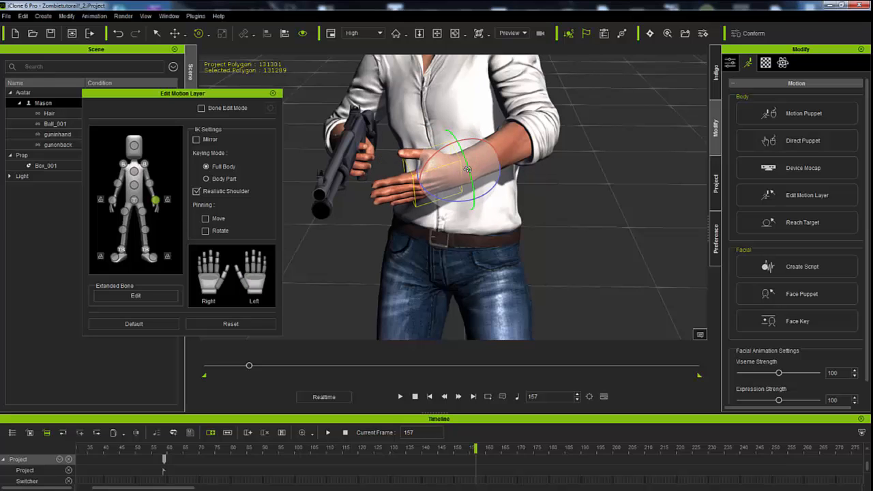
{"action": "left_click_drag", "start_coordinate": [460, 141], "coordinate": [458, 144]}
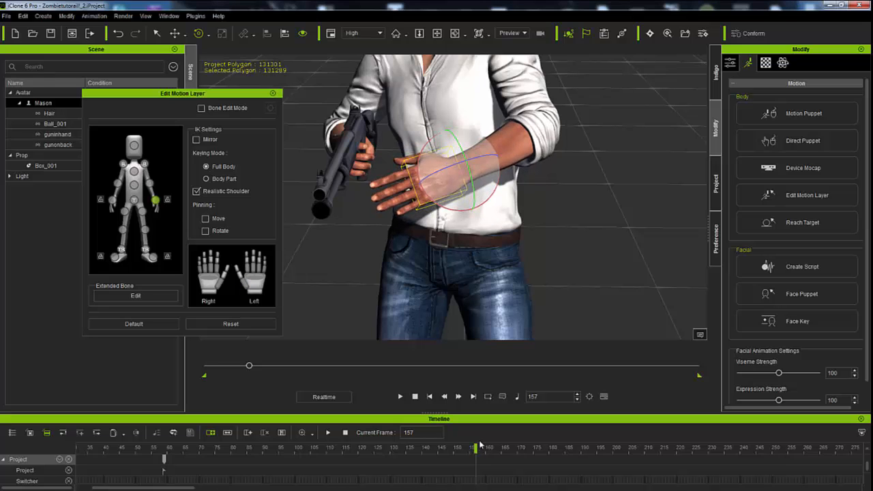
{"action": "left_click_drag", "start_coordinate": [476, 452], "coordinate": [41, 443]}
{"action": "scroll", "coordinate": [409, 304], "scroll_direction": "down", "scroll_amount": 5}
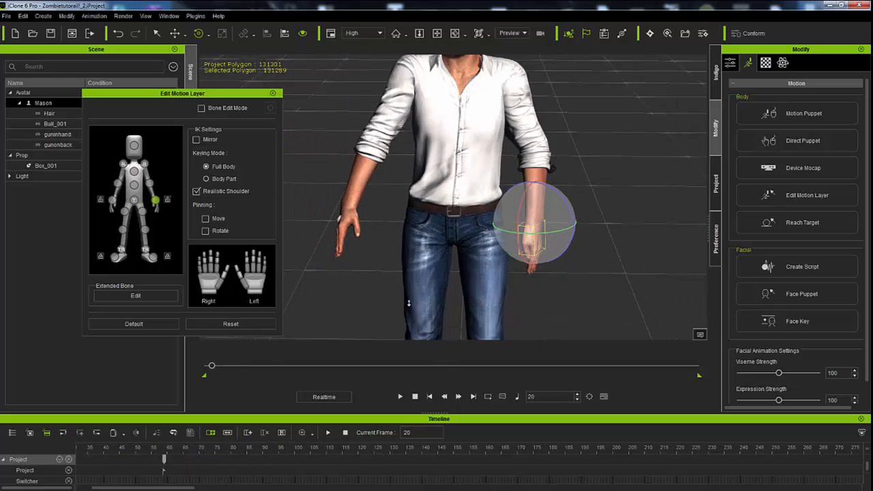
Return the playhead to frame 1 and examine the avatar's resting pose and hands from the front and side.
{"action": "middle_click_drag", "start_coordinate": [387, 296], "coordinate": [430, 245]}
{"action": "scroll", "coordinate": [388, 311], "scroll_direction": "down", "scroll_amount": 5}
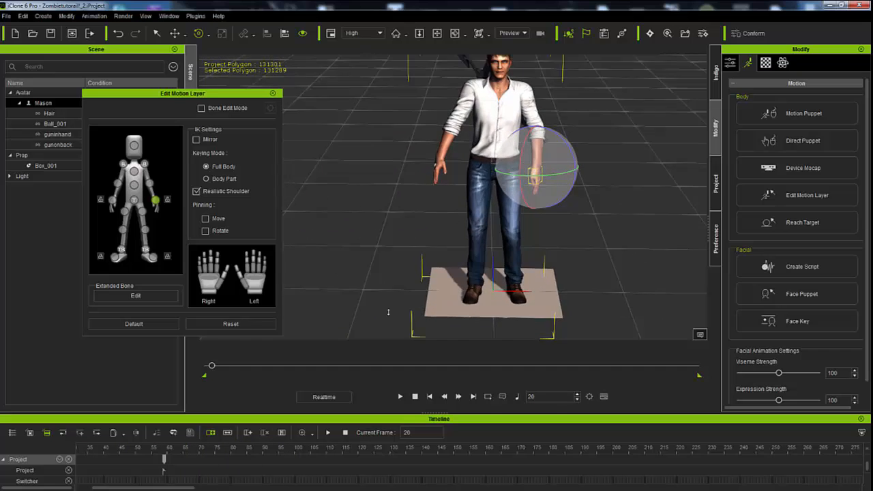
{"action": "middle_click_drag", "start_coordinate": [388, 312], "coordinate": [396, 282]}
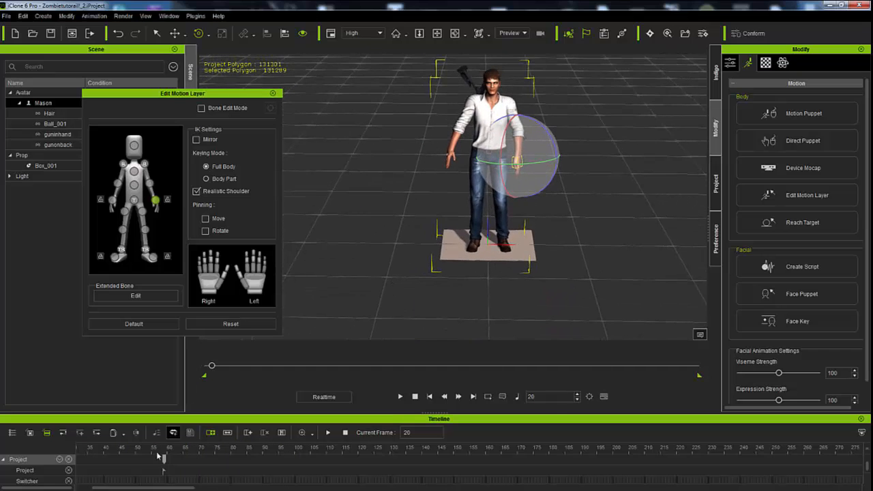
{"action": "left_click_drag", "start_coordinate": [212, 367], "coordinate": [179, 367]}
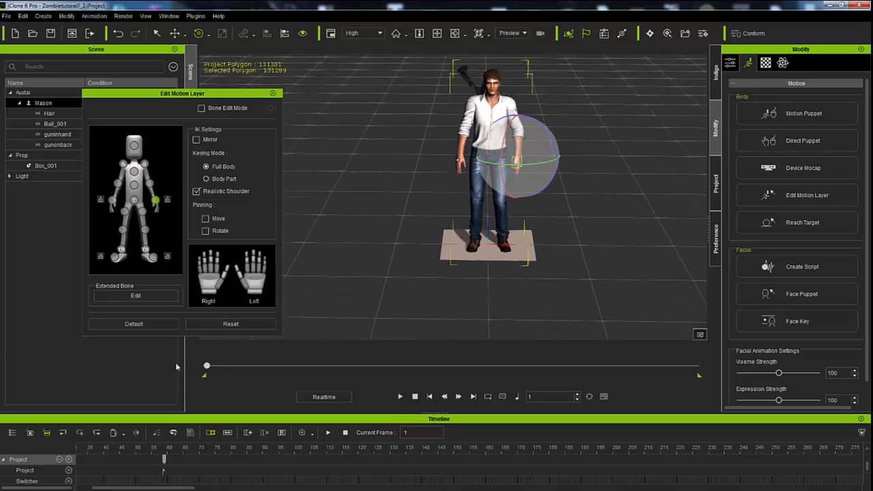
{"action": "right_click_drag", "start_coordinate": [423, 284], "coordinate": [468, 226]}
{"action": "scroll", "coordinate": [468, 227], "scroll_direction": "up", "scroll_amount": 3}
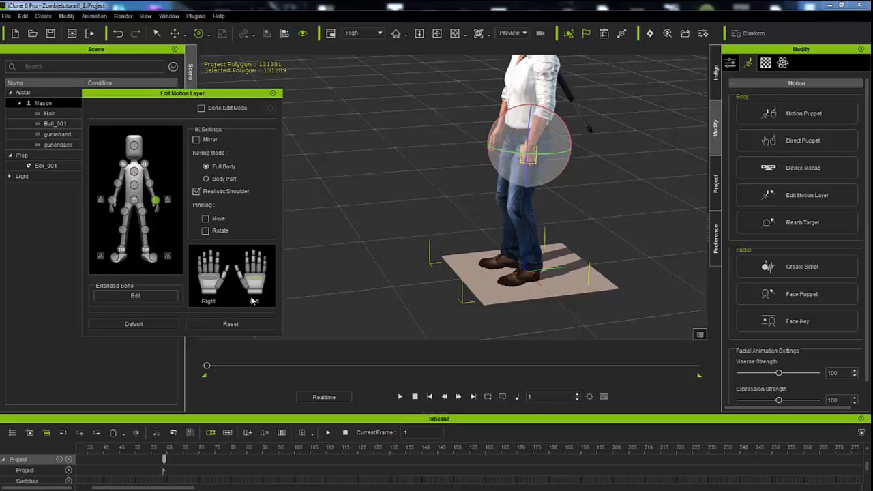
{"action": "right_click_drag", "start_coordinate": [478, 198], "coordinate": [657, 192]}
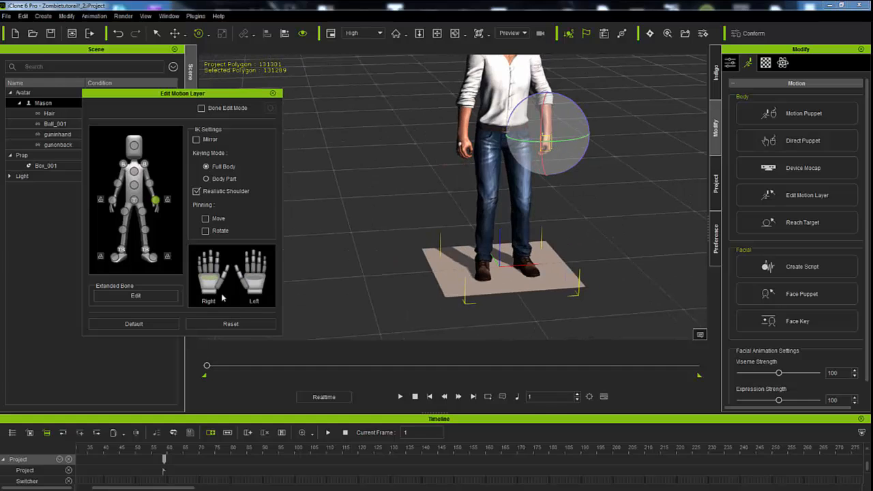
Set the Ball_001 accessory as a dummy and close the motion layer editor.
{"action": "left_click_drag", "start_coordinate": [116, 97], "coordinate": [305, 103]}
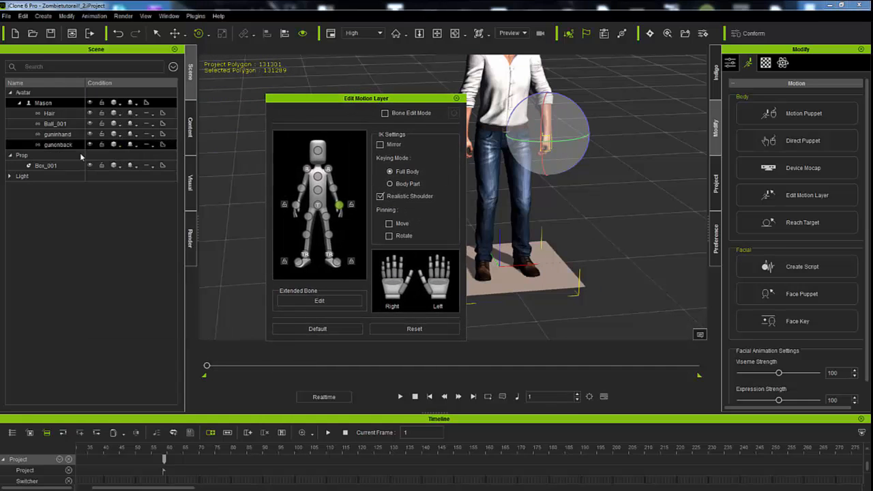
{"action": "left_click", "coordinate": [62, 124]}
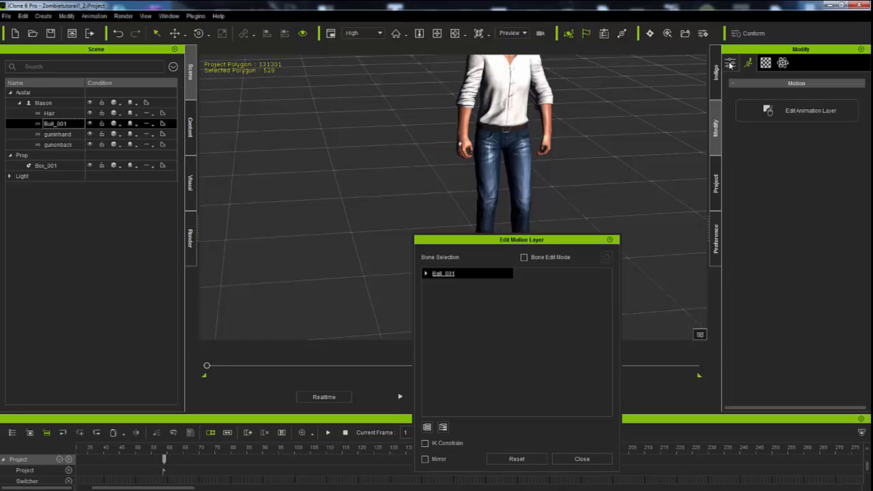
{"action": "left_click", "coordinate": [730, 62]}
{"action": "scroll", "coordinate": [735, 141], "scroll_direction": "up", "scroll_amount": 5}
{"action": "left_click", "coordinate": [733, 175]}
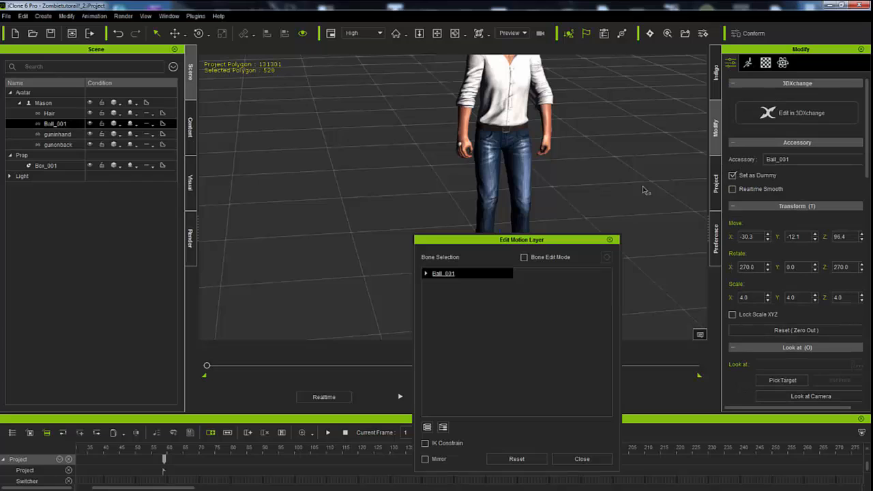
{"action": "left_click", "coordinate": [610, 241]}
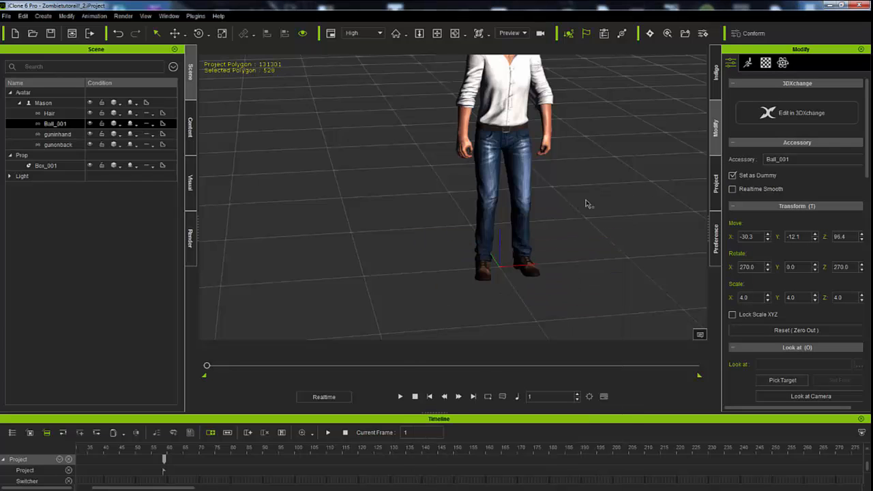
Play the gun-drawing animation twice from the front and examine the gun on the avatar's back at frame 1.
{"action": "right_click_drag", "start_coordinate": [597, 200], "coordinate": [511, 200]}
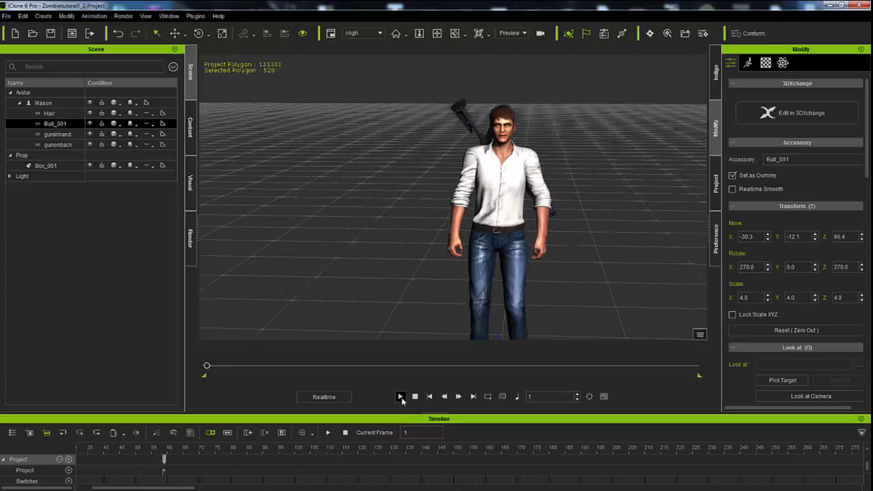
{"action": "left_click", "coordinate": [401, 397]}
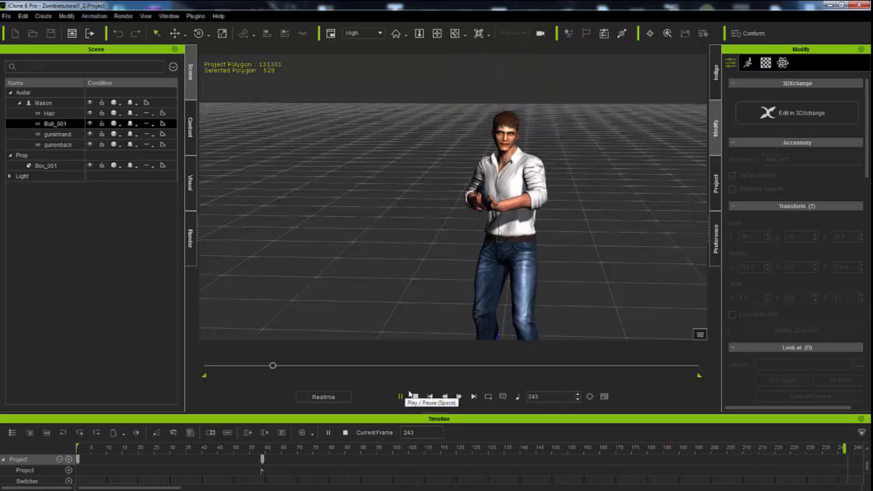
{"action": "left_click", "coordinate": [415, 397]}
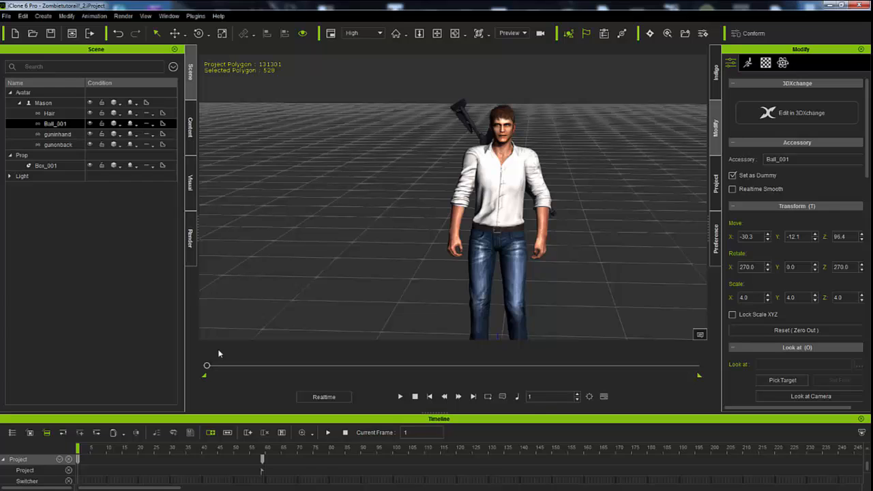
{"action": "left_click", "coordinate": [402, 396]}
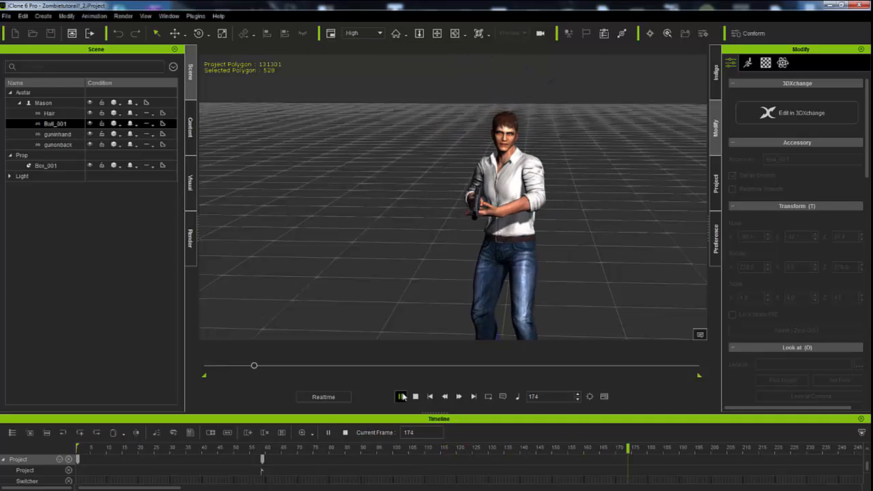
{"action": "left_click", "coordinate": [416, 396]}
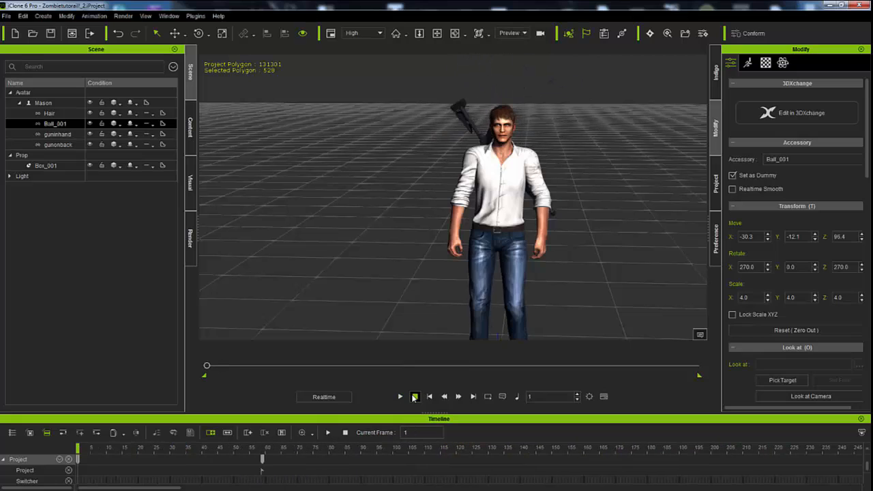
{"action": "right_click_drag", "start_coordinate": [326, 310], "coordinate": [410, 267]}
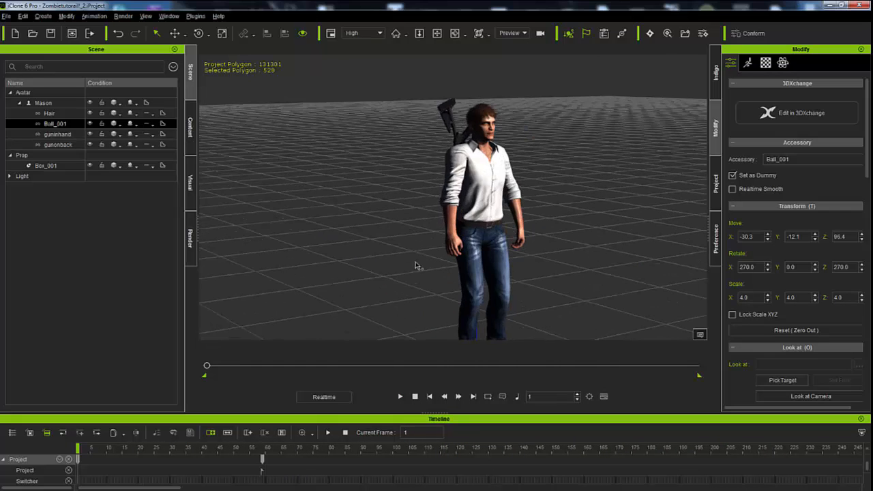
{"action": "right_click_drag", "start_coordinate": [341, 269], "coordinate": [452, 255]}
{"action": "right_click_drag", "start_coordinate": [382, 273], "coordinate": [418, 278]}
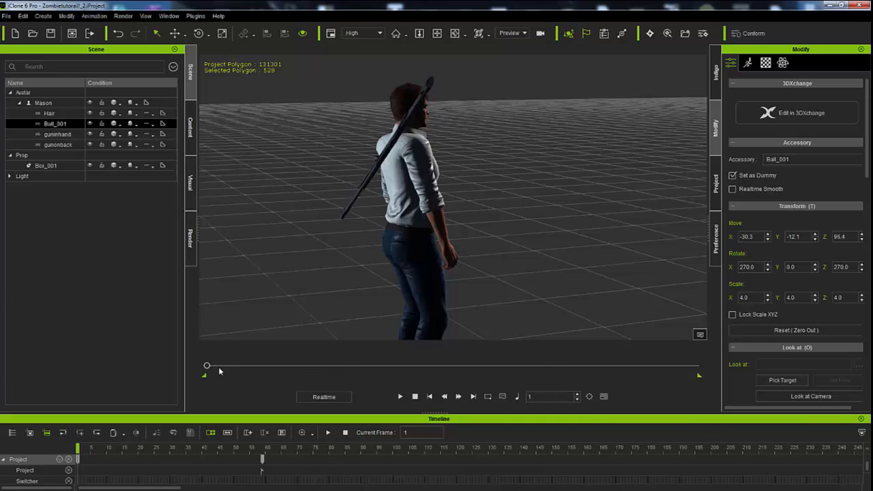
At frame 75, rotate the avatar's right hand in the motion layer so the gun angles more steeply upwards behind the head.
{"action": "left_click_drag", "start_coordinate": [207, 369], "coordinate": [227, 377]}
{"action": "right_click_drag", "start_coordinate": [427, 195], "coordinate": [576, 154]}
{"action": "scroll", "coordinate": [438, 144], "scroll_direction": "up", "scroll_amount": 5}
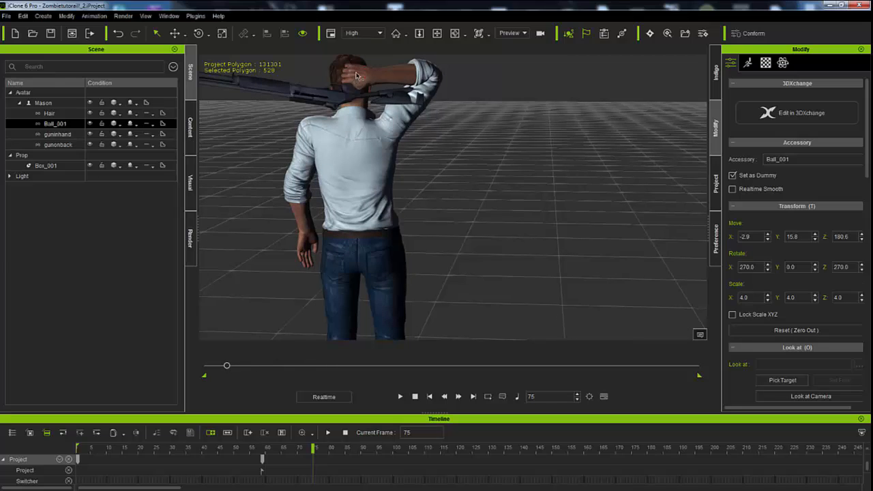
{"action": "left_click", "coordinate": [750, 62]}
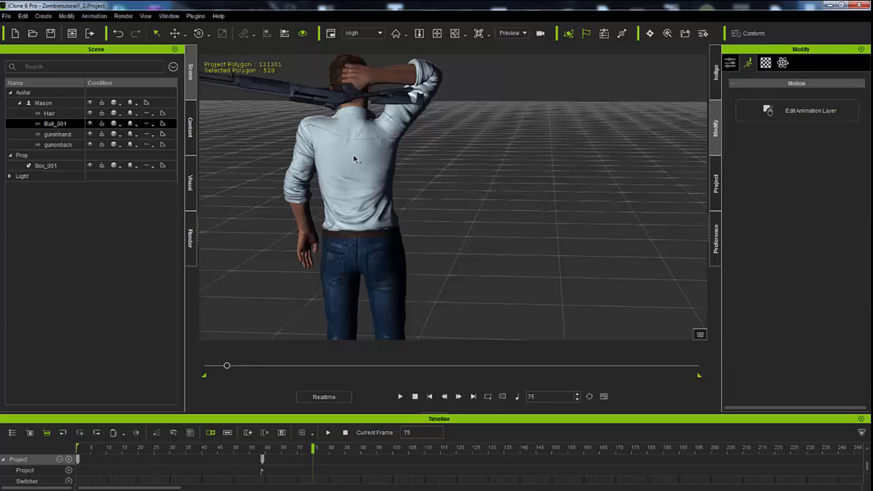
{"action": "left_click", "coordinate": [341, 158]}
{"action": "left_click", "coordinate": [810, 198]}
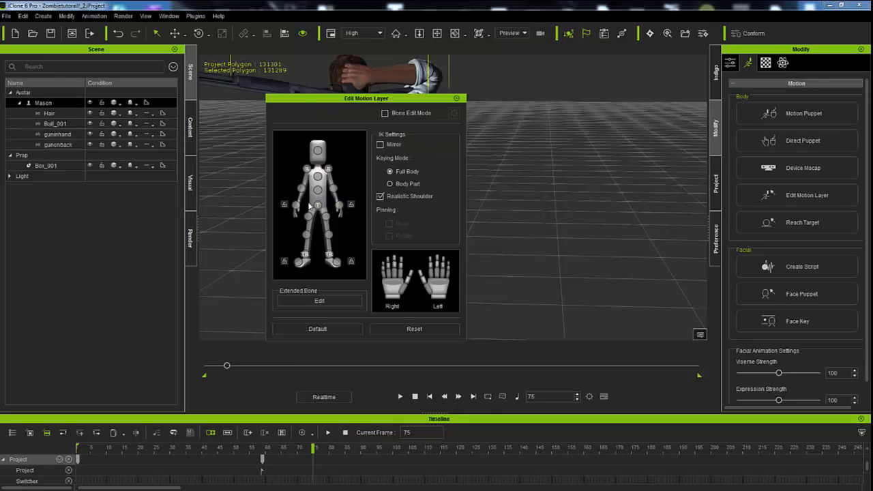
{"action": "left_click", "coordinate": [295, 204]}
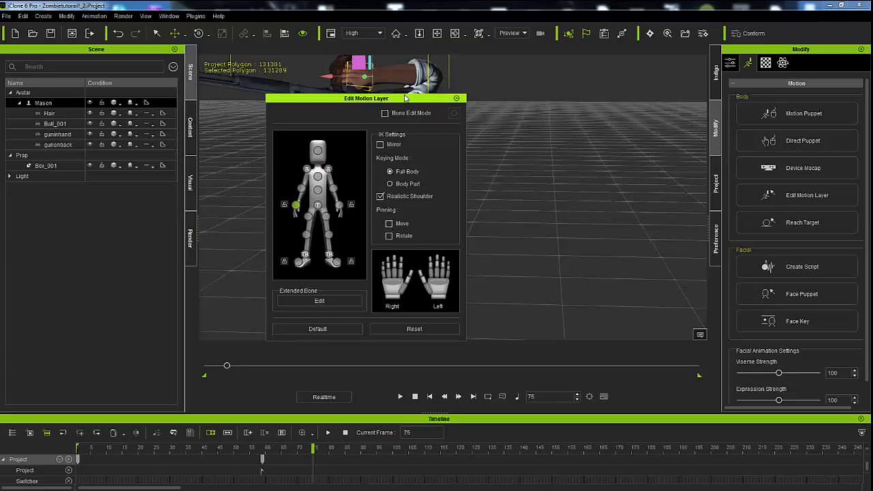
{"action": "left_click_drag", "start_coordinate": [404, 100], "coordinate": [232, 209]}
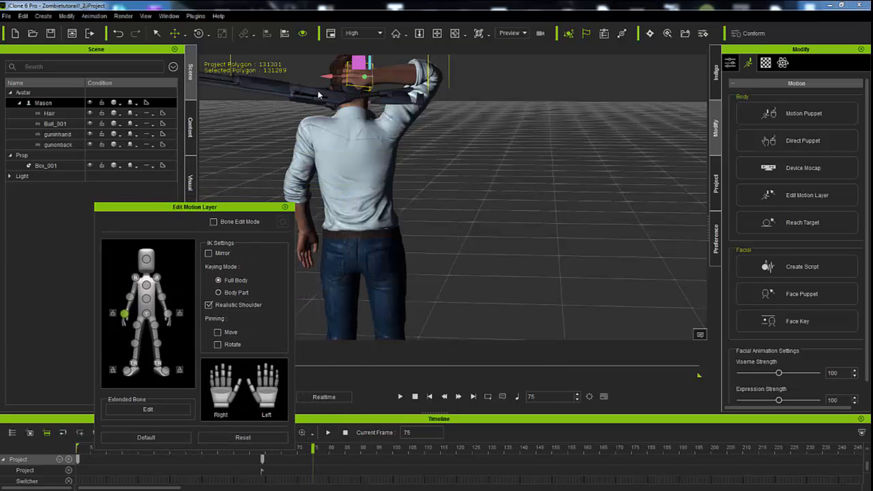
{"action": "mouse_move", "coordinate": [329, 76]}
{"action": "left_mouse_down"}
{"action": "mouse_move", "coordinate": [321, 76]}
{"action": "mouse_move", "coordinate": [334, 78]}
{"action": "left_mouse_up"}
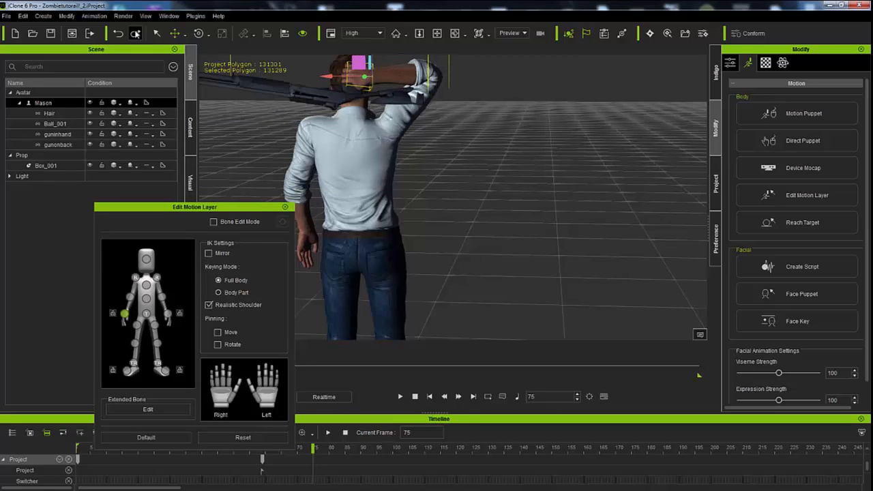
{"action": "left_click", "coordinate": [201, 34]}
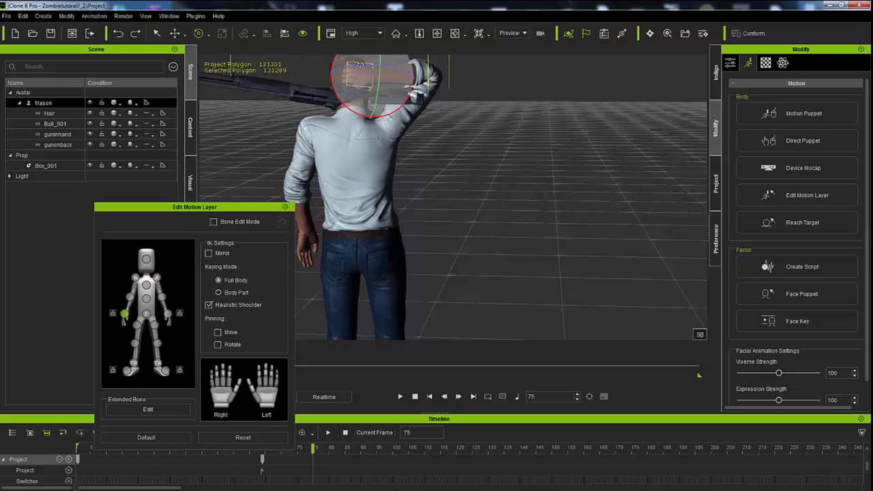
{"action": "left_click_drag", "start_coordinate": [338, 98], "coordinate": [337, 90]}
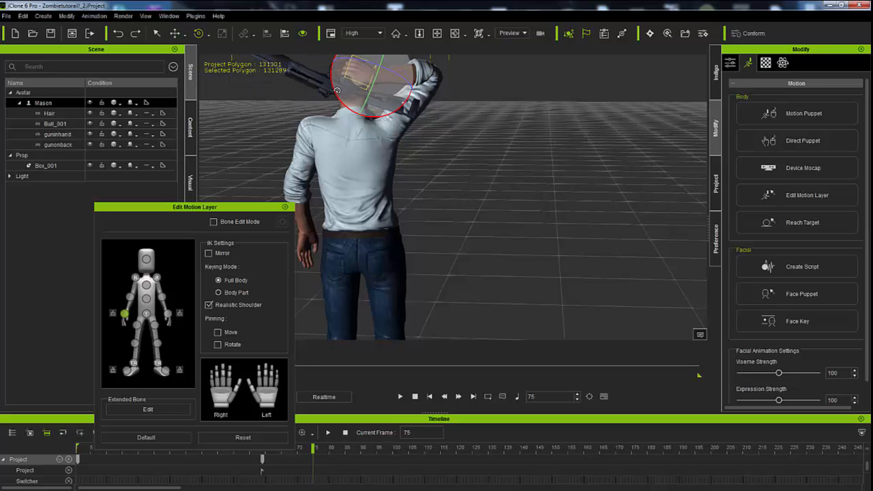
{"action": "left_click_drag", "start_coordinate": [374, 79], "coordinate": [376, 72]}
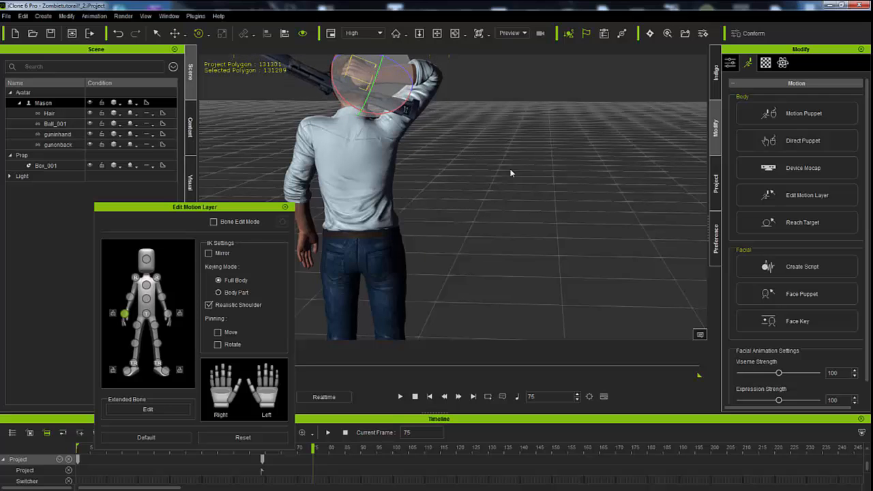
Enlarge the timeline area, move the motion layer editor clear of the viewport and frame the avatar from the front.
{"action": "right_click_drag", "start_coordinate": [536, 178], "coordinate": [328, 179]}
{"action": "left_click_drag", "start_coordinate": [442, 414], "coordinate": [455, 344]}
{"action": "right_click_drag", "start_coordinate": [474, 219], "coordinate": [340, 193]}
{"action": "scroll", "coordinate": [363, 206], "scroll_direction": "down", "scroll_amount": 4}
{"action": "middle_click_drag", "start_coordinate": [368, 207], "coordinate": [447, 210]}
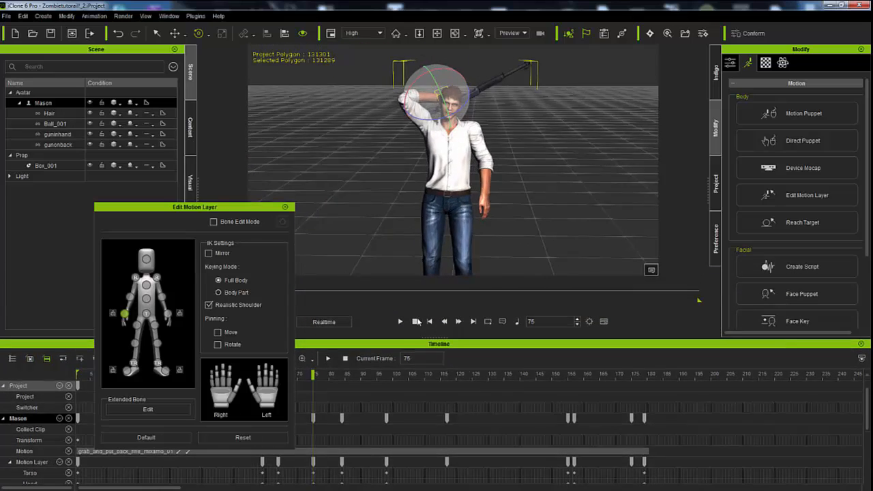
{"action": "left_click_drag", "start_coordinate": [267, 206], "coordinate": [652, 281]}
{"action": "left_click_drag", "start_coordinate": [727, 298], "coordinate": [872, 226]}
{"action": "middle_click_drag", "start_coordinate": [560, 148], "coordinate": [531, 197]}
{"action": "scroll", "coordinate": [530, 196], "scroll_direction": "up", "scroll_amount": 4}
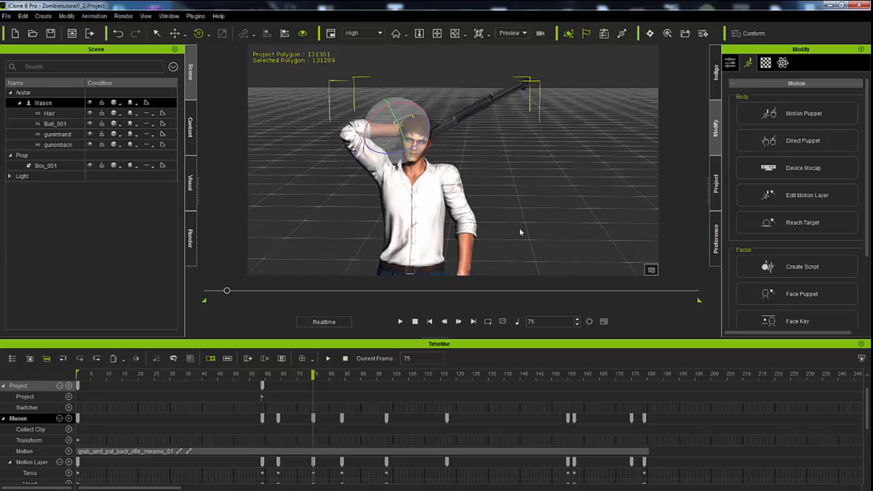
Play the motion from the start and, at frame 120, rotate the raised right hand so it and the gun lean outwards.
{"action": "left_click_drag", "start_coordinate": [314, 380], "coordinate": [98, 376]}
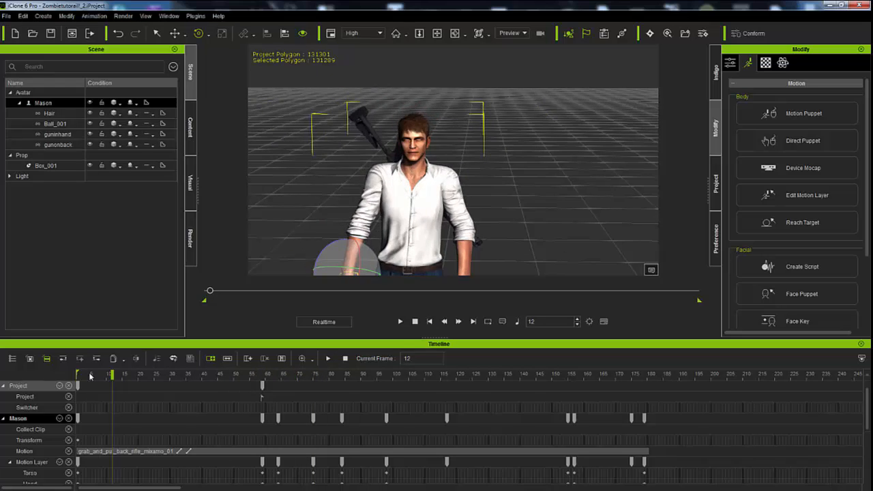
{"action": "left_click", "coordinate": [401, 322]}
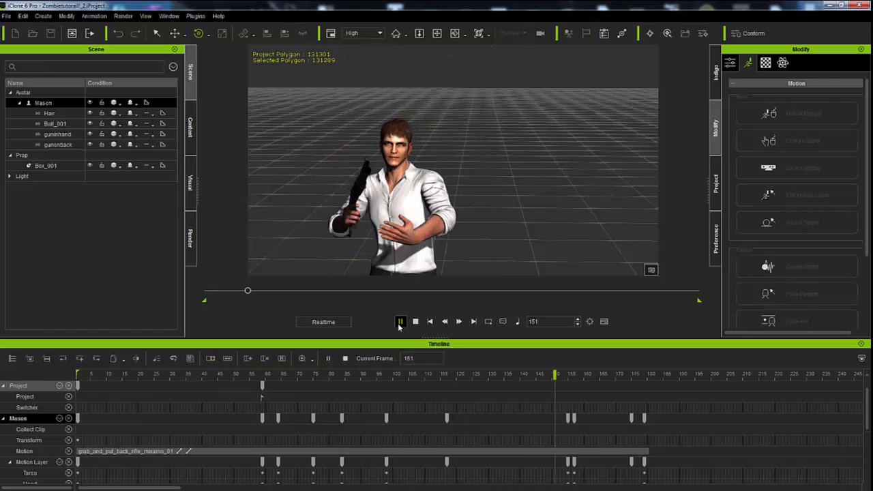
{"action": "left_click_drag", "start_coordinate": [277, 291], "coordinate": [239, 295]}
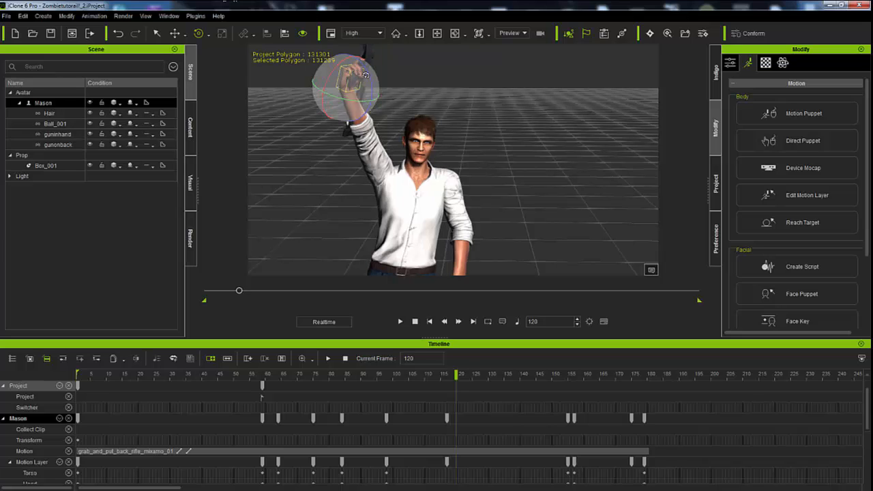
{"action": "left_click_drag", "start_coordinate": [368, 70], "coordinate": [367, 56]}
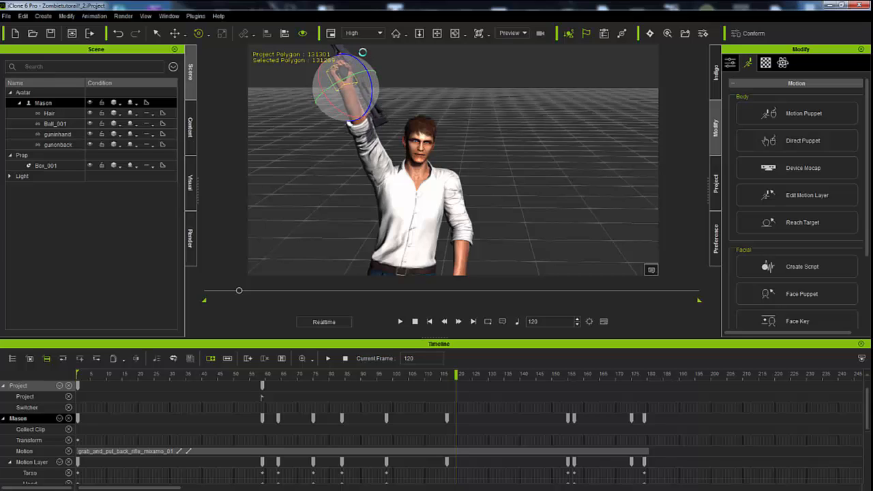
Play the animation twice from frame 1 to review the corrected gun draw and aim.
{"action": "left_click_drag", "start_coordinate": [457, 375], "coordinate": [57, 398]}
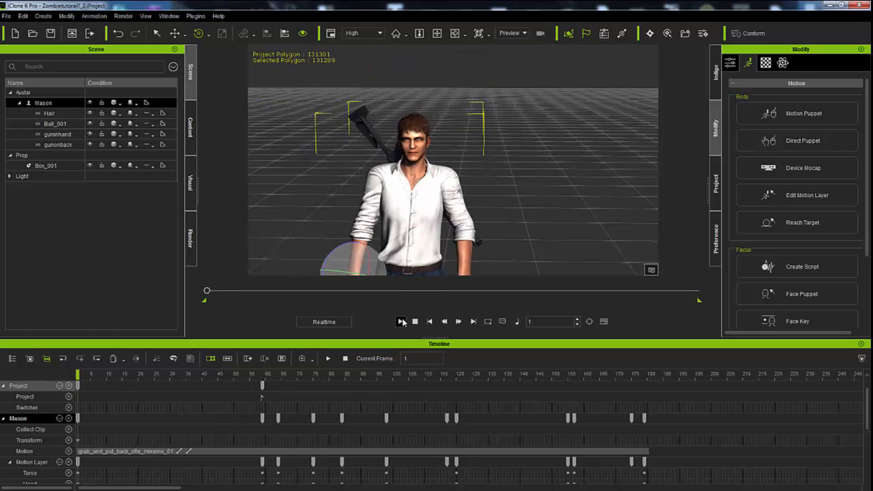
{"action": "left_click", "coordinate": [402, 321]}
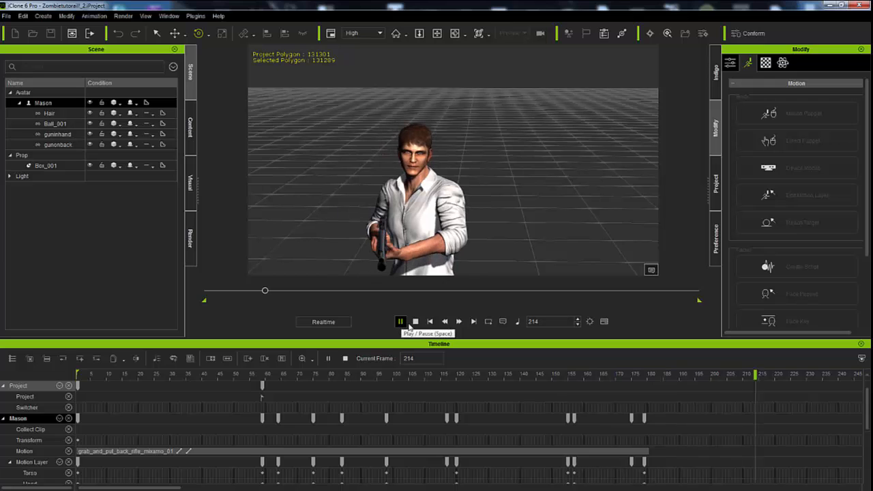
{"action": "left_click", "coordinate": [417, 324]}
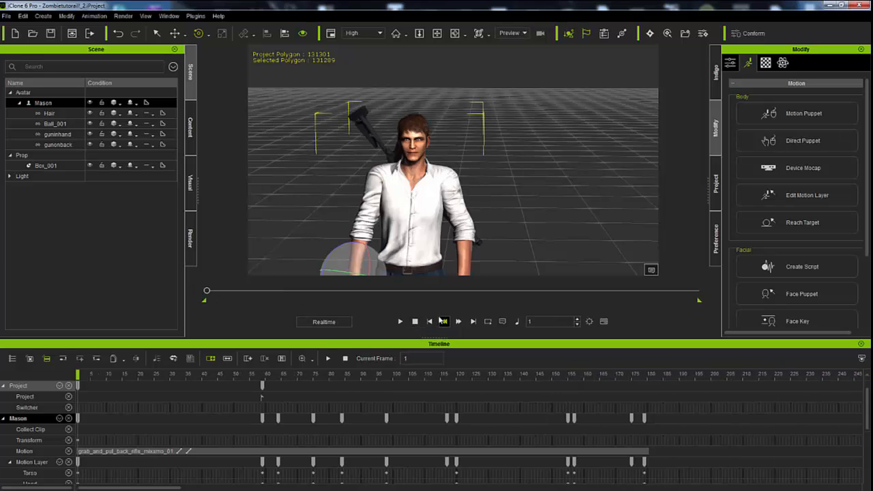
{"action": "left_click", "coordinate": [400, 321]}
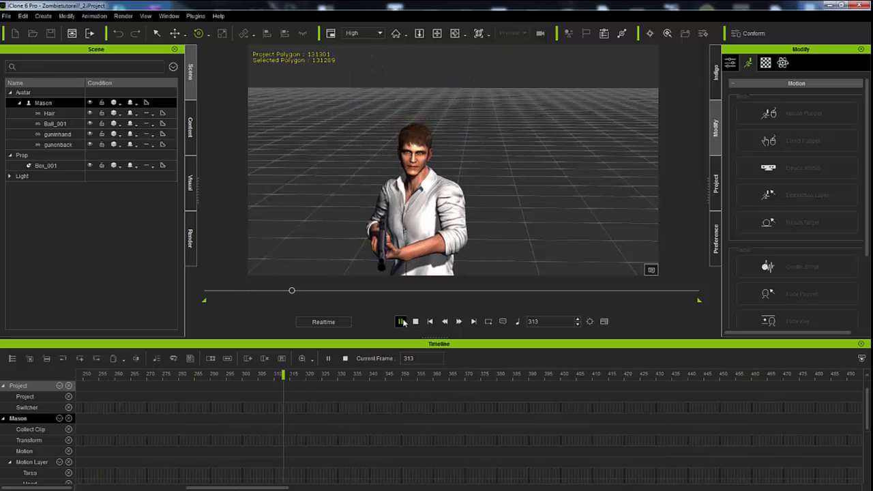
{"action": "left_click", "coordinate": [415, 321]}
Shorten the playback range to end at about frame 185, just past the motion clip, and start playback.
{"action": "scroll", "coordinate": [400, 397], "scroll_direction": "down", "scroll_amount": 1}
{"action": "scroll", "coordinate": [400, 397], "scroll_direction": "down", "scroll_amount": 2}
{"action": "scroll", "coordinate": [382, 402], "scroll_direction": "up", "scroll_amount": 3}
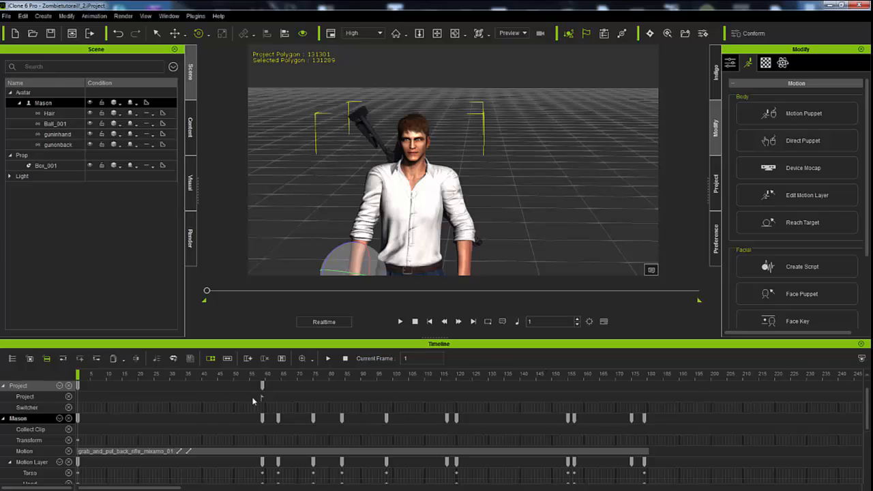
{"action": "left_click_drag", "start_coordinate": [77, 377], "coordinate": [651, 442]}
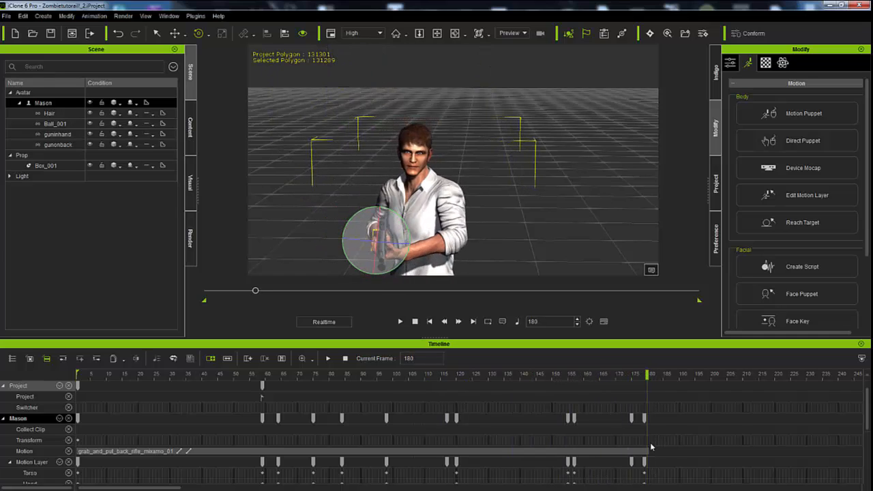
{"action": "scroll", "coordinate": [603, 417], "scroll_direction": "down", "scroll_amount": 5}
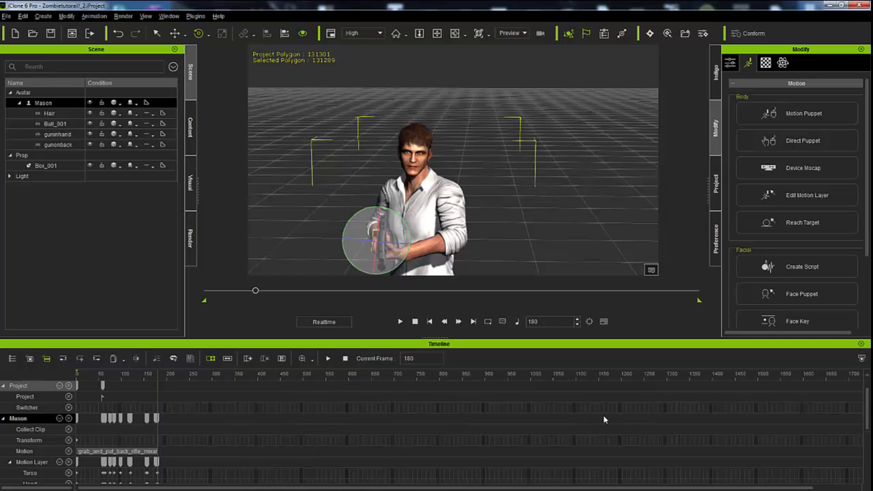
{"action": "mouse_move", "coordinate": [858, 376]}
{"action": "left_mouse_down"}
{"action": "mouse_move", "coordinate": [375, 375]}
{"action": "mouse_move", "coordinate": [157, 398]}
{"action": "left_mouse_up"}
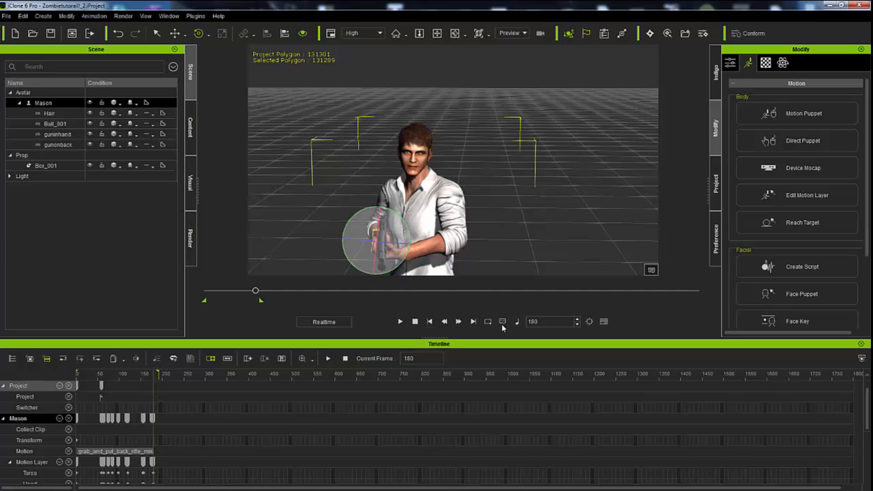
{"action": "left_click", "coordinate": [401, 322]}
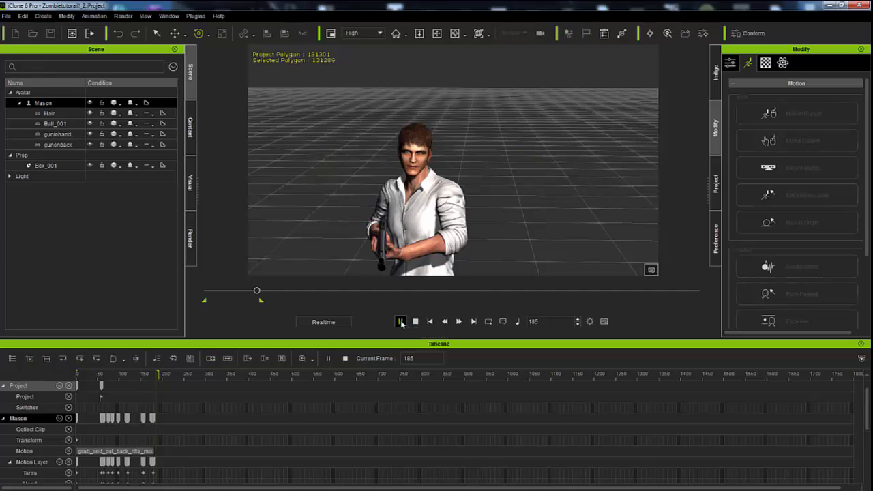